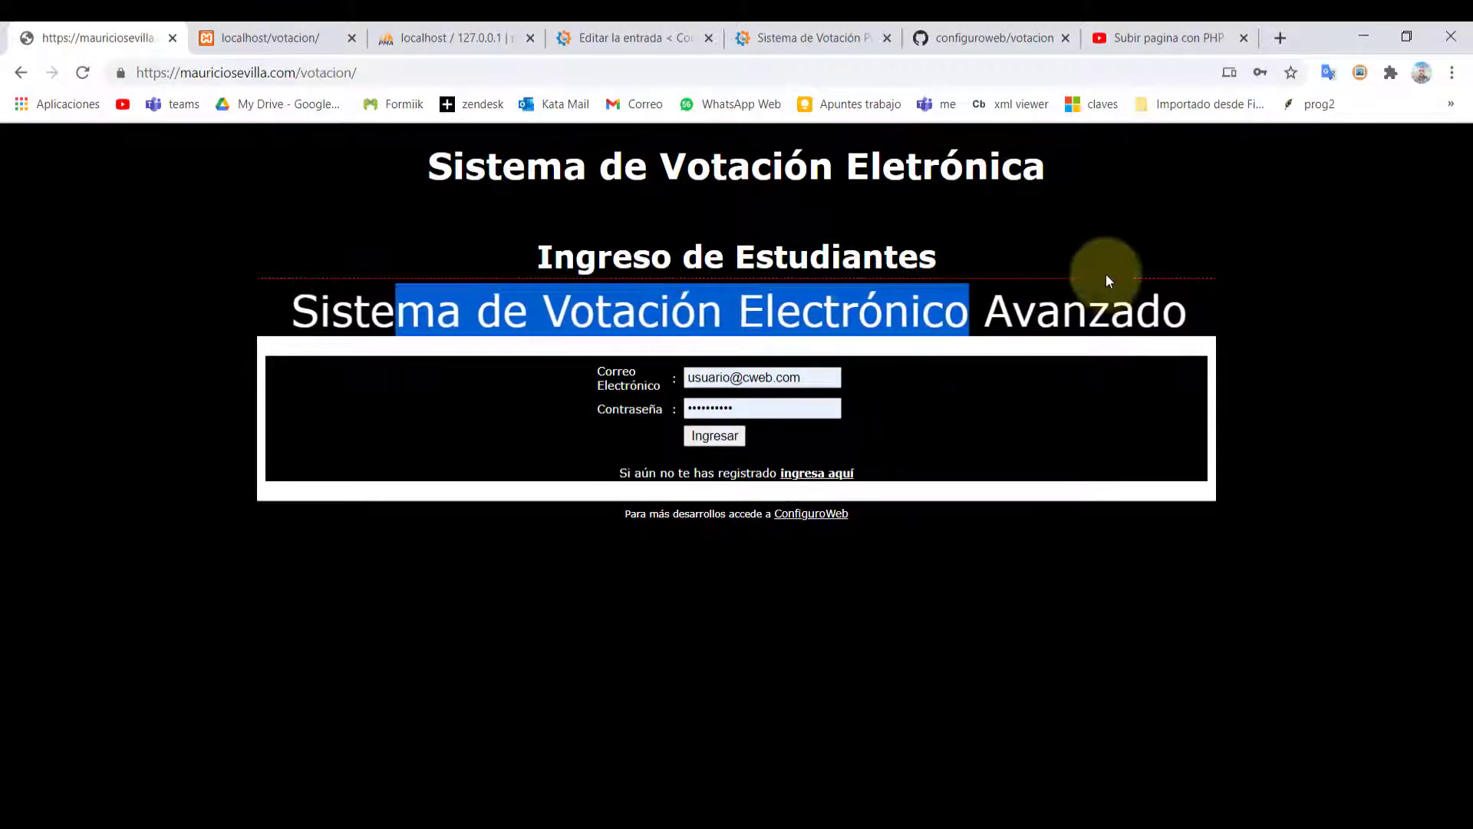
Compare the site's domain in the address bar with the YouTube tutorial video's title
{"action": "left_click", "coordinate": [412, 678]}
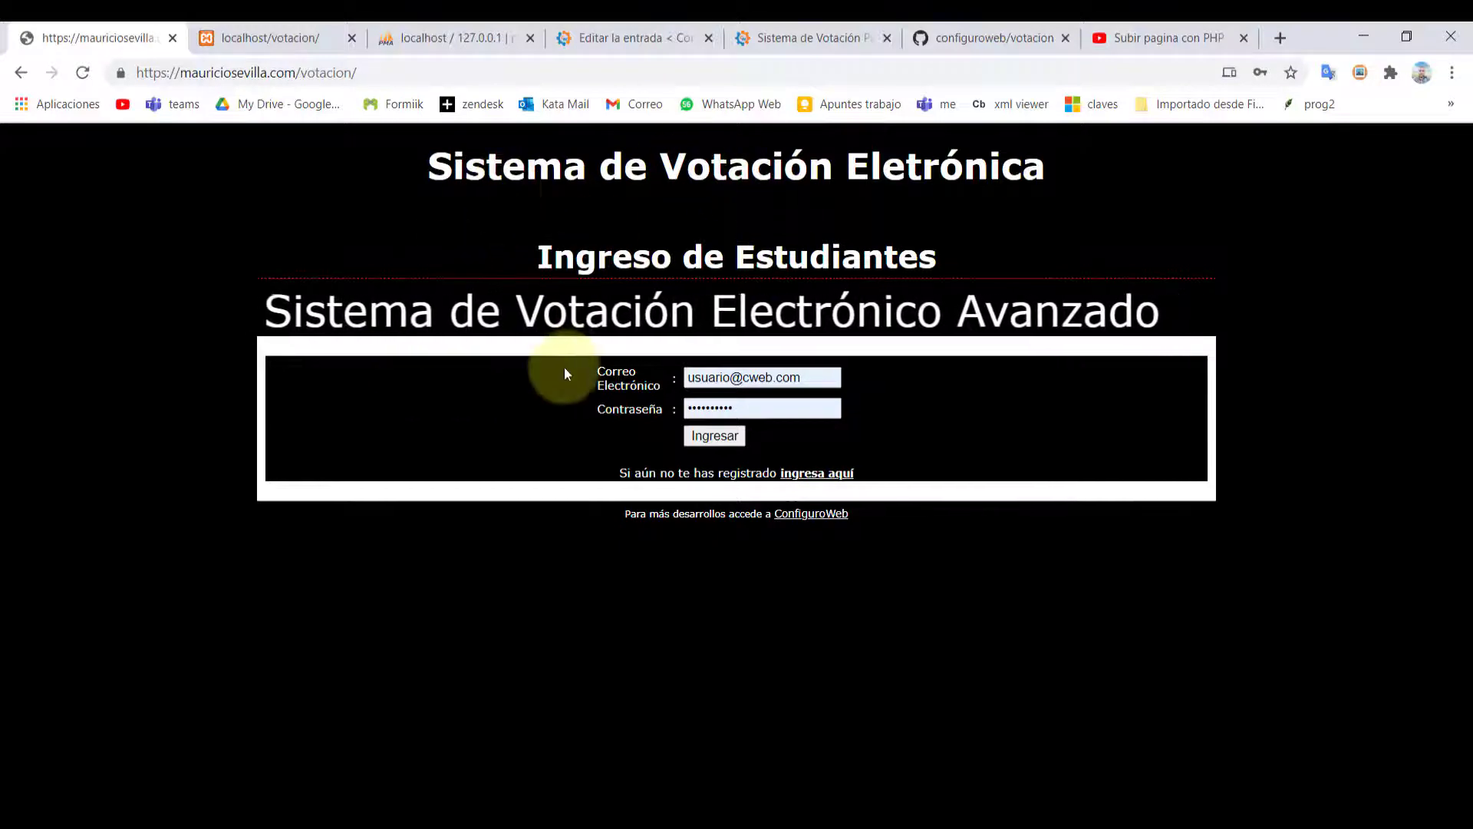
{"action": "left_click", "coordinate": [403, 72]}
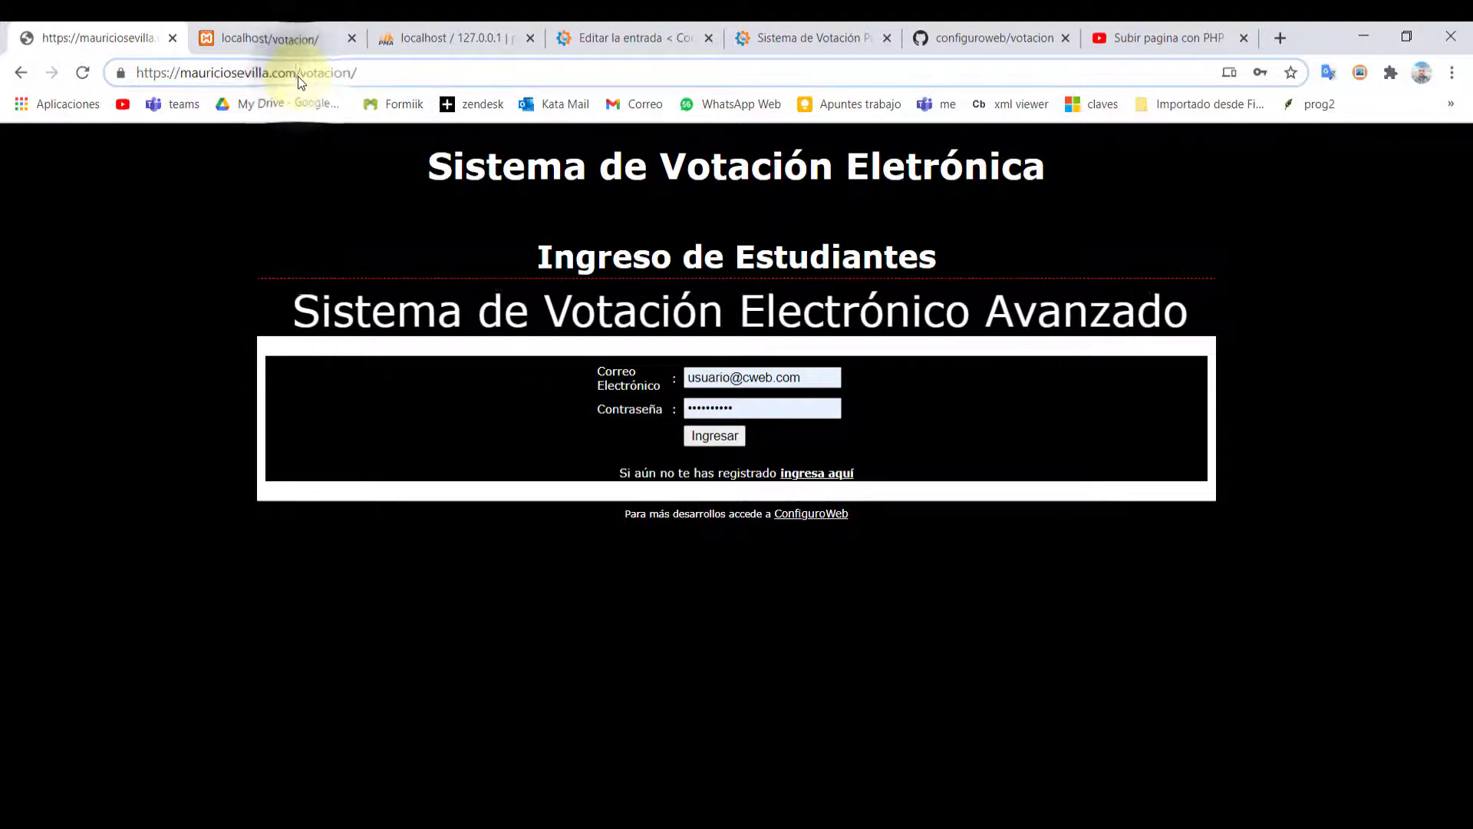
{"action": "left_click_drag", "start_coordinate": [298, 76], "coordinate": [110, 77]}
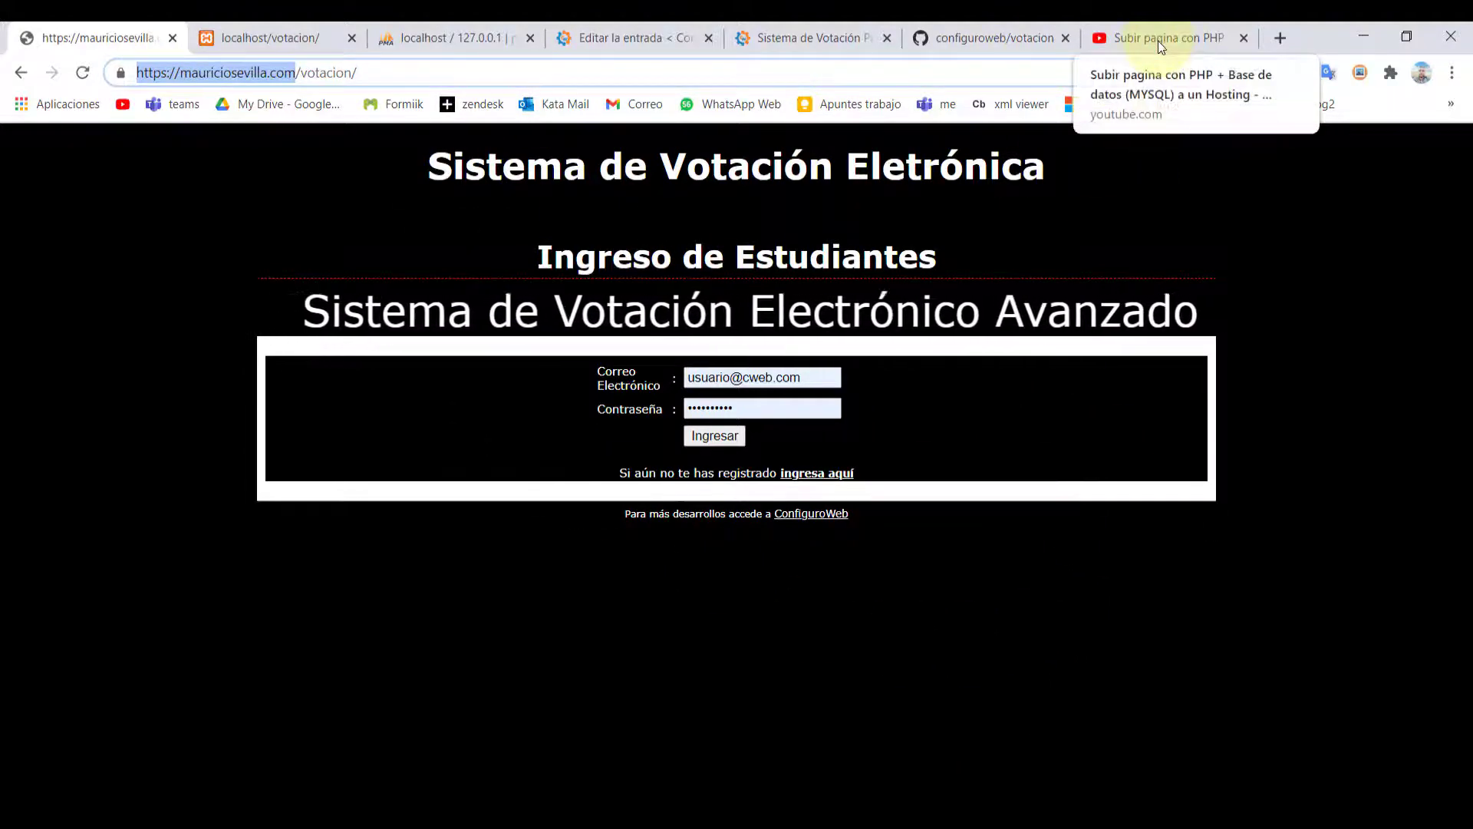
{"action": "left_click", "coordinate": [1157, 40]}
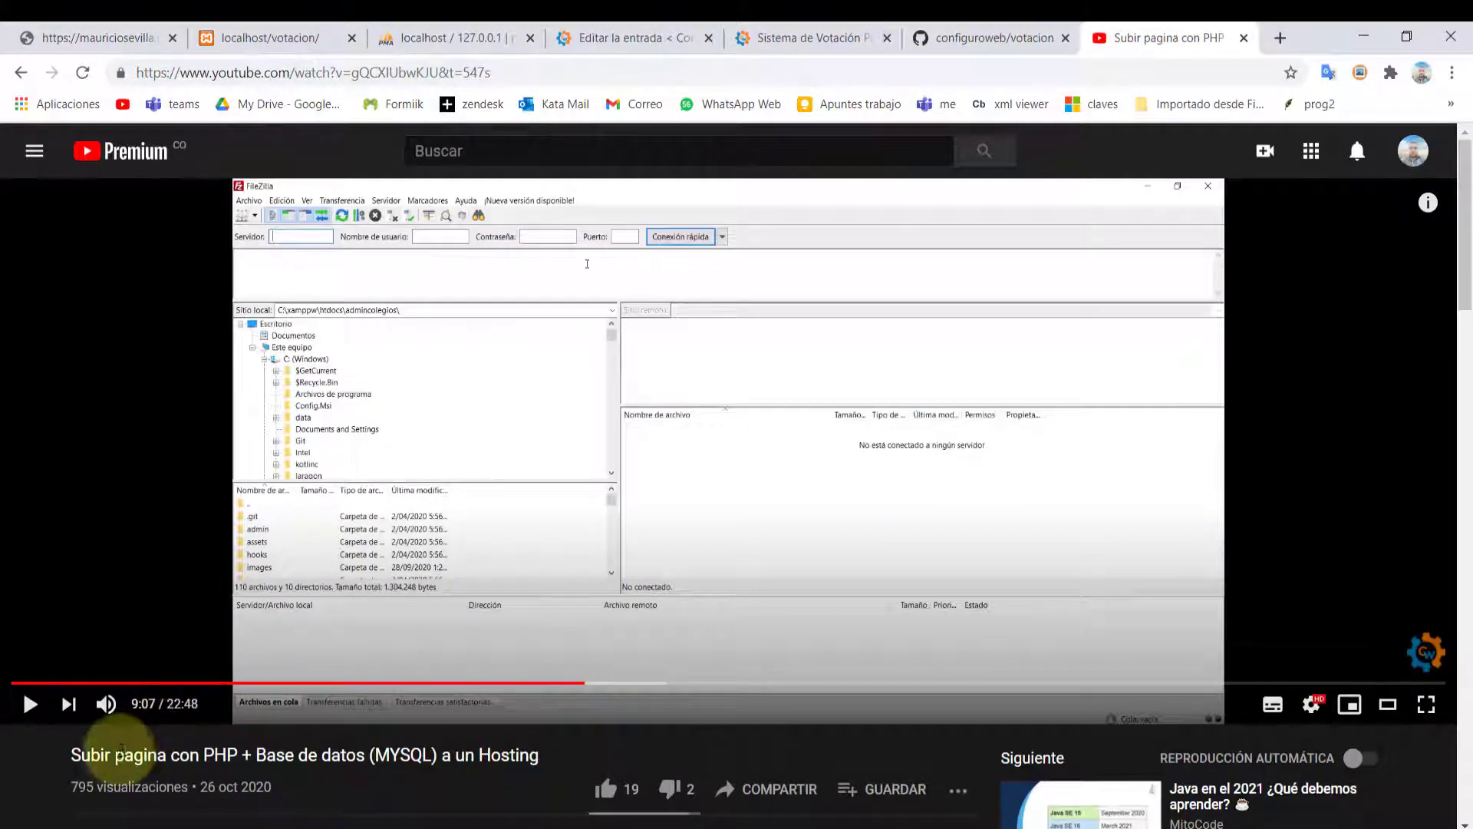
{"action": "left_click_drag", "start_coordinate": [113, 756], "coordinate": [475, 756]}
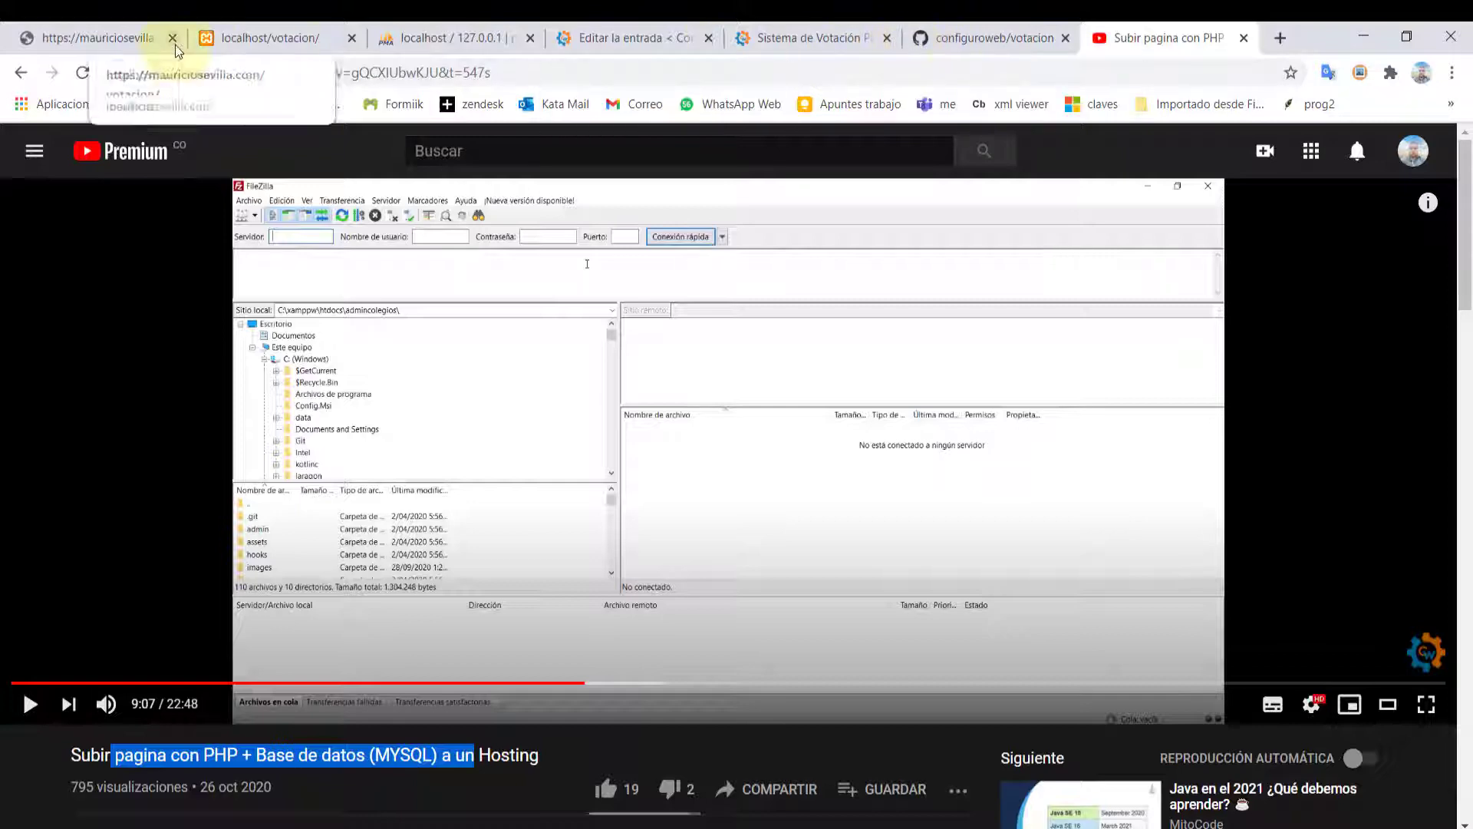
{"action": "left_click", "coordinate": [96, 38]}
{"action": "left_click_drag", "start_coordinate": [136, 73], "coordinate": [296, 72]}
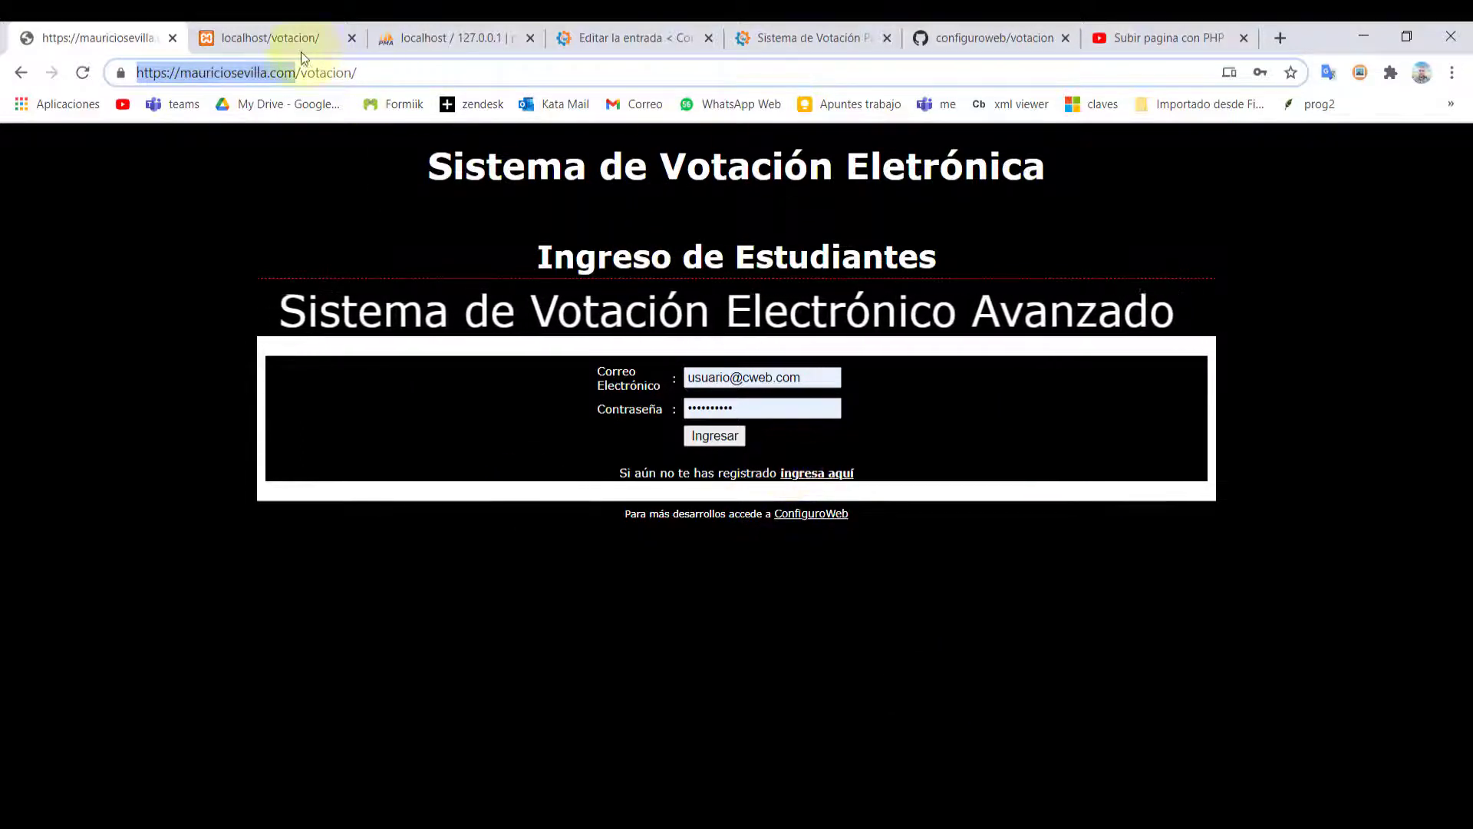
Append admin to the voting system's address to load the admin area
{"action": "left_click", "coordinate": [930, 595]}
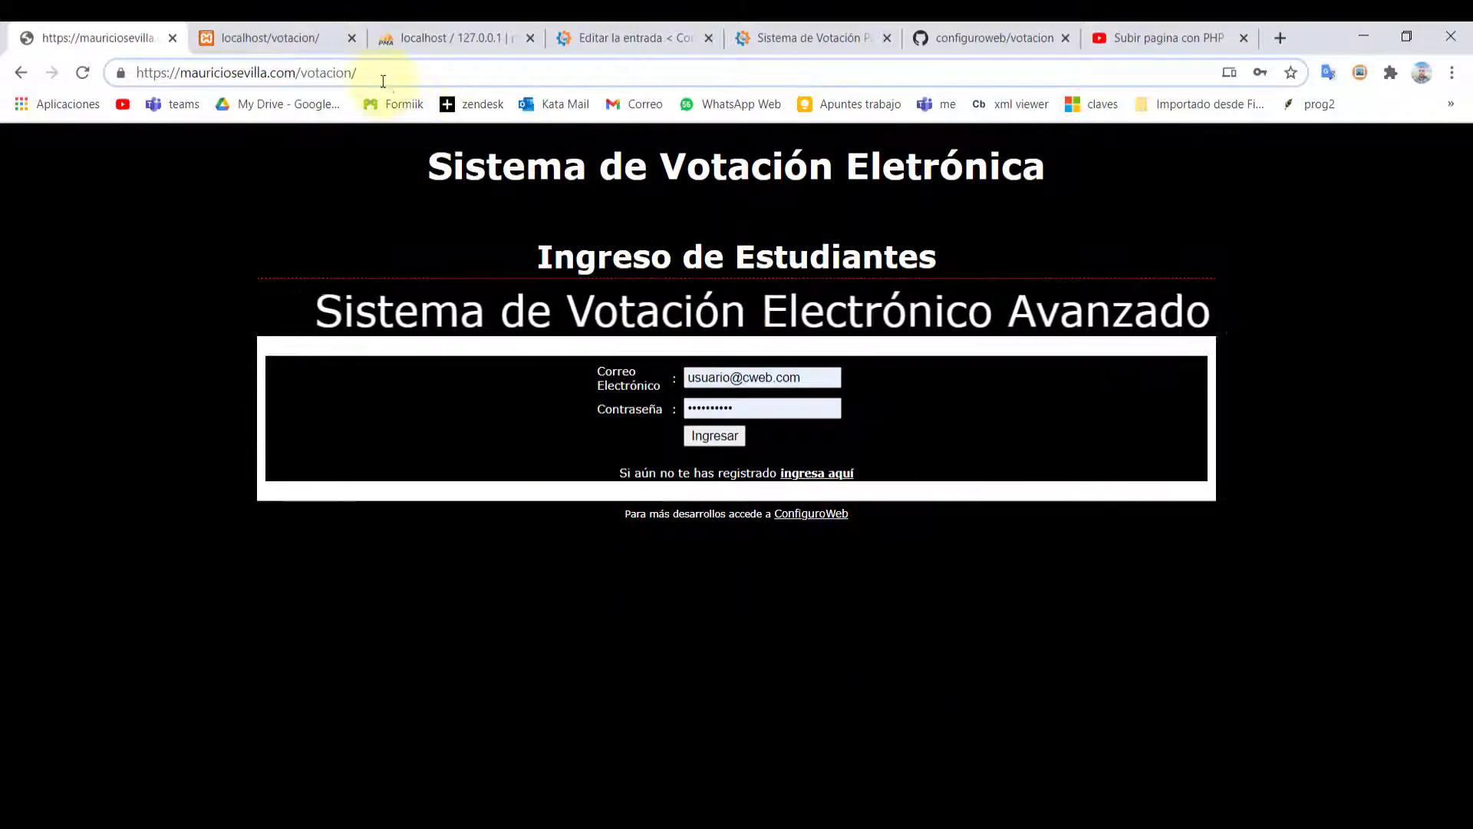
{"action": "type", "text": "admin/"}
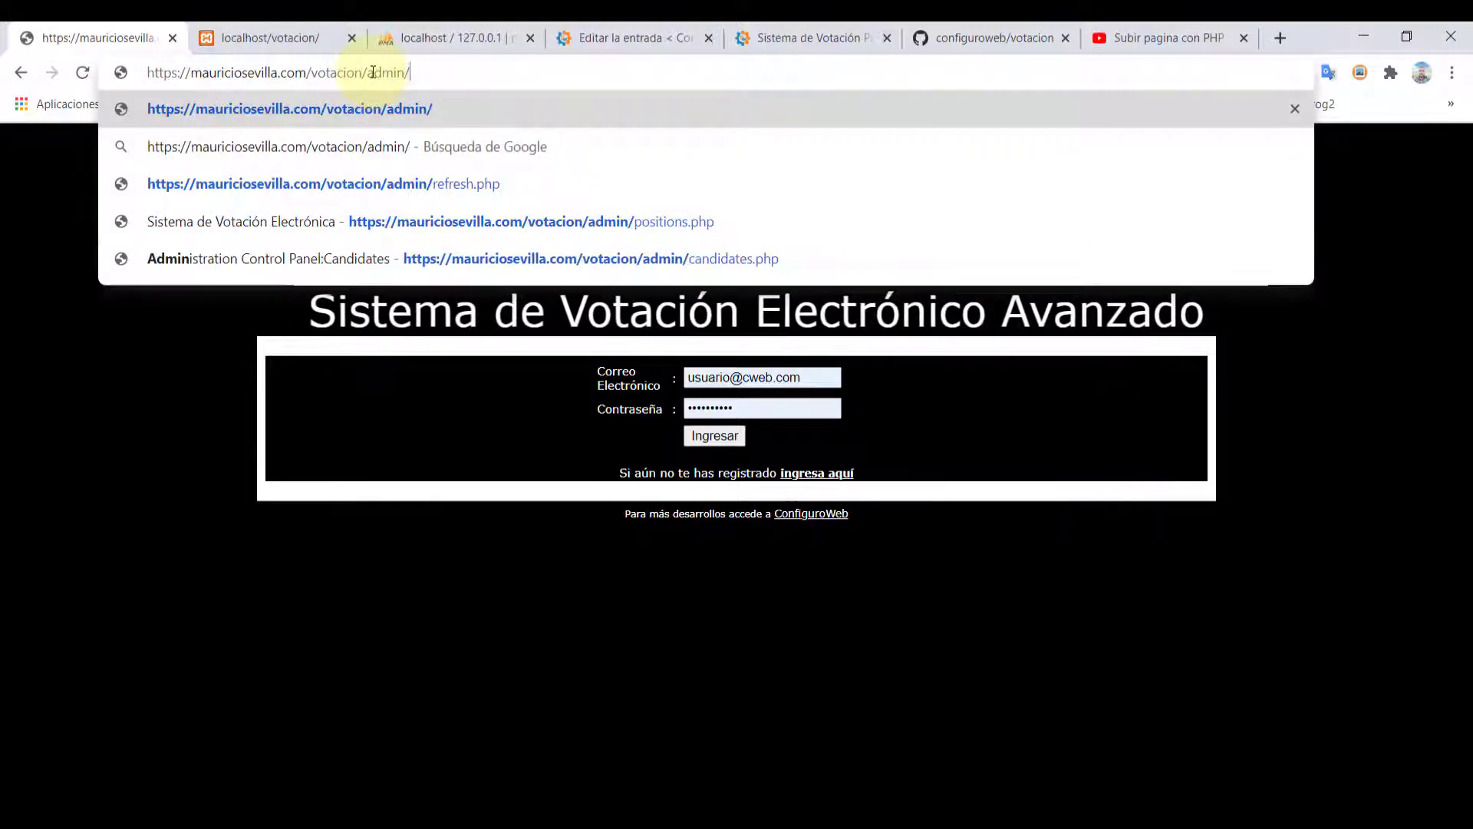
{"action": "key", "text": "Return"}
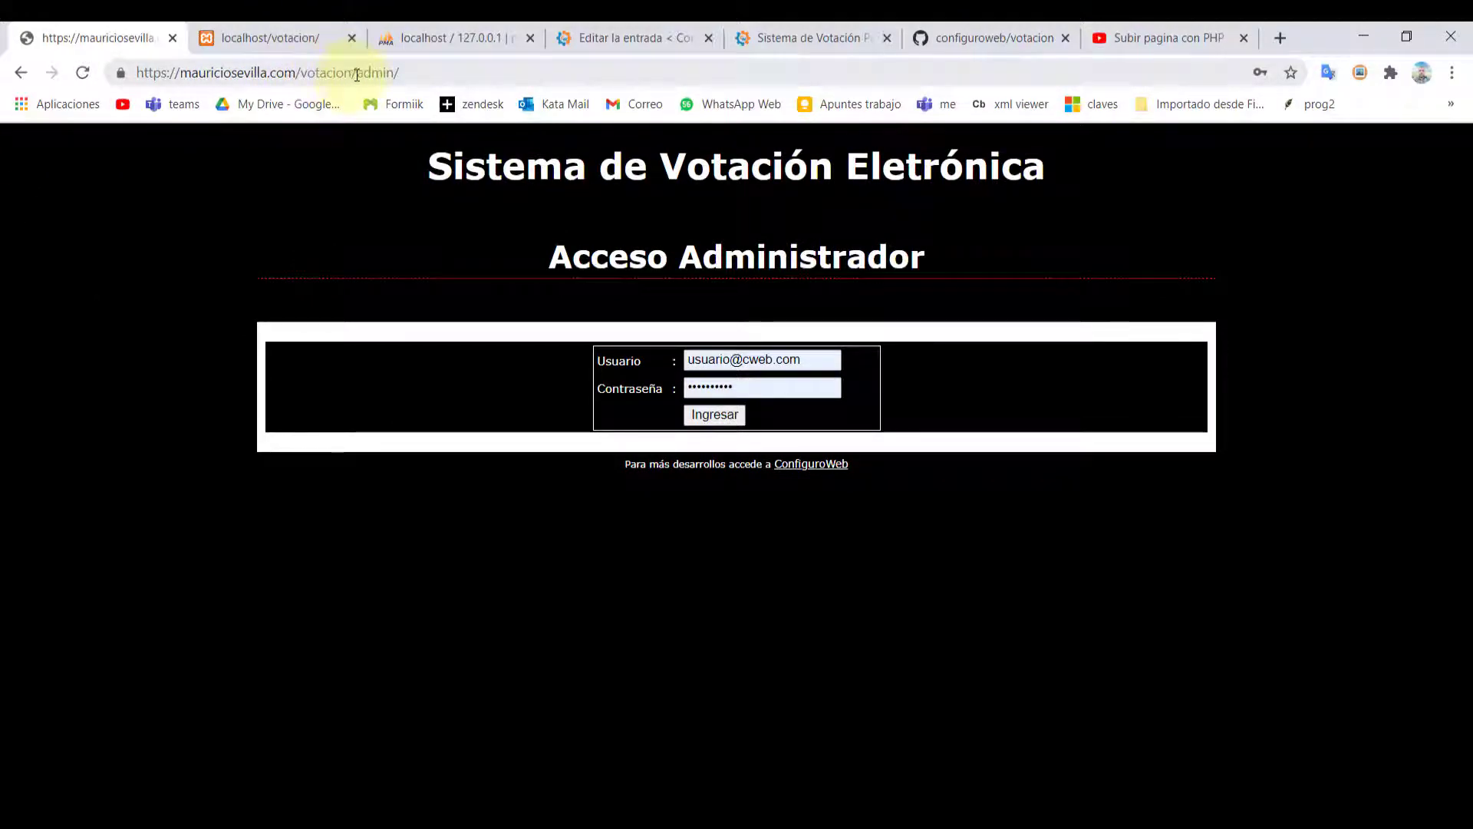
{"action": "left_click_drag", "start_coordinate": [357, 74], "coordinate": [399, 75]}
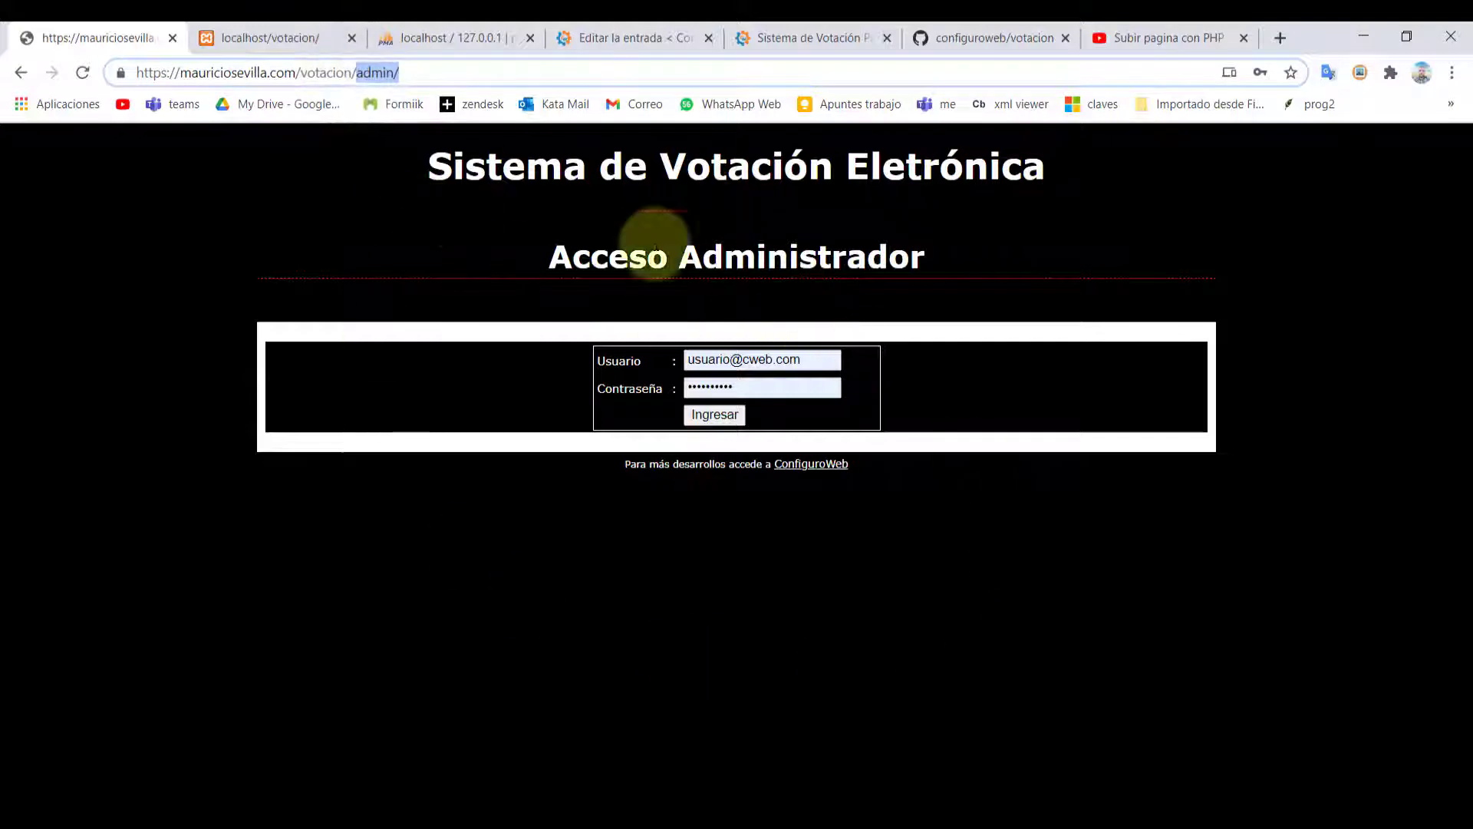
Log in with the saved administrator credentials and accept the alert
{"action": "left_click", "coordinate": [672, 608]}
{"action": "triple_click", "coordinate": [790, 361]}
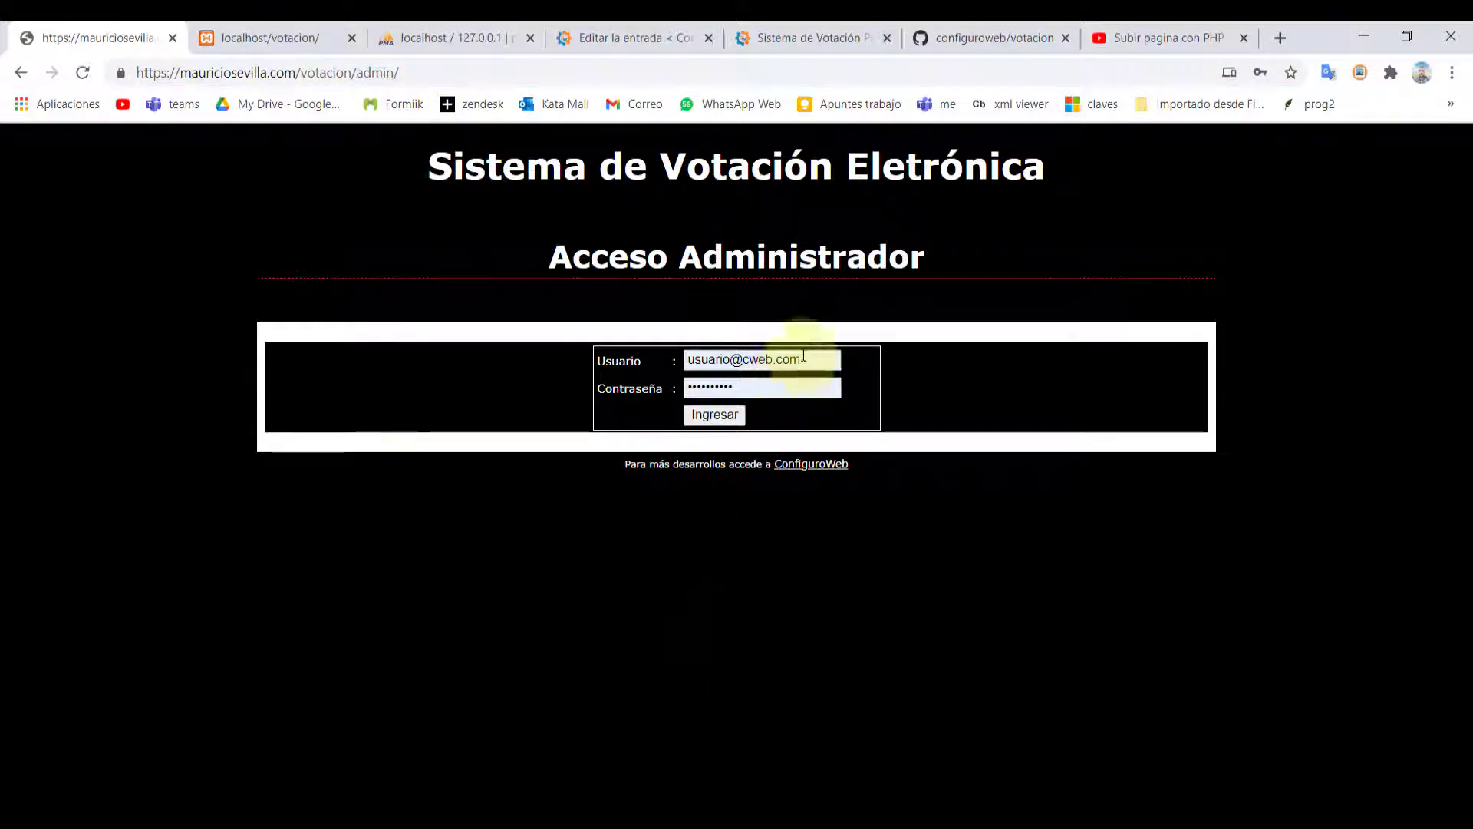
{"action": "type", "text": "a"}
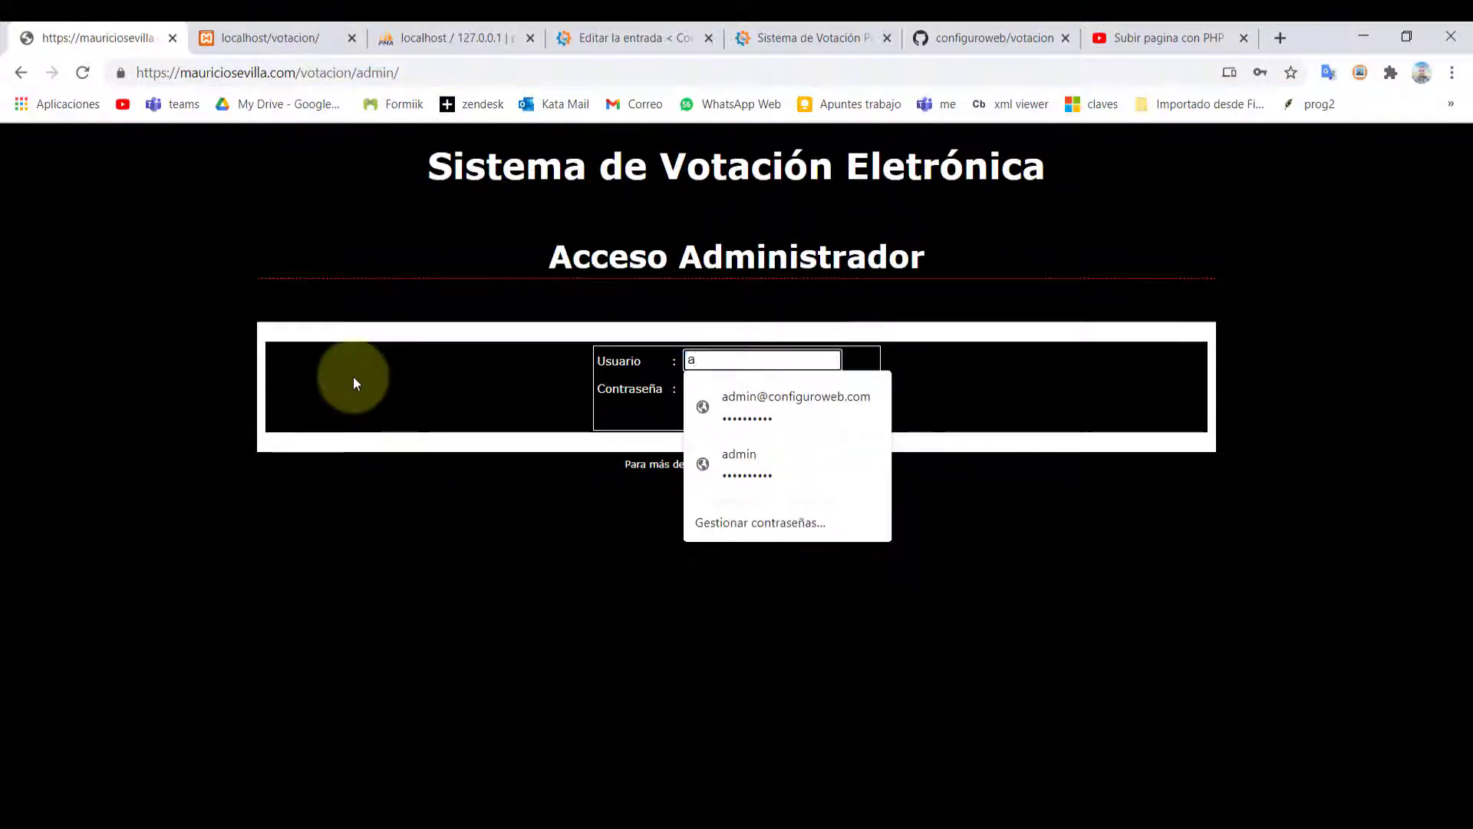
{"action": "left_click", "coordinate": [750, 402]}
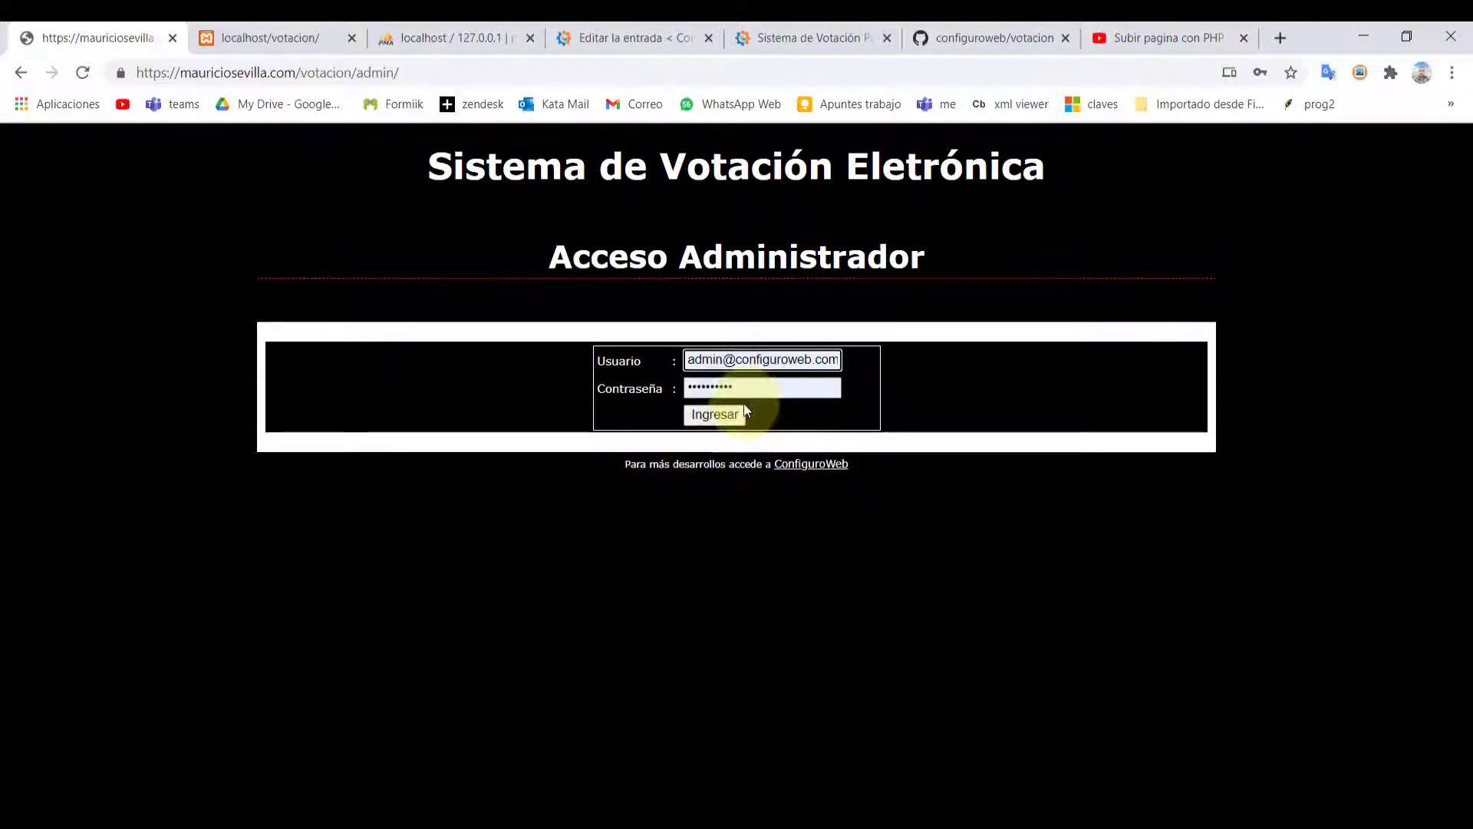
{"action": "left_click", "coordinate": [755, 389]}
{"action": "left_click", "coordinate": [937, 283]}
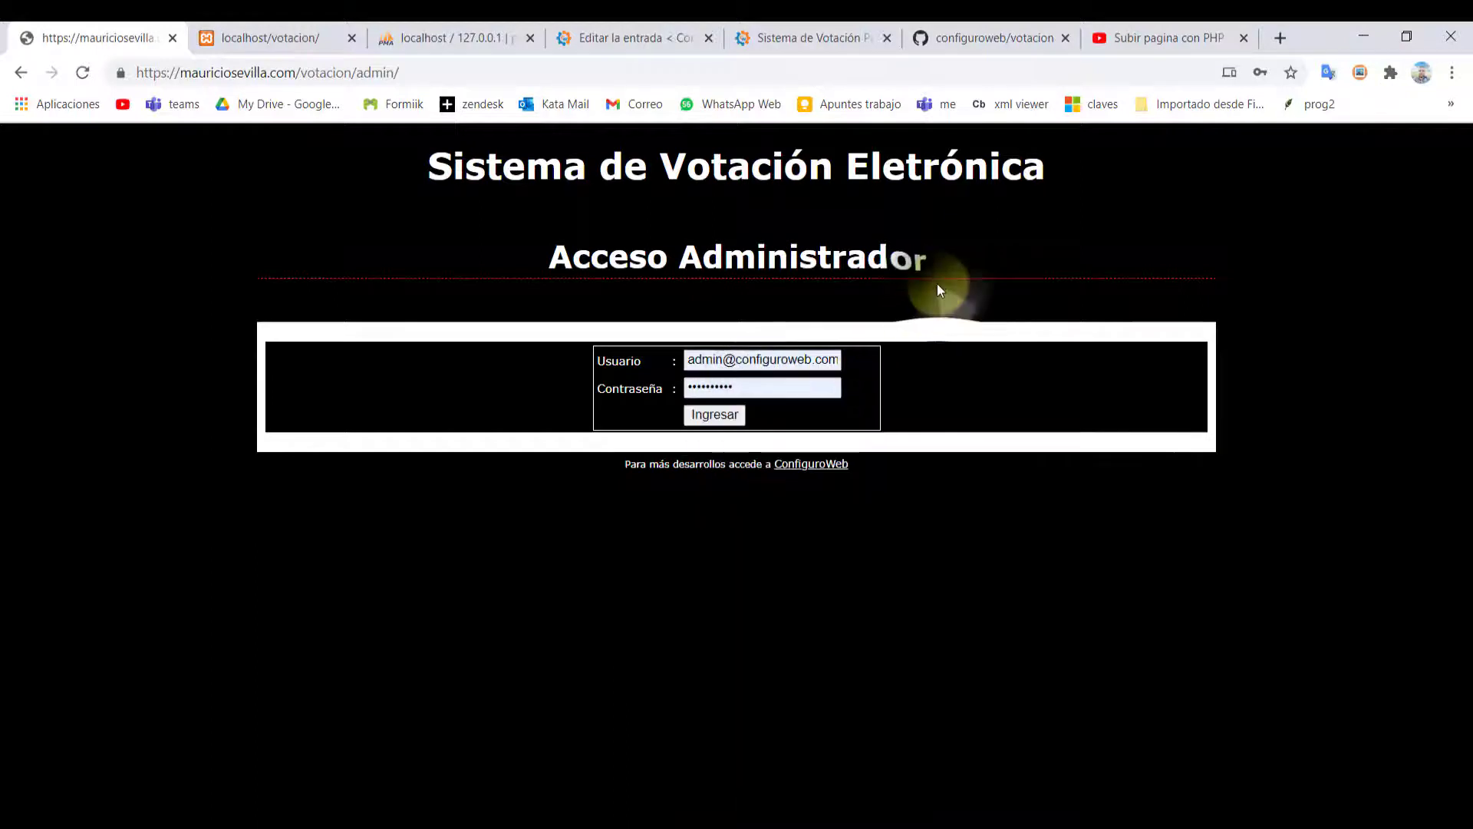
{"action": "left_click", "coordinate": [713, 418]}
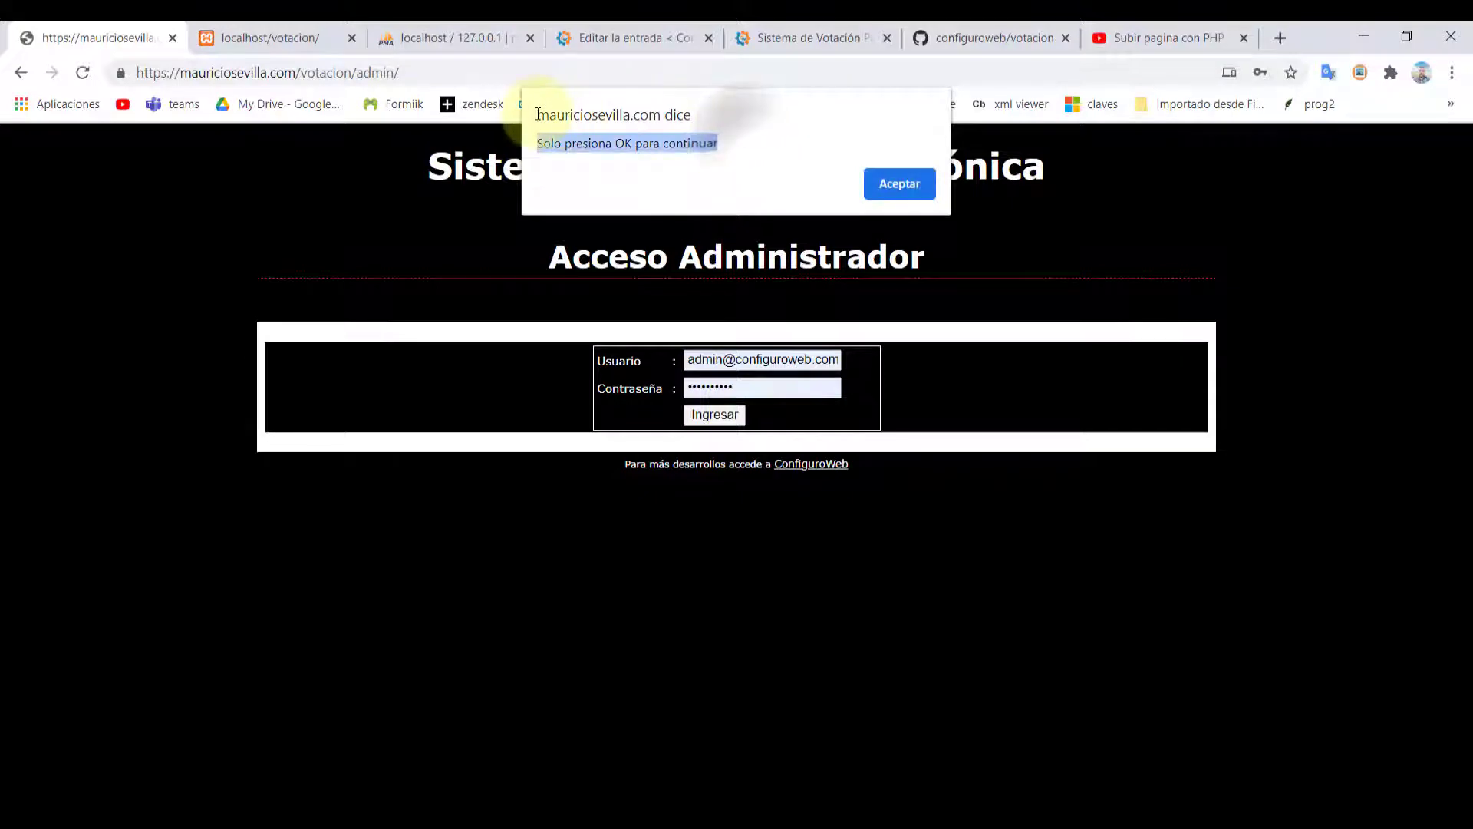
{"action": "left_click", "coordinate": [900, 185]}
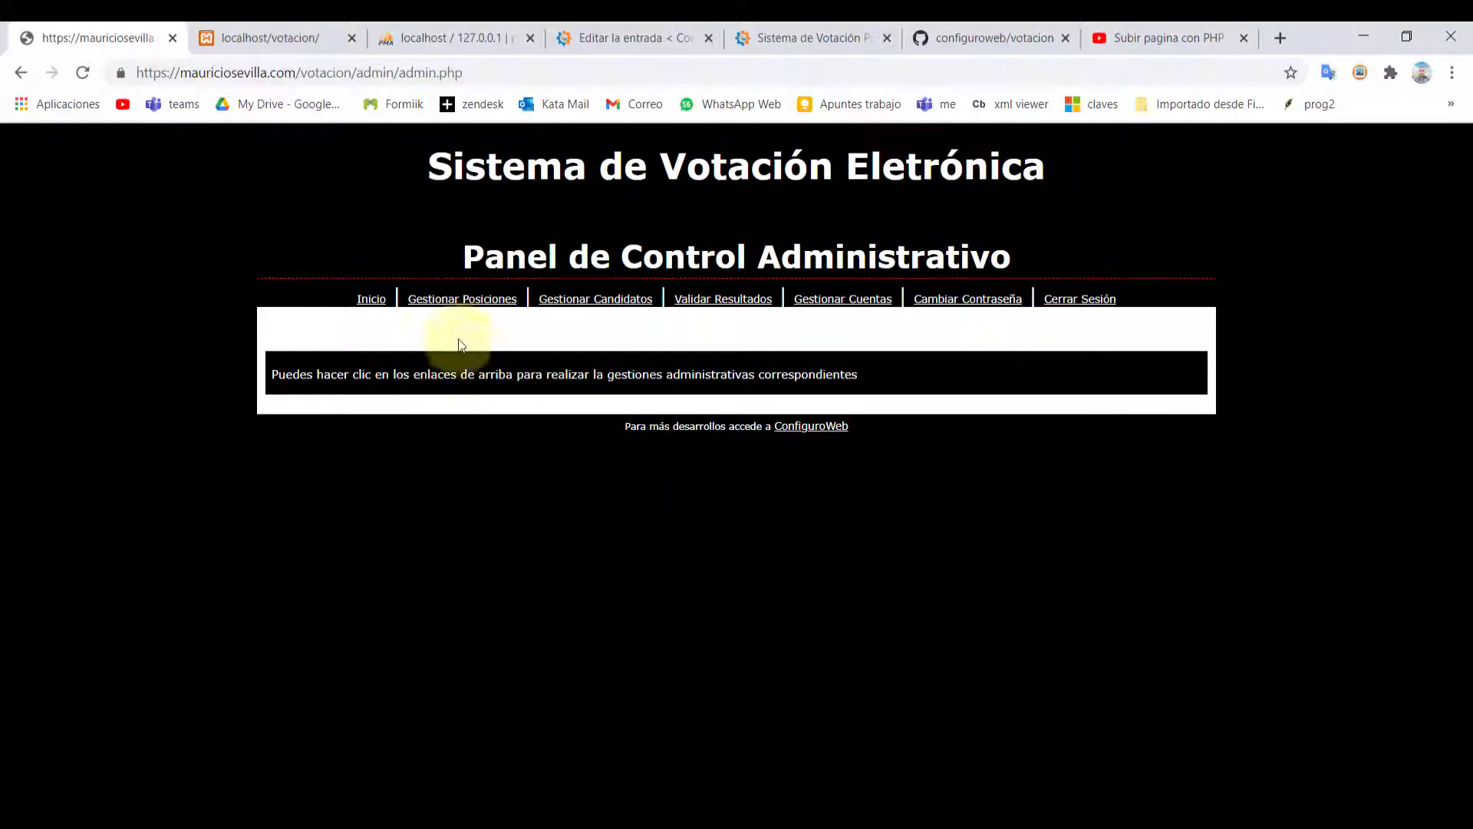
Review the Gestionar Posiciones and Gestionar Candidatos pages, including the candidate position list
{"action": "left_click", "coordinate": [457, 307]}
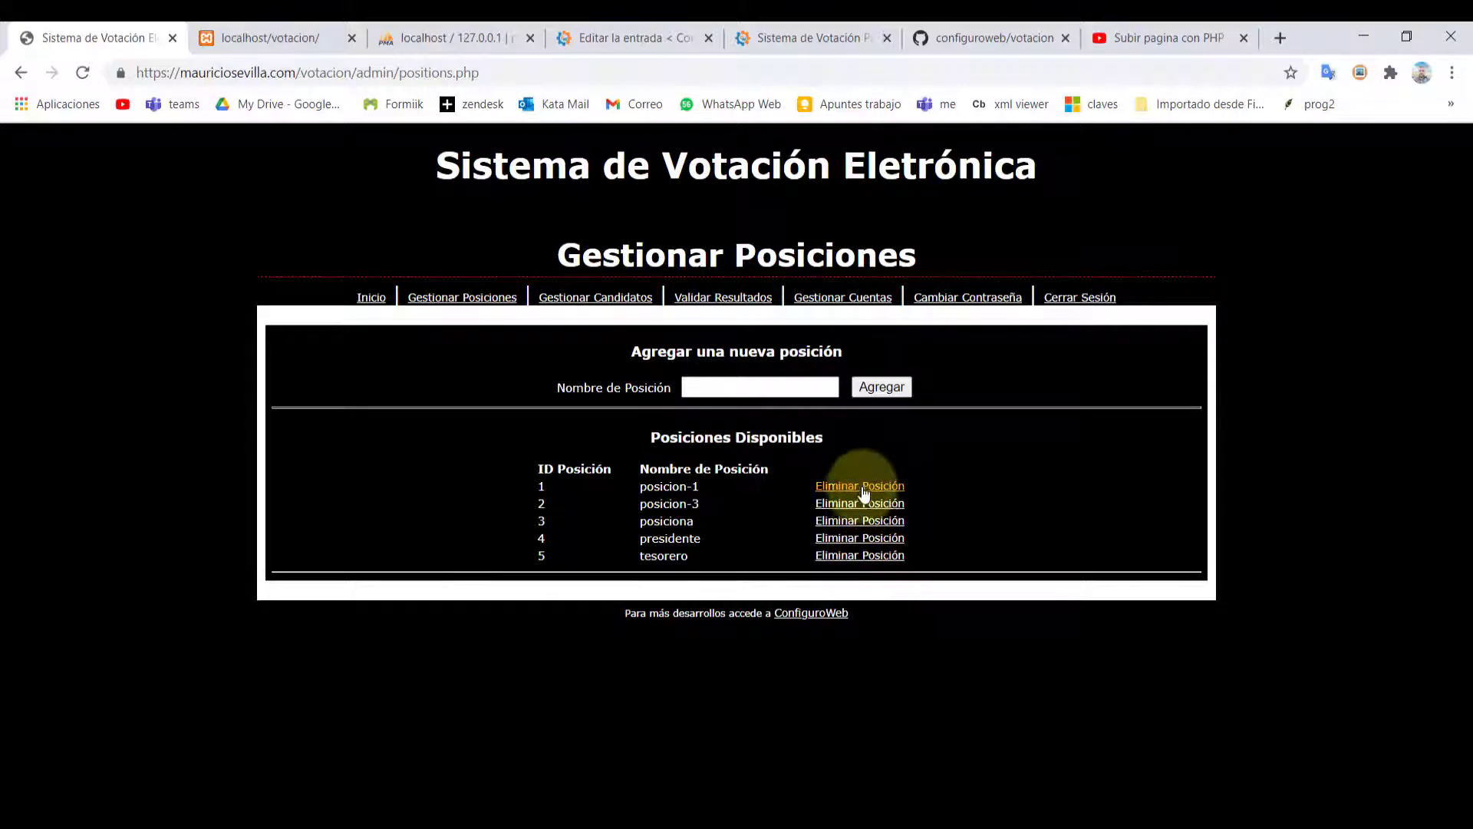
{"action": "left_click", "coordinate": [579, 303]}
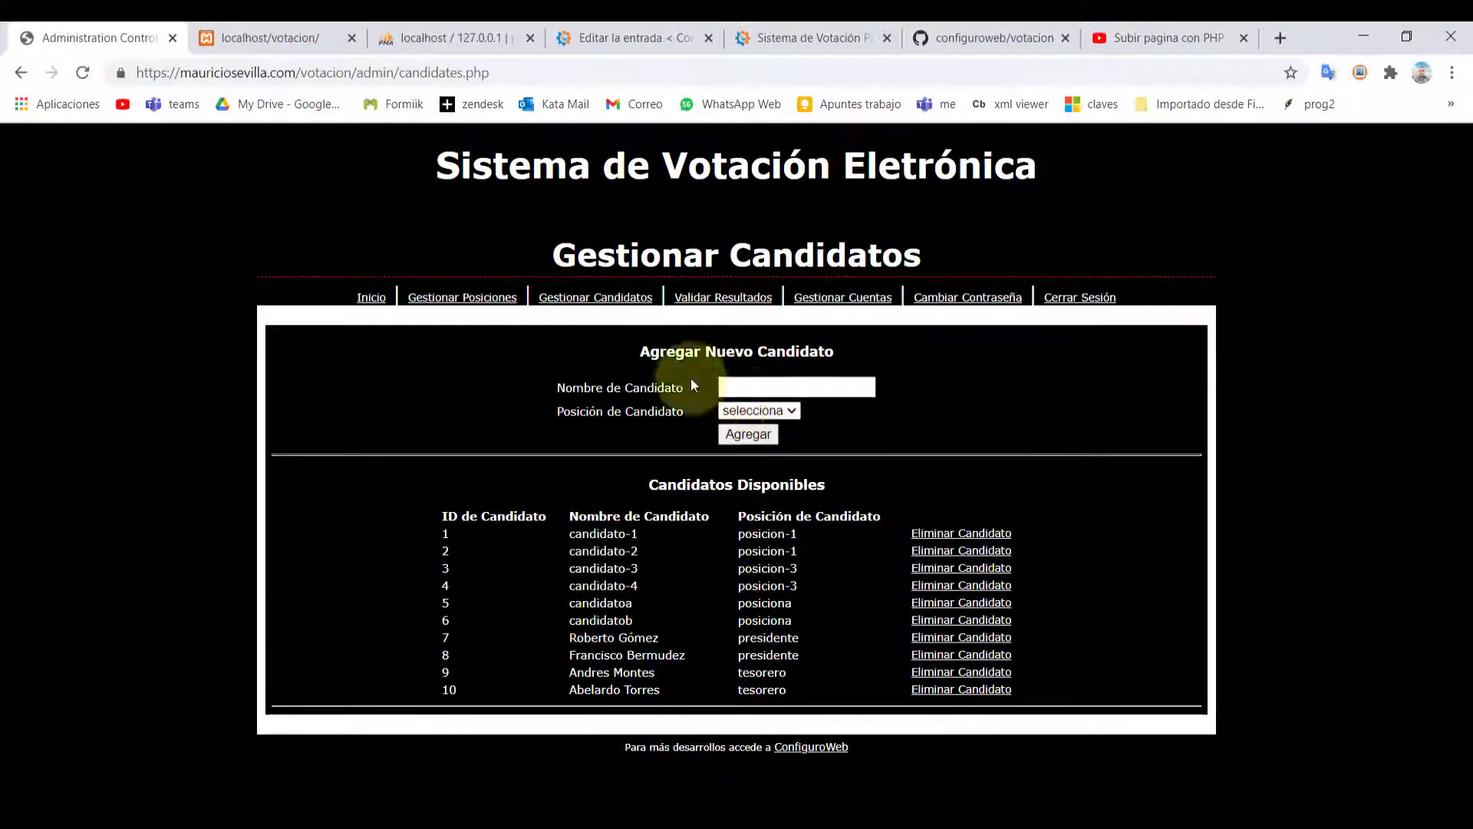
{"action": "left_click", "coordinate": [741, 411]}
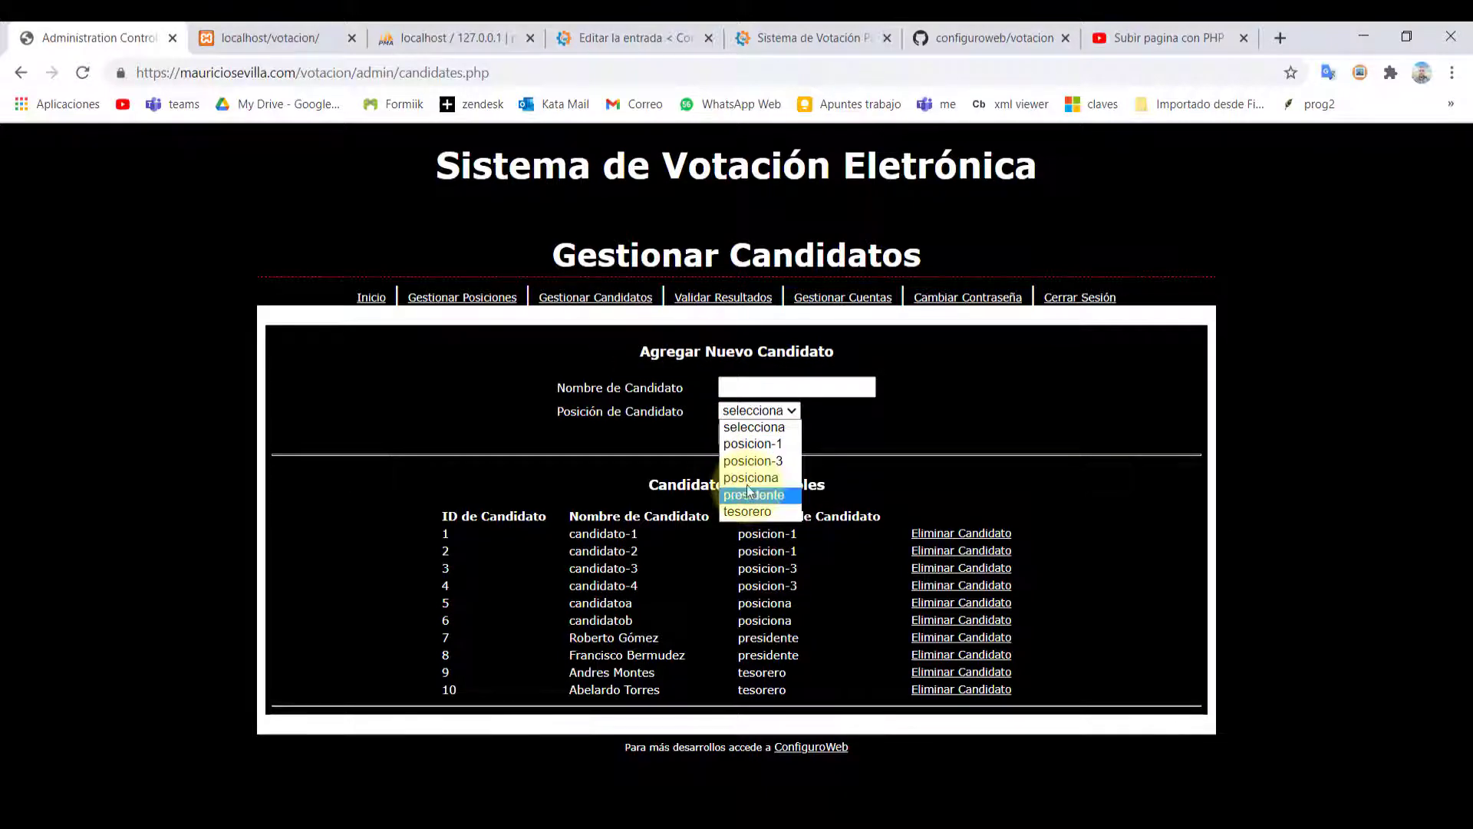
Show the tesorero voting results in Validar Resultados
{"action": "left_click", "coordinate": [690, 305]}
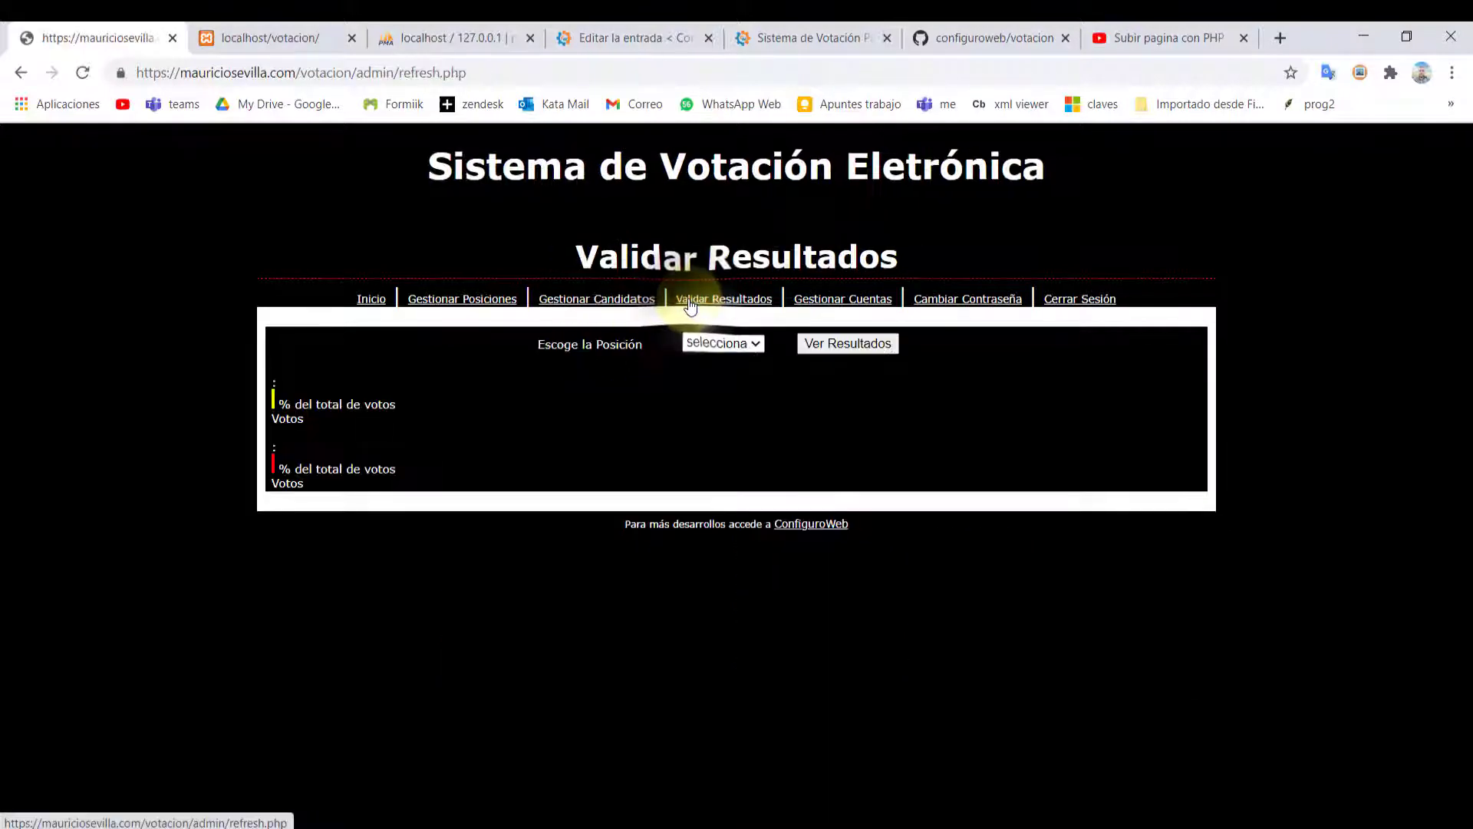
{"action": "left_click", "coordinate": [707, 347]}
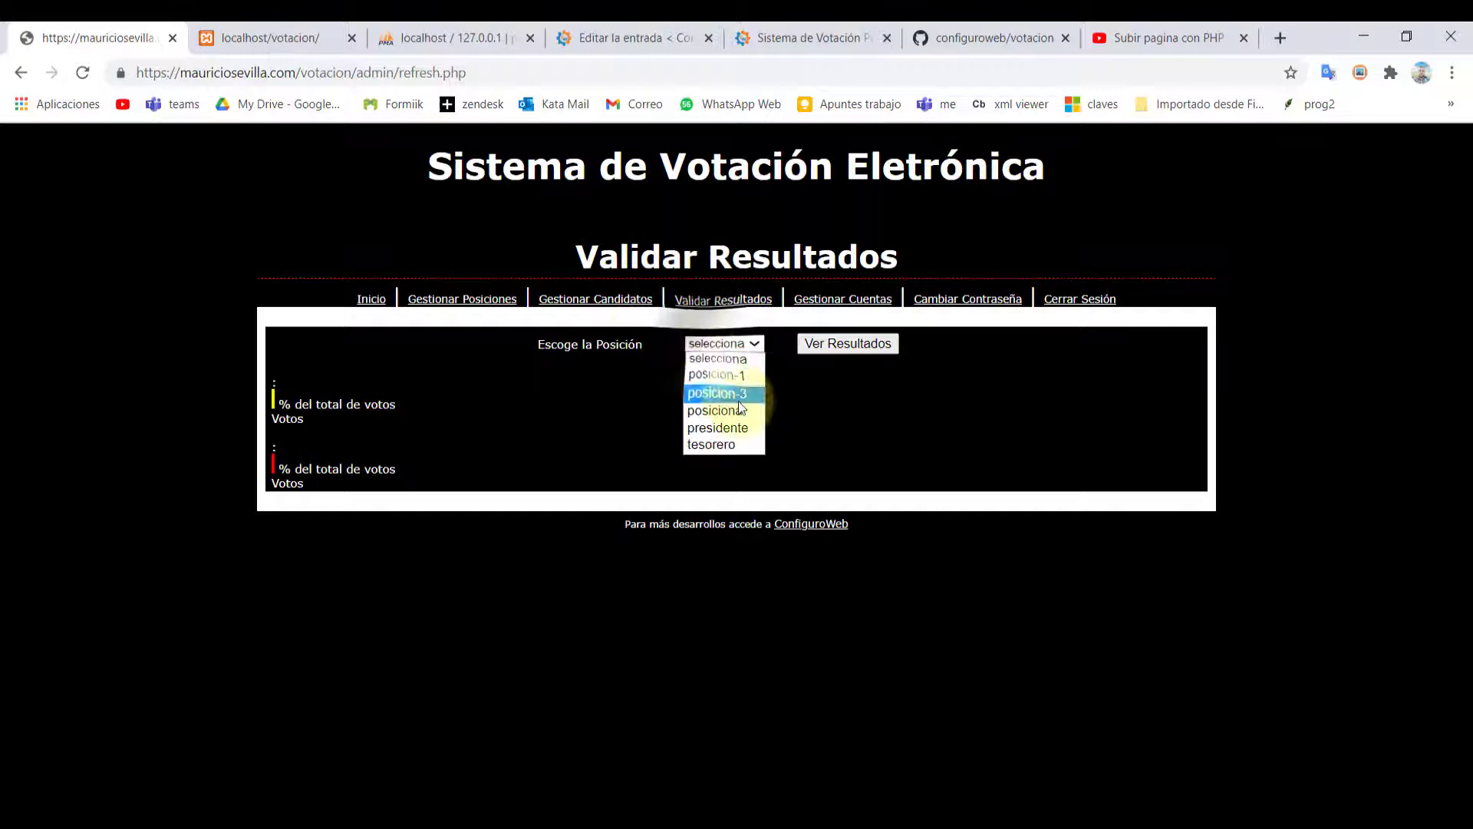
{"action": "left_click", "coordinate": [742, 445]}
{"action": "left_click", "coordinate": [844, 342]}
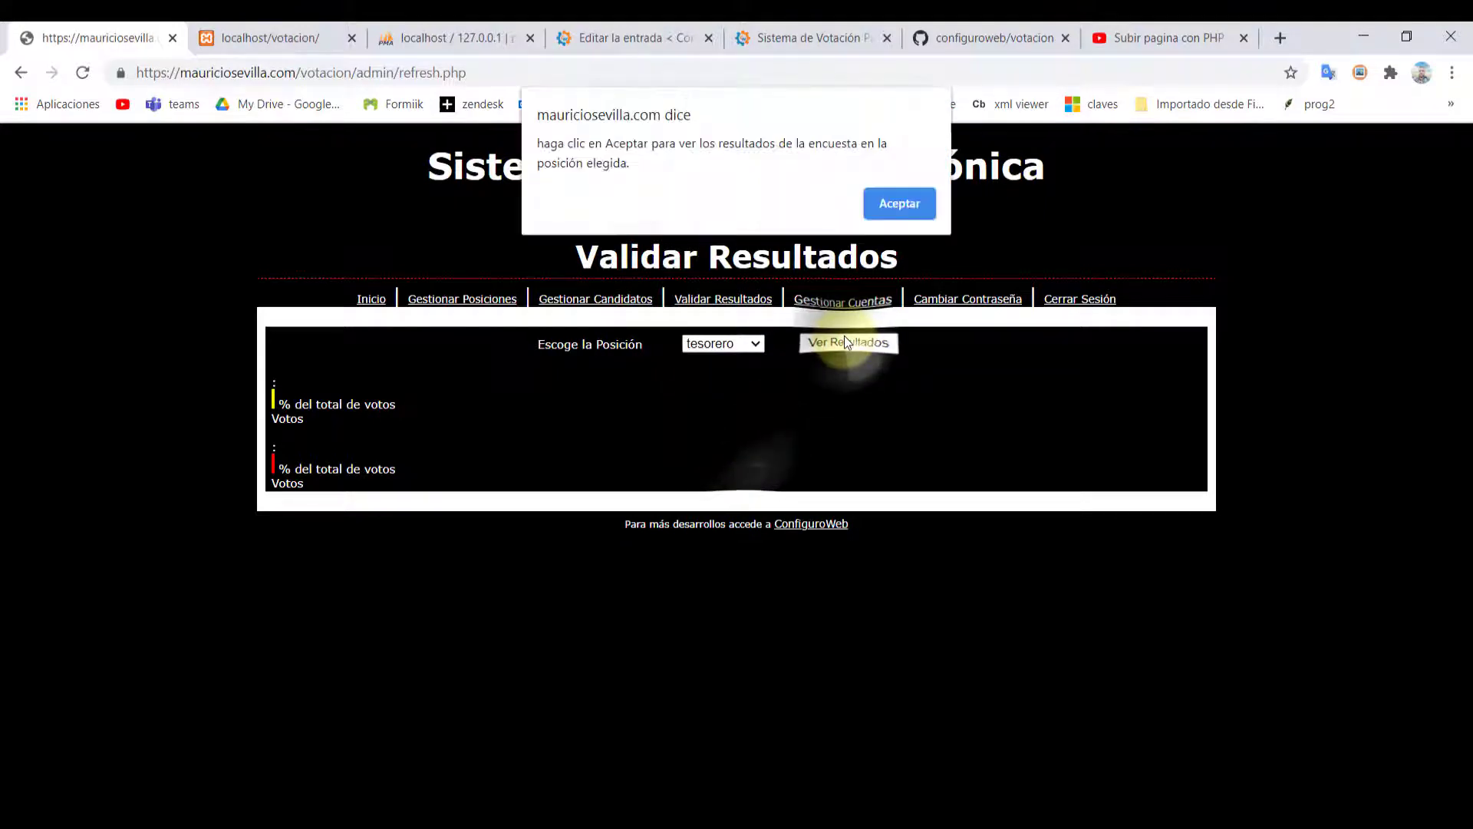
{"action": "left_click", "coordinate": [898, 206]}
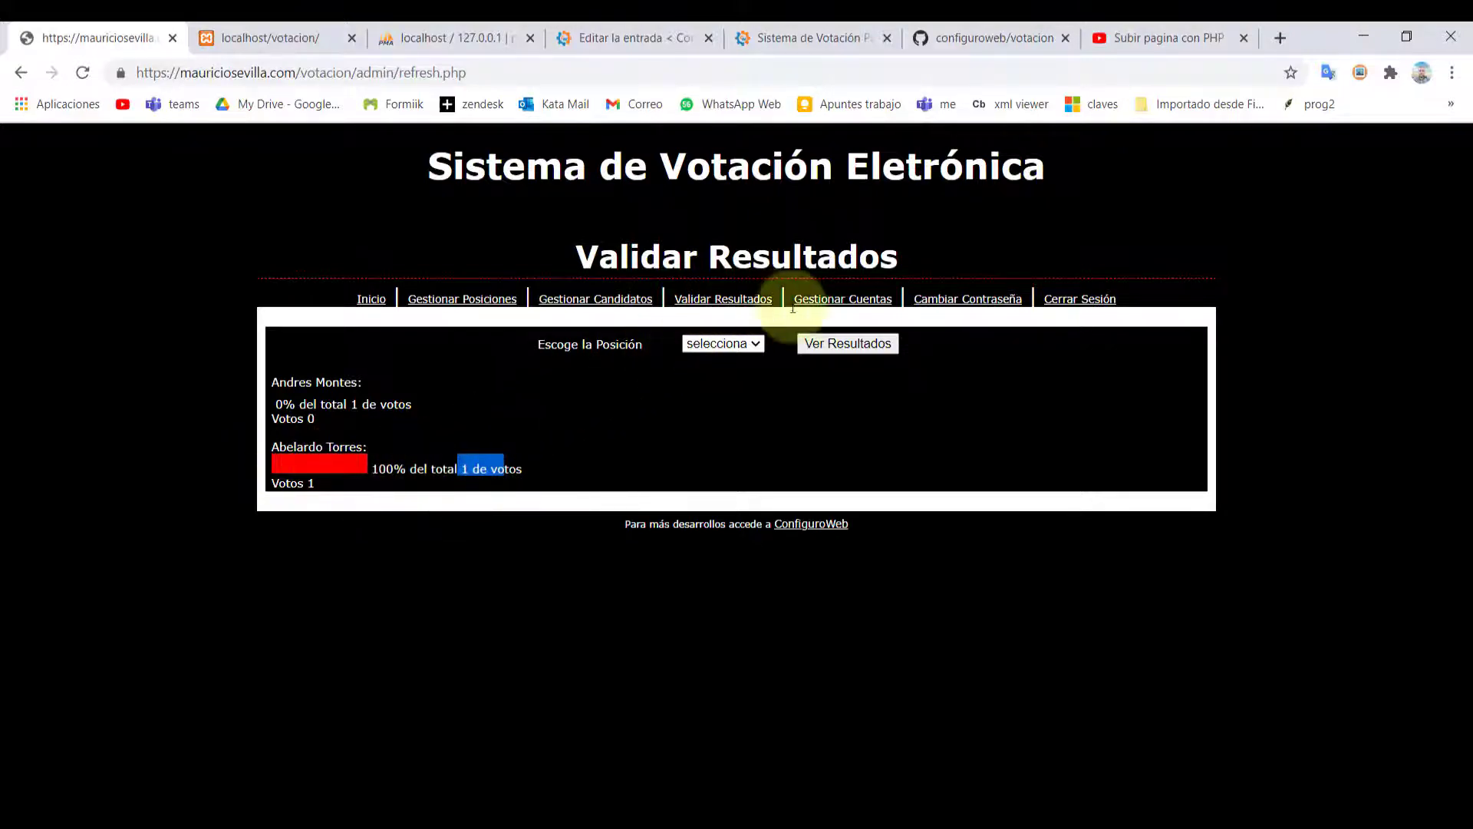
Look over Gestionar Cuentas and Cambiar Contraseña, then return to Gestionar Posiciones
{"action": "left_click", "coordinate": [818, 302]}
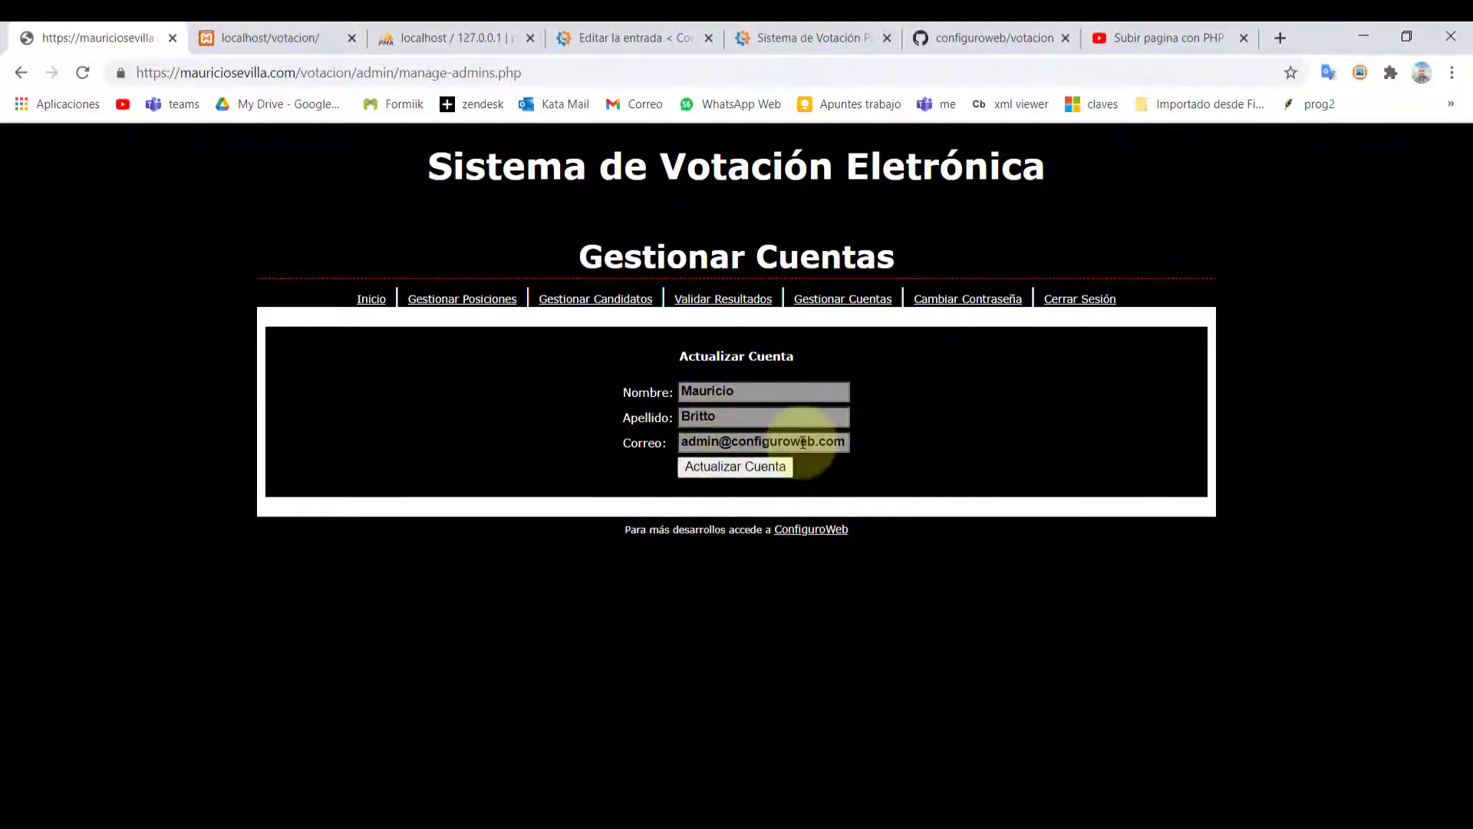
{"action": "left_click", "coordinate": [969, 301]}
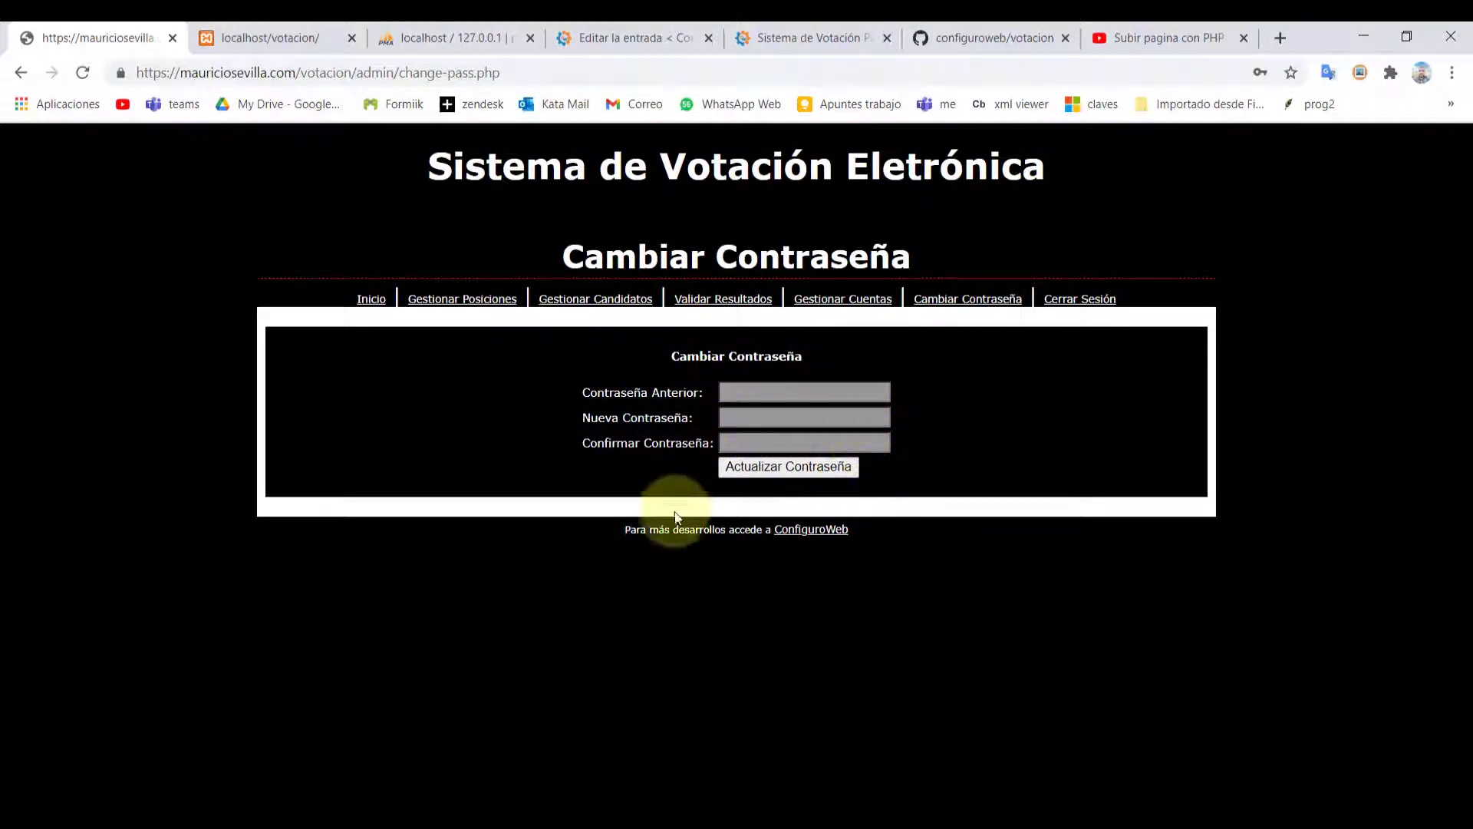
{"action": "left_click", "coordinate": [419, 303]}
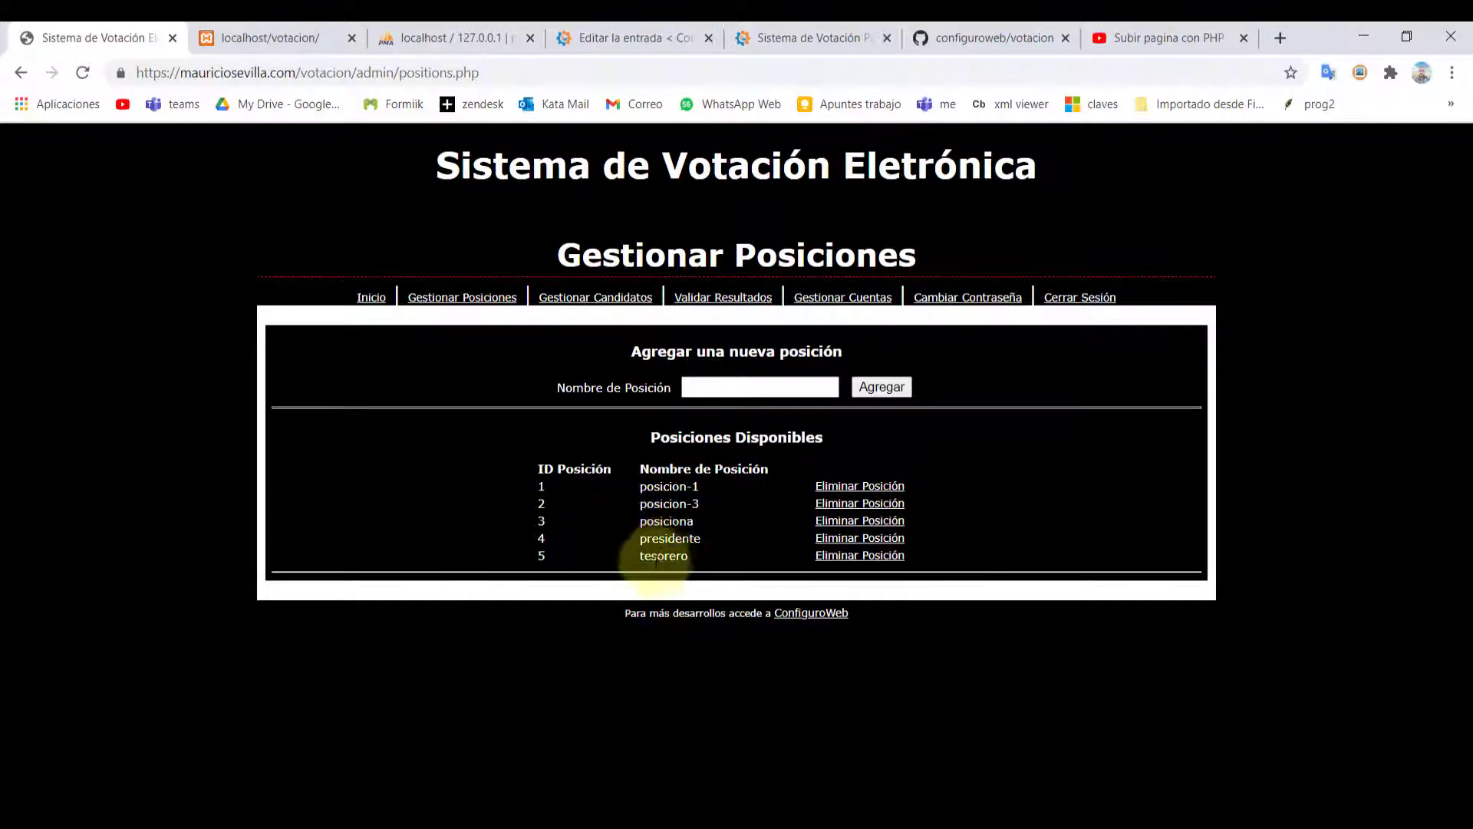
Enter 'Personero-9A' as the new position name
{"action": "double_click", "coordinate": [695, 543]}
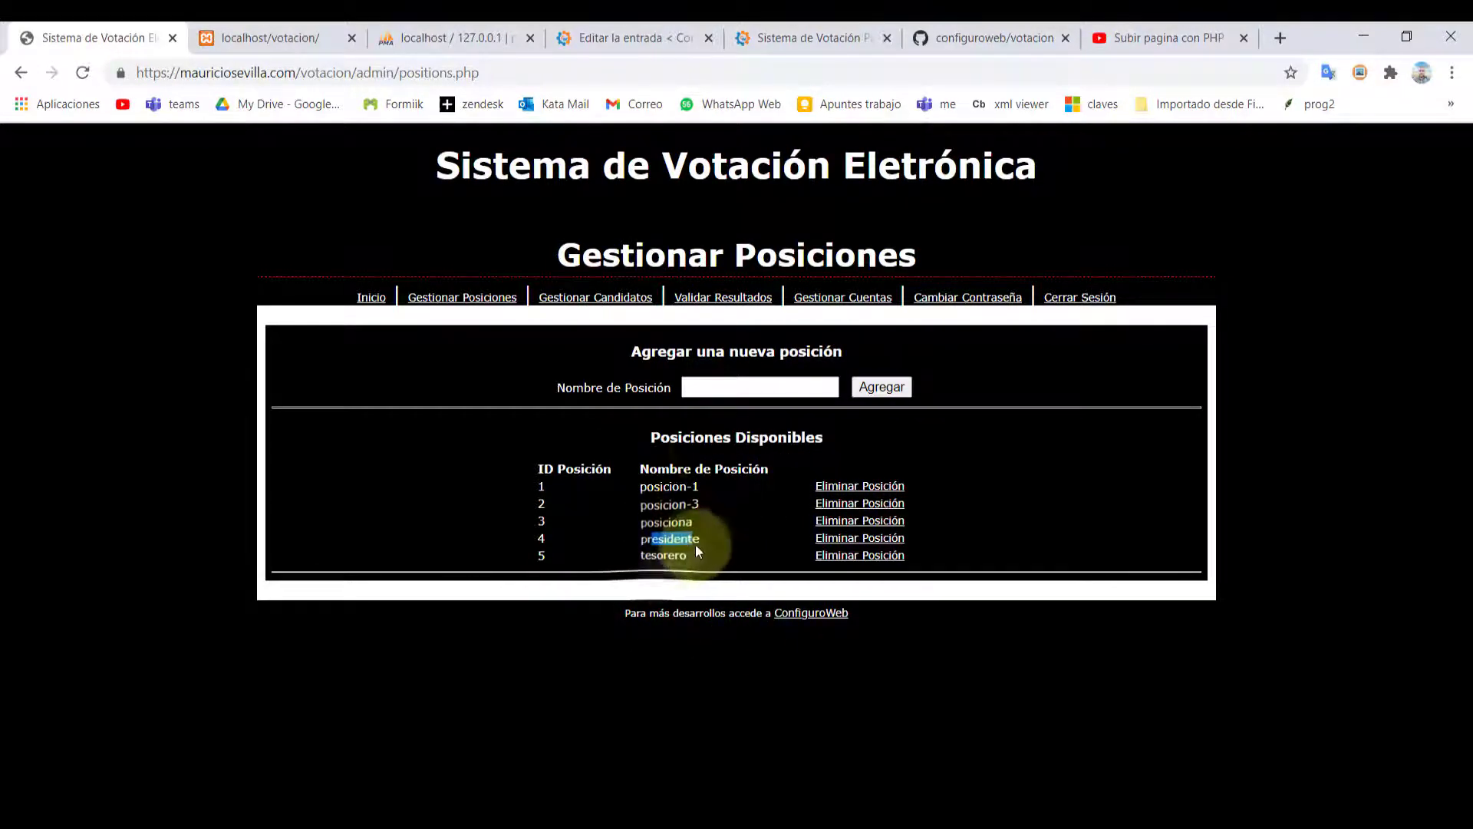
{"action": "left_click", "coordinate": [715, 389]}
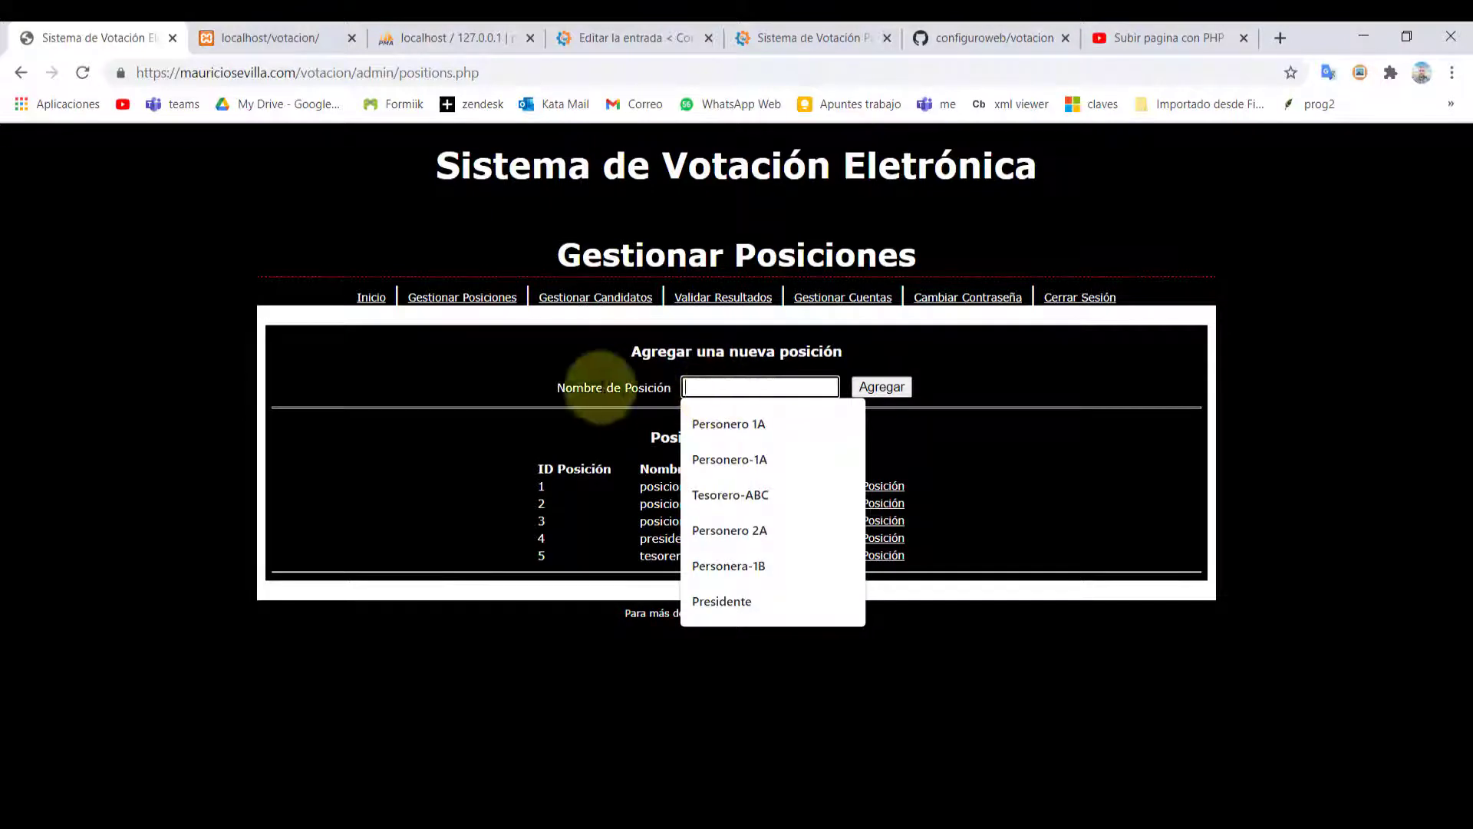
{"action": "left_click", "coordinate": [516, 402]}
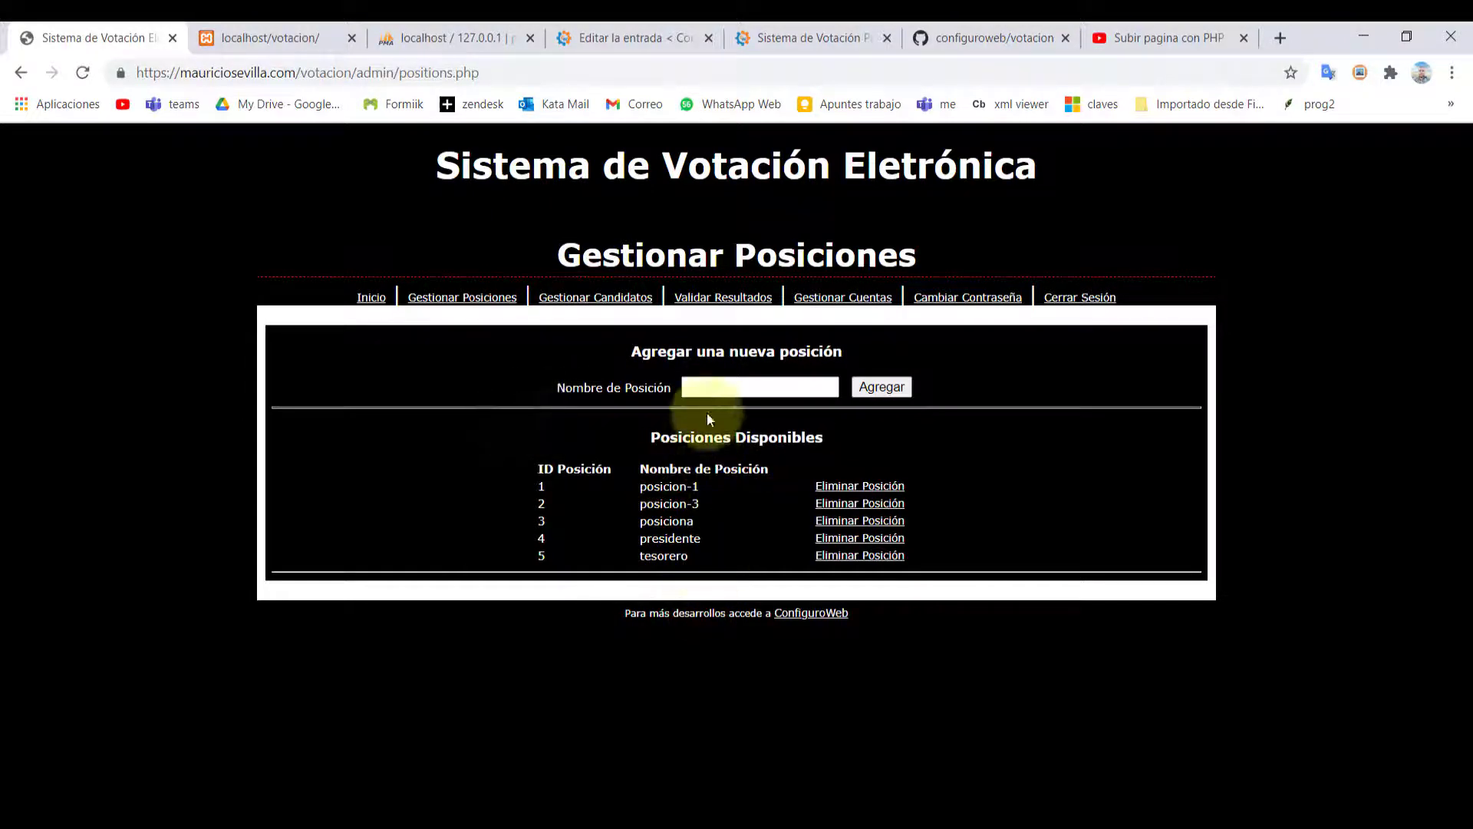
{"action": "left_click", "coordinate": [702, 392]}
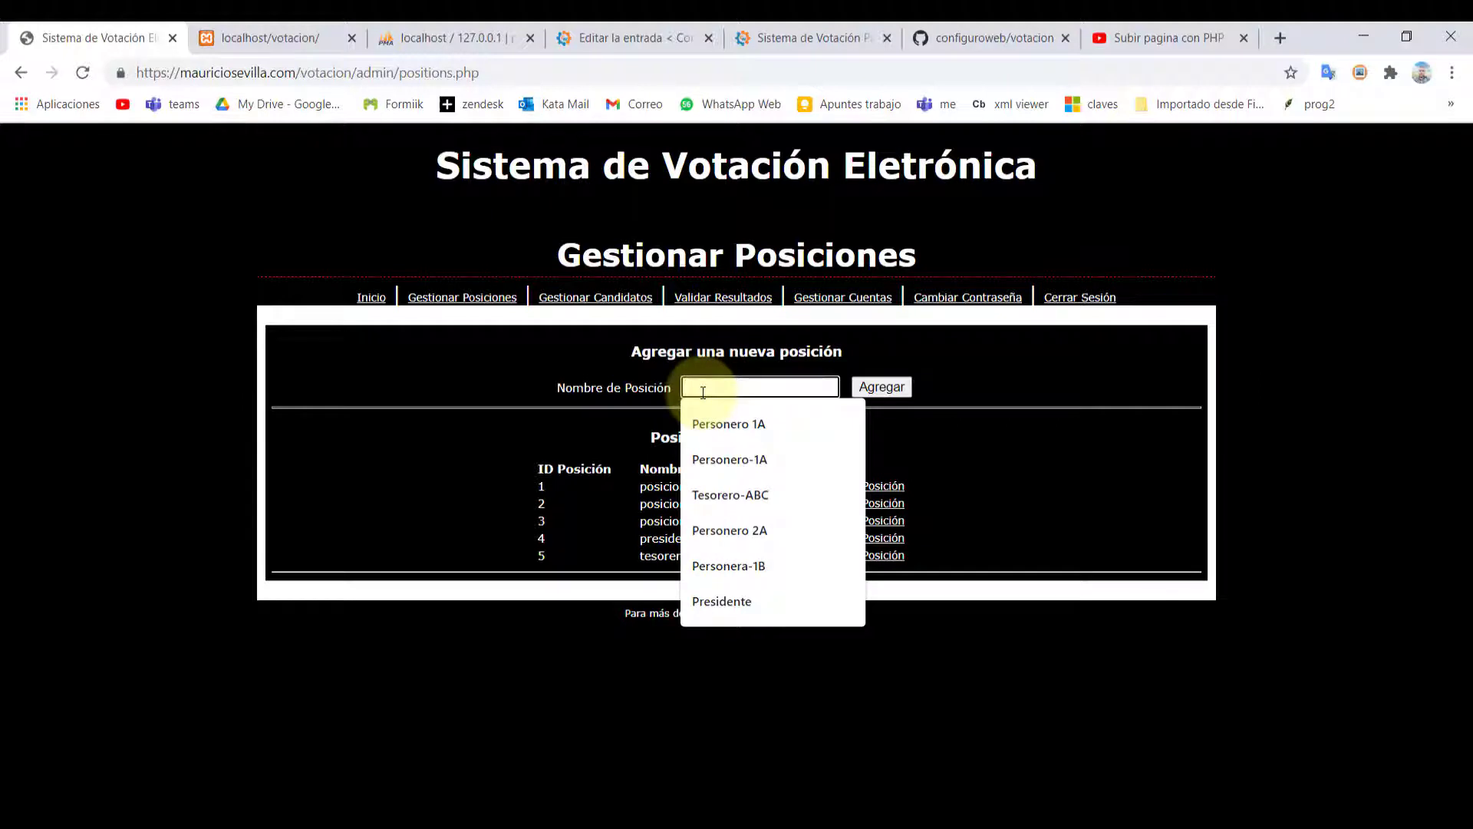
{"action": "type", "text": "Personer"}
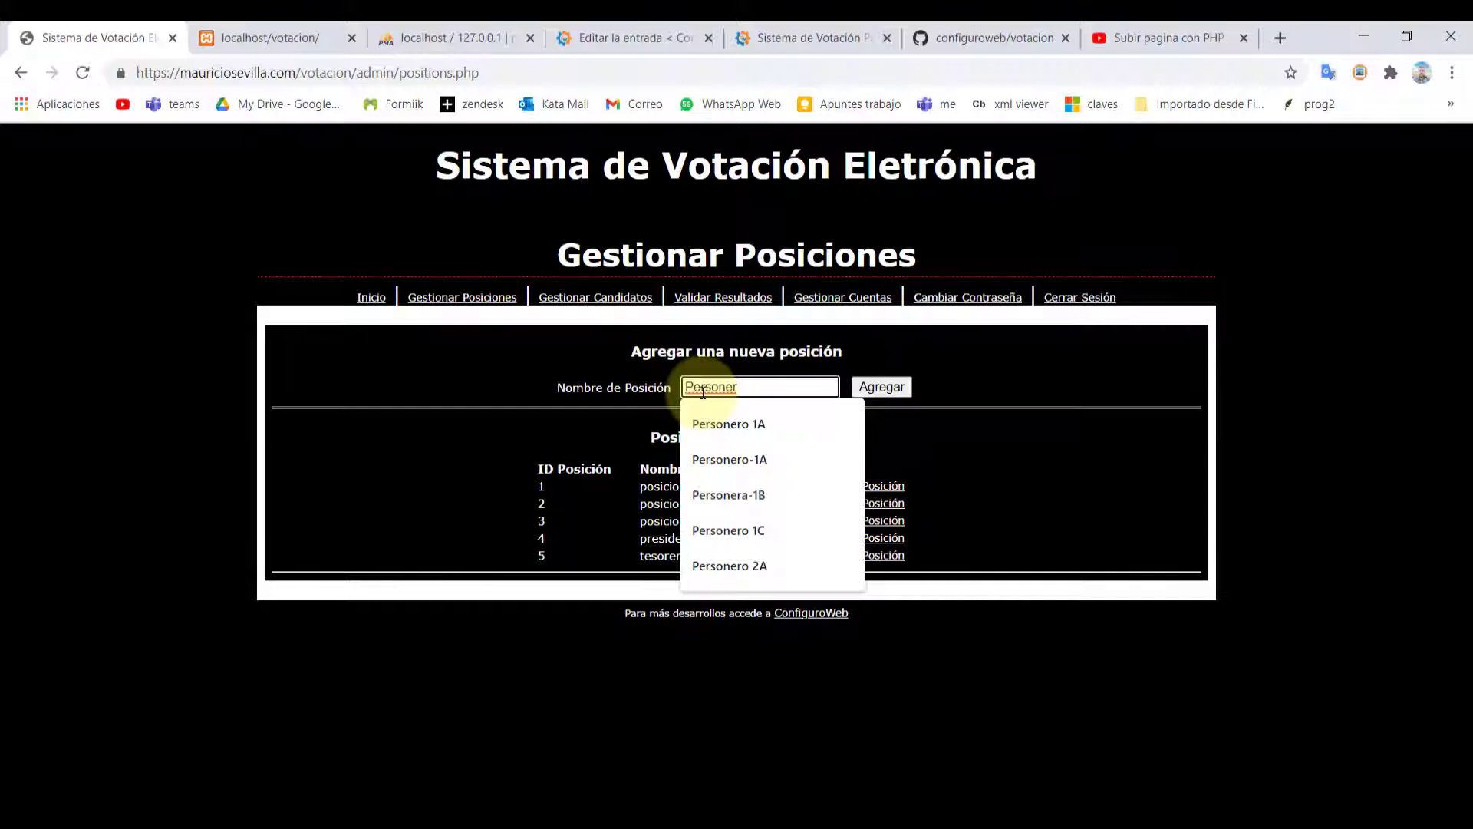
{"action": "type", "text": "o "}
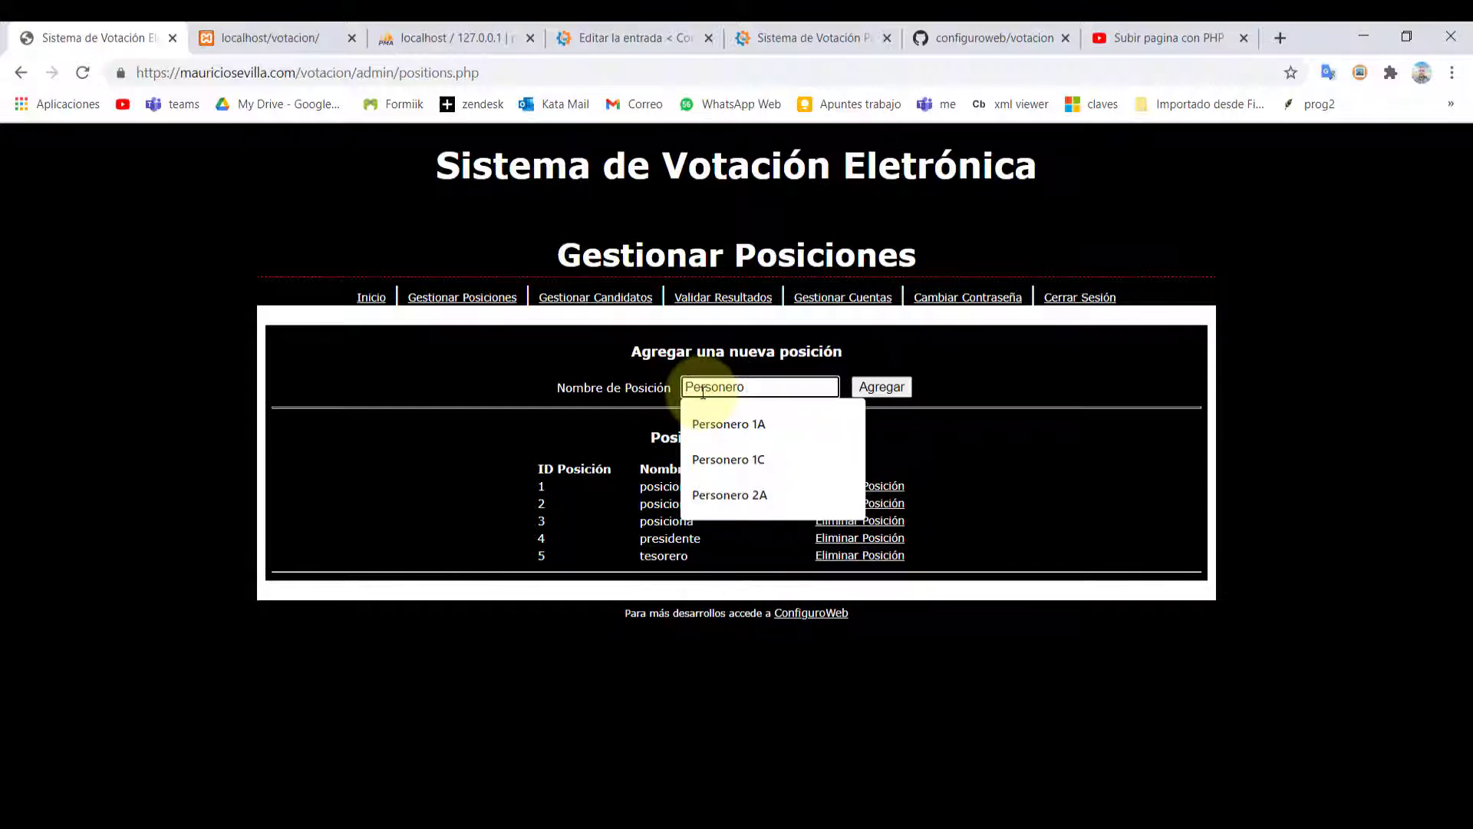
{"action": "type", "text": "9A"}
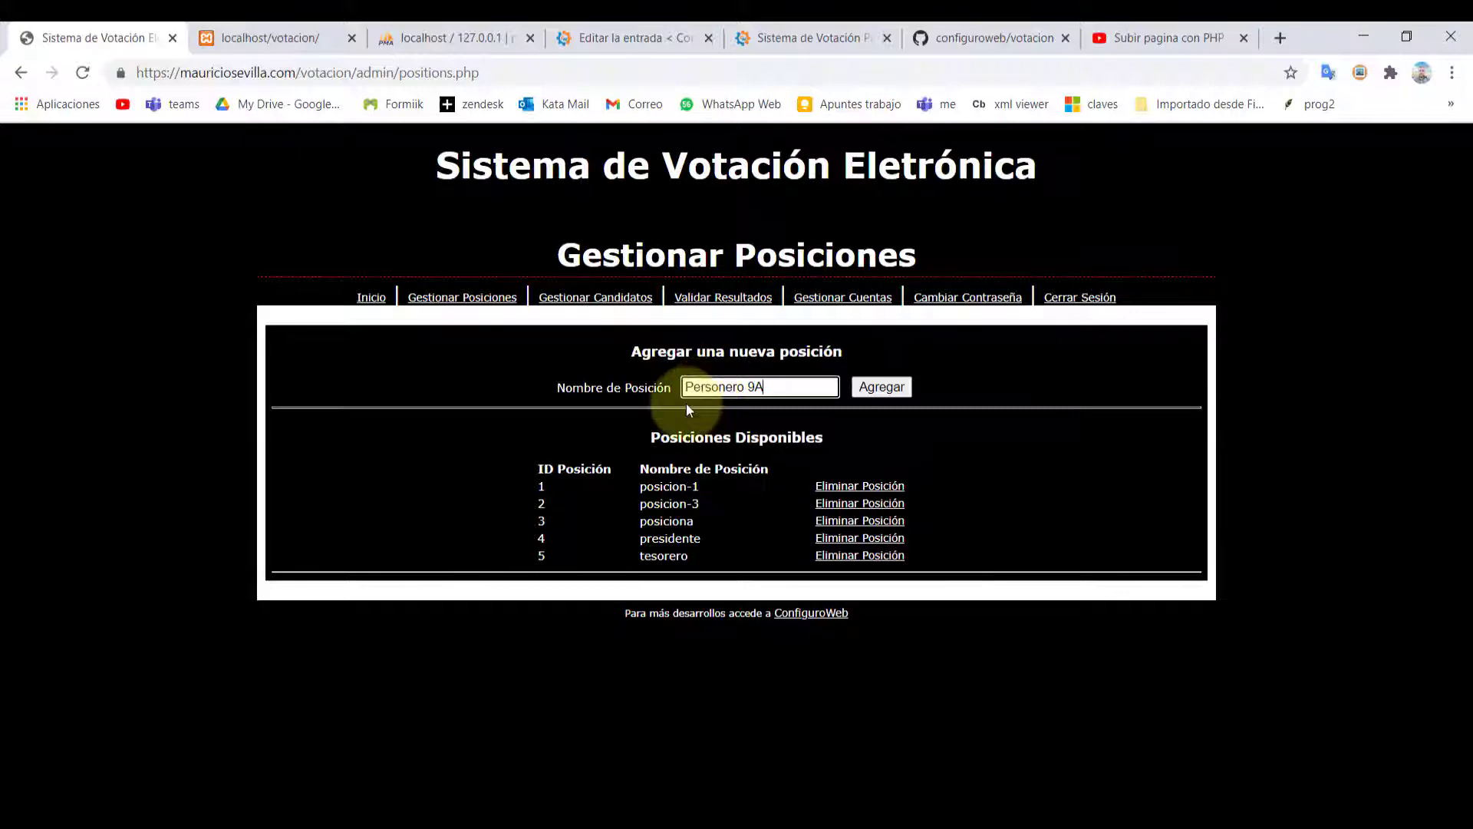
{"action": "key", "text": "Left"}
{"action": "key", "text": "Left"}
{"action": "key", "text": "shift+Left"}
{"action": "key", "text": "shift+Left"}
{"action": "key", "text": "Right"}
{"action": "key", "text": "BackSpace"}
{"action": "type", "text": "-"}
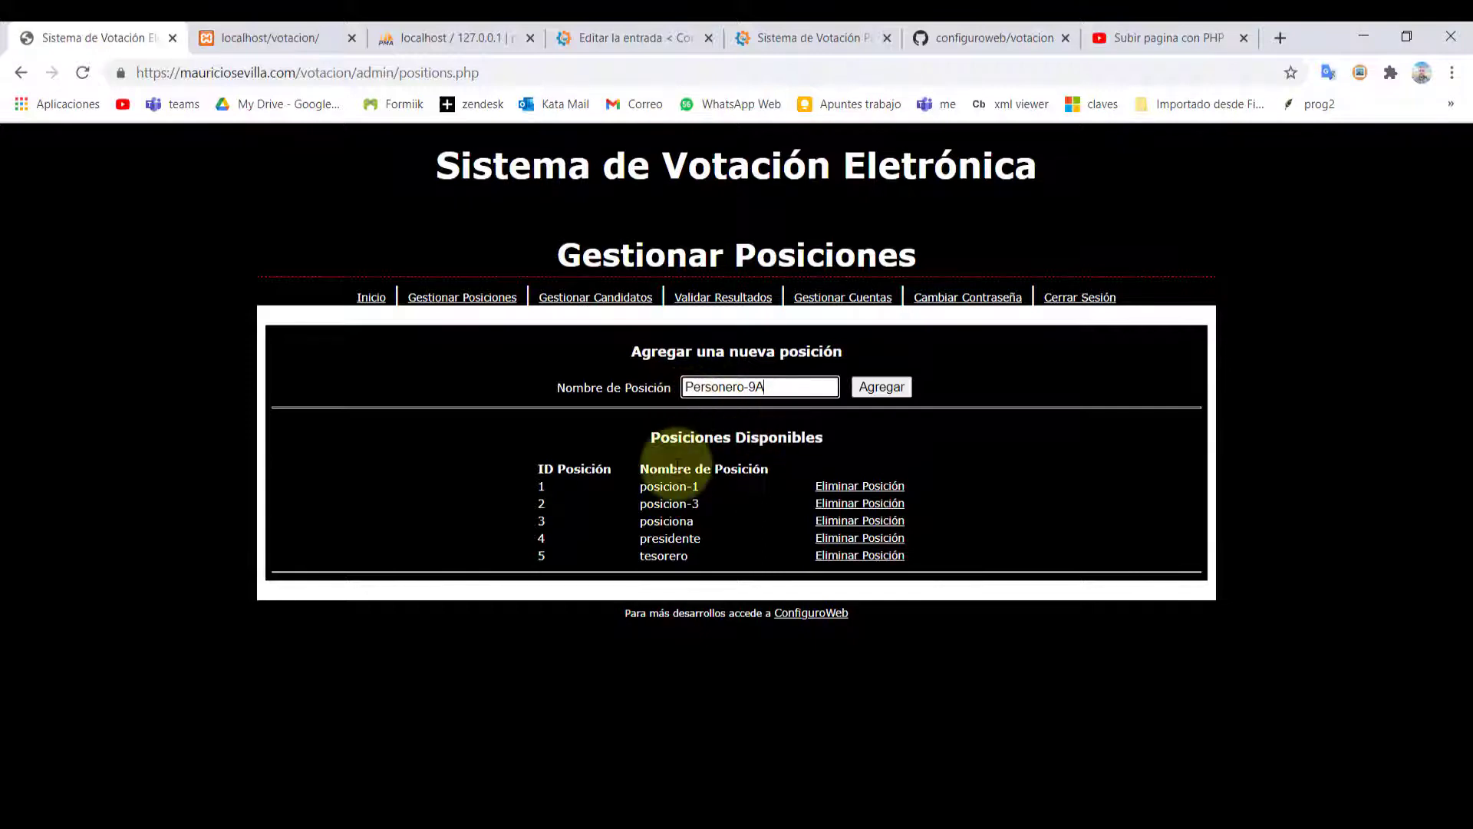
Add Personero-9A as position 6 and move on to candidate management
{"action": "left_click", "coordinate": [883, 386]}
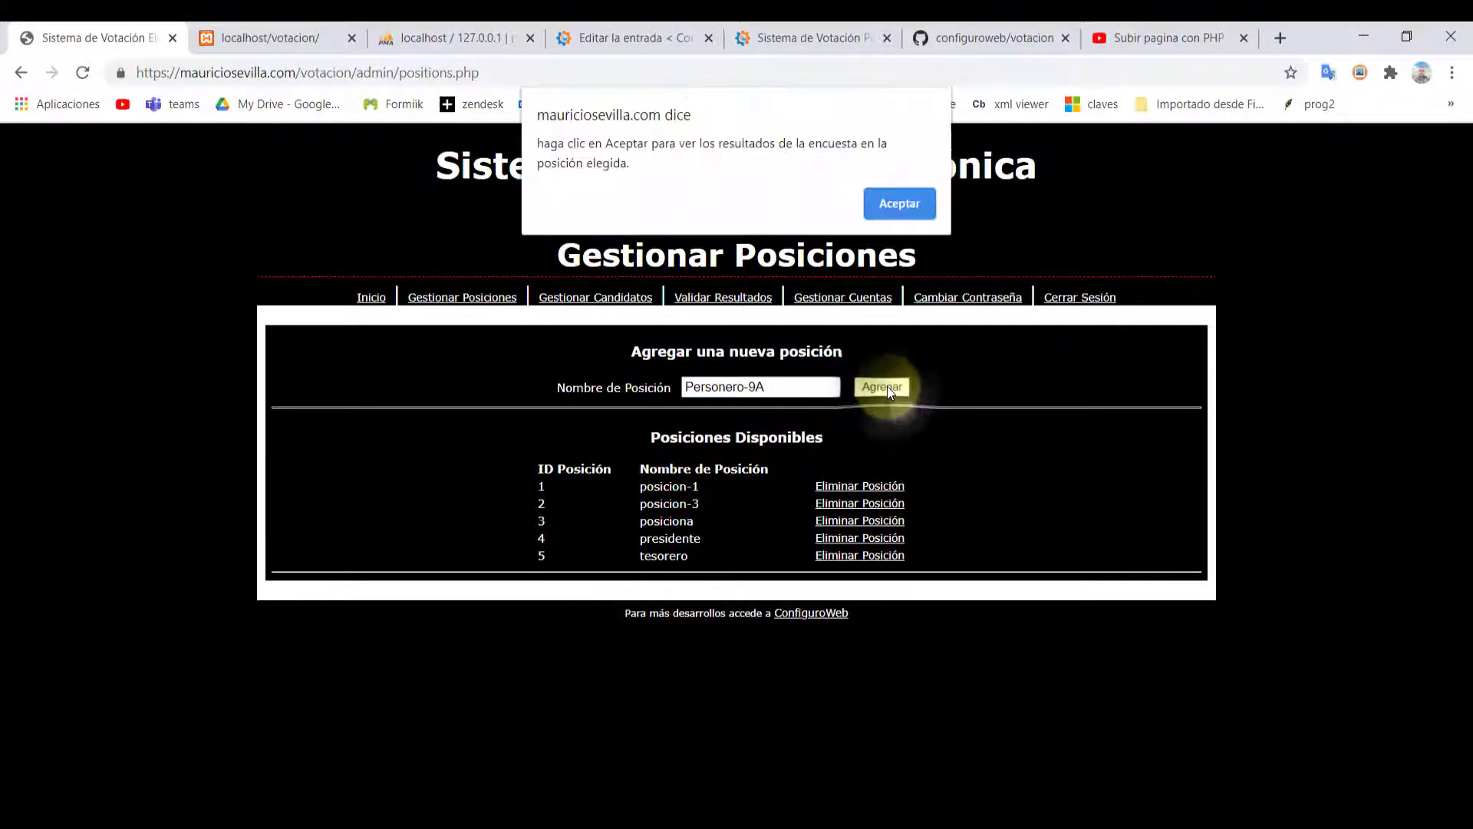
{"action": "left_click_drag", "start_coordinate": [544, 144], "coordinate": [568, 152]}
{"action": "left_click", "coordinate": [572, 148]}
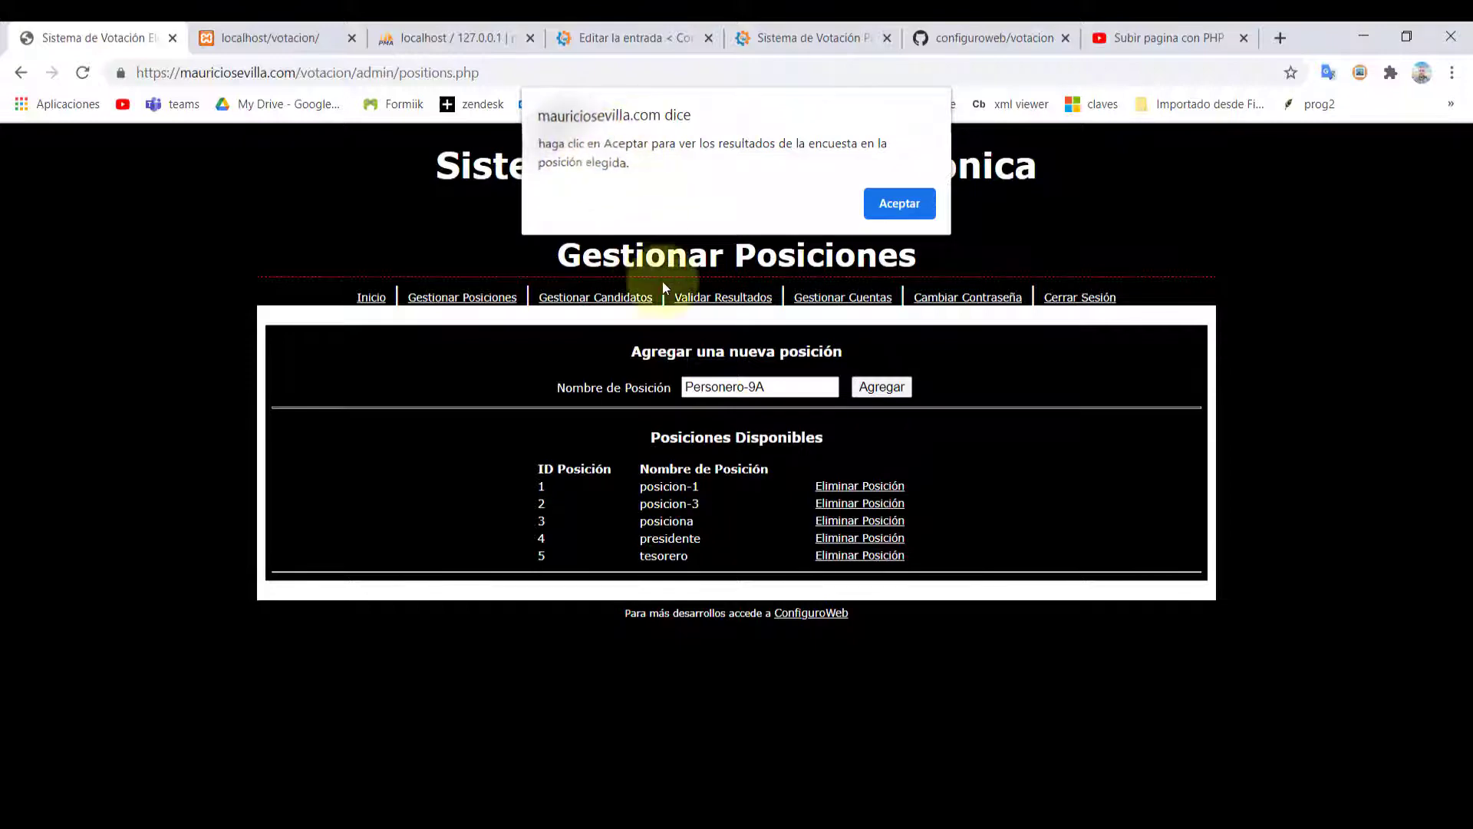
{"action": "left_click", "coordinate": [884, 209]}
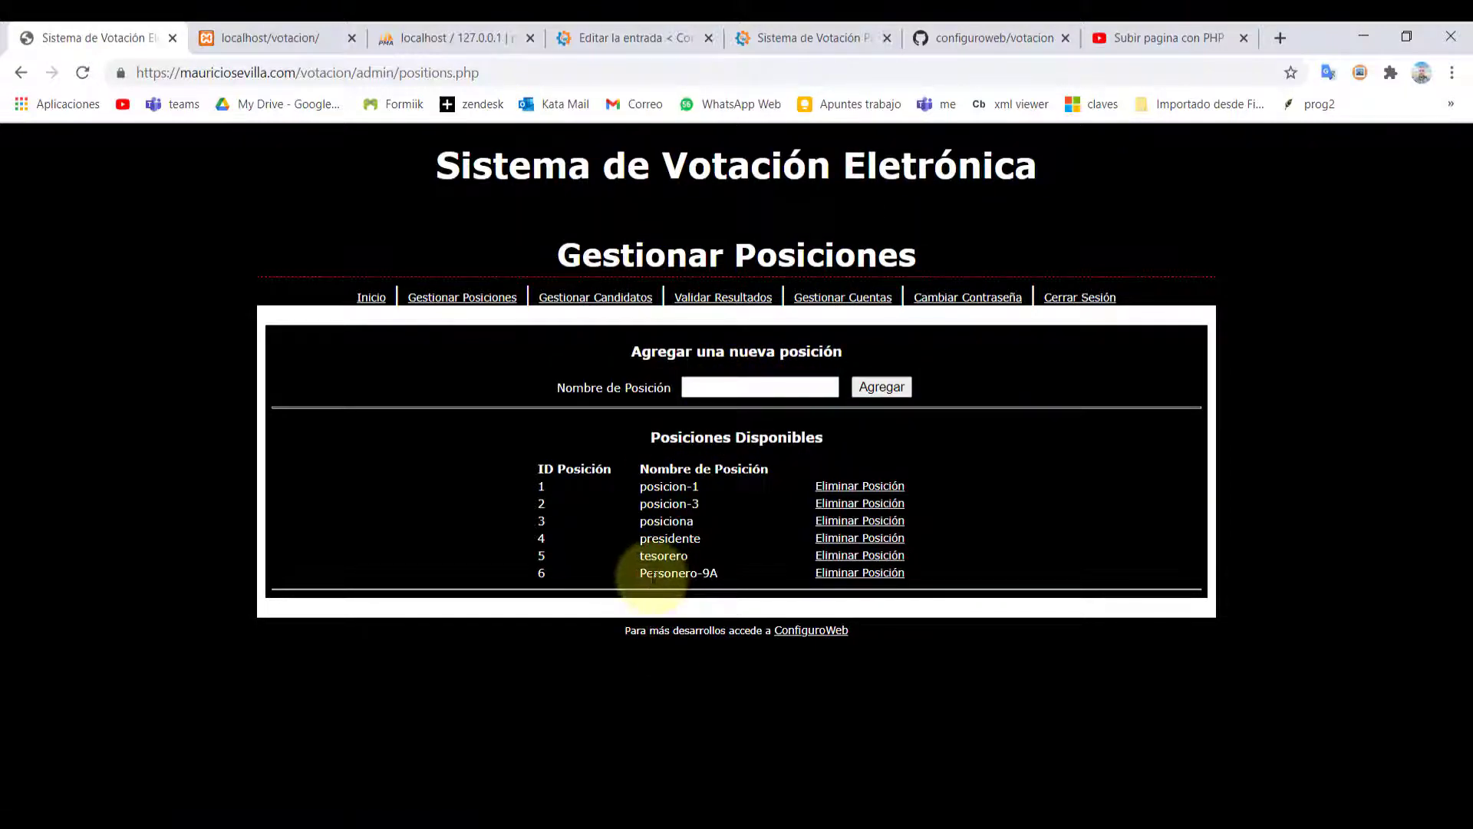
{"action": "left_click_drag", "start_coordinate": [653, 574], "coordinate": [751, 578]}
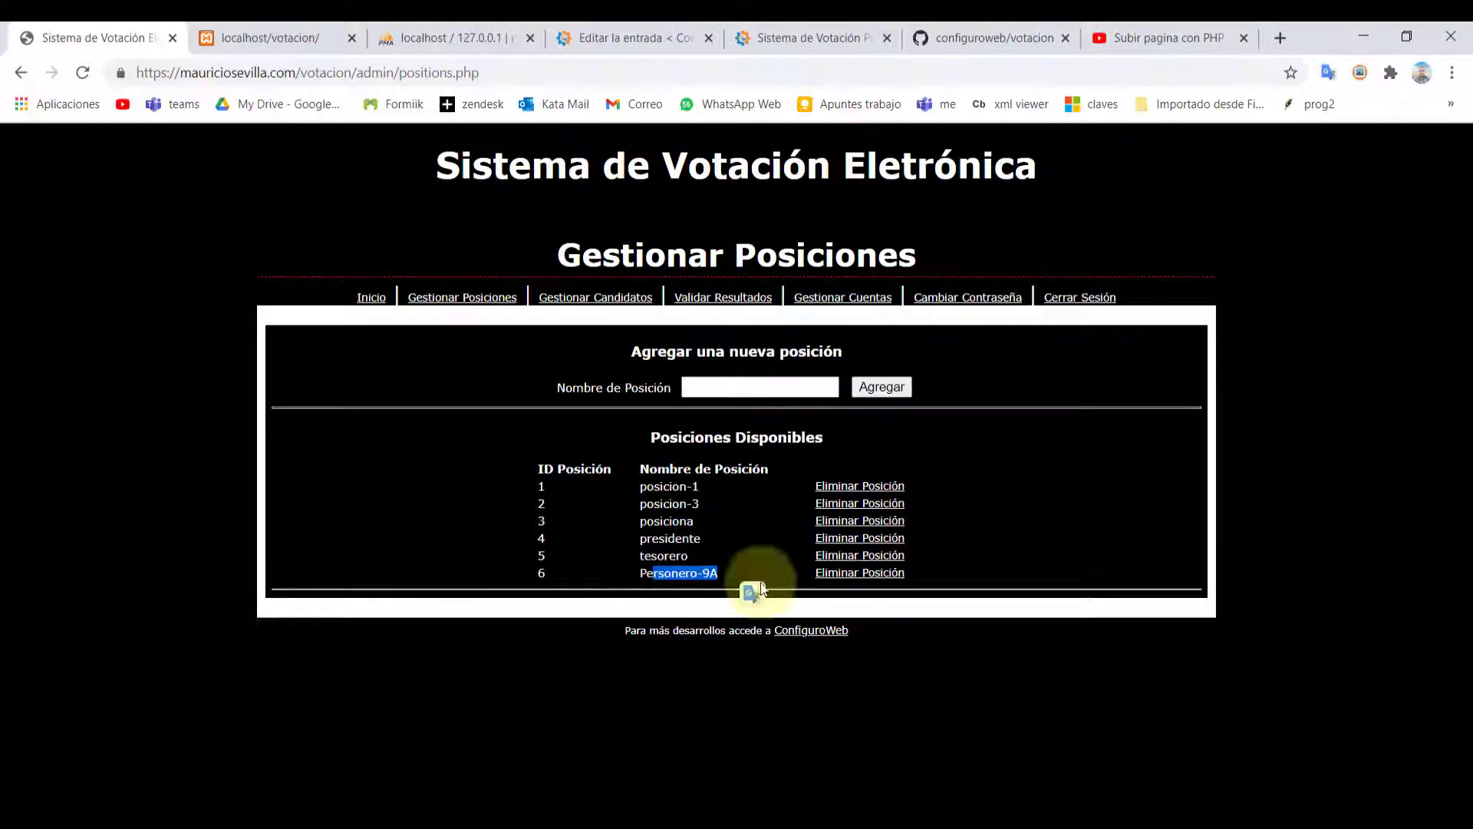
{"action": "left_click", "coordinate": [580, 299]}
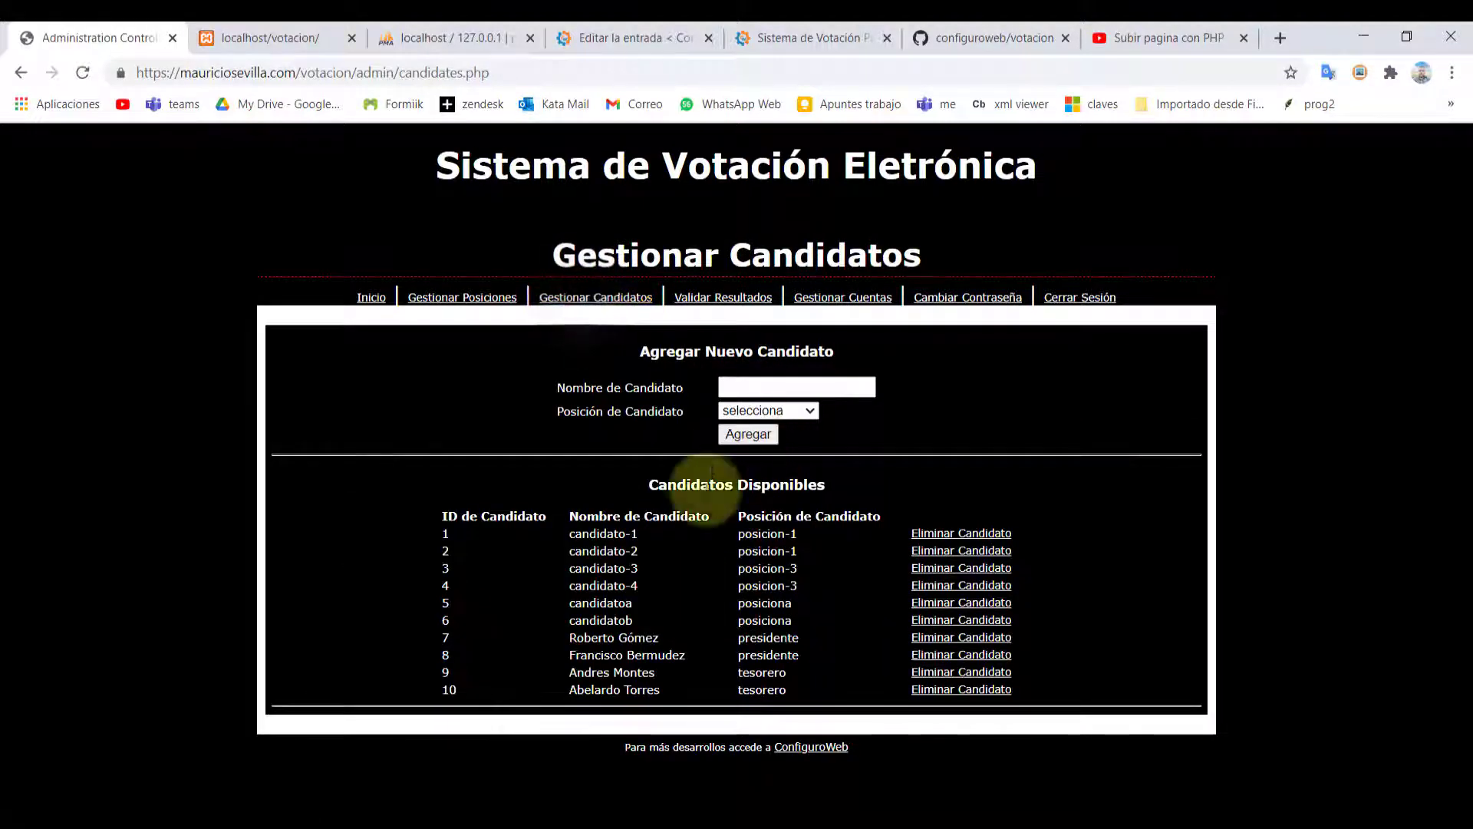
Add the first new candidate for the Personero-9A position
{"action": "left_click", "coordinate": [771, 389]}
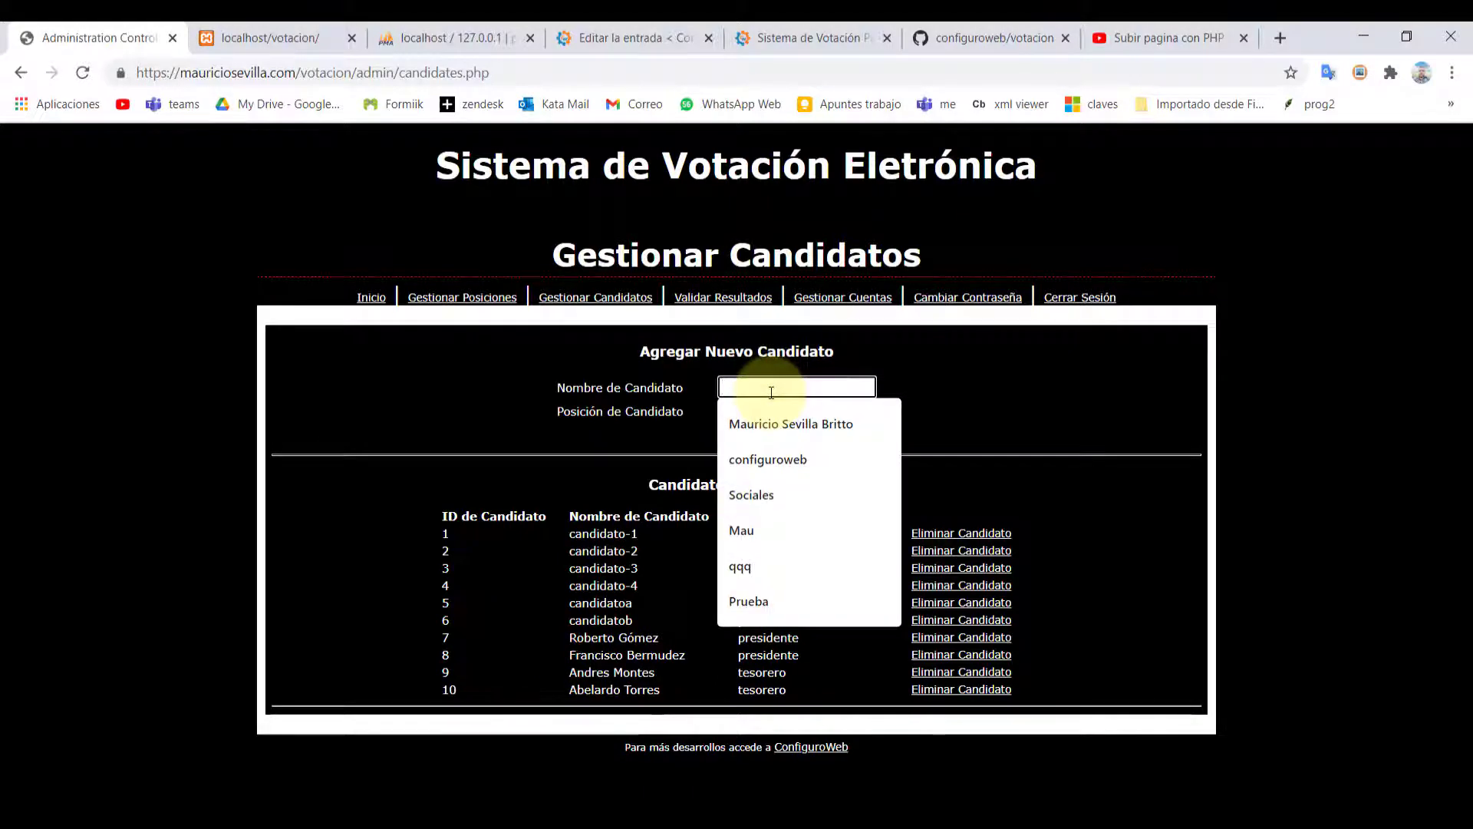
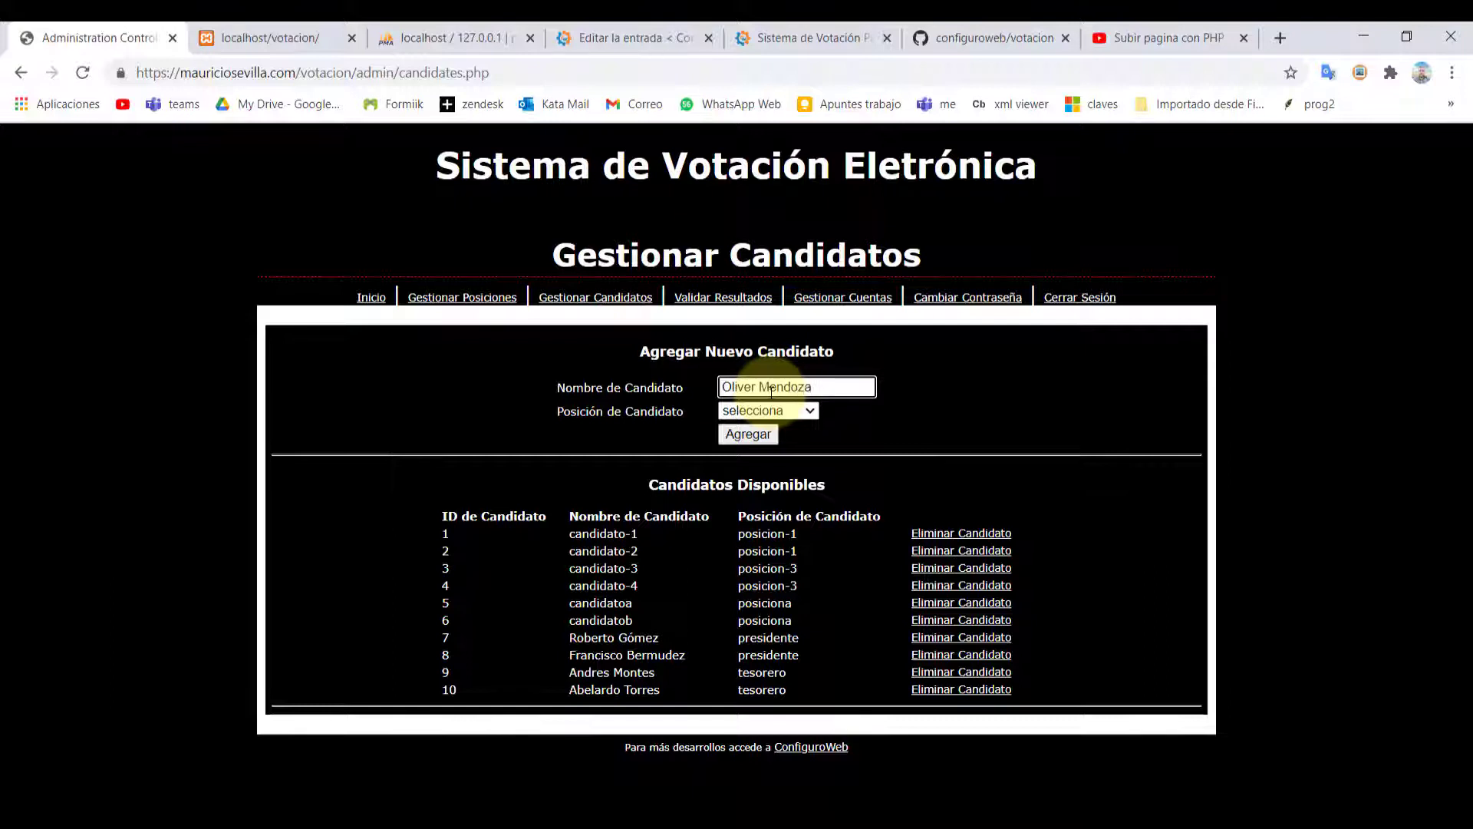
{"action": "left_click", "coordinate": [776, 411]}
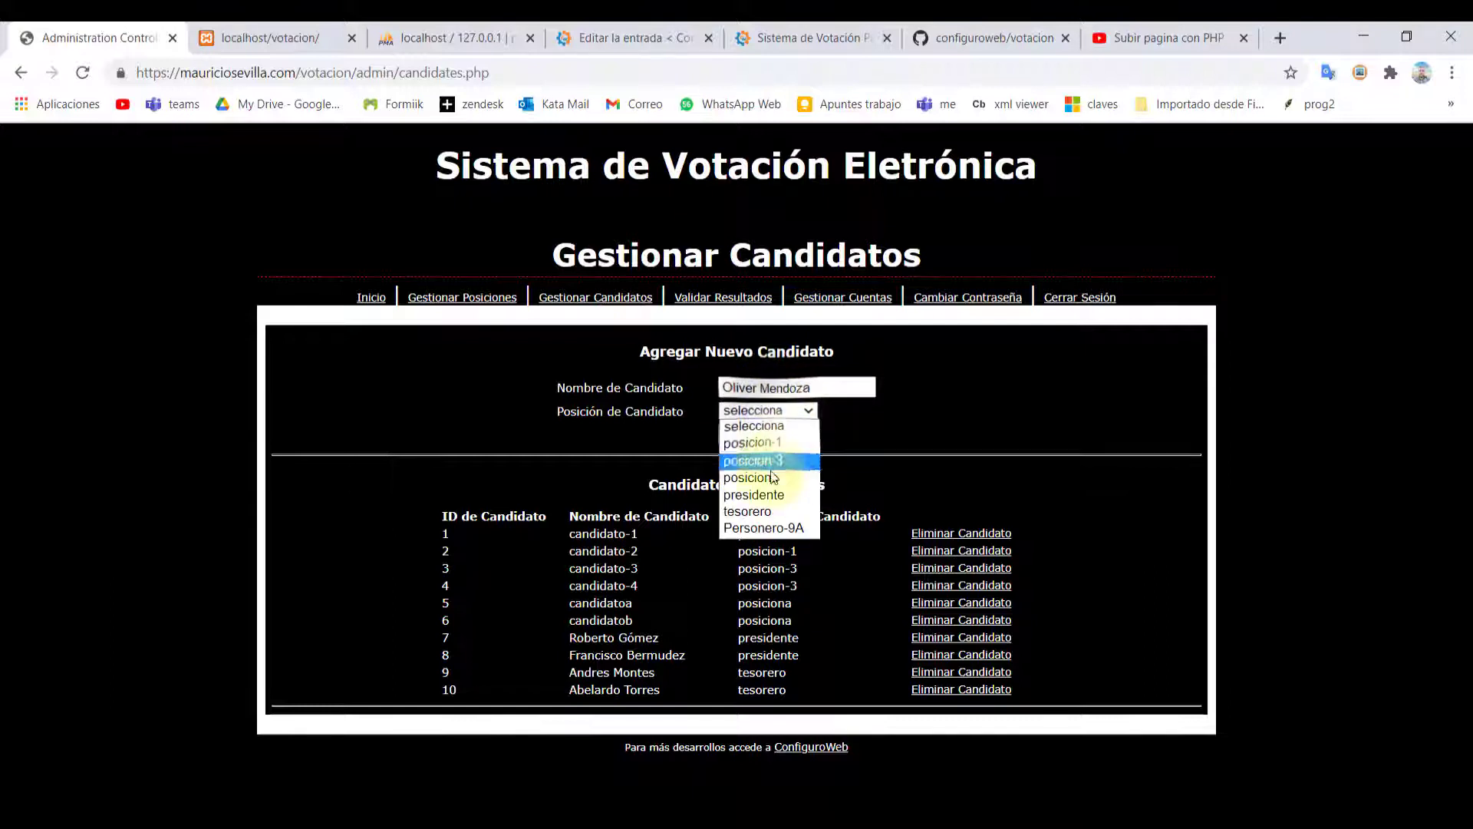
{"action": "left_click", "coordinate": [771, 529]}
{"action": "left_click", "coordinate": [749, 434]}
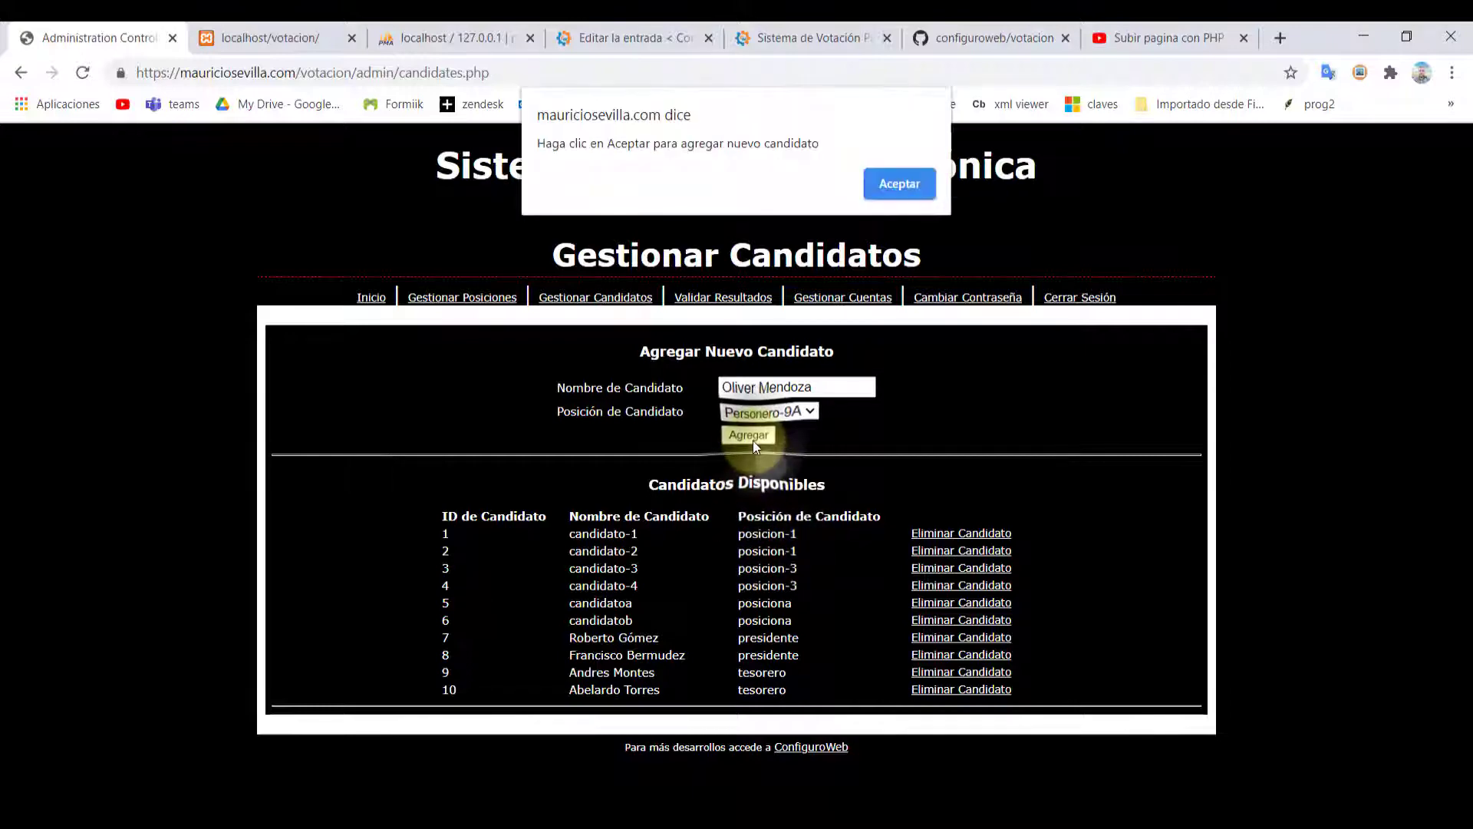
{"action": "left_click", "coordinate": [891, 184]}
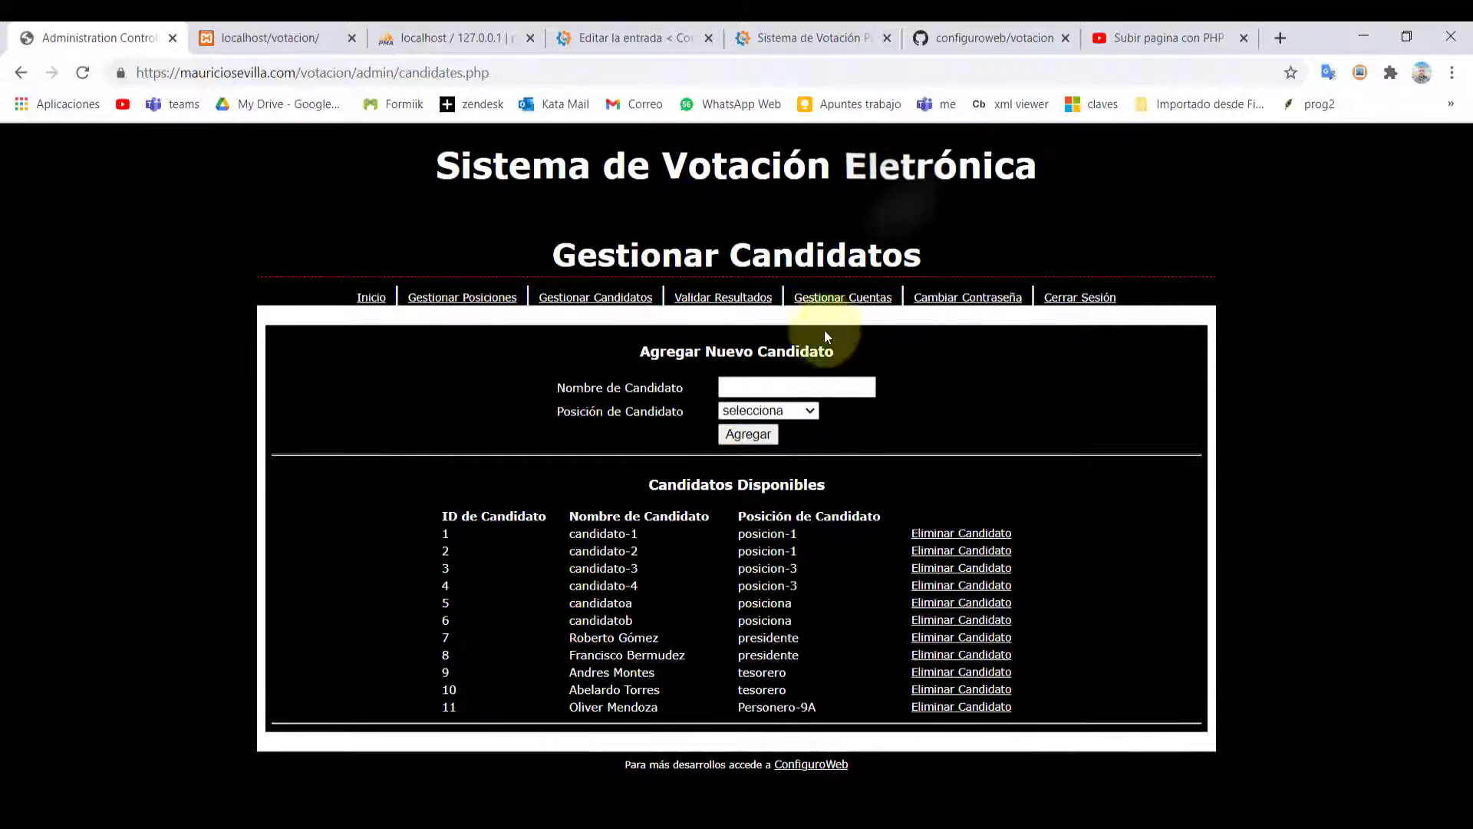
Add a second Personero-9A candidate and check rows 11 and 12 in the list
{"action": "left_click", "coordinate": [742, 388]}
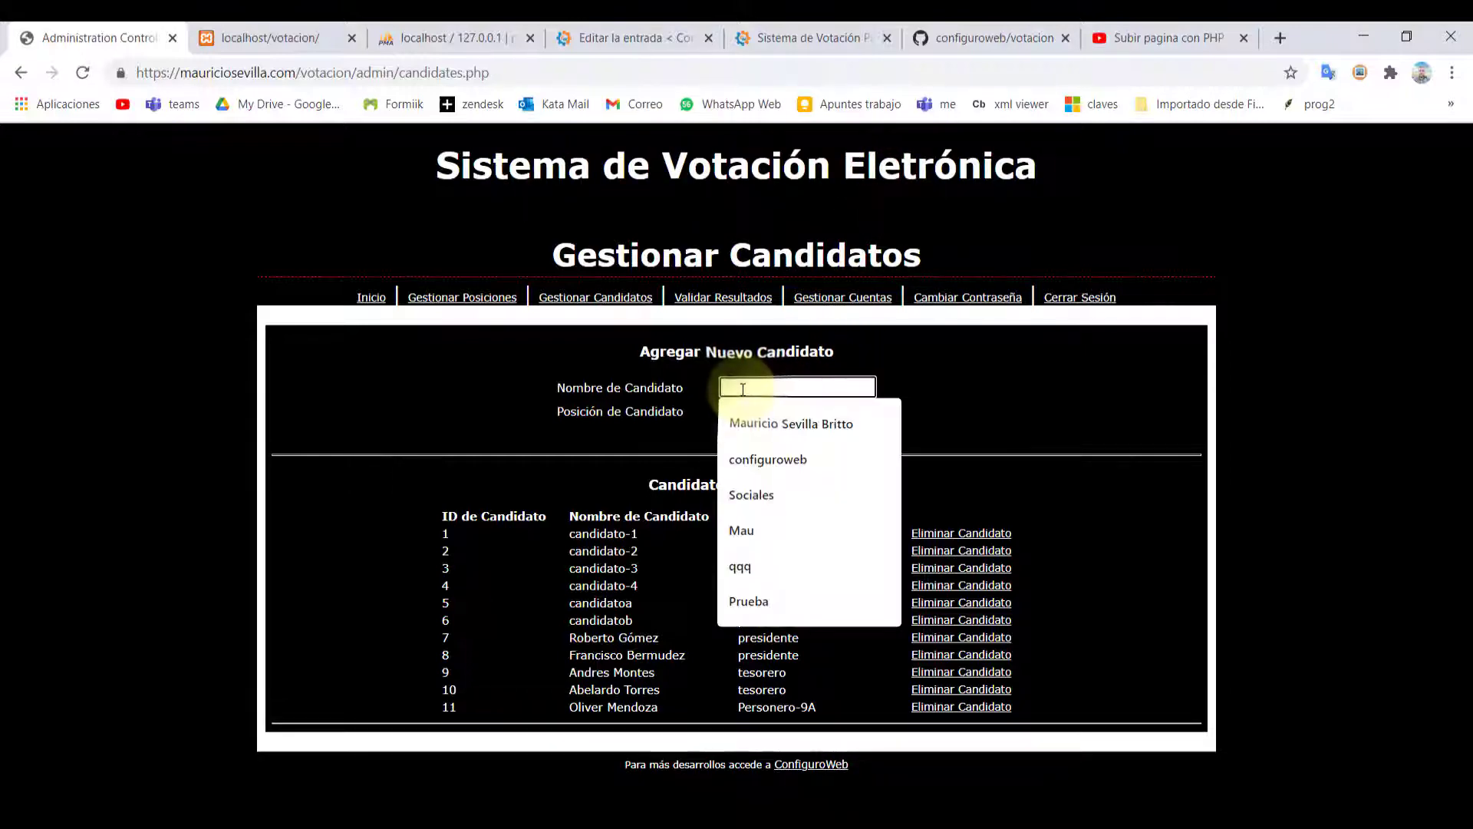
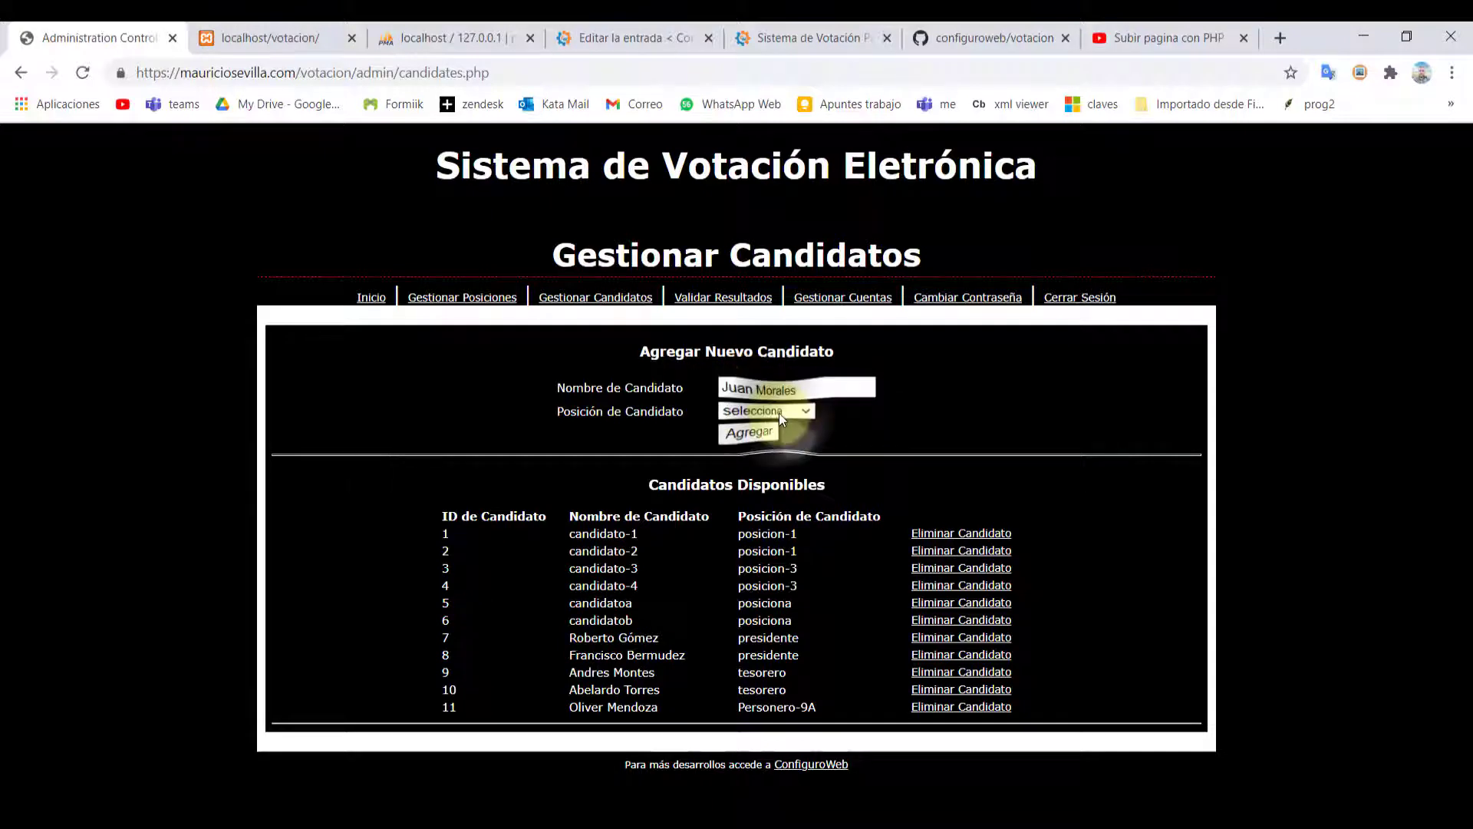
{"action": "left_click", "coordinate": [780, 412]}
{"action": "left_click", "coordinate": [749, 530]}
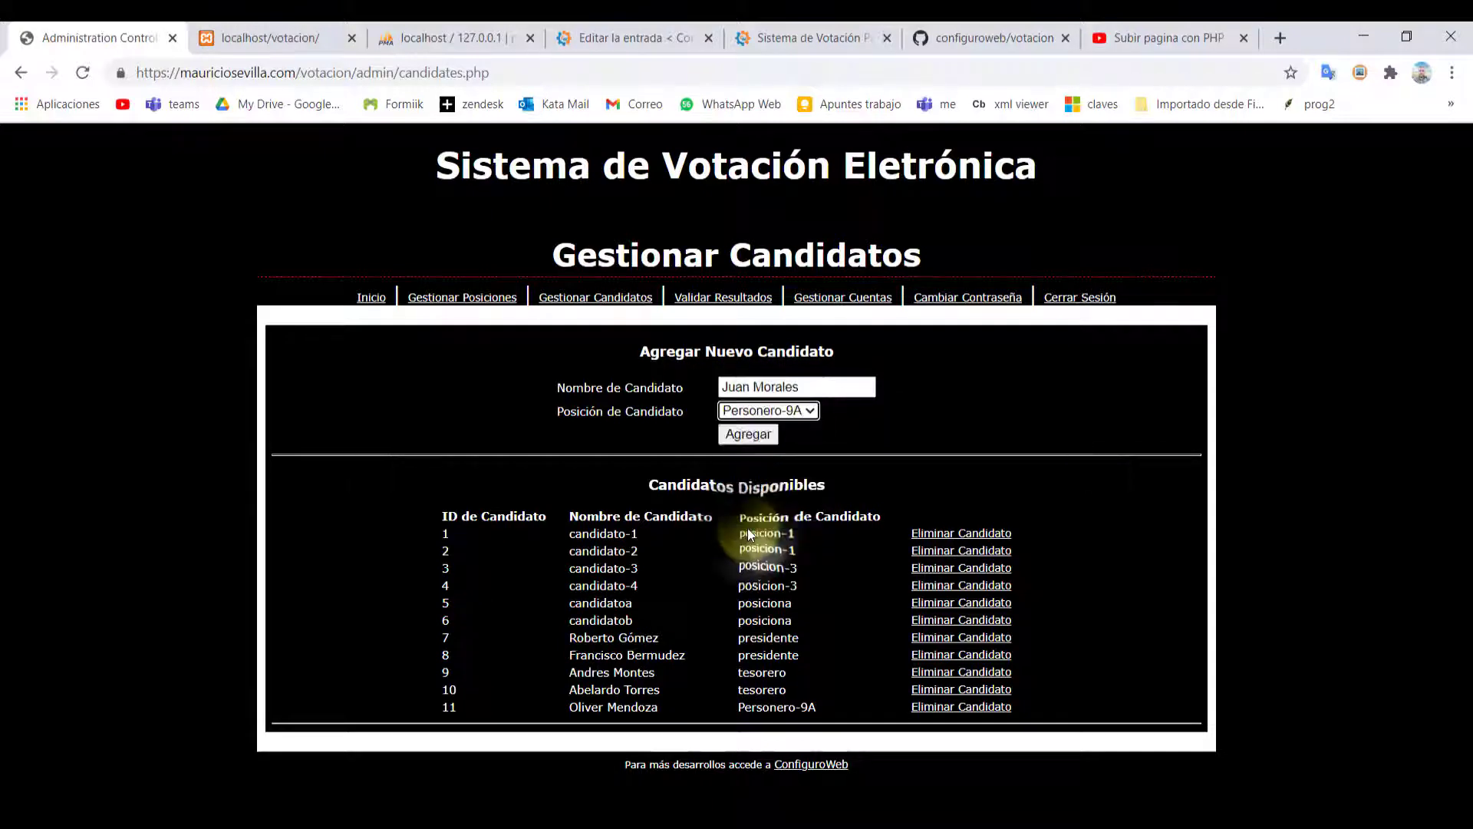
{"action": "left_click", "coordinate": [729, 435]}
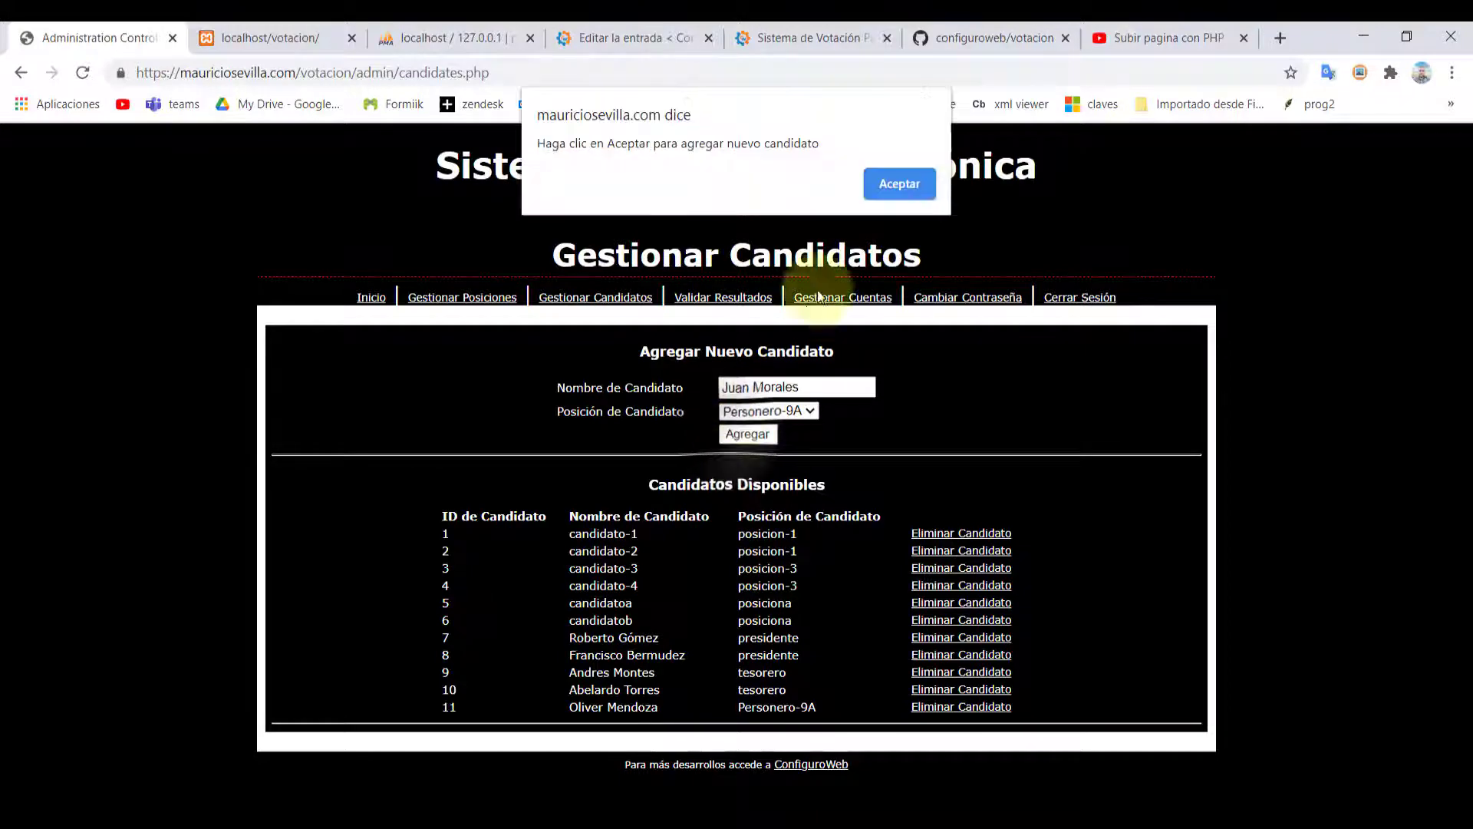
{"action": "left_click", "coordinate": [910, 188]}
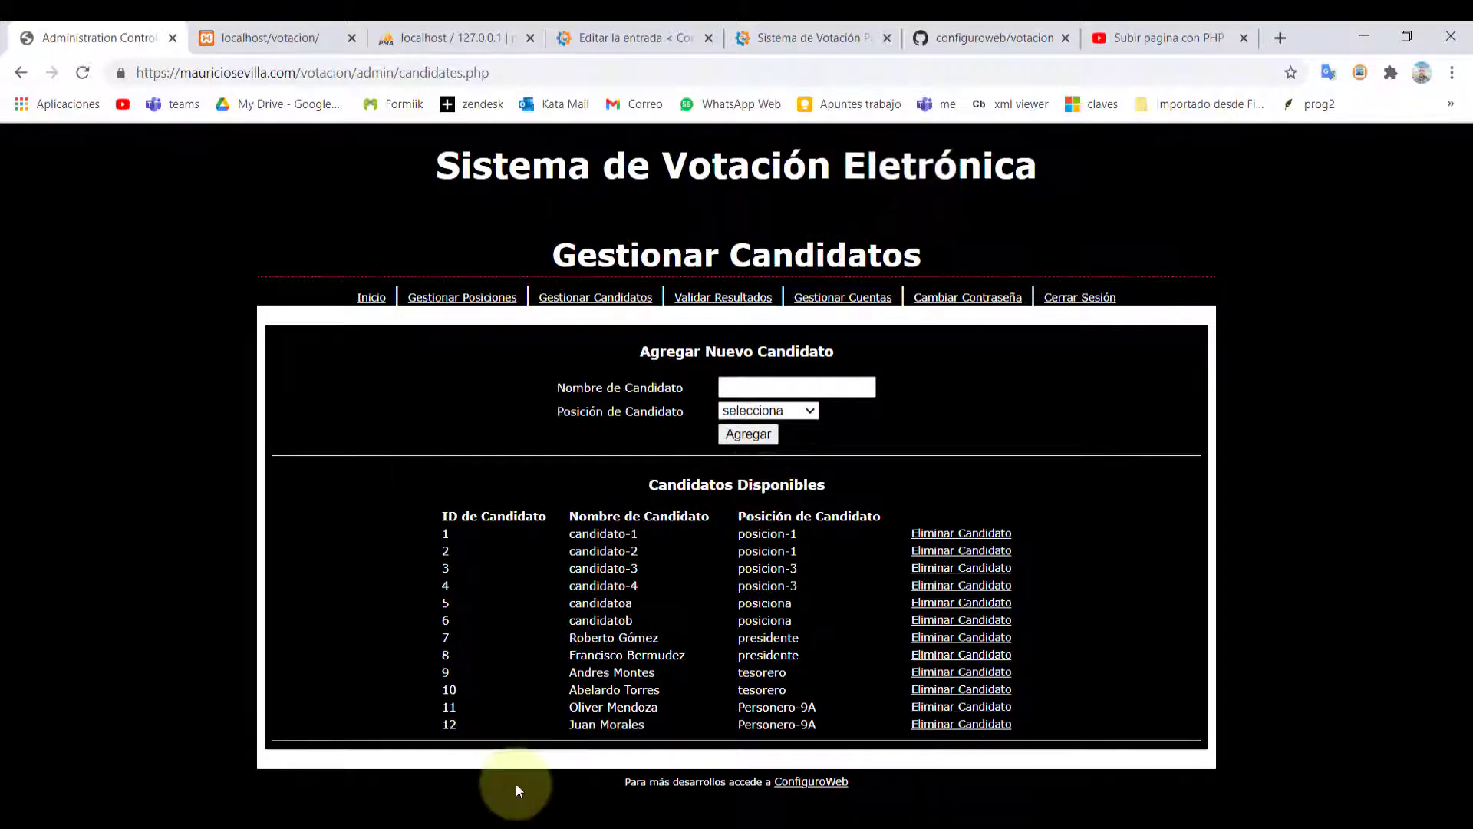
{"action": "left_click_drag", "start_coordinate": [577, 706], "coordinate": [541, 724]}
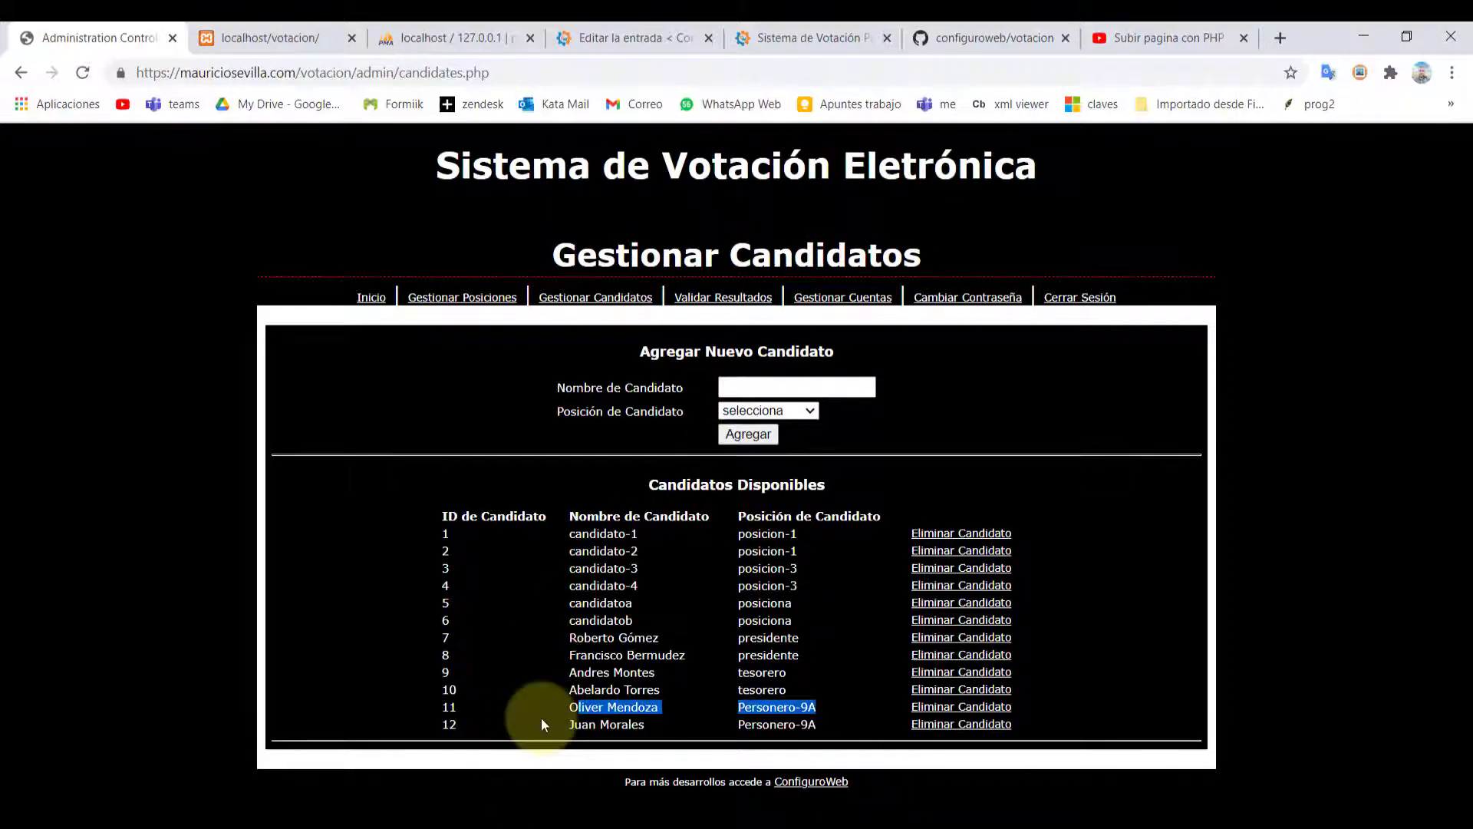
{"action": "left_click_drag", "start_coordinate": [591, 724], "coordinate": [762, 724]}
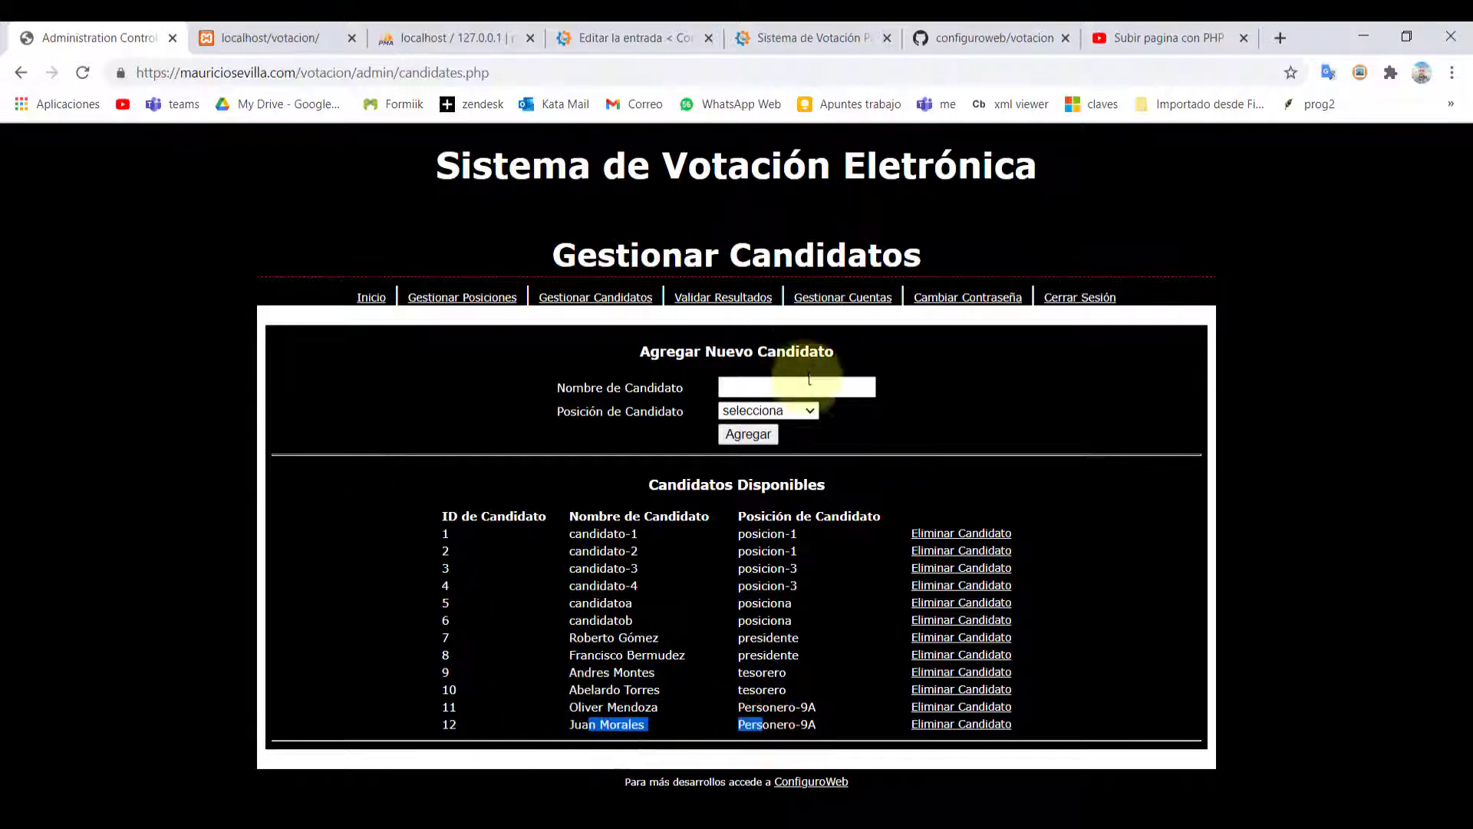
{"action": "left_click", "coordinate": [712, 307]}
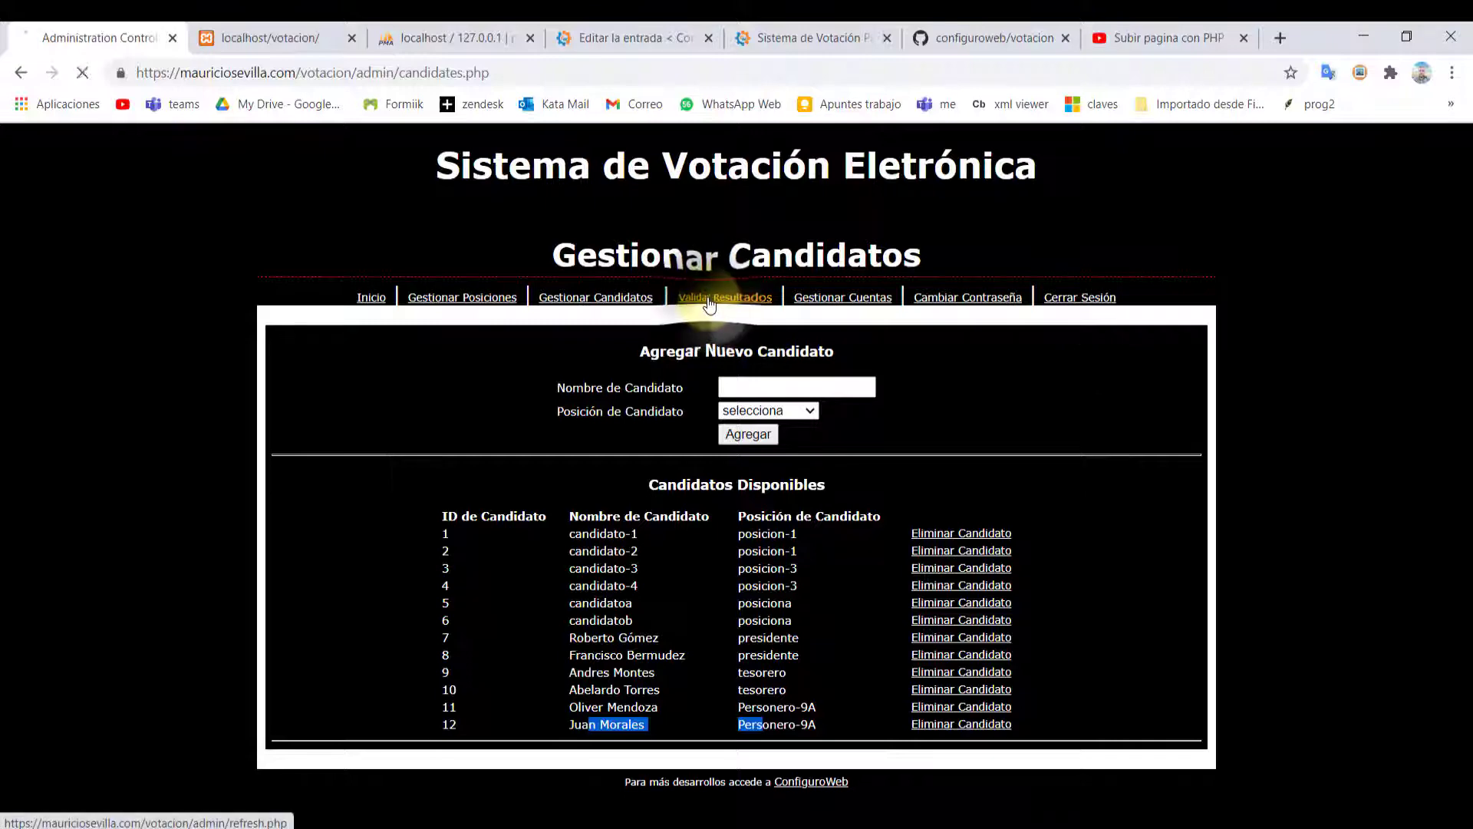
Show the Personero-9A results, with both candidates at 0 votes
{"action": "left_click", "coordinate": [717, 343]}
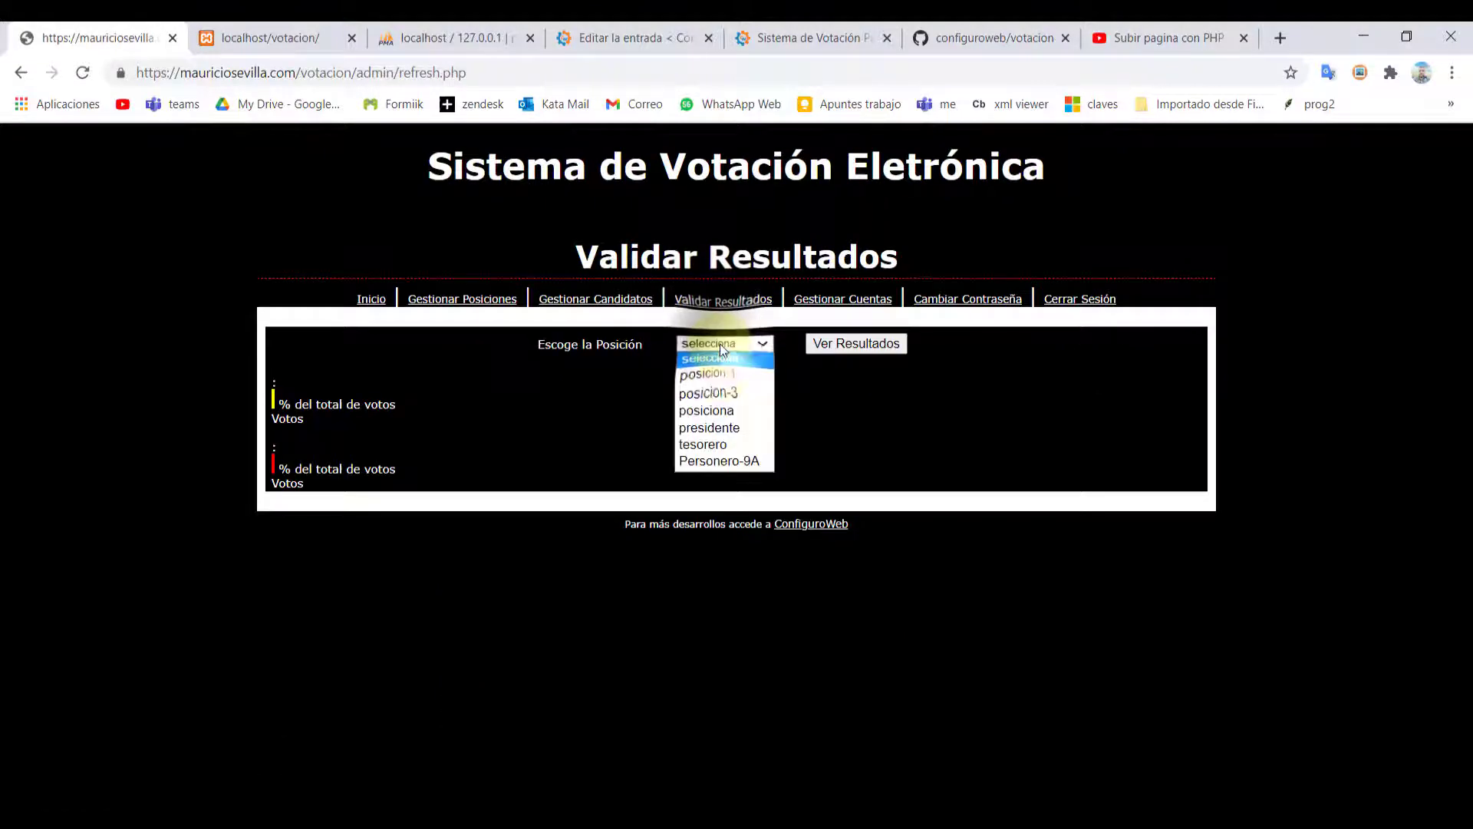
{"action": "left_click", "coordinate": [747, 462]}
{"action": "left_click", "coordinate": [828, 343]}
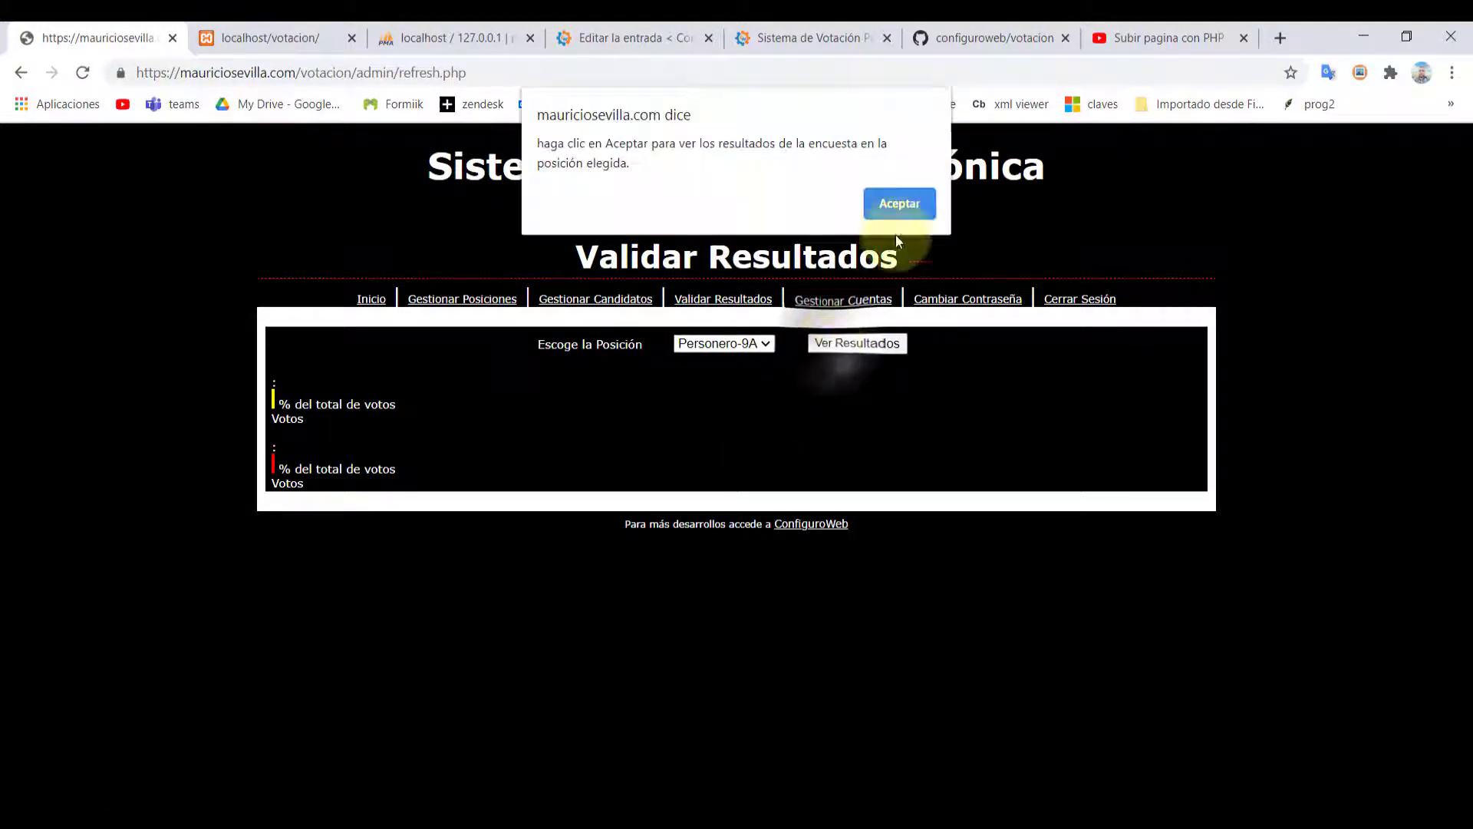
{"action": "left_click", "coordinate": [900, 203]}
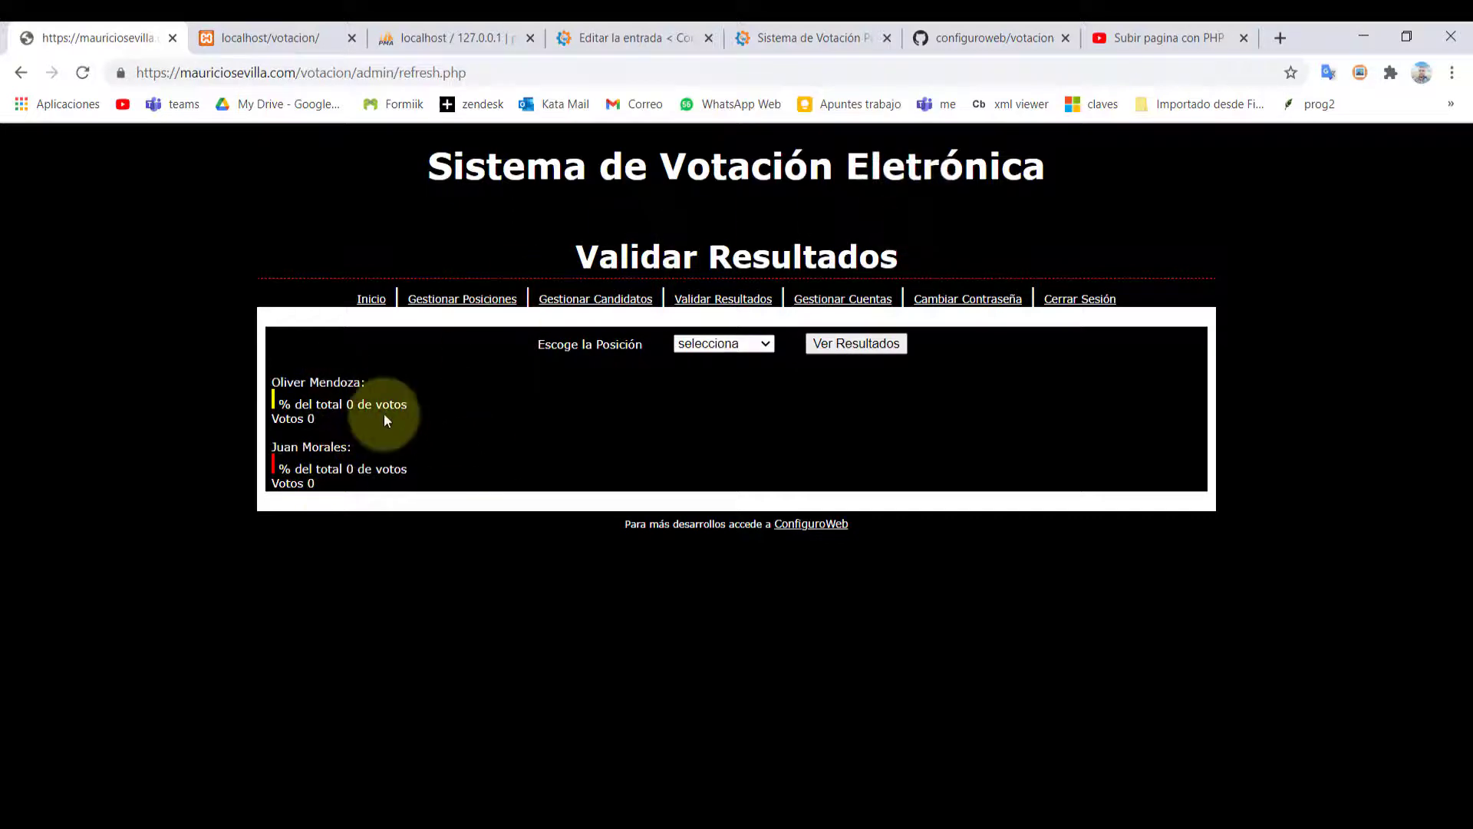
{"action": "left_click_drag", "start_coordinate": [318, 420], "coordinate": [274, 413]}
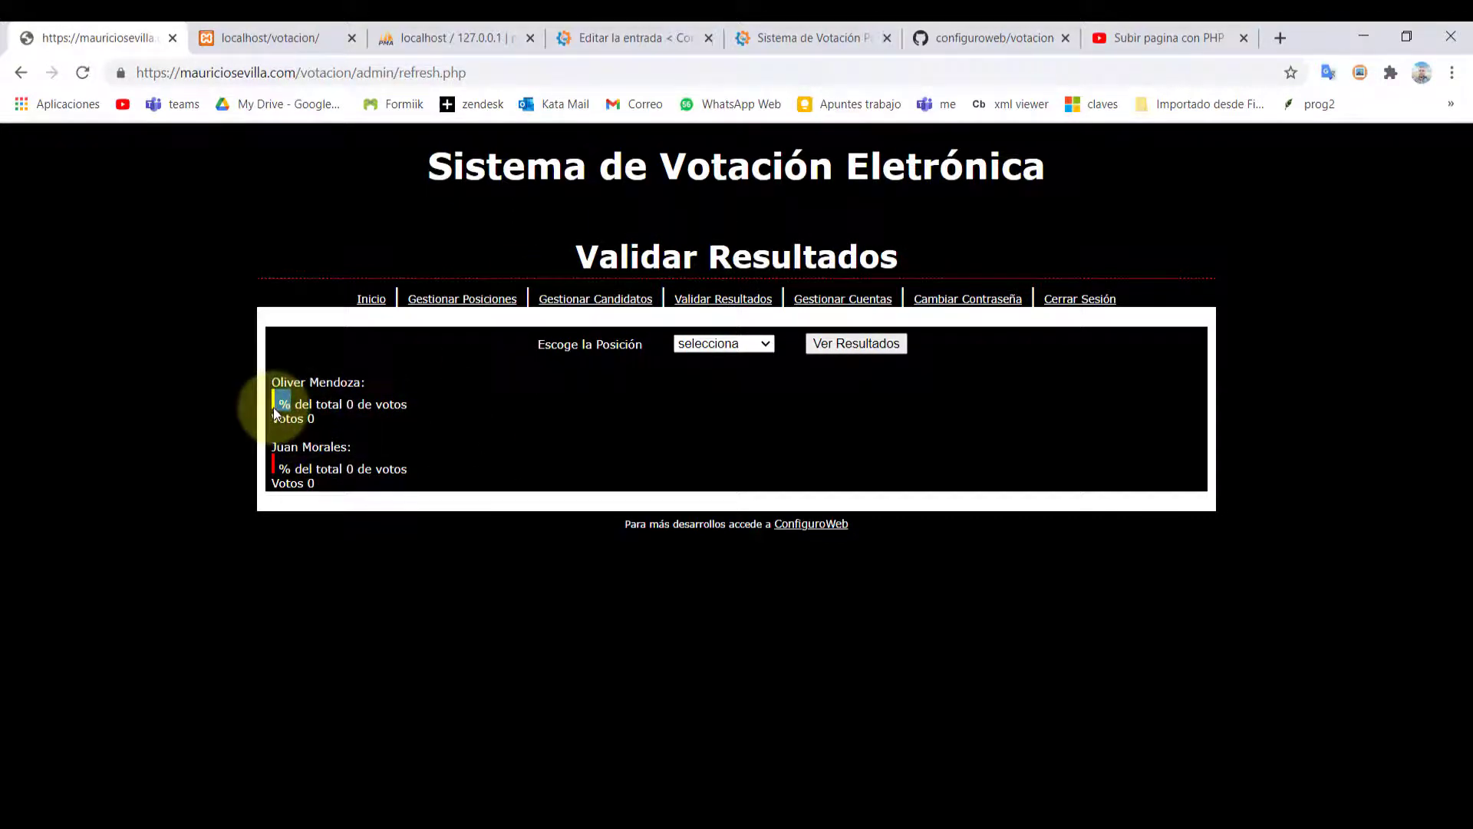
Log out of the admin area and reload the demo's admin login page
{"action": "left_click", "coordinate": [1061, 301]}
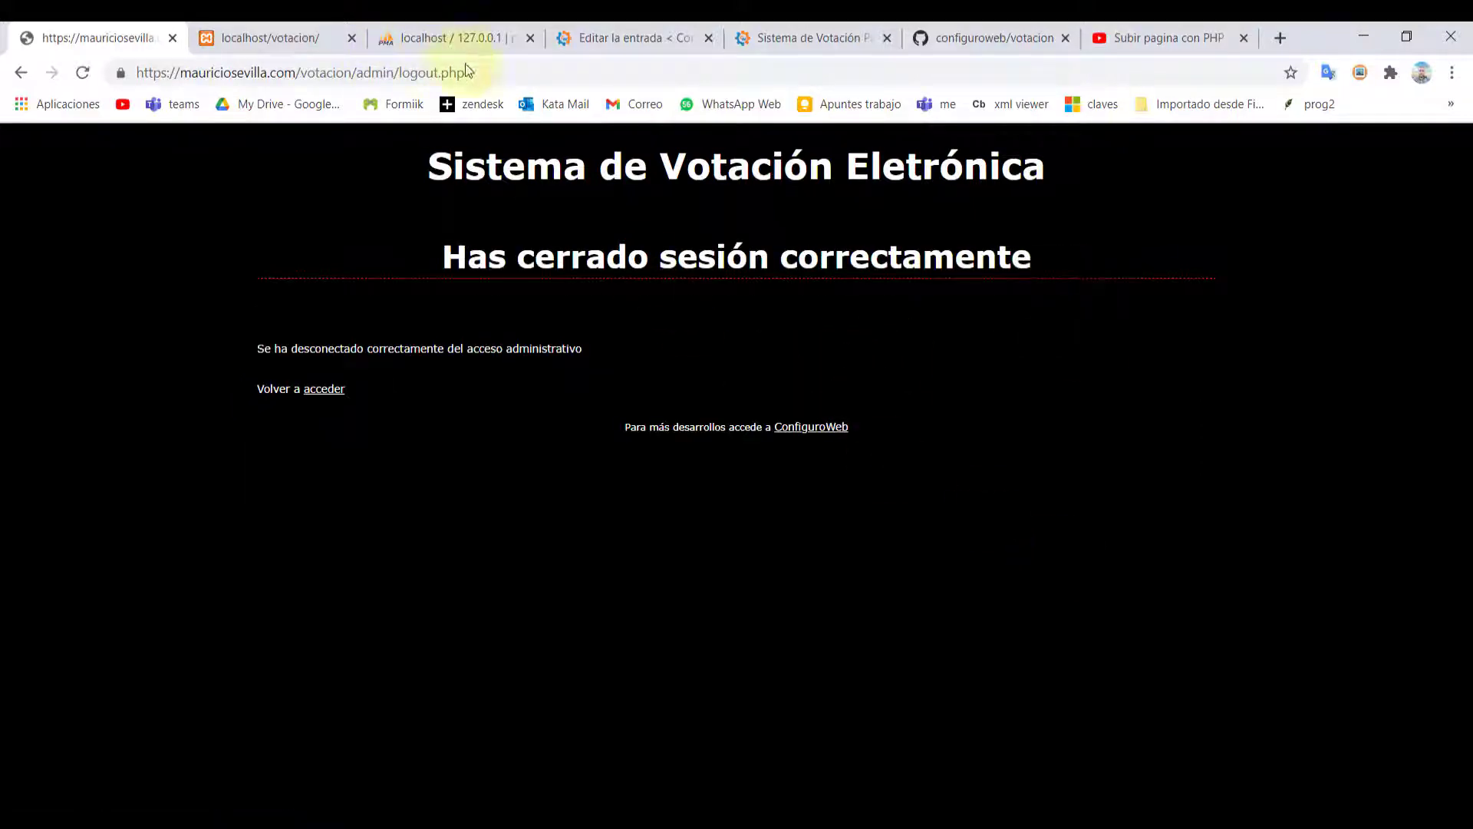
{"action": "left_click_drag", "start_coordinate": [465, 72], "coordinate": [357, 72]}
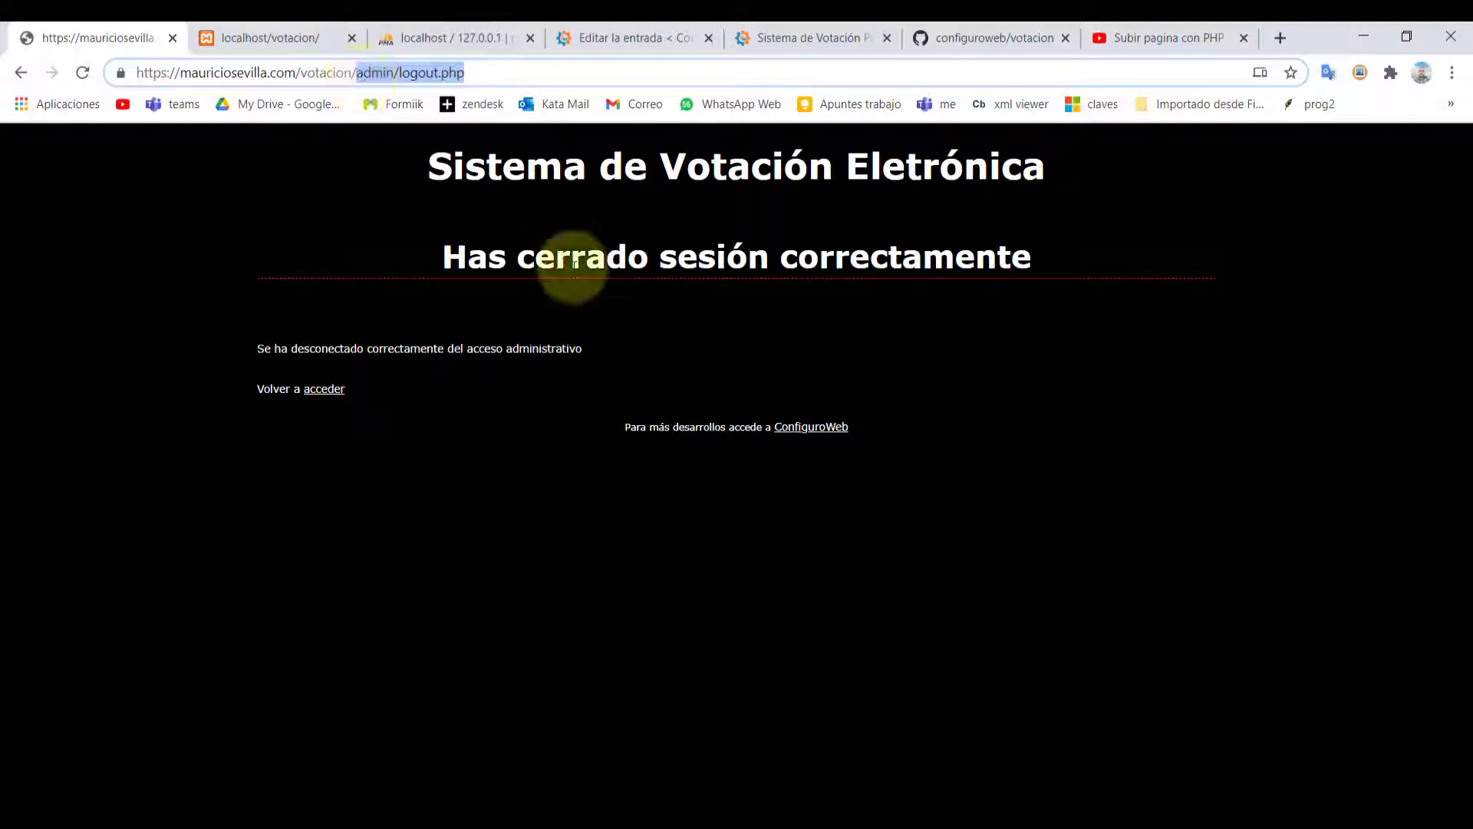
{"action": "type", "text": "admin"}
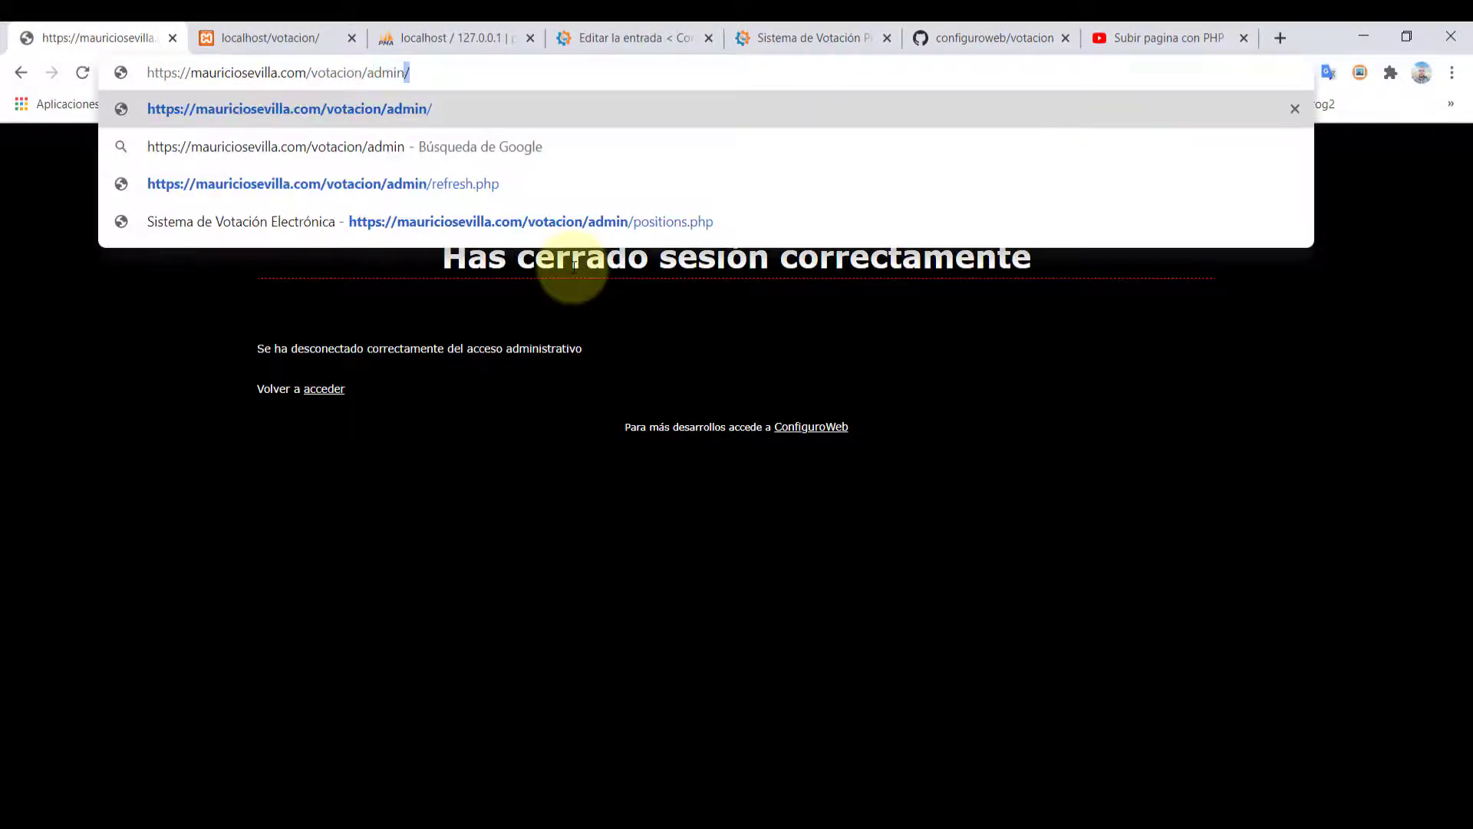
{"action": "key", "text": "Return"}
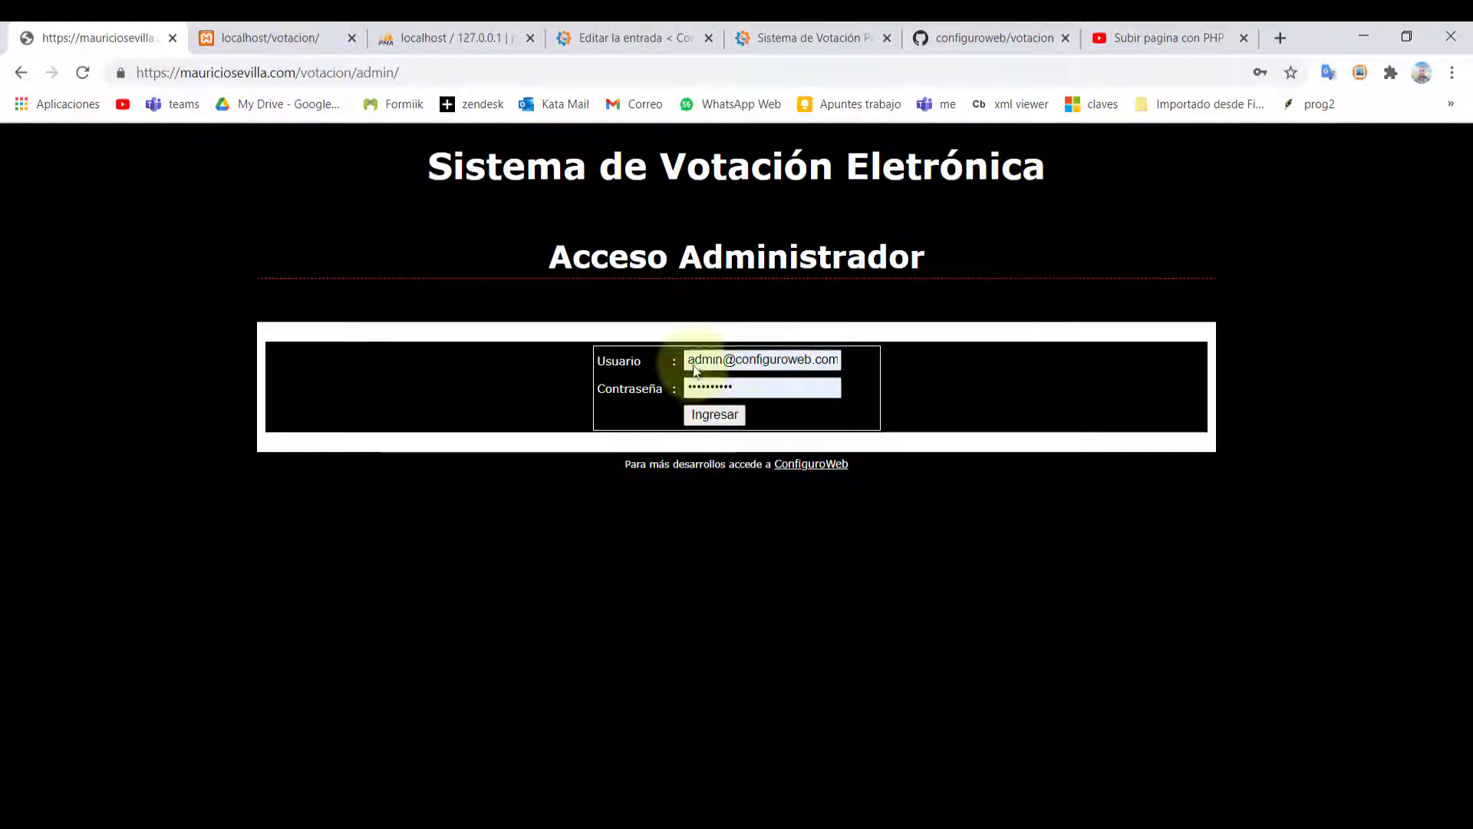
Remove admin/ from the address and load the demo's votacion/index.php page
{"action": "left_click_drag", "start_coordinate": [430, 75], "coordinate": [362, 75]}
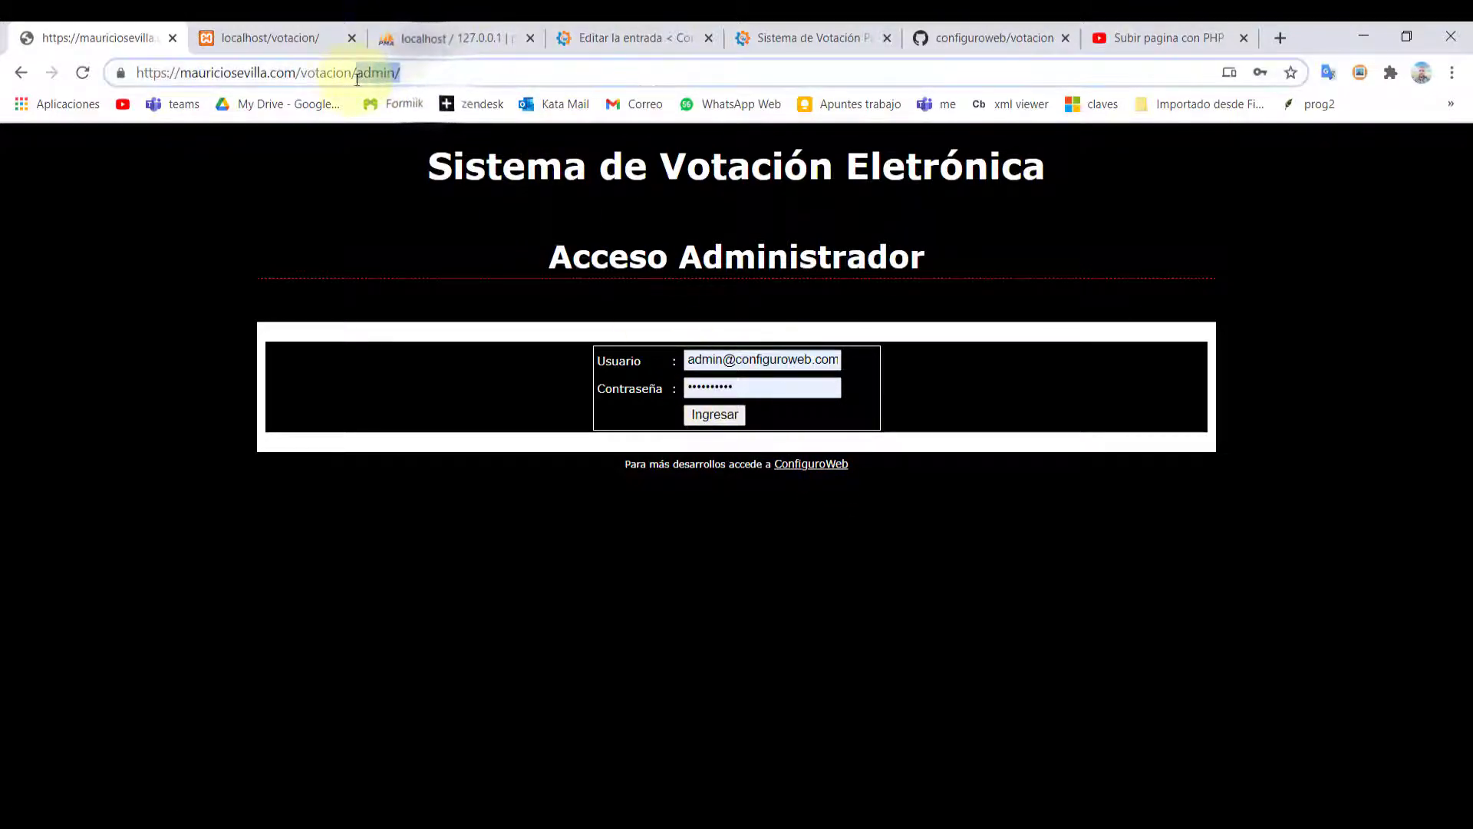
{"action": "key", "text": "BackSpace"}
{"action": "key", "text": "Return"}
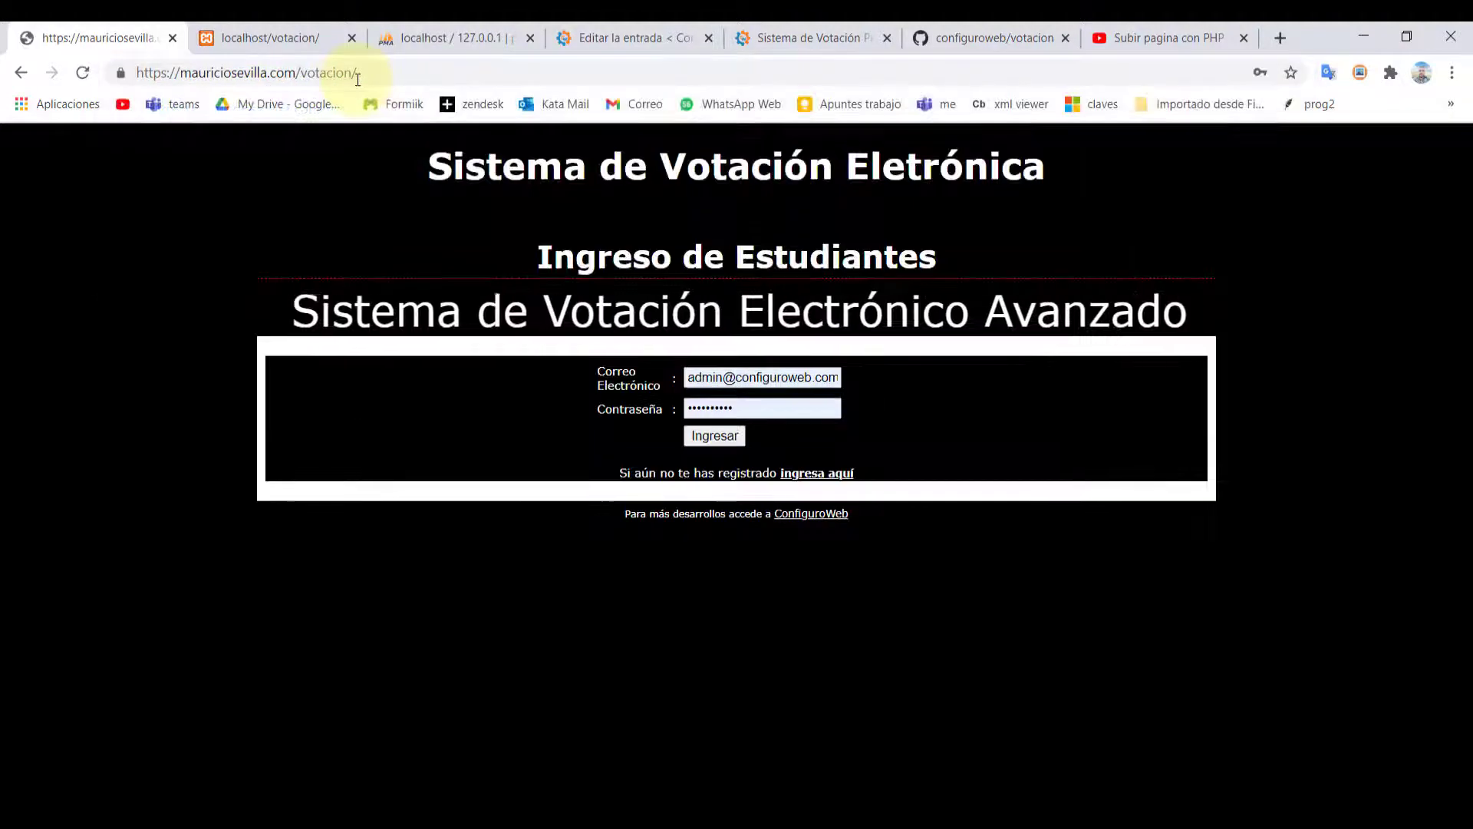
{"action": "left_click", "coordinate": [361, 72]}
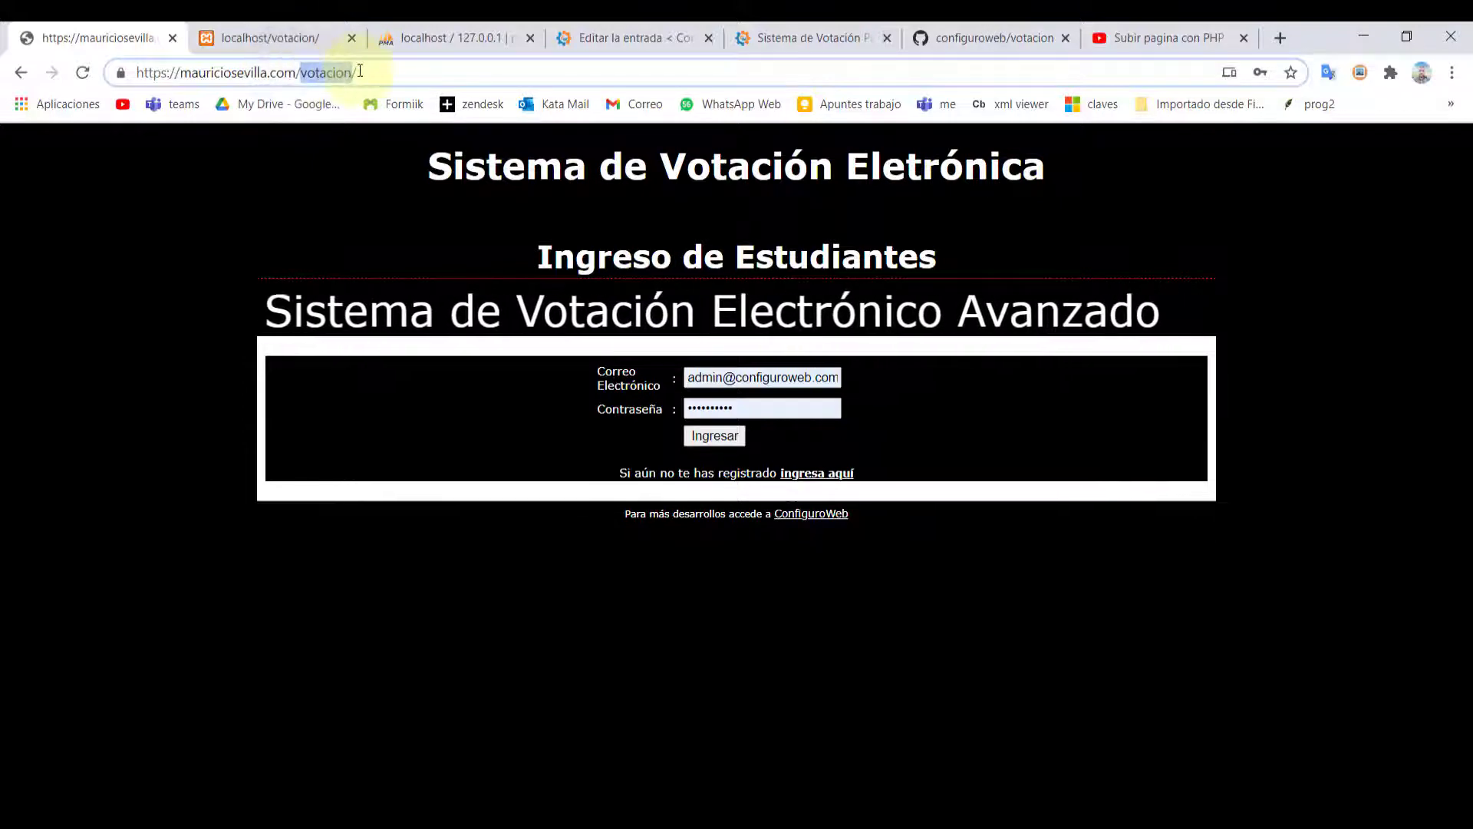
{"action": "type", "text": "index"}
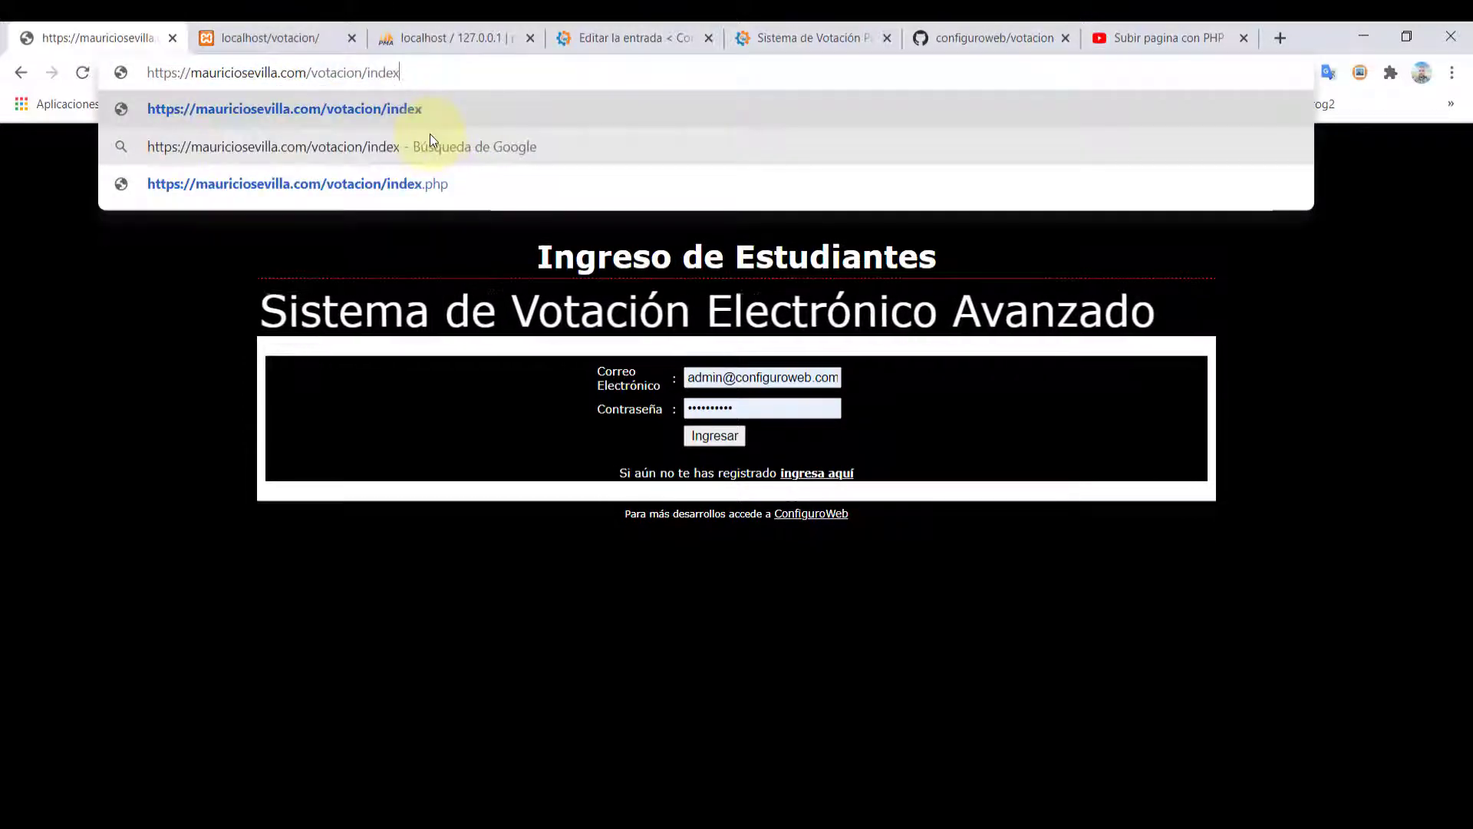
{"action": "type", "text": ".php"}
{"action": "key", "text": "Return"}
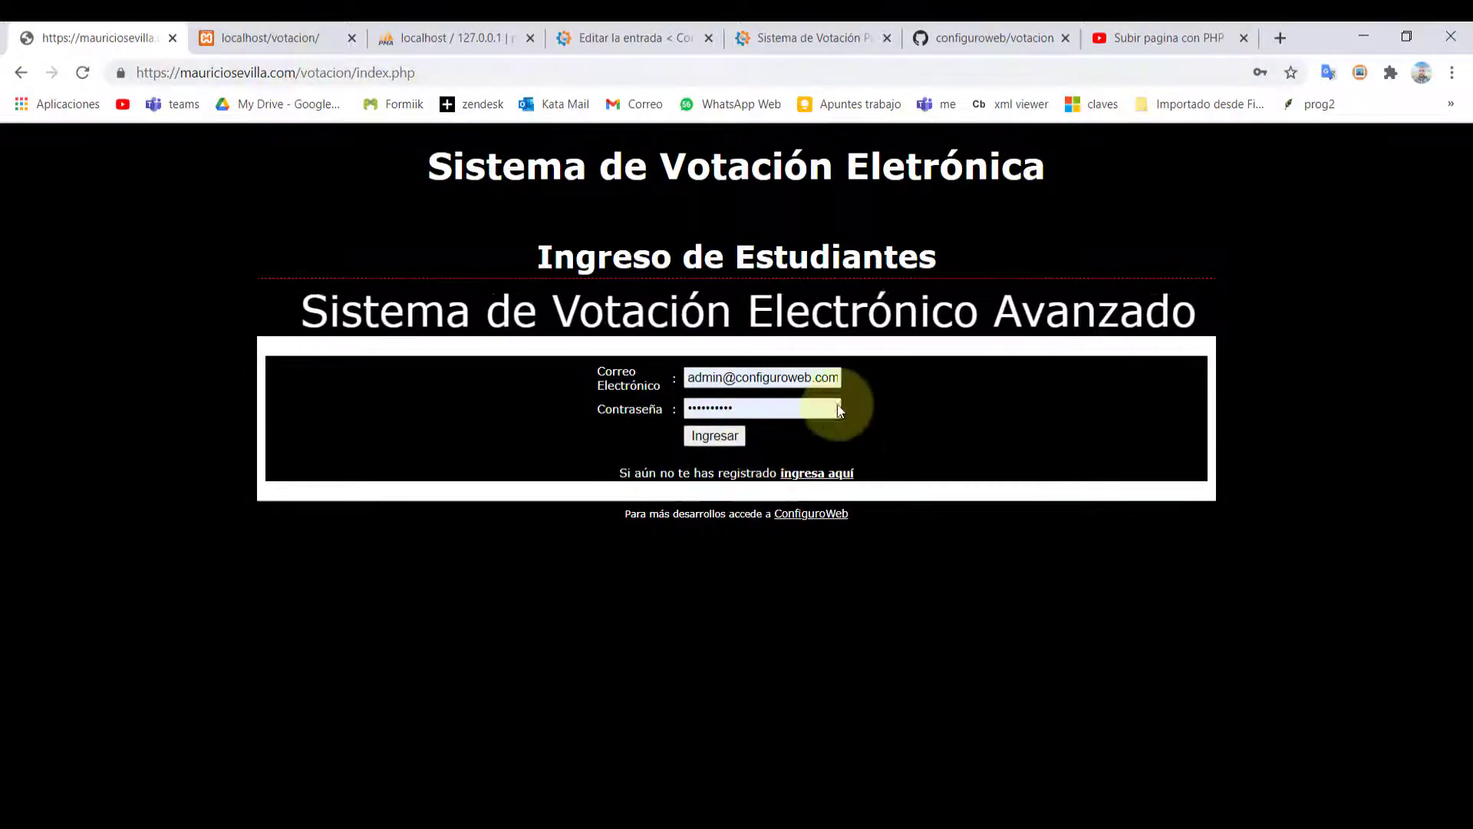
Autofill the student login with the saved voter account, then view the blog article tab
{"action": "left_click", "coordinate": [748, 377]}
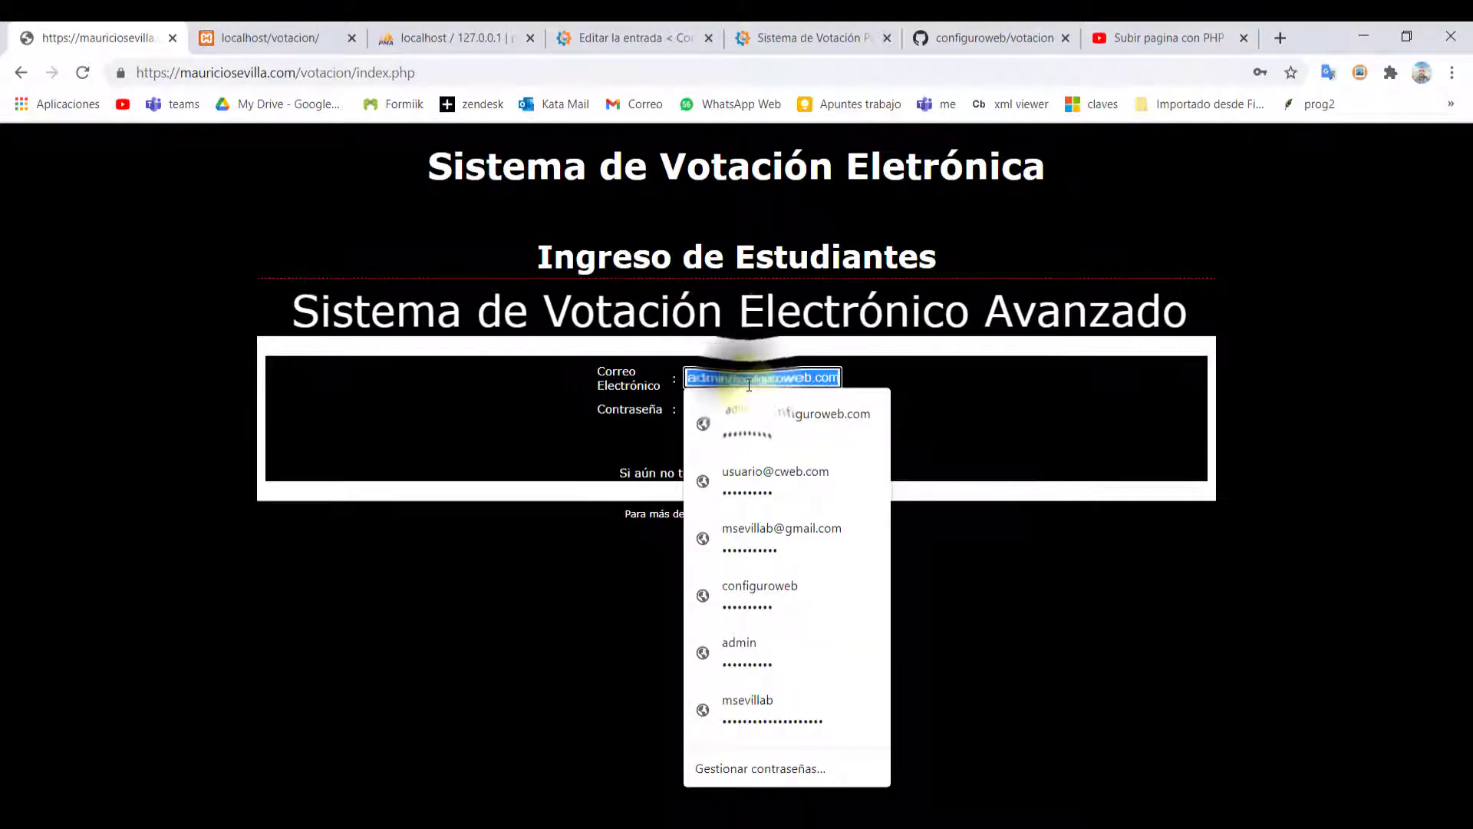
{"action": "triple_click", "coordinate": [748, 377]}
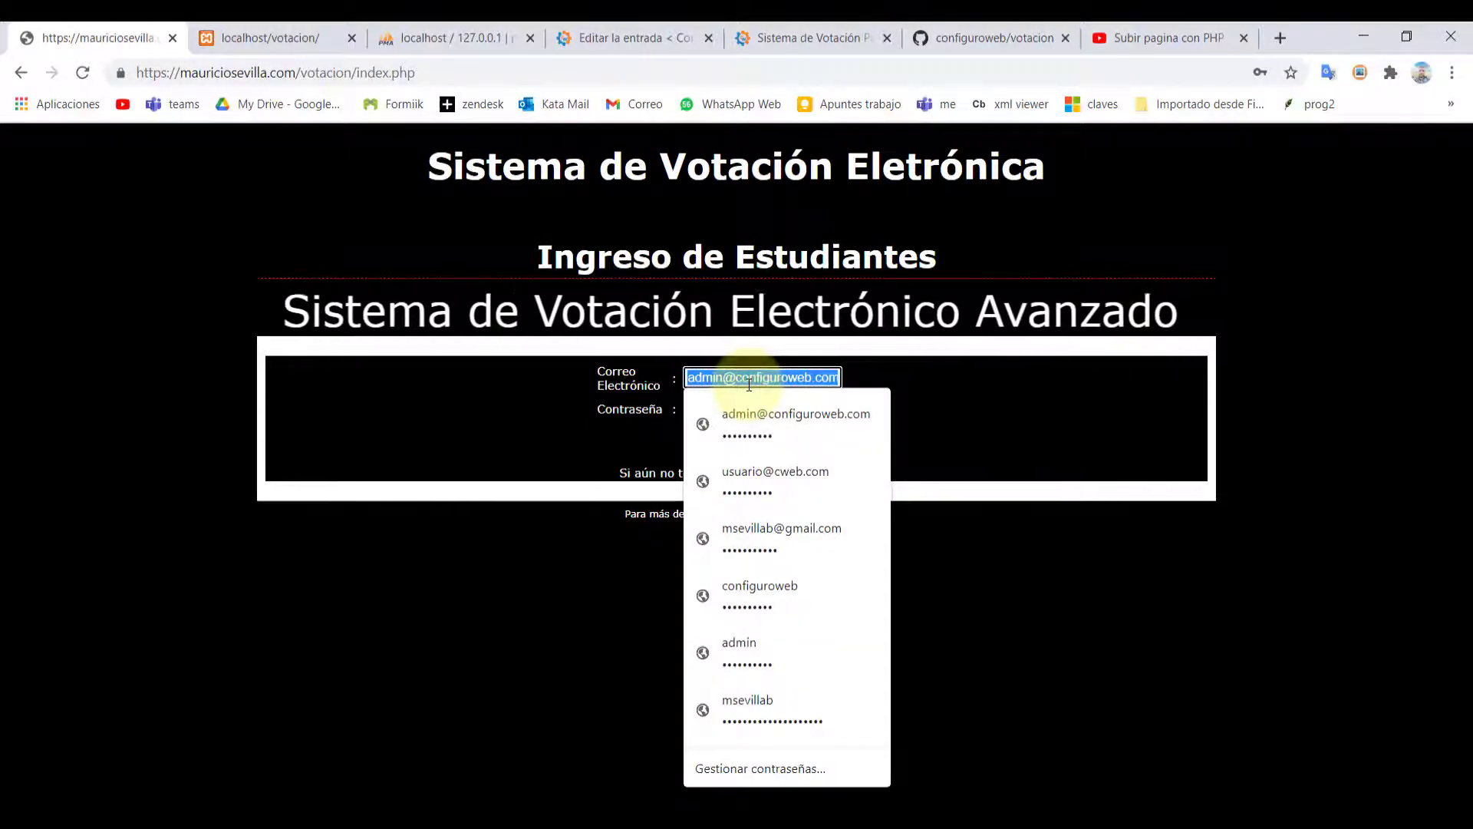
{"action": "left_click", "coordinate": [767, 472]}
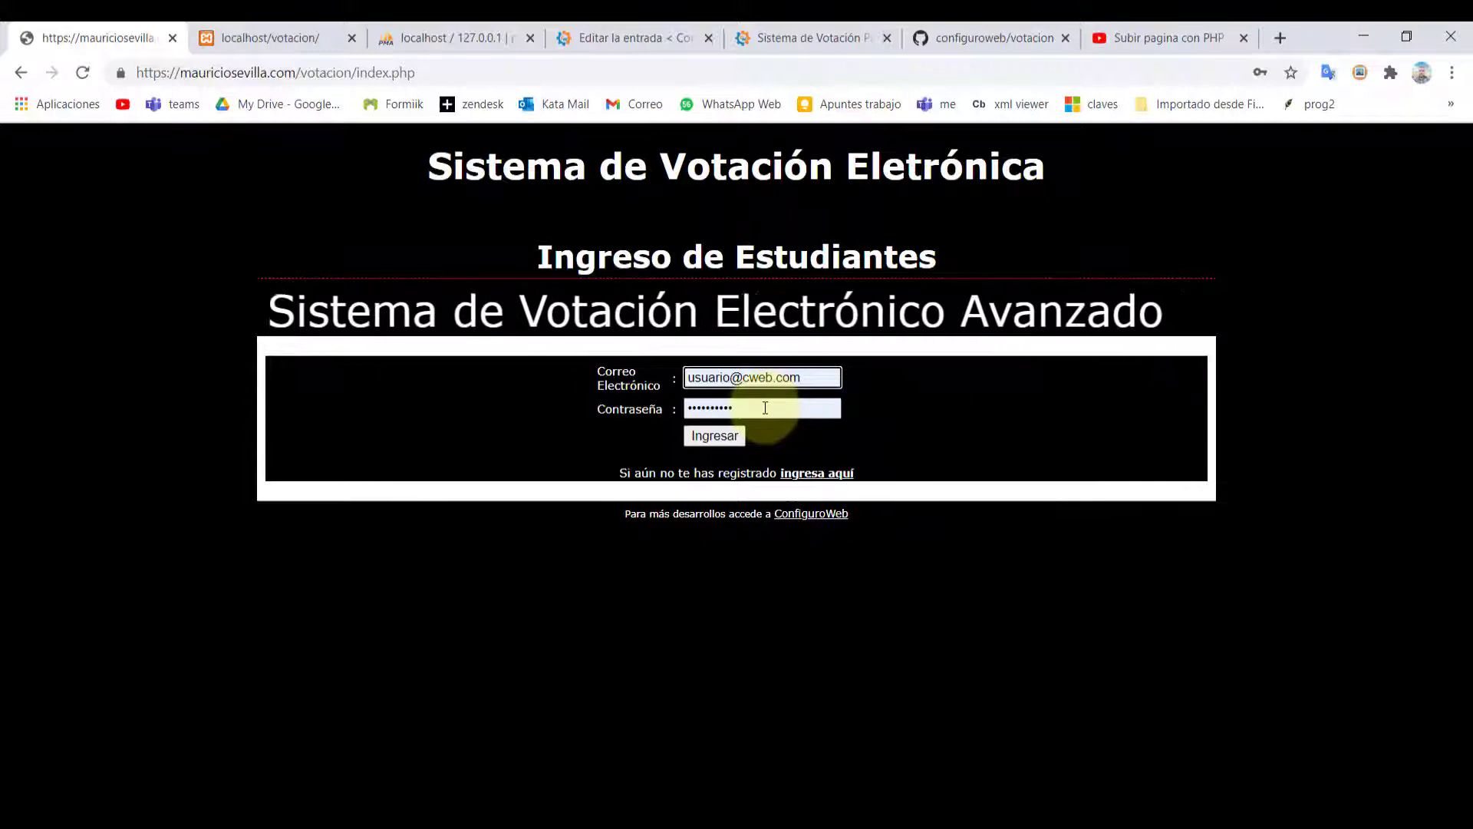
{"action": "left_click", "coordinate": [838, 36]}
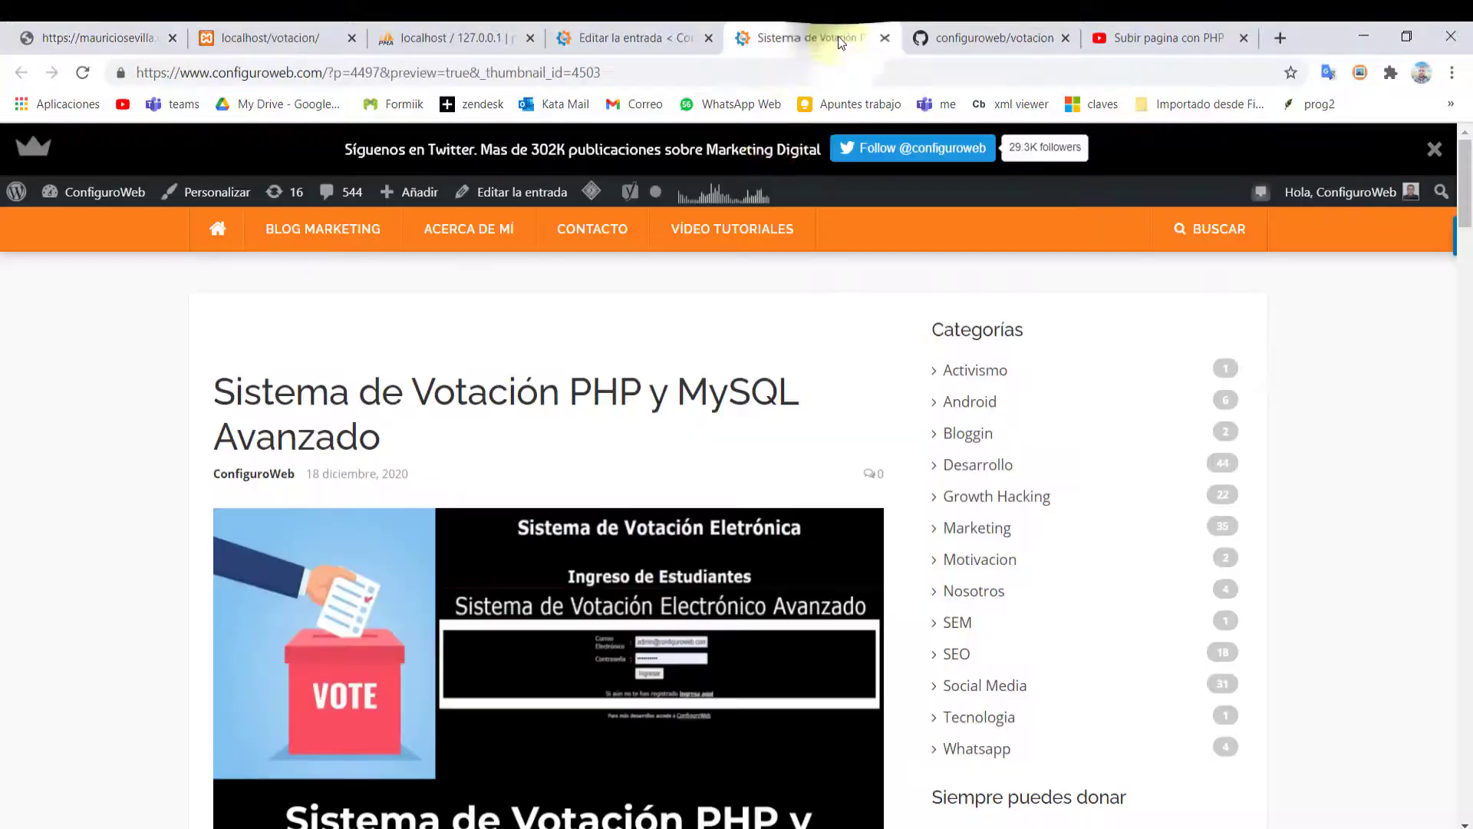
{"action": "scroll", "coordinate": [341, 422], "scroll_direction": "down", "scroll_amount": 4}
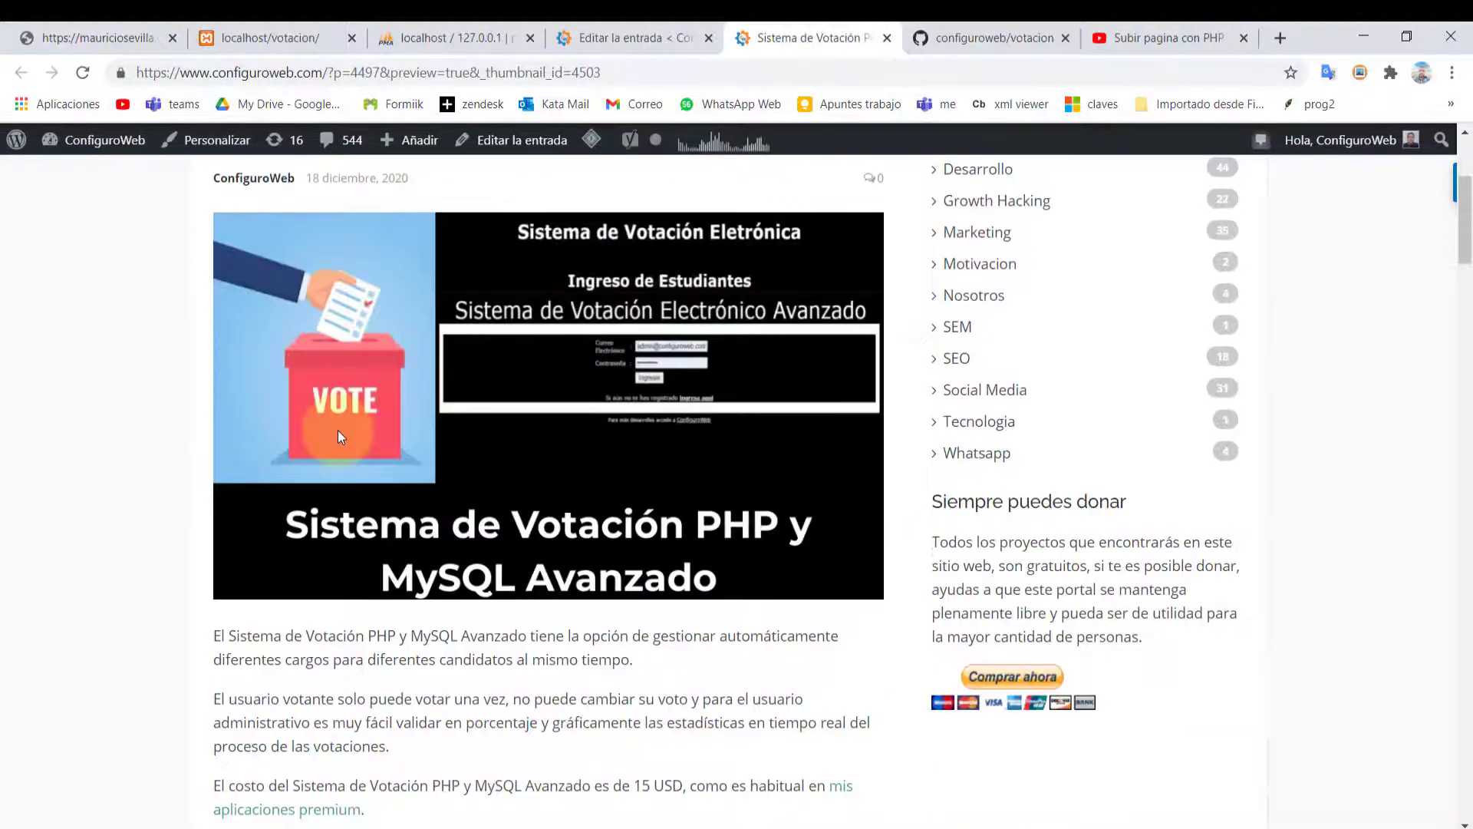
{"action": "scroll", "coordinate": [339, 434], "scroll_direction": "down", "scroll_amount": 9}
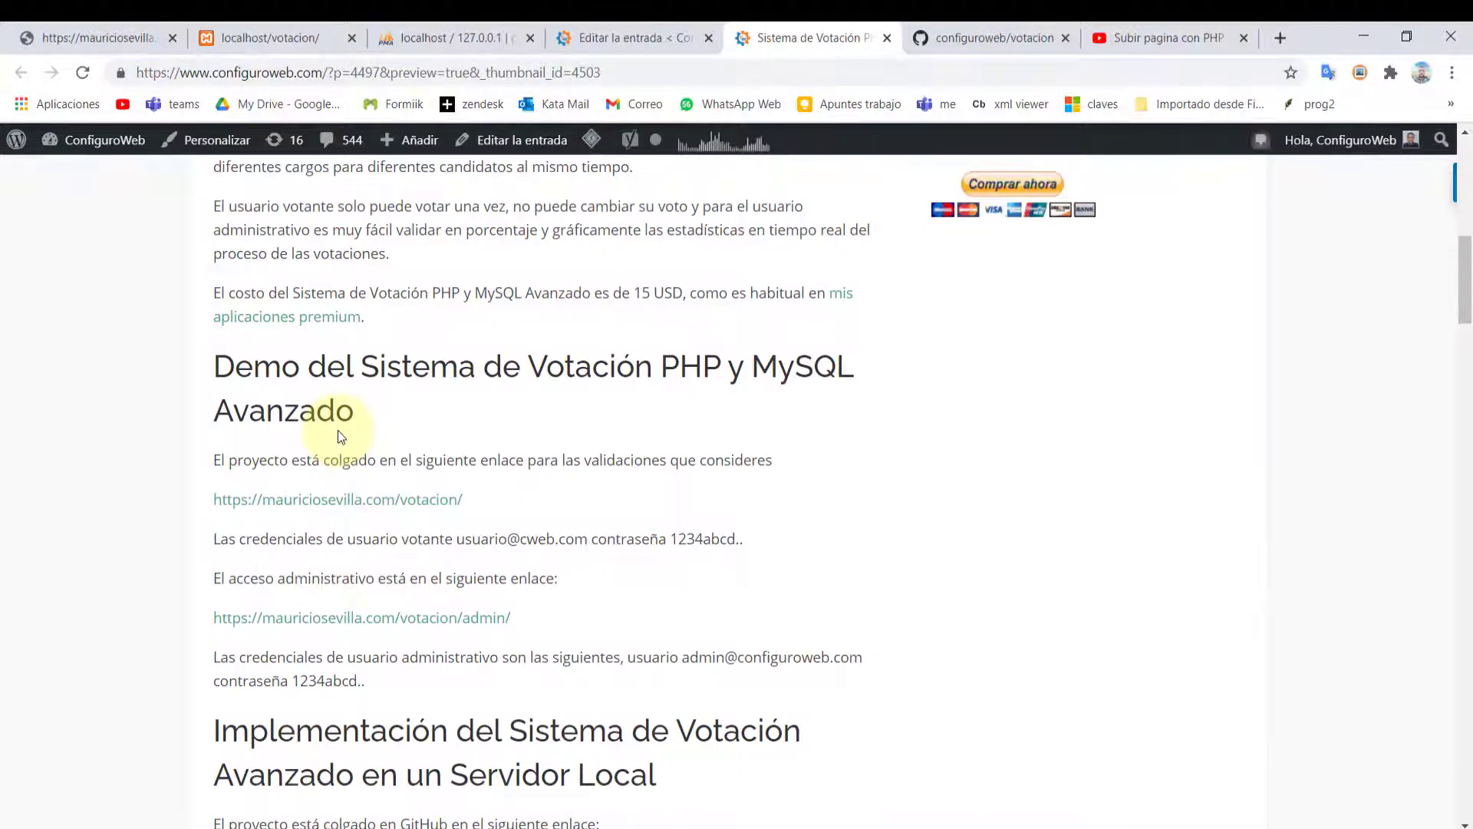
{"action": "scroll", "coordinate": [338, 436], "scroll_direction": "down", "scroll_amount": 1}
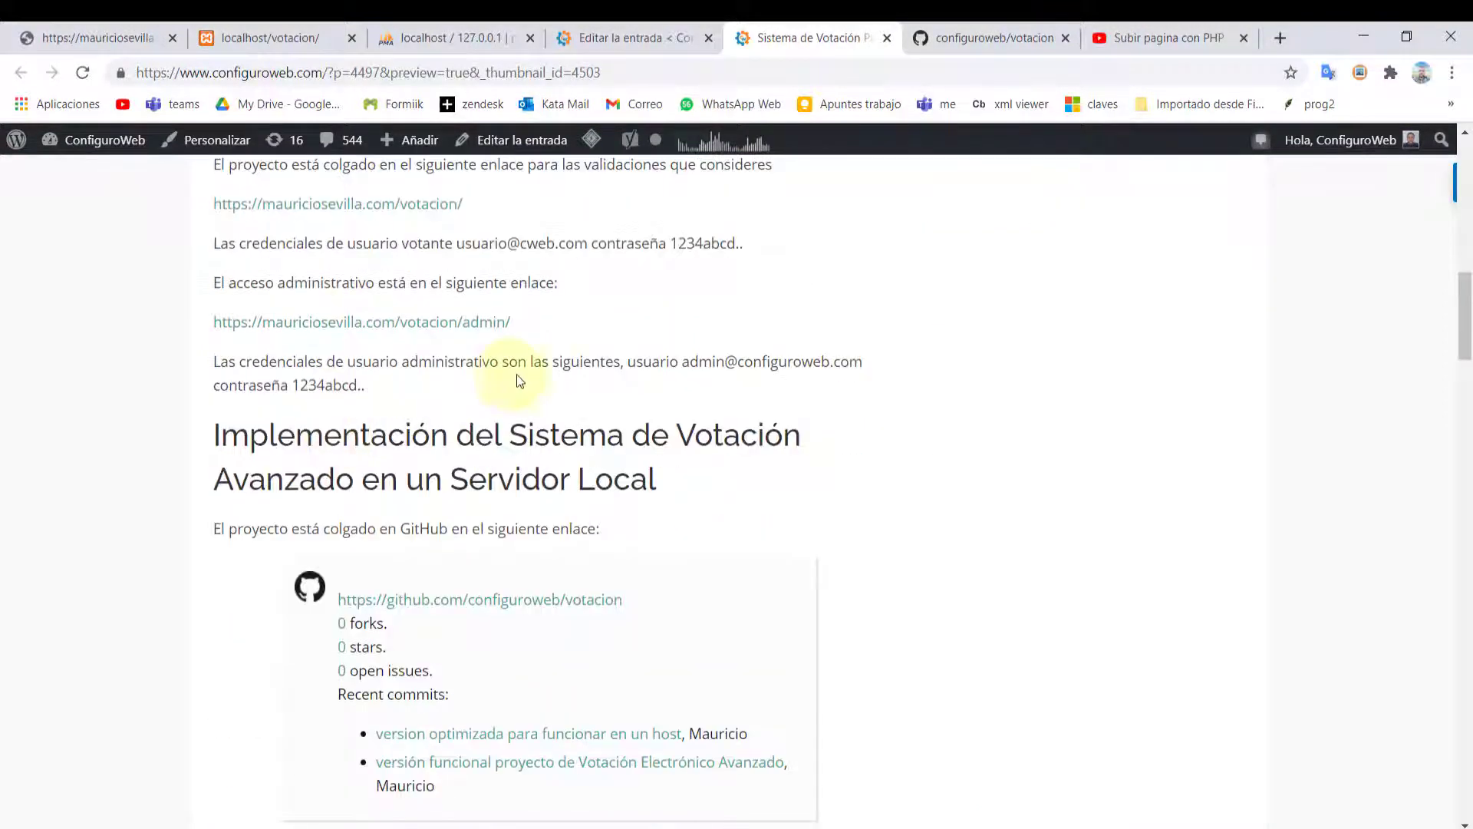
{"action": "scroll", "coordinate": [599, 366], "scroll_direction": "up", "scroll_amount": 1}
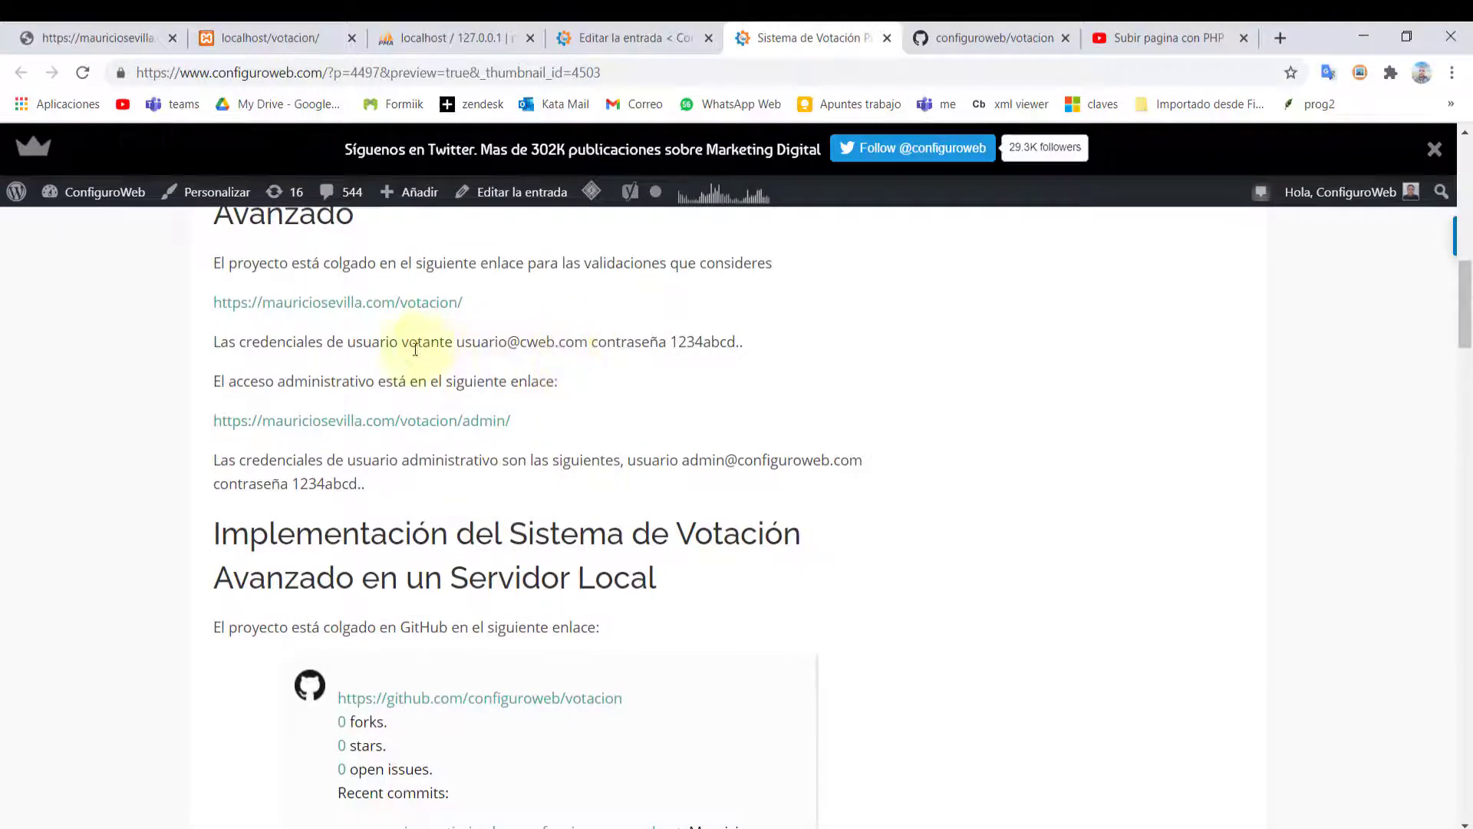
{"action": "left_click_drag", "start_coordinate": [432, 340], "coordinate": [677, 342]}
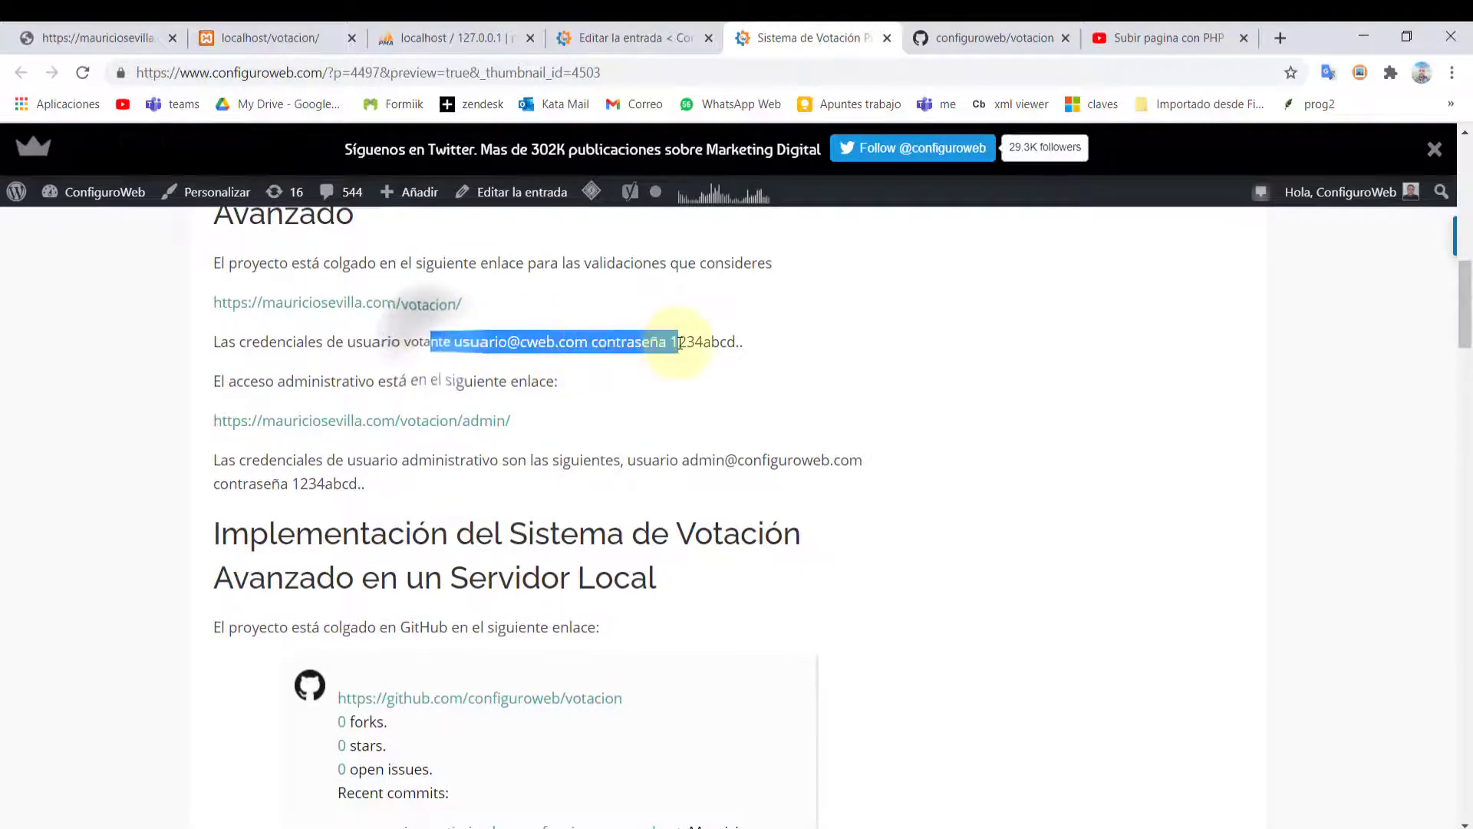
{"action": "scroll", "coordinate": [652, 391], "scroll_direction": "up", "scroll_amount": 2}
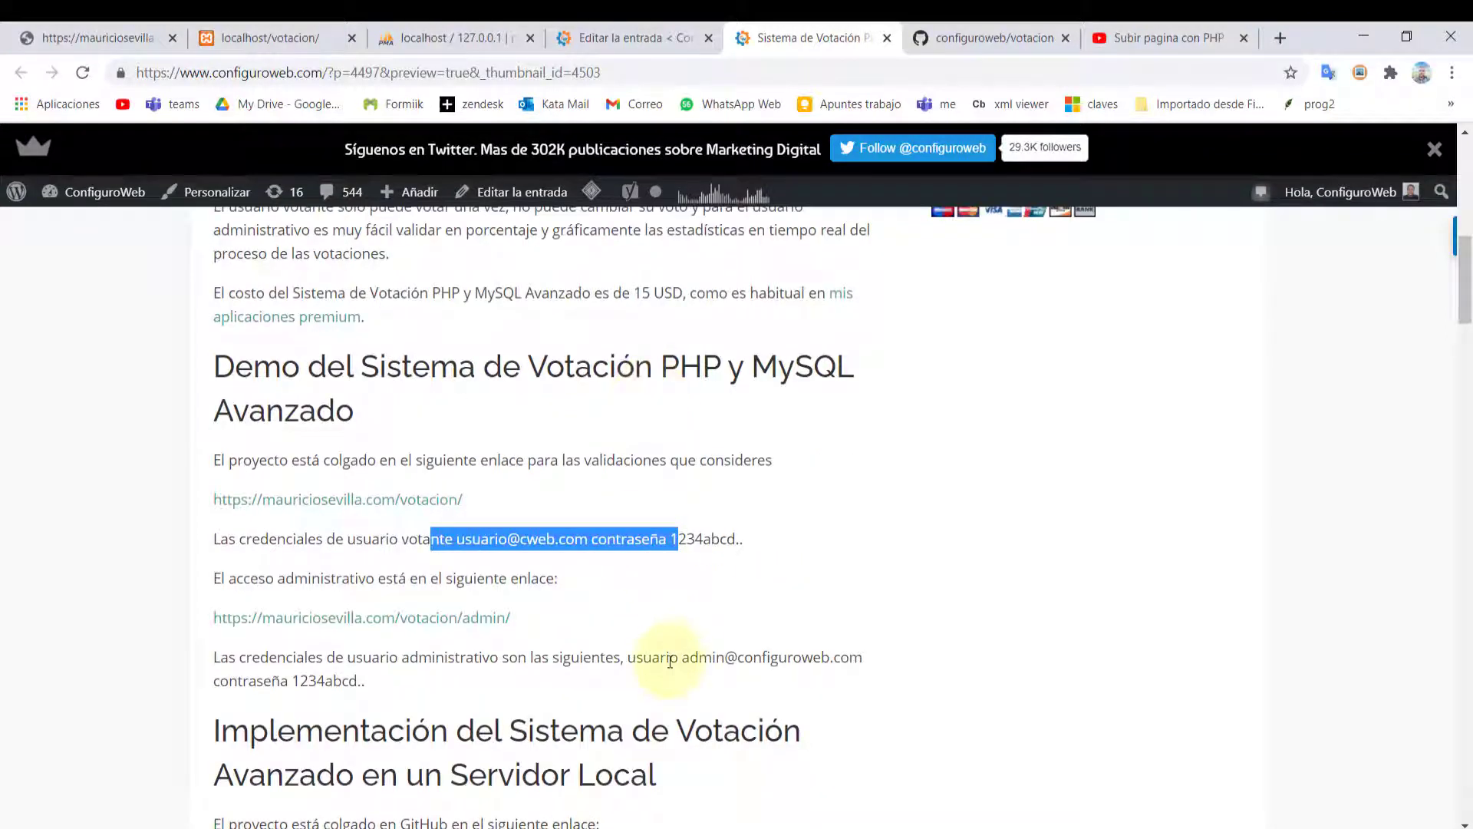
{"action": "left_click_drag", "start_coordinate": [347, 657], "coordinate": [624, 676]}
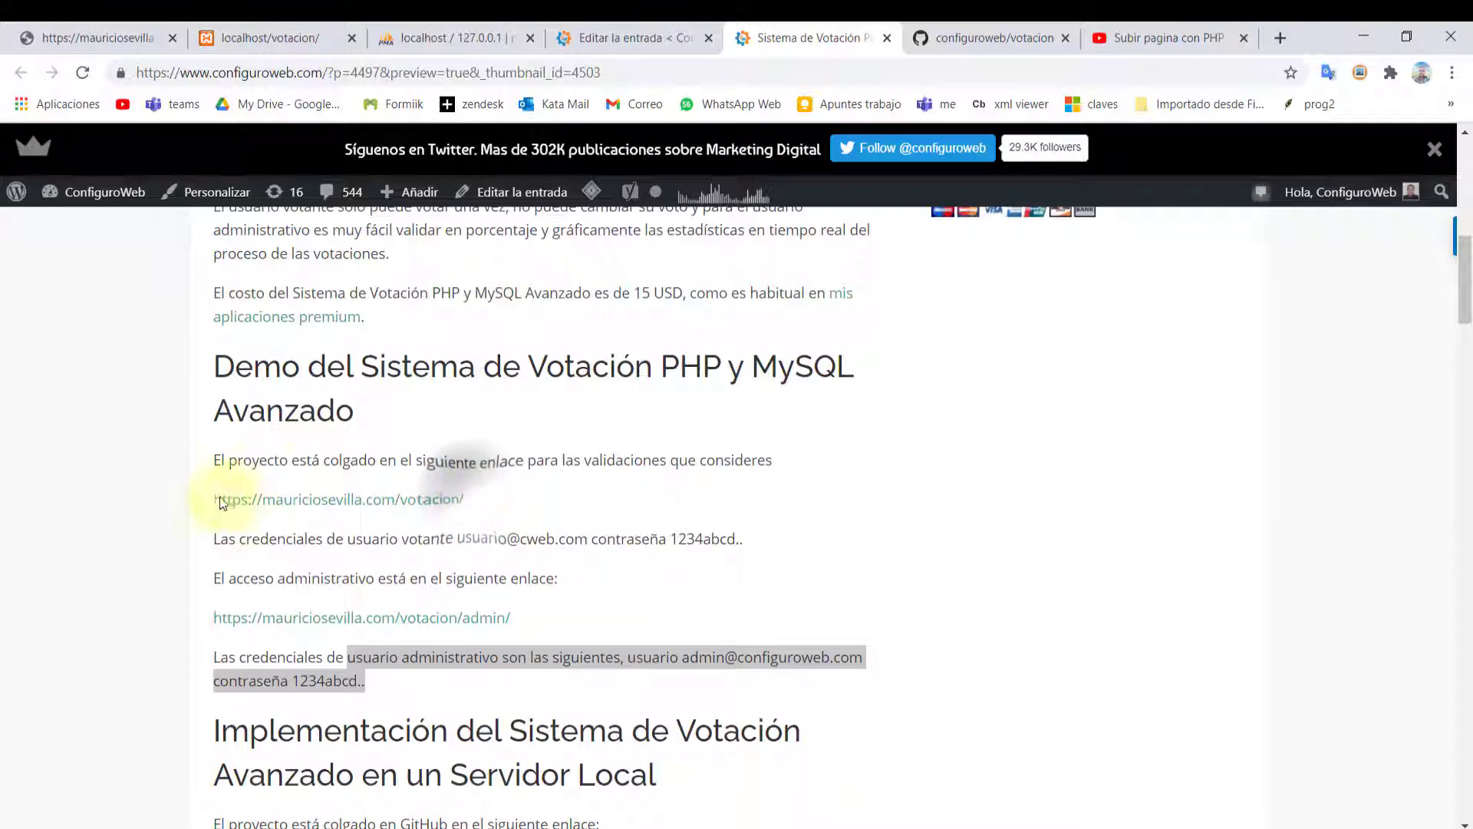
{"action": "left_click", "coordinate": [538, 620]}
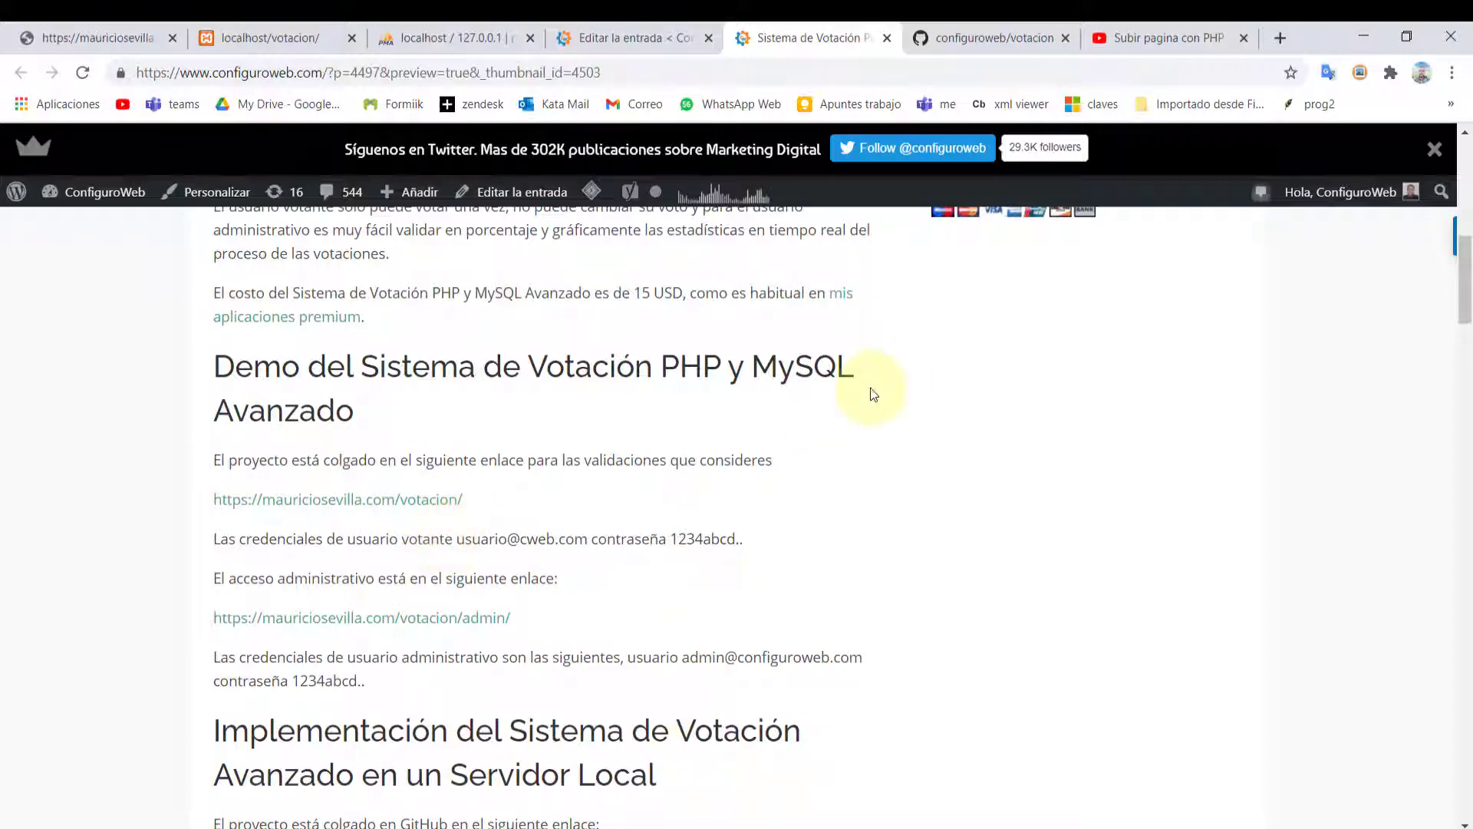
{"action": "scroll", "coordinate": [415, 575], "scroll_direction": "down", "scroll_amount": 3}
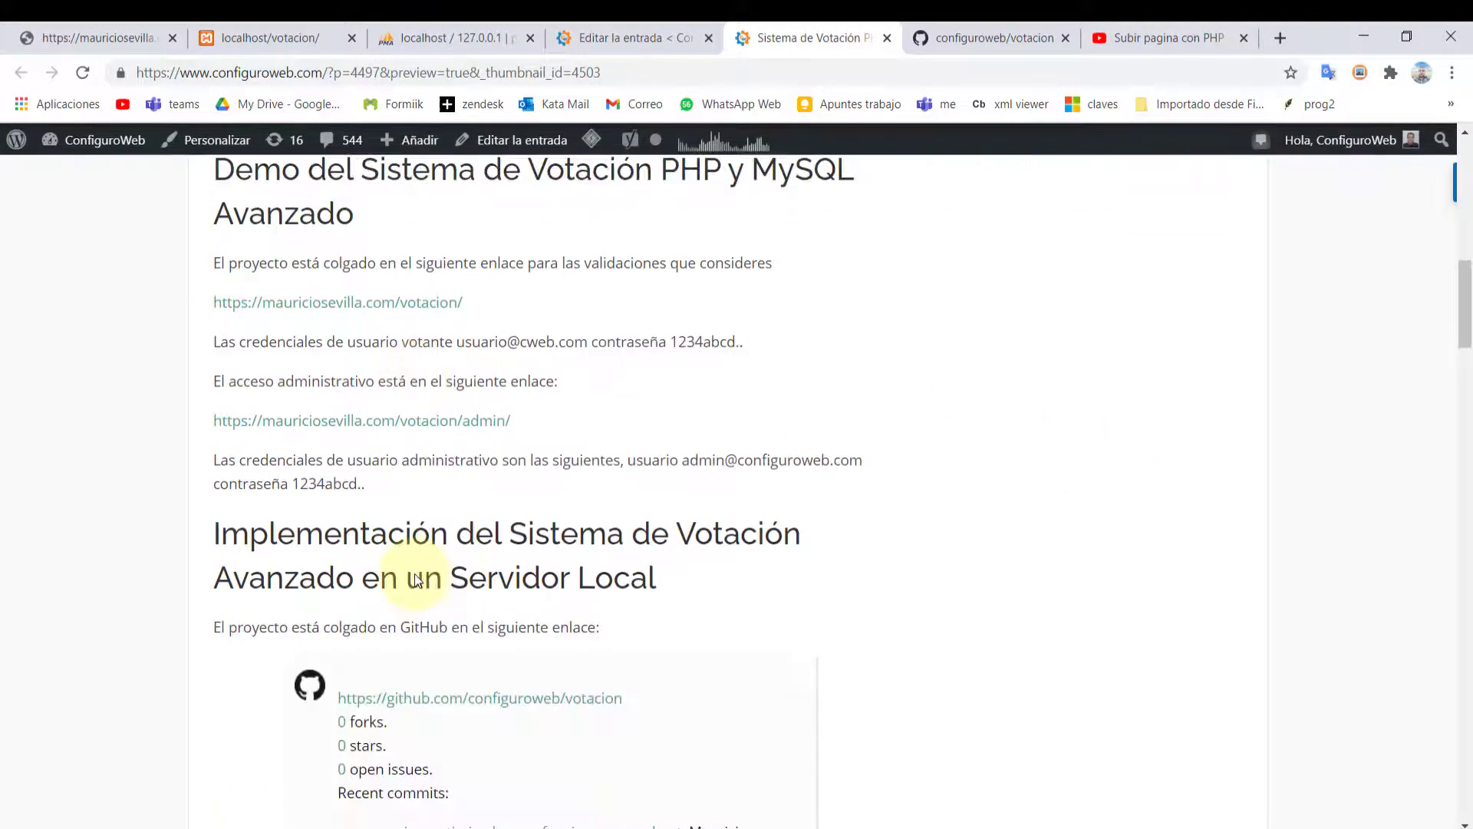
{"action": "scroll", "coordinate": [415, 580], "scroll_direction": "down", "scroll_amount": 7}
{"action": "scroll", "coordinate": [415, 579], "scroll_direction": "up", "scroll_amount": 4}
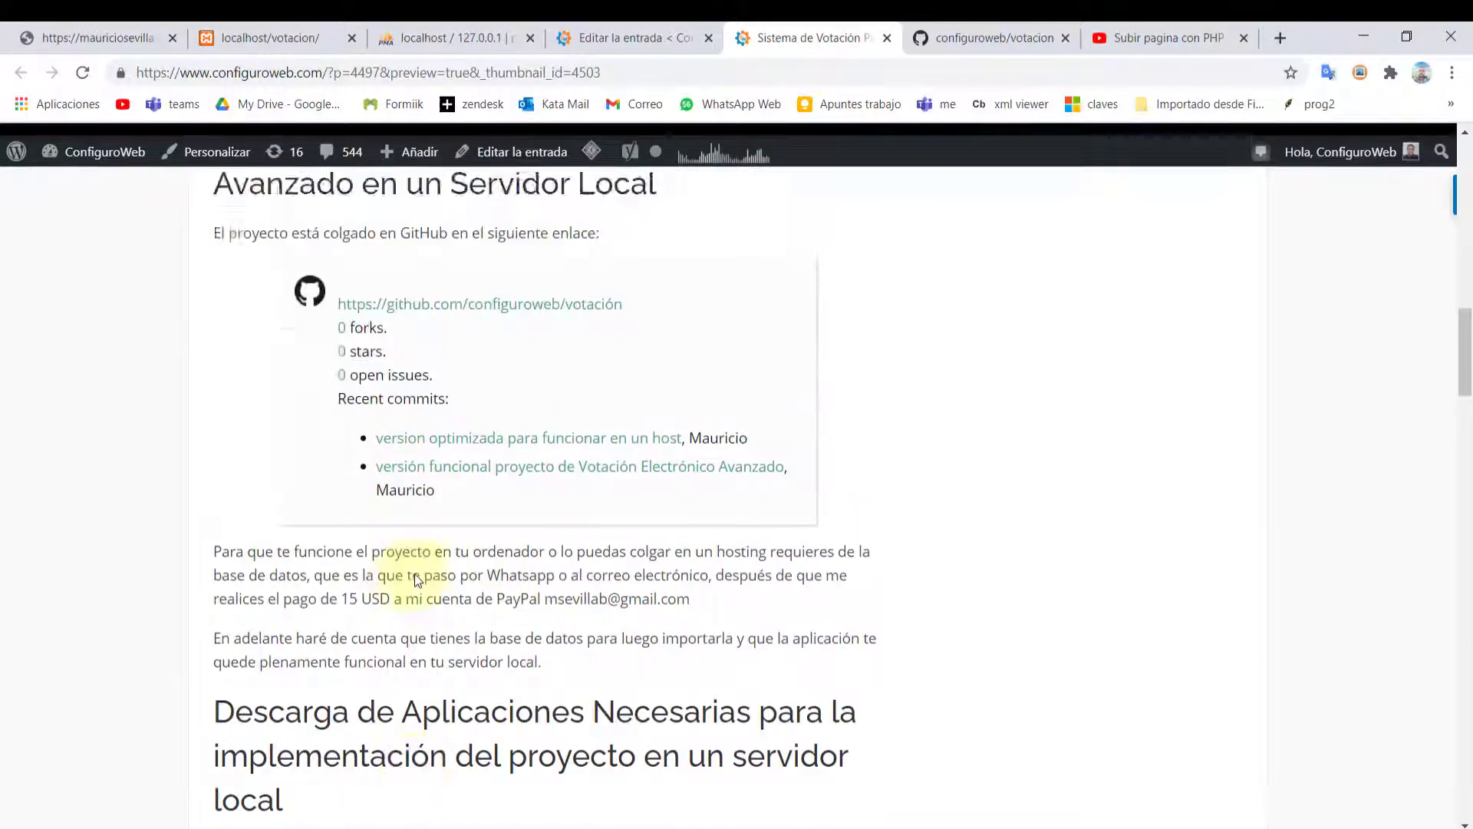
{"action": "scroll", "coordinate": [400, 494], "scroll_direction": "down", "scroll_amount": 7}
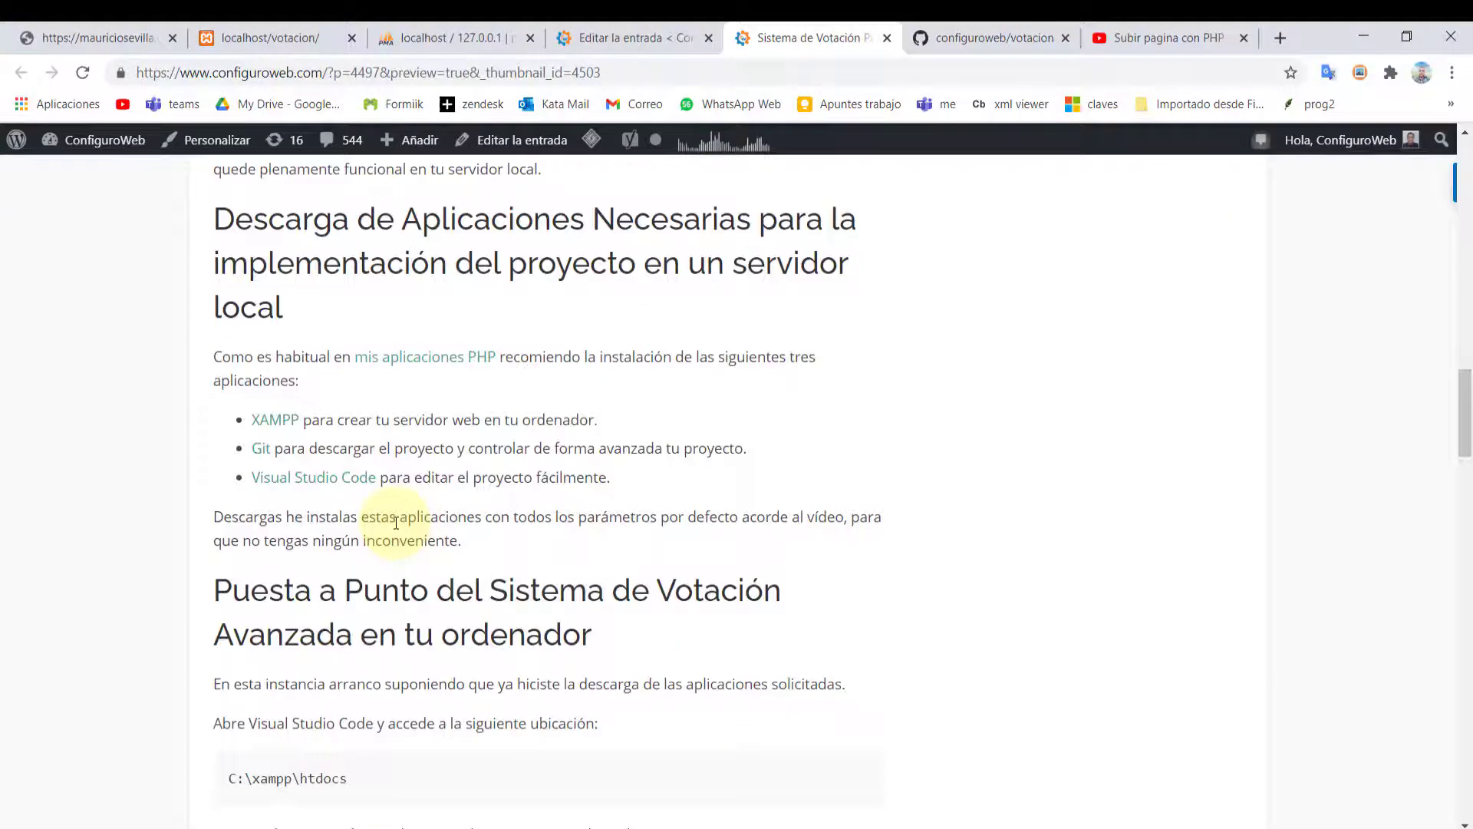
{"action": "scroll", "coordinate": [396, 522], "scroll_direction": "down", "scroll_amount": 13}
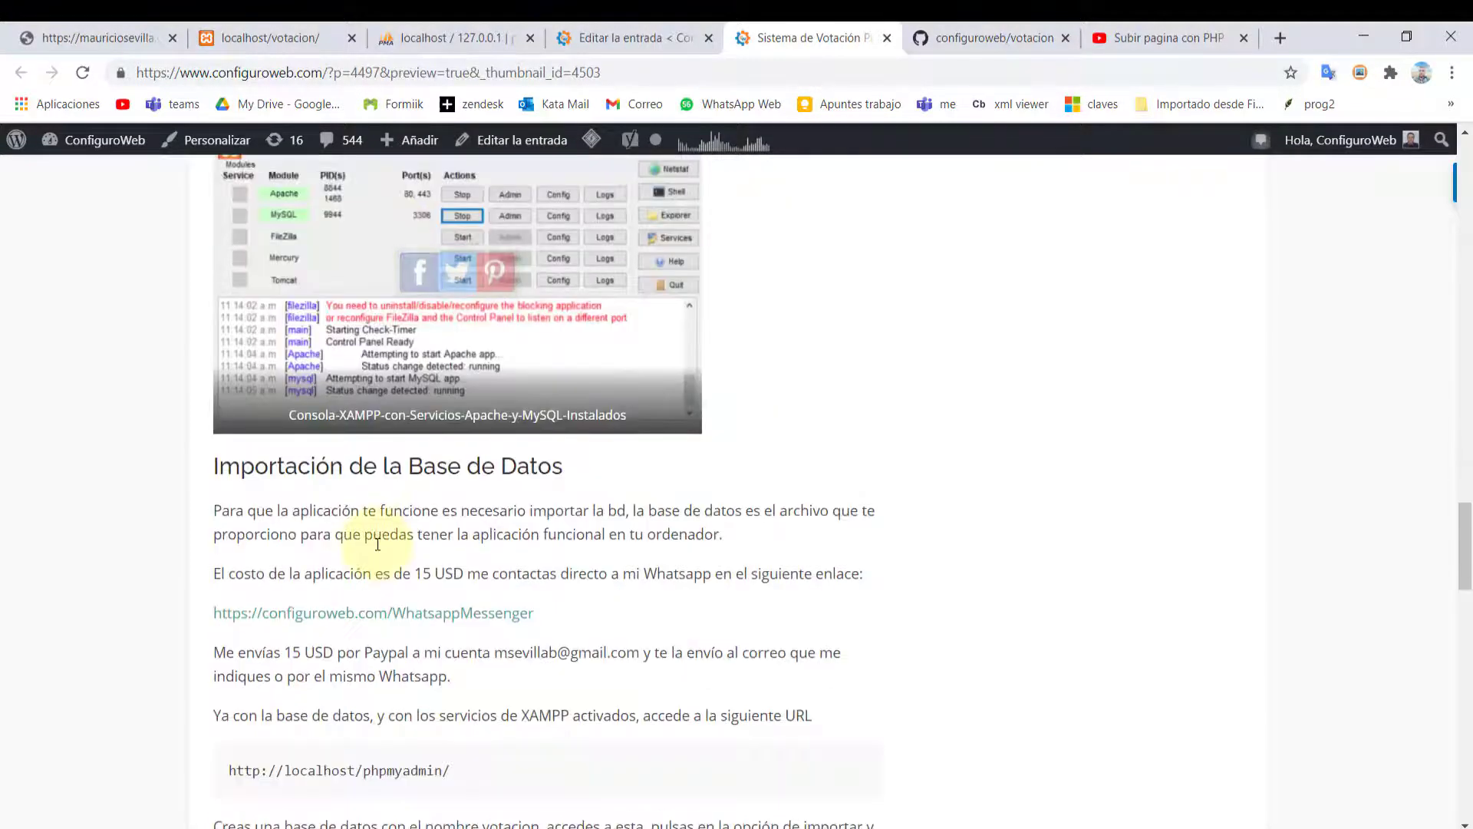
{"action": "scroll", "coordinate": [377, 544], "scroll_direction": "up", "scroll_amount": 20}
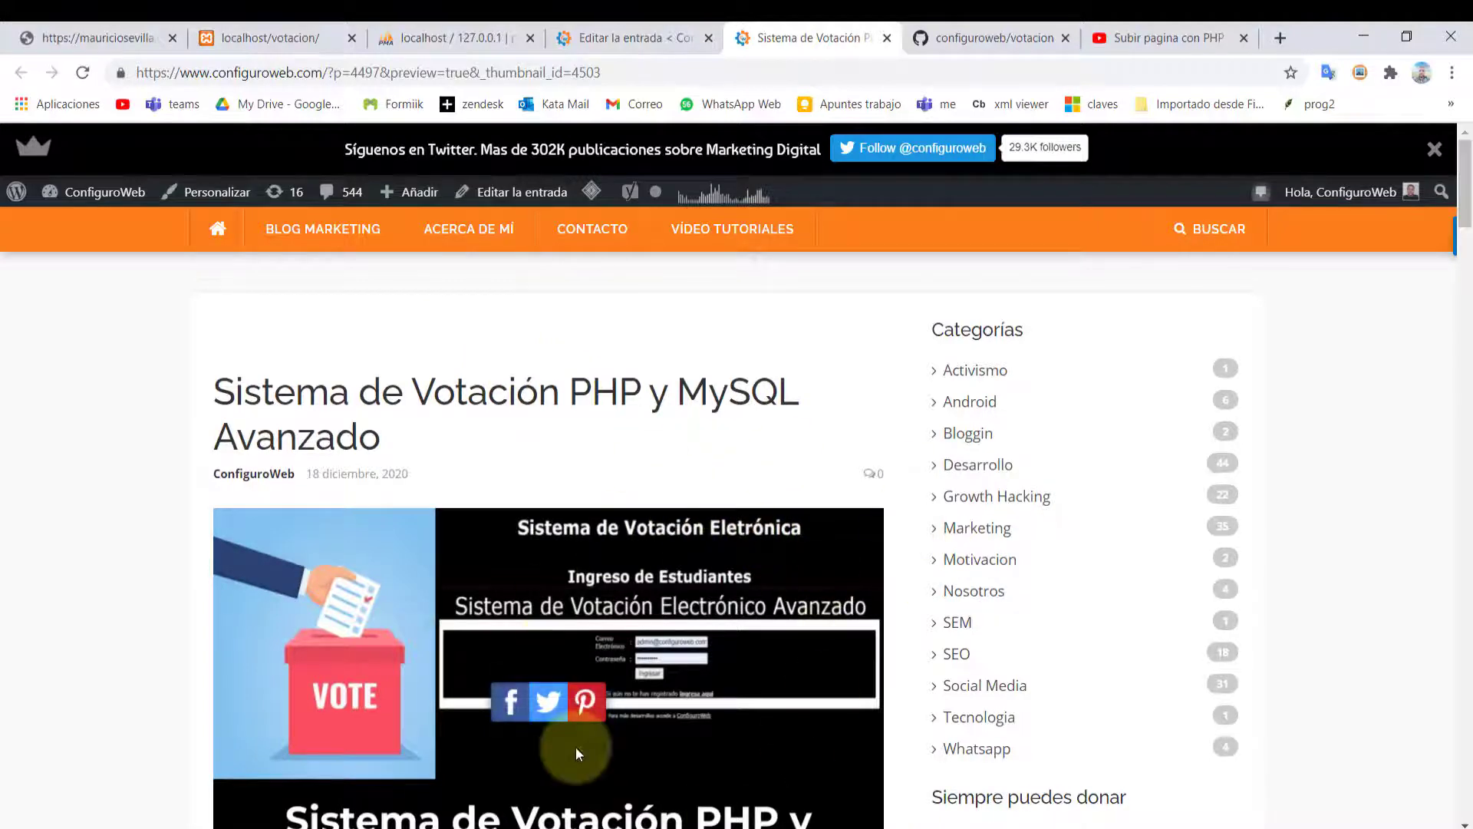
{"action": "mouse_move", "coordinate": [394, 264]}
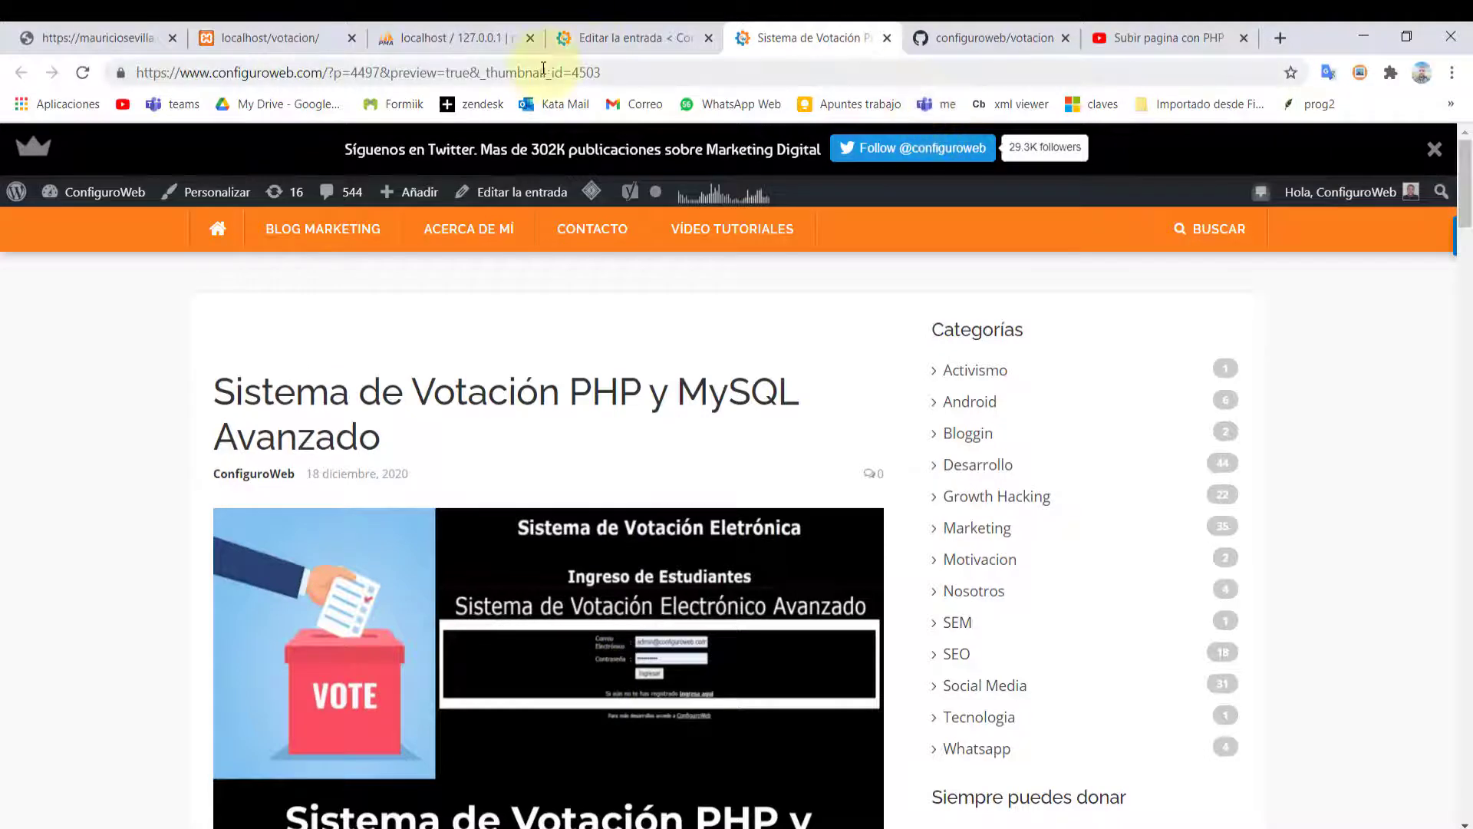
In the local copy, autofill and complete the login email, then open registeracc.php
{"action": "left_click", "coordinate": [242, 43]}
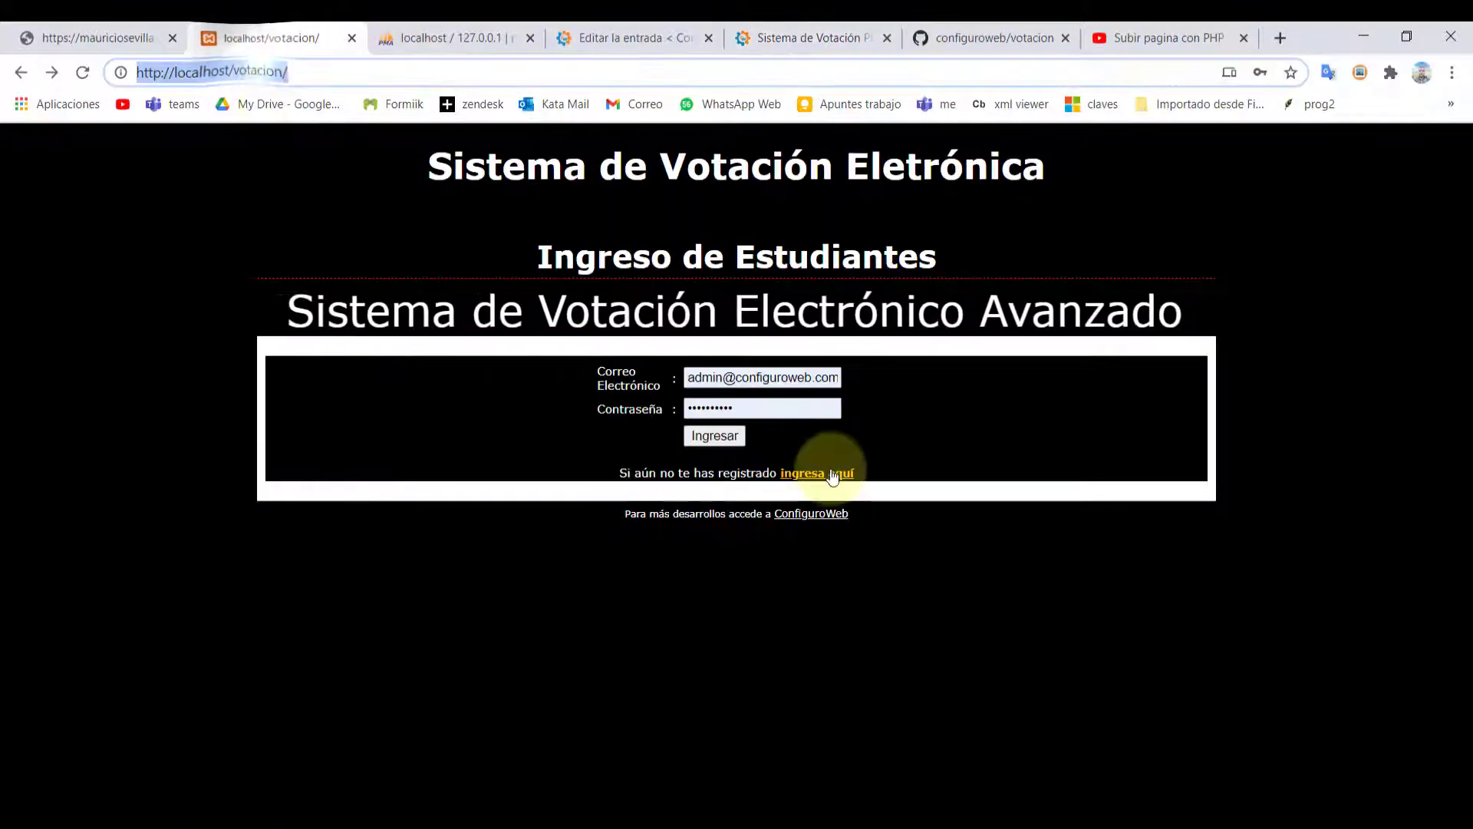
{"action": "left_click", "coordinate": [740, 379]}
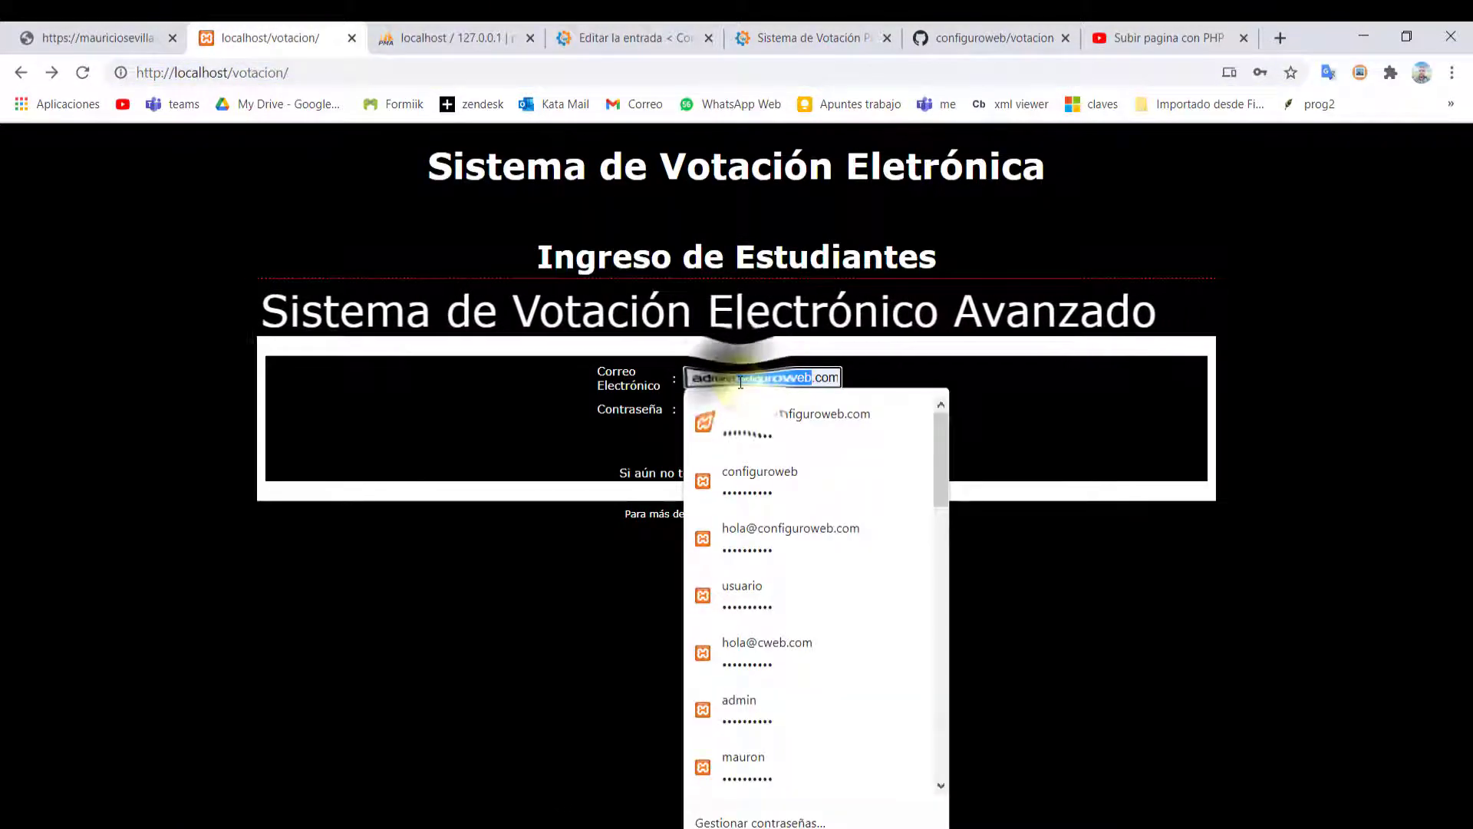
{"action": "left_click", "coordinate": [754, 606]}
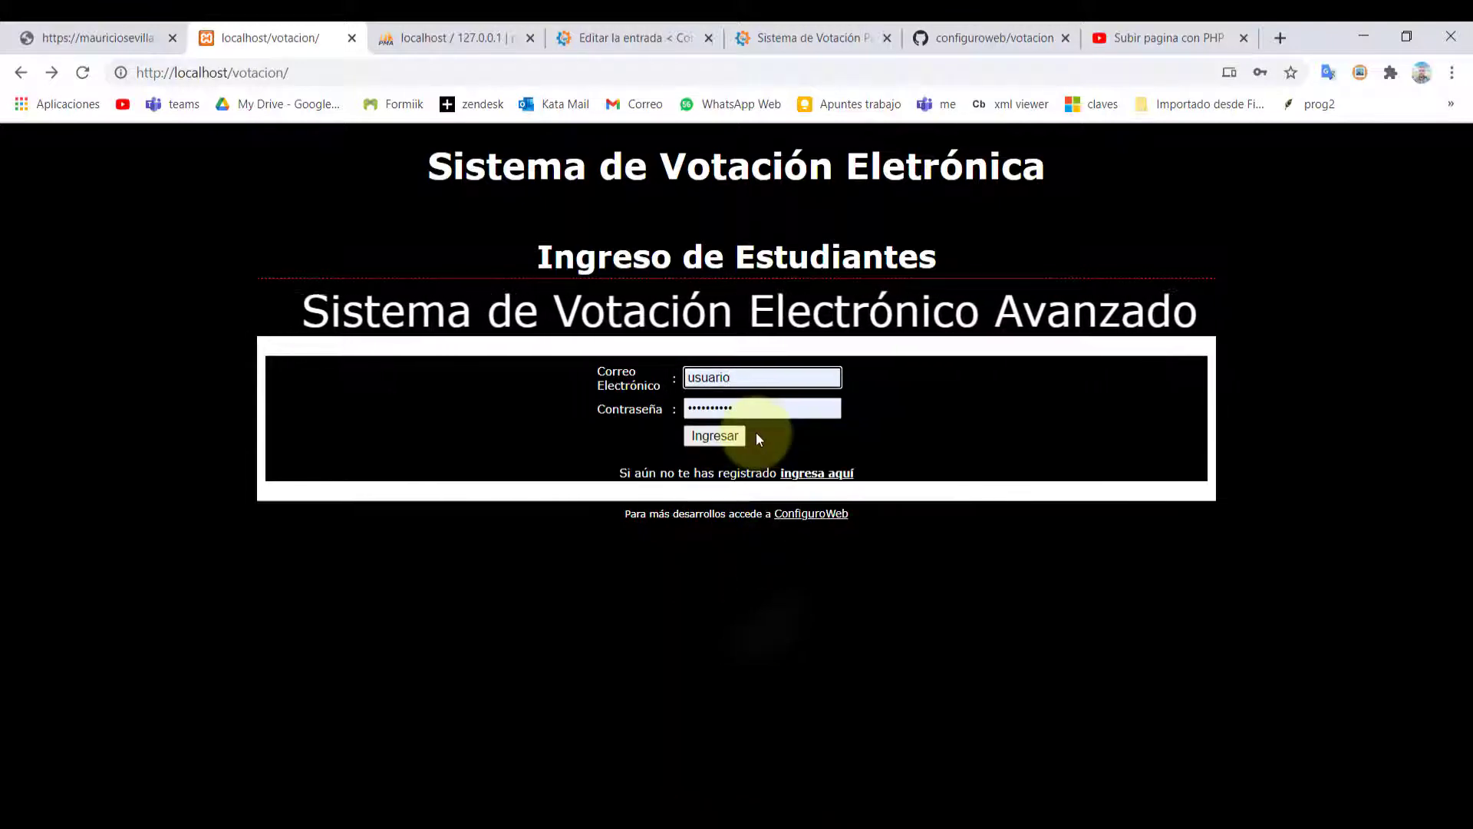
{"action": "type", "text": "@cweb.com"}
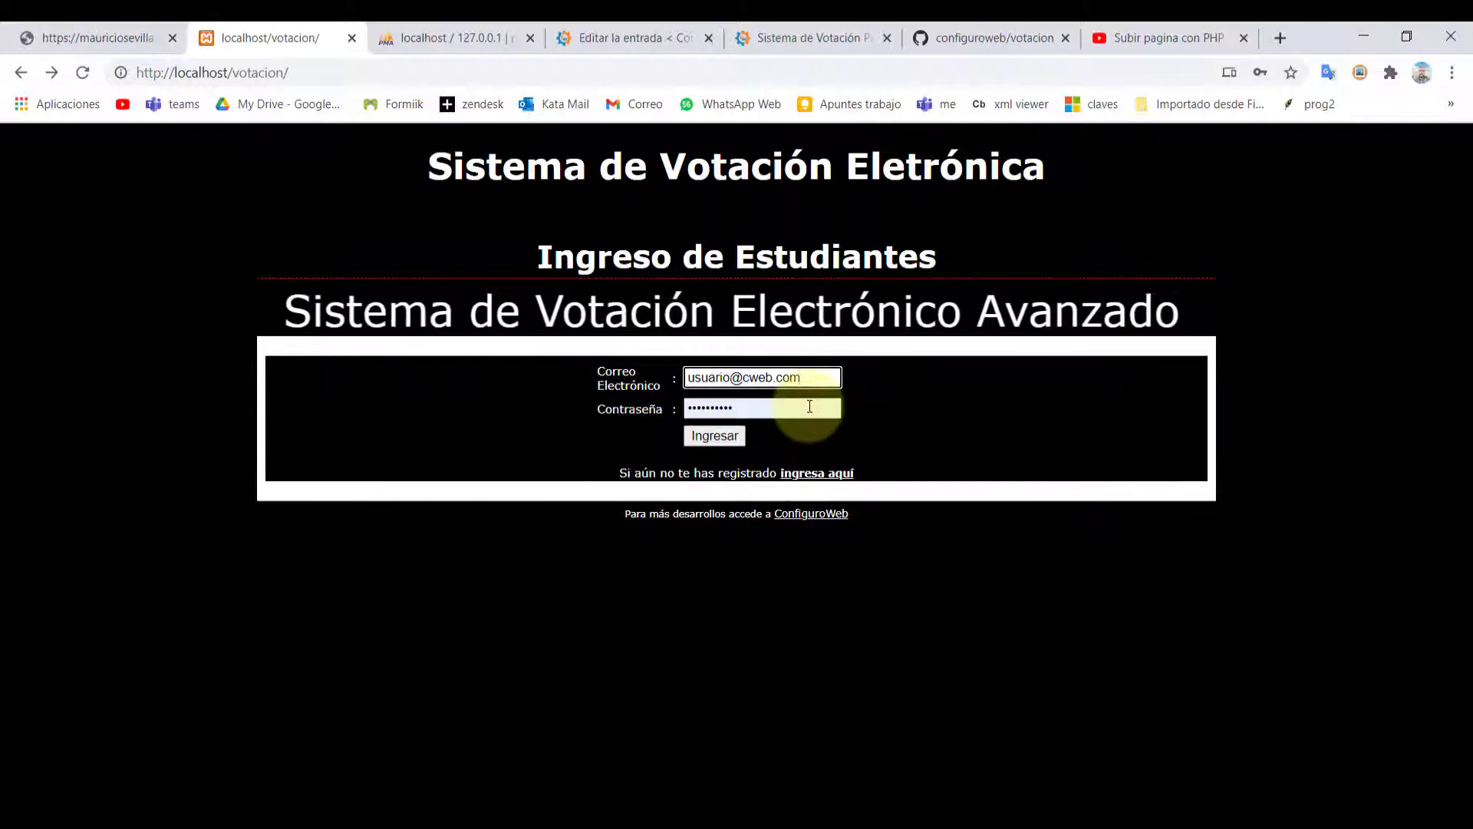
{"action": "left_click", "coordinate": [816, 484]}
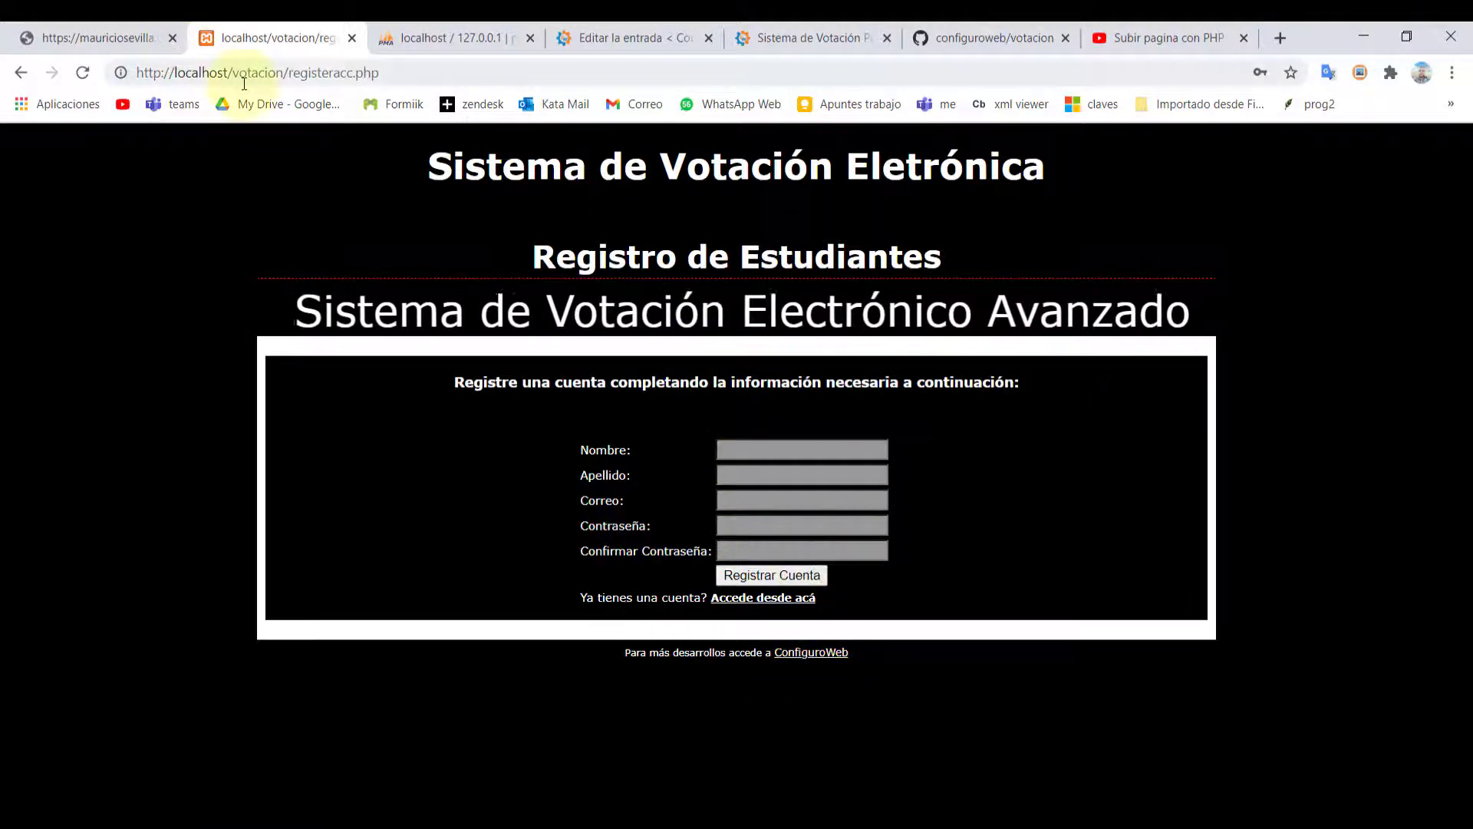
Compare the local registration page's address with the online demo's login page
{"action": "left_click", "coordinate": [57, 43]}
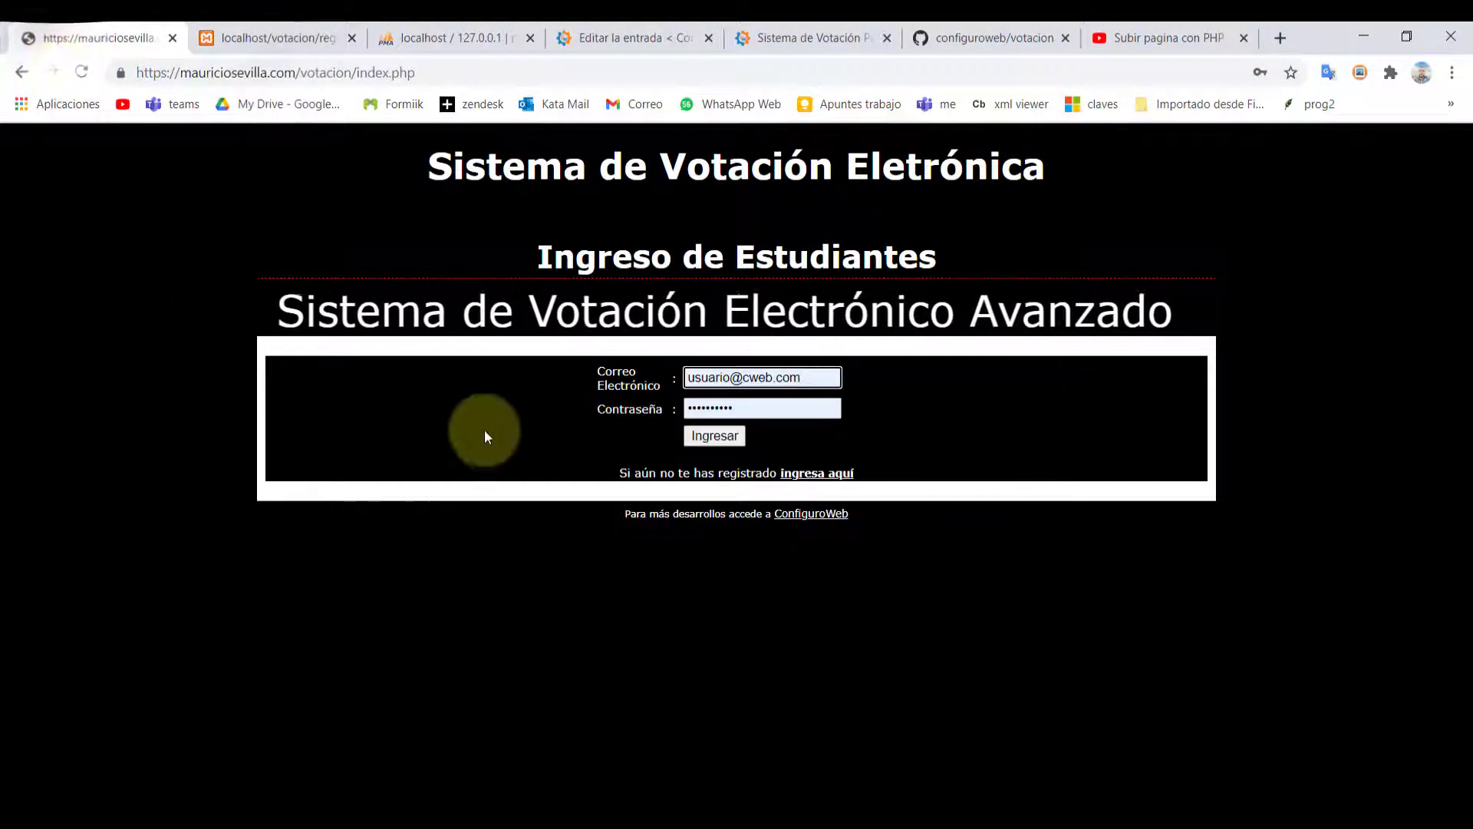
{"action": "left_click", "coordinate": [260, 38]}
{"action": "left_click_drag", "start_coordinate": [138, 72], "coordinate": [277, 72]}
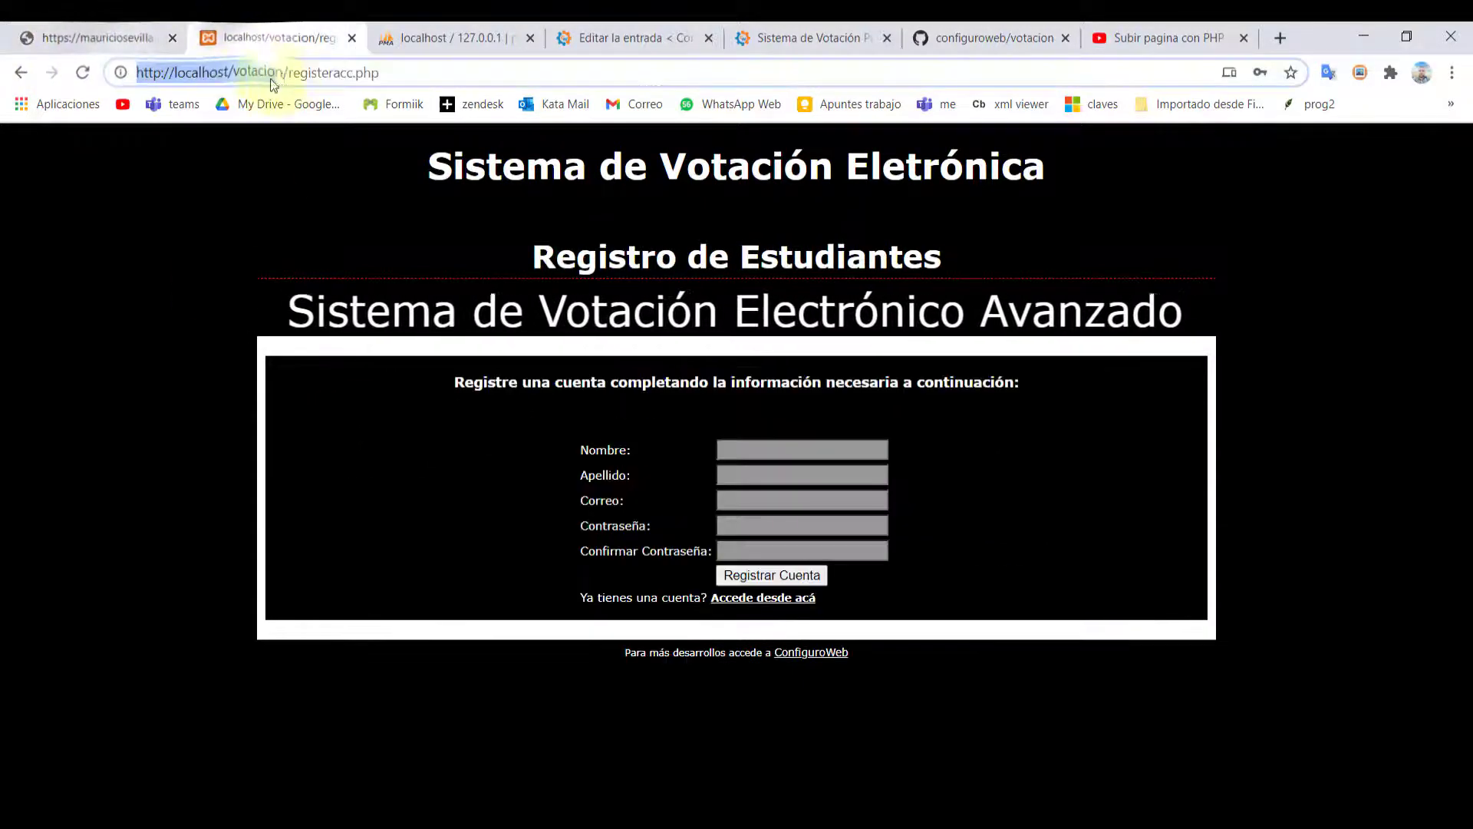
{"action": "key", "text": "ctrl+a"}
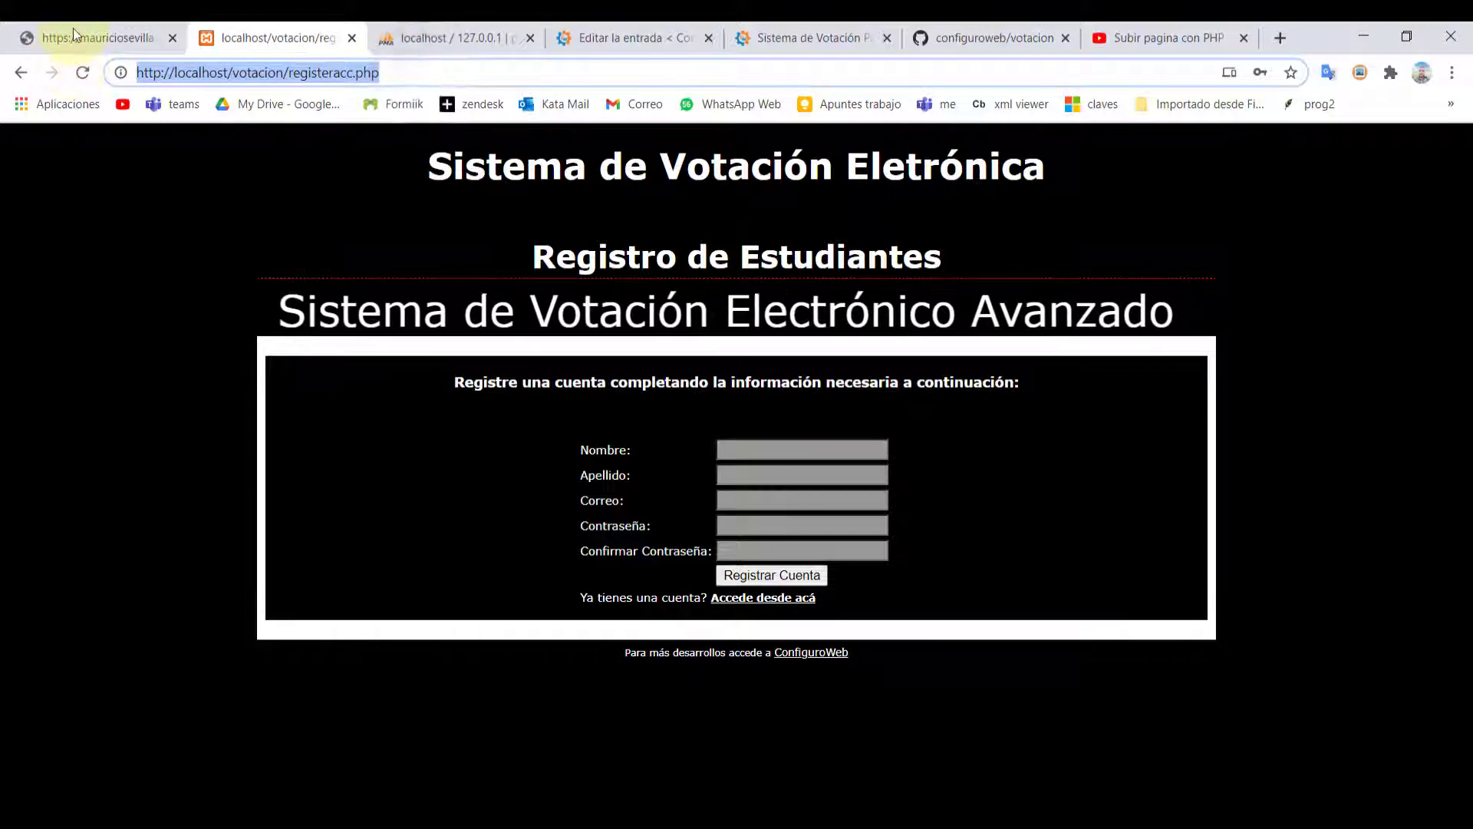
{"action": "left_click", "coordinate": [72, 28]}
Select parts of the online demo's address, such as votacion/
{"action": "left_click", "coordinate": [376, 71]}
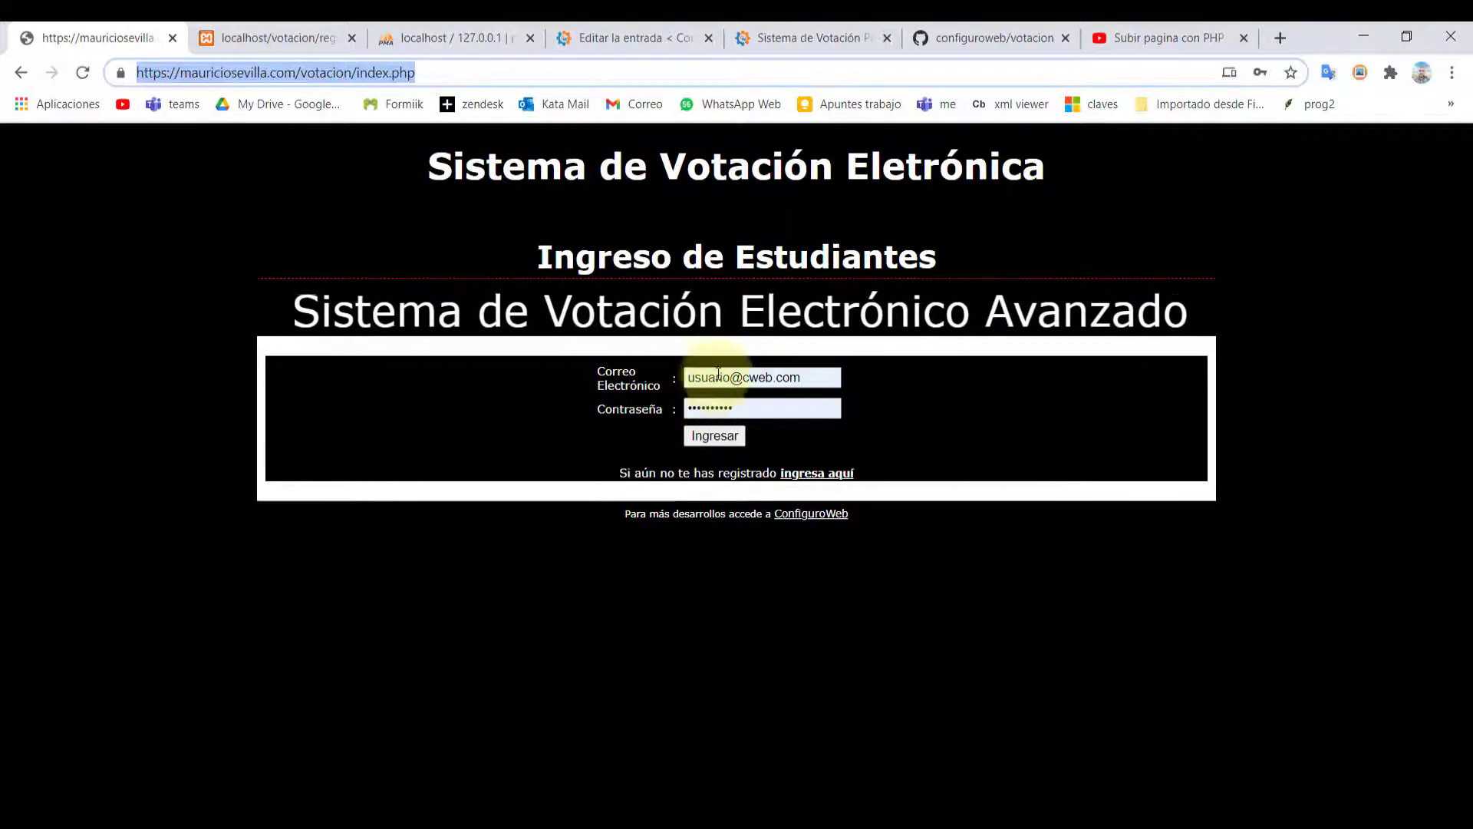
{"action": "left_click", "coordinate": [304, 72]}
{"action": "double_click", "coordinate": [304, 72]}
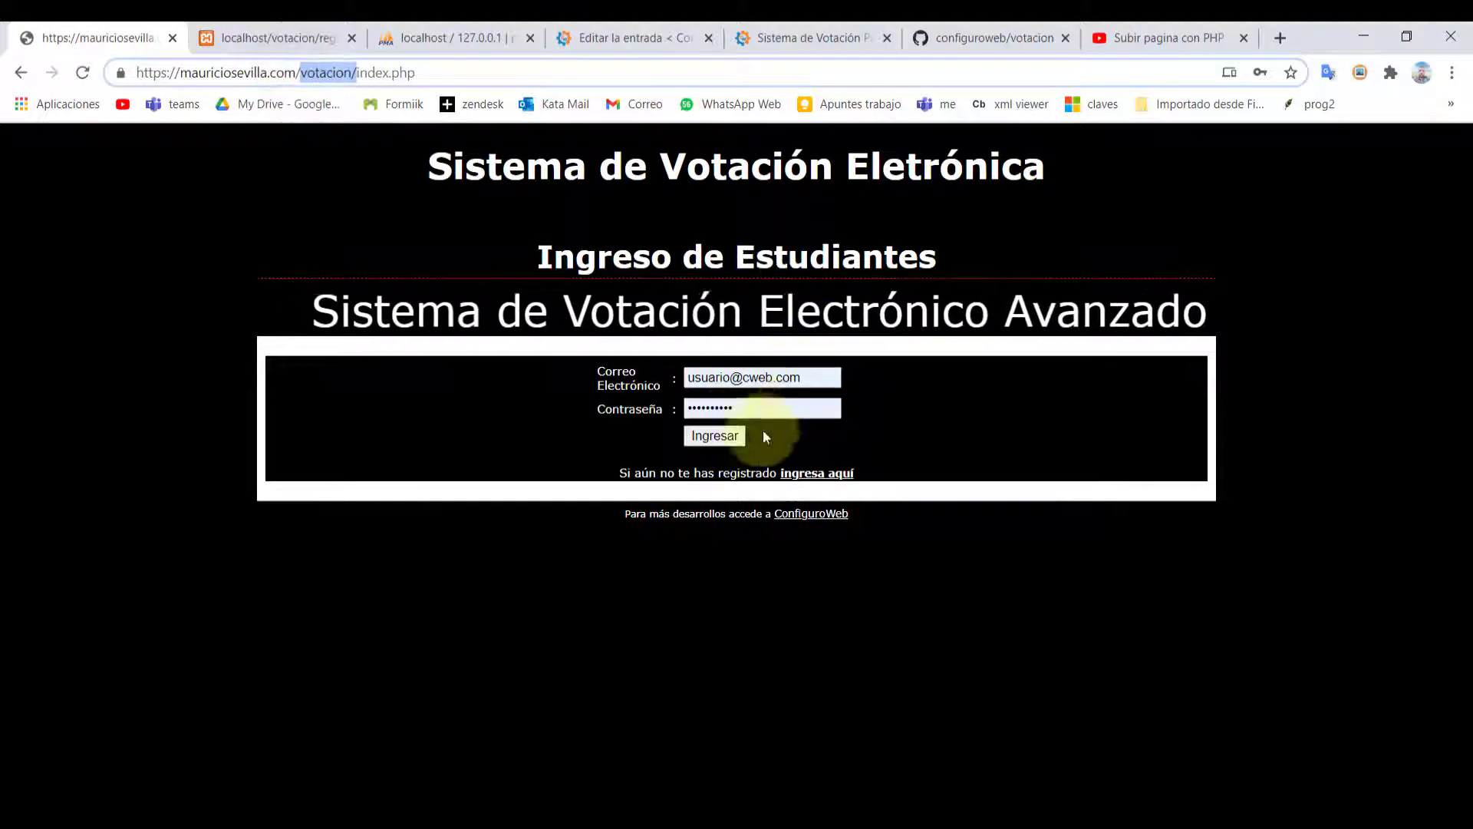
Log in as a student with the saved credentials and accept the alert
{"action": "triple_click", "coordinate": [799, 378]}
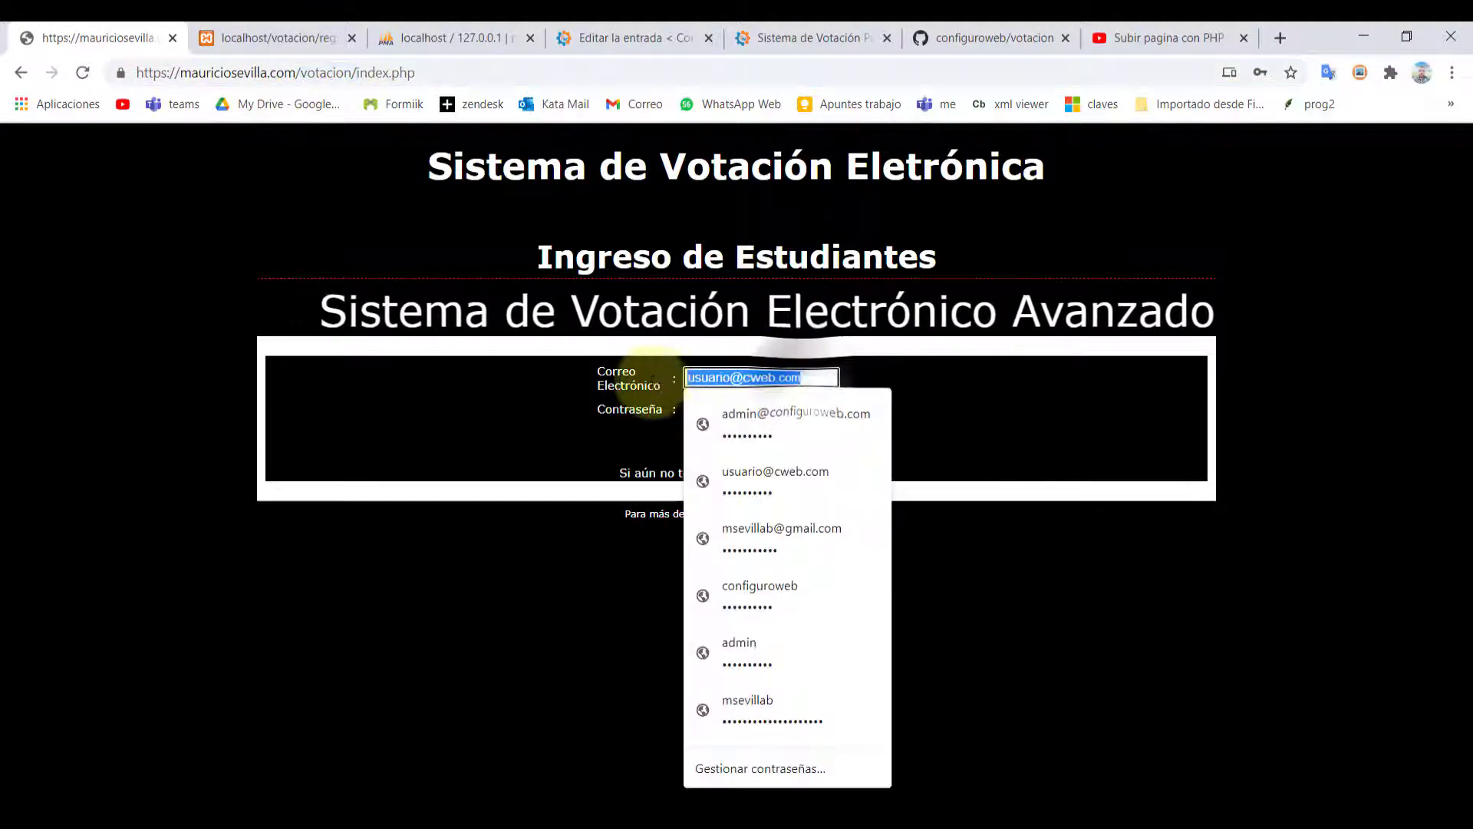
{"action": "left_click", "coordinate": [993, 388]}
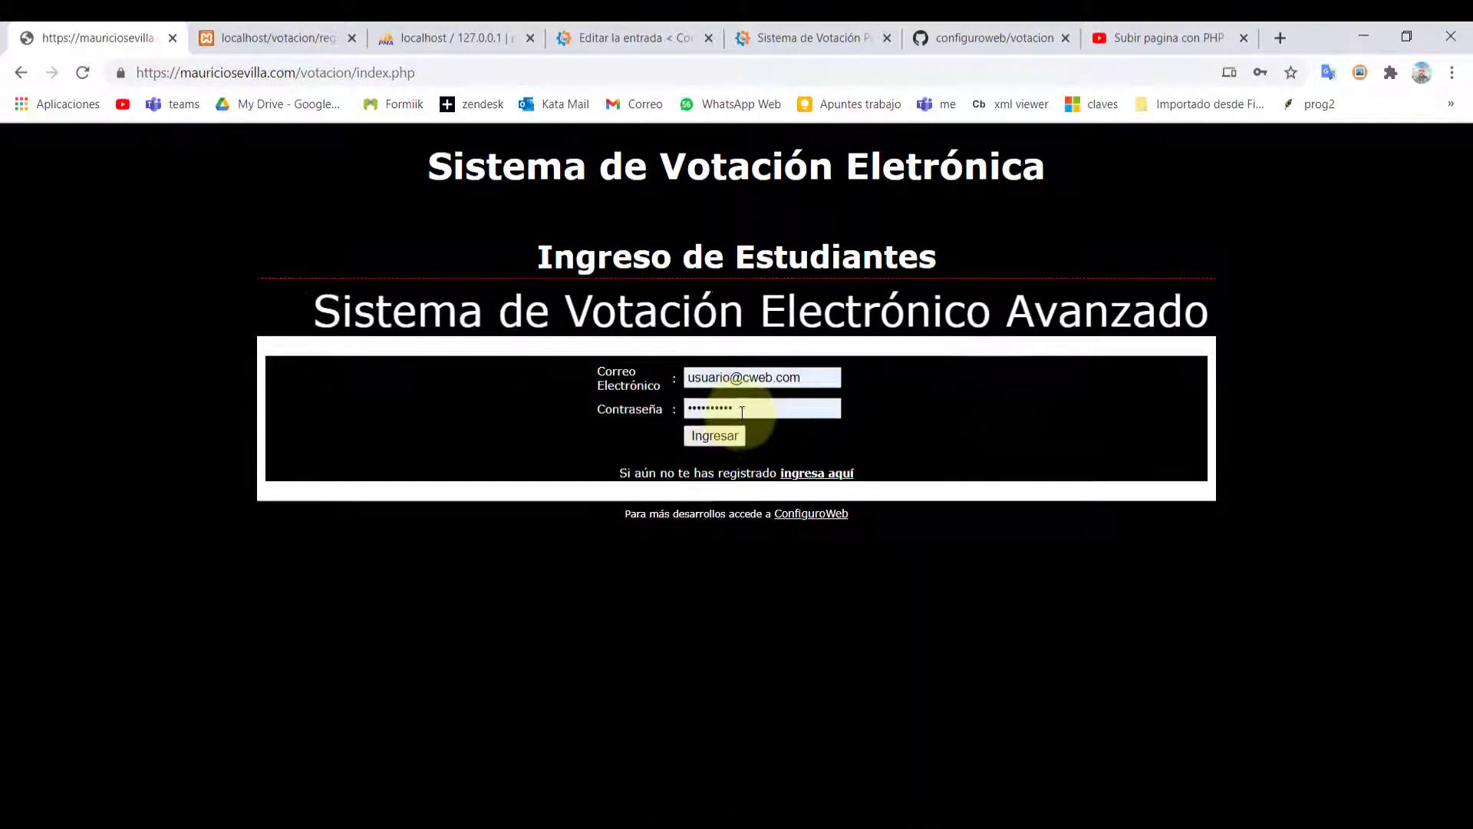
{"action": "left_click", "coordinate": [704, 436]}
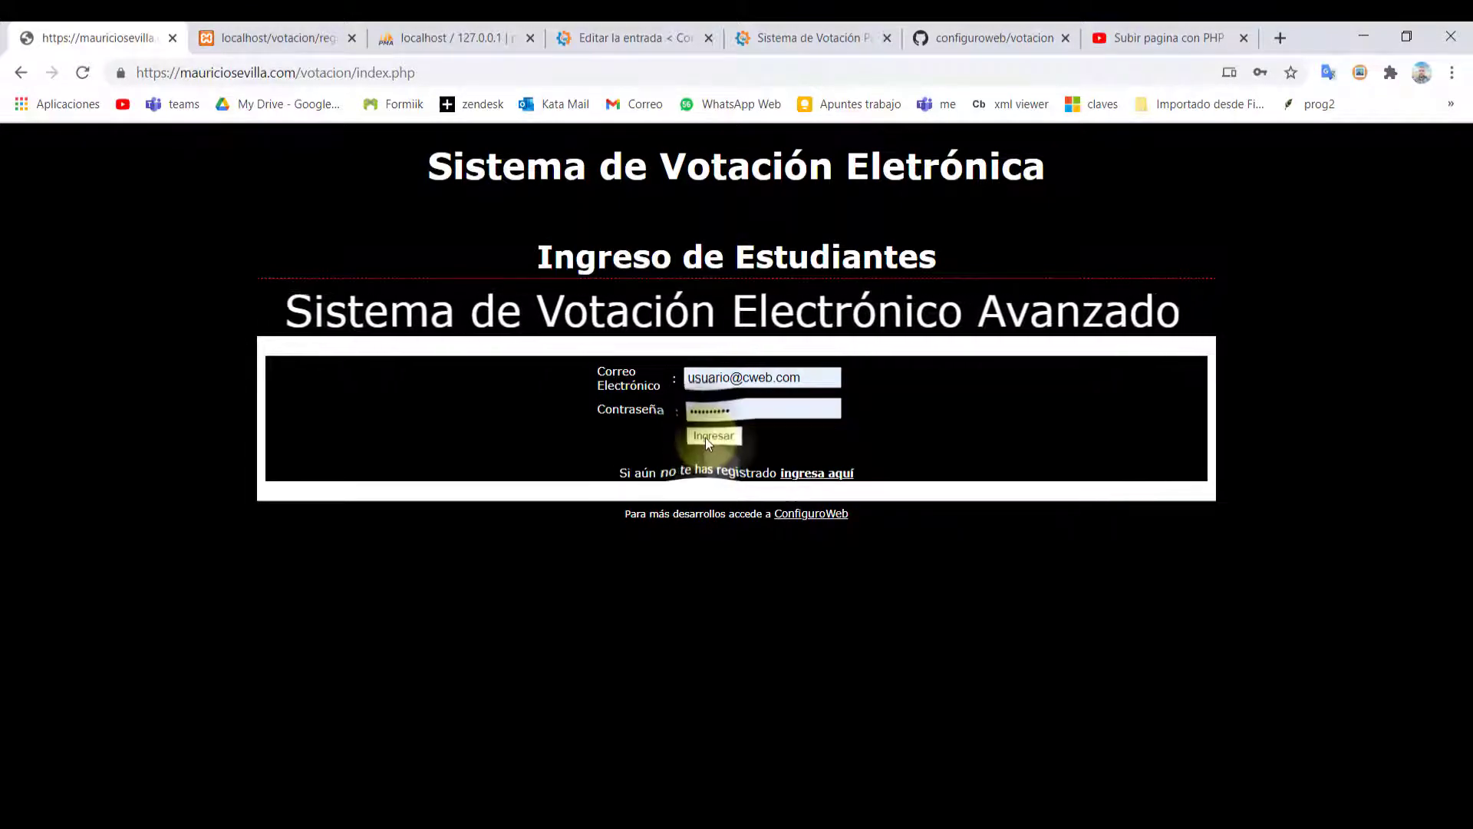
{"action": "left_click", "coordinate": [918, 192]}
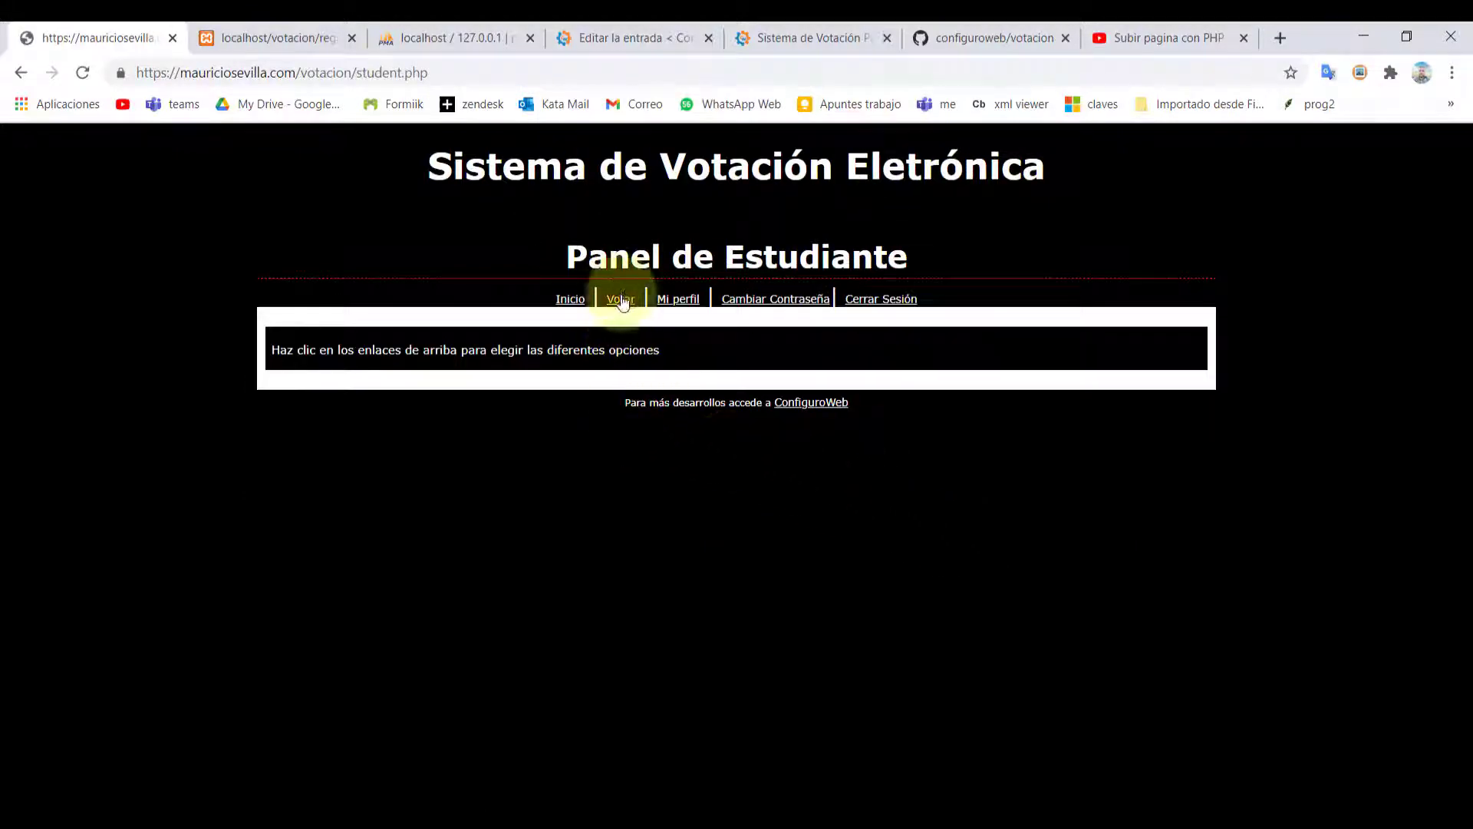
On the Votar page, load the candidates for Personero-9A
{"action": "left_click", "coordinate": [621, 300]}
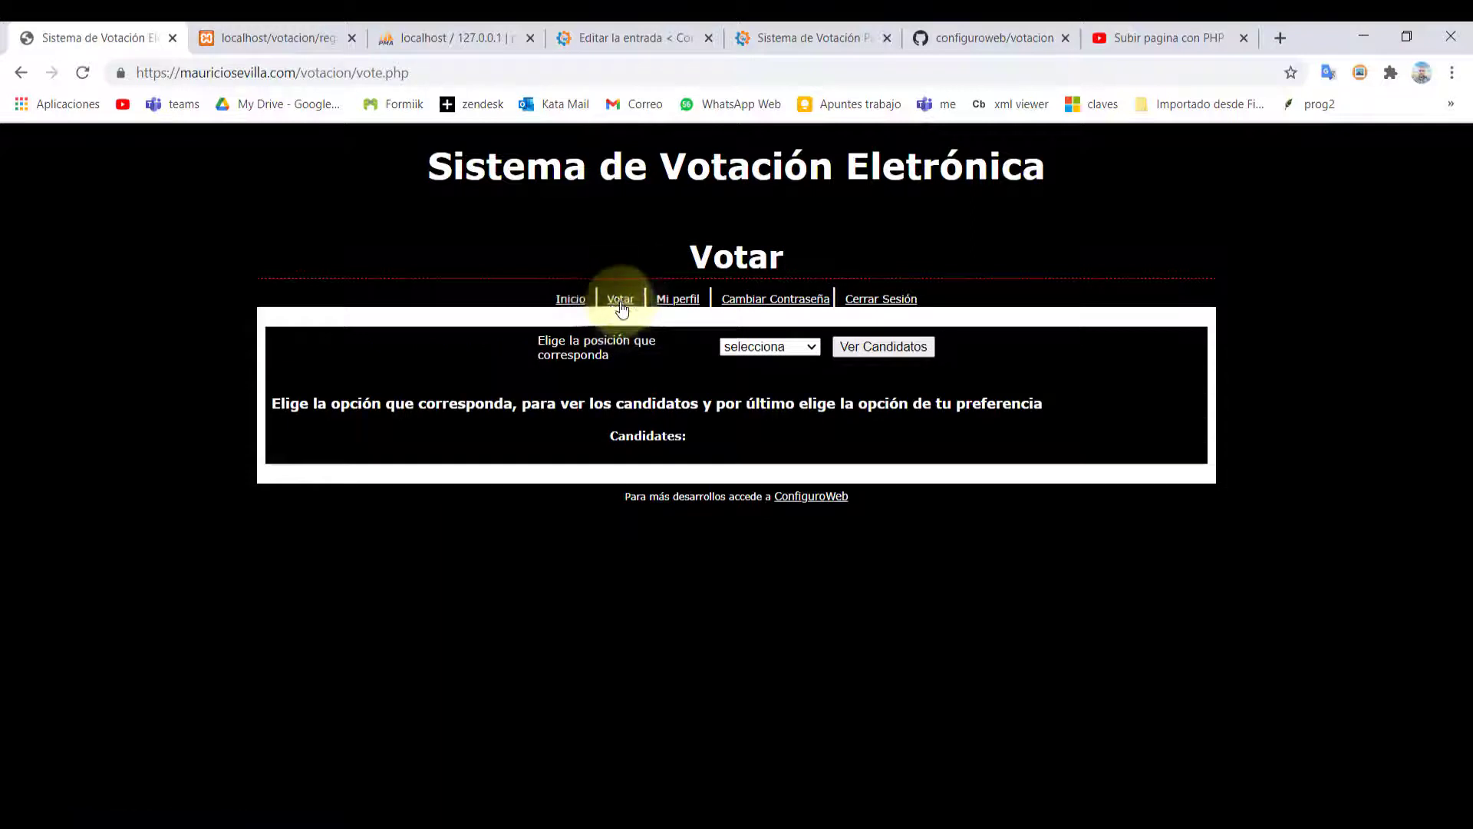
{"action": "left_click", "coordinate": [762, 351]}
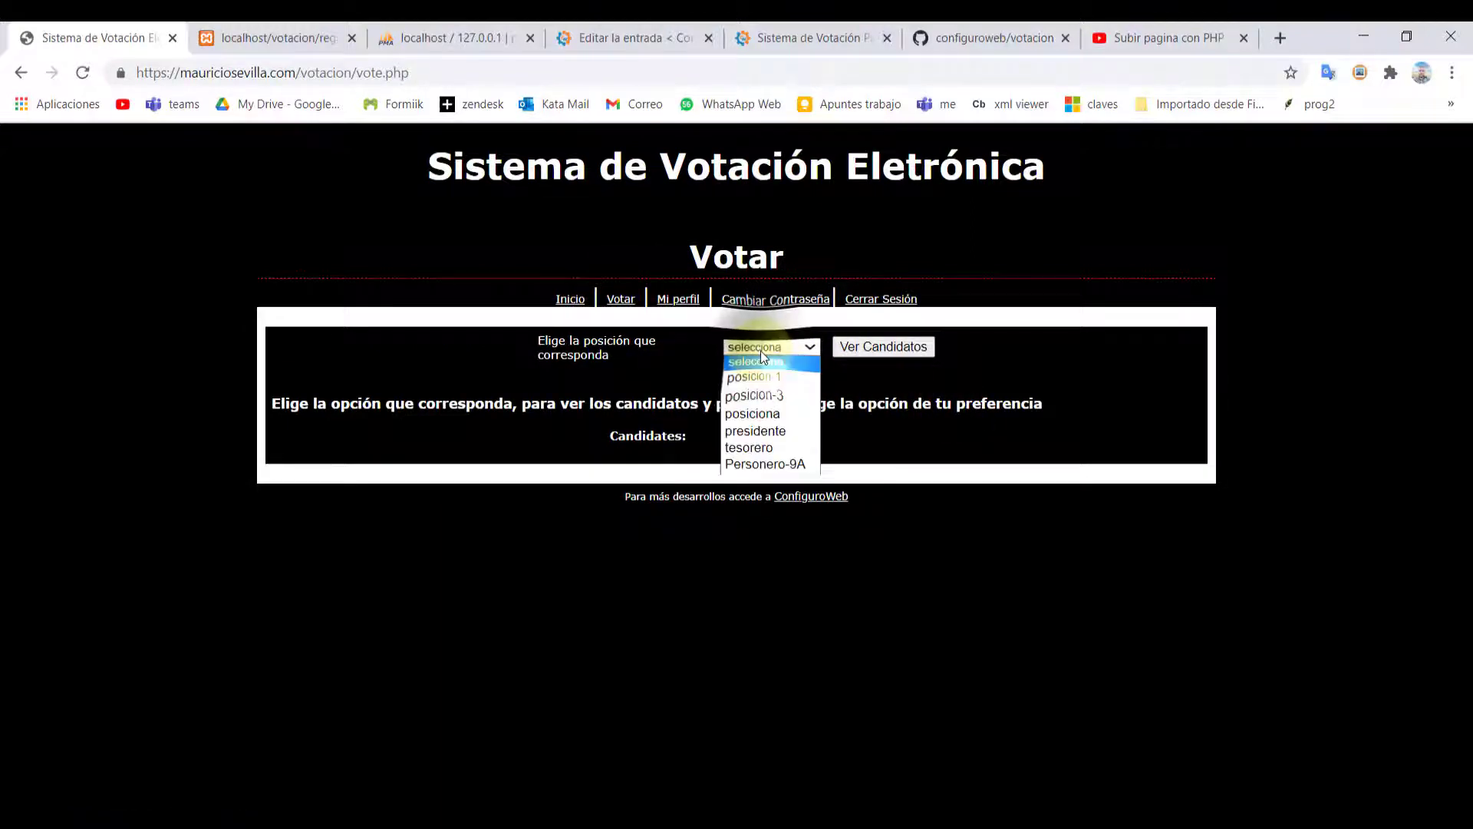
{"action": "left_click", "coordinate": [792, 462]}
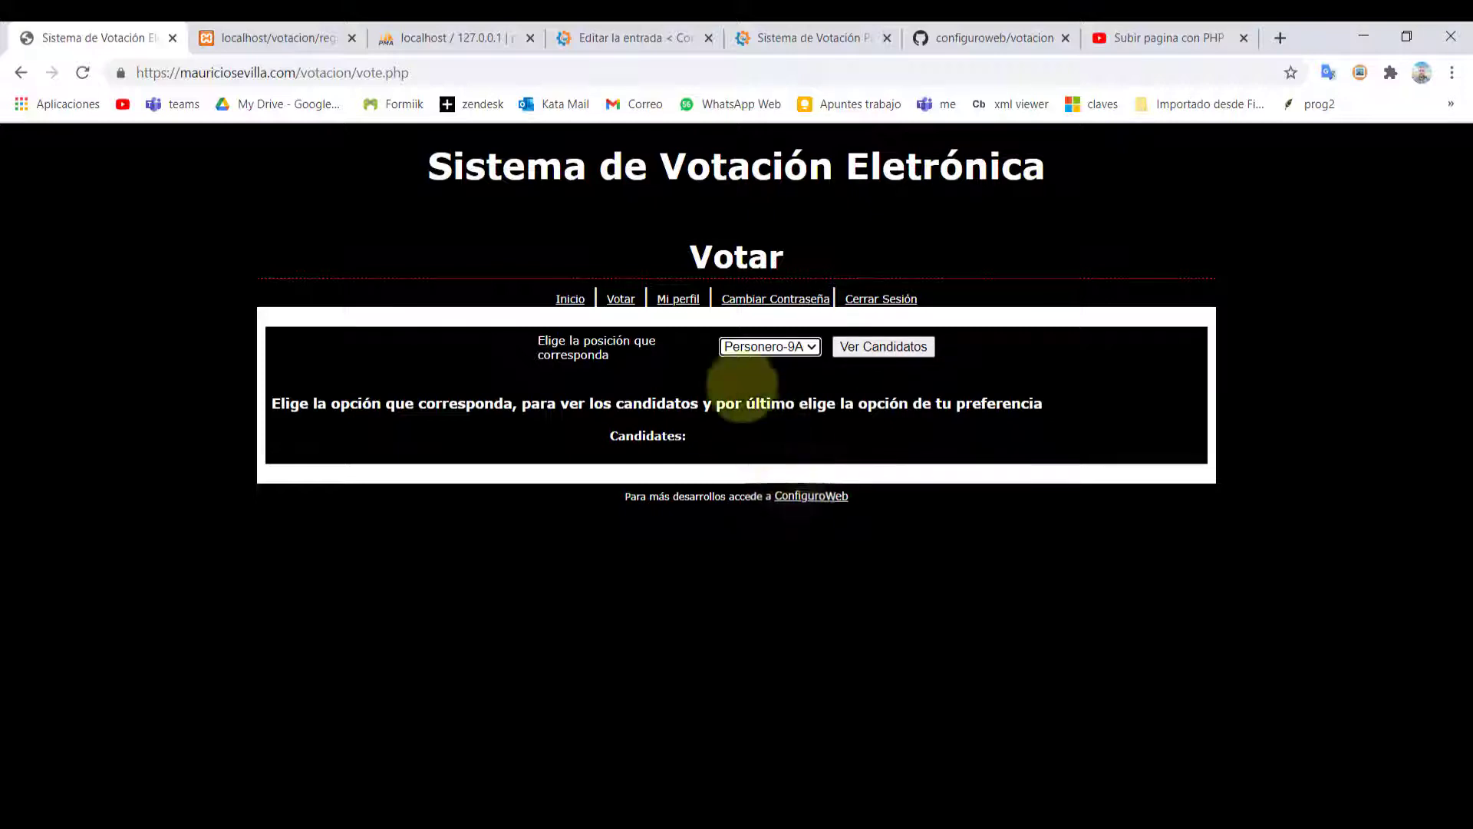
{"action": "left_click", "coordinate": [864, 349]}
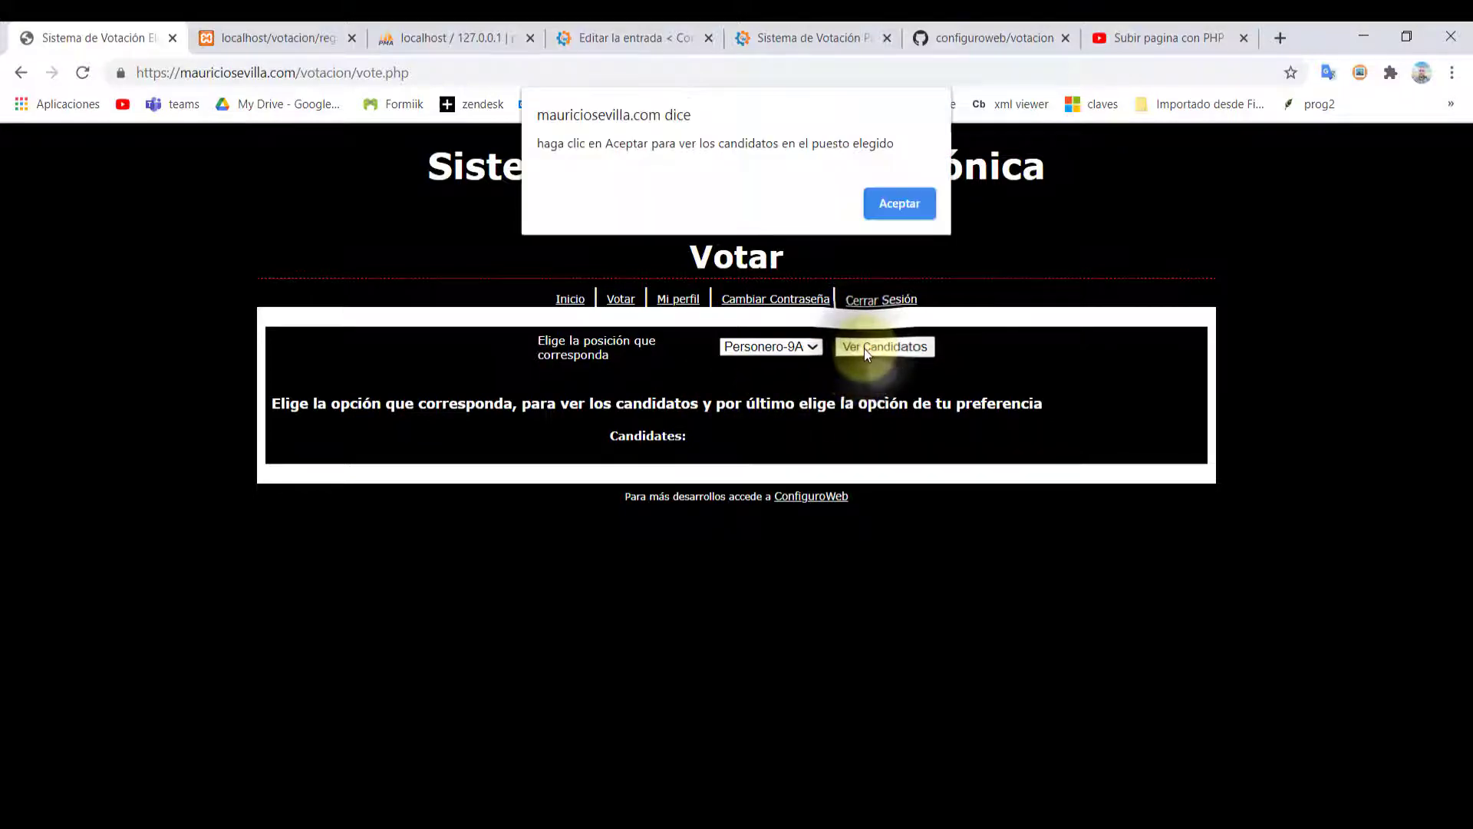
{"action": "left_click", "coordinate": [913, 204]}
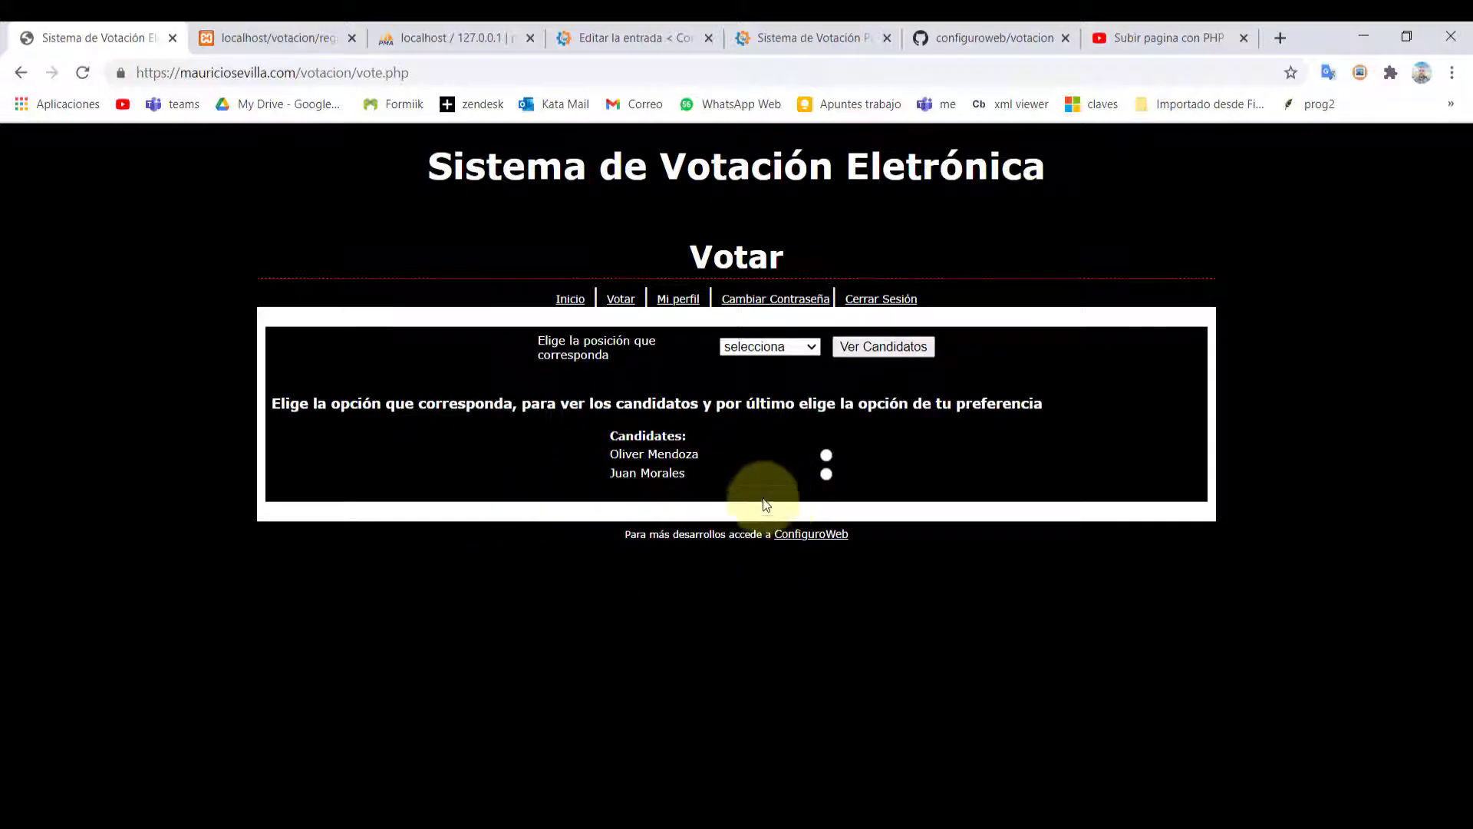
Vote for the second Personero-9A candidate and check the congratulations message
{"action": "left_click", "coordinate": [827, 475]}
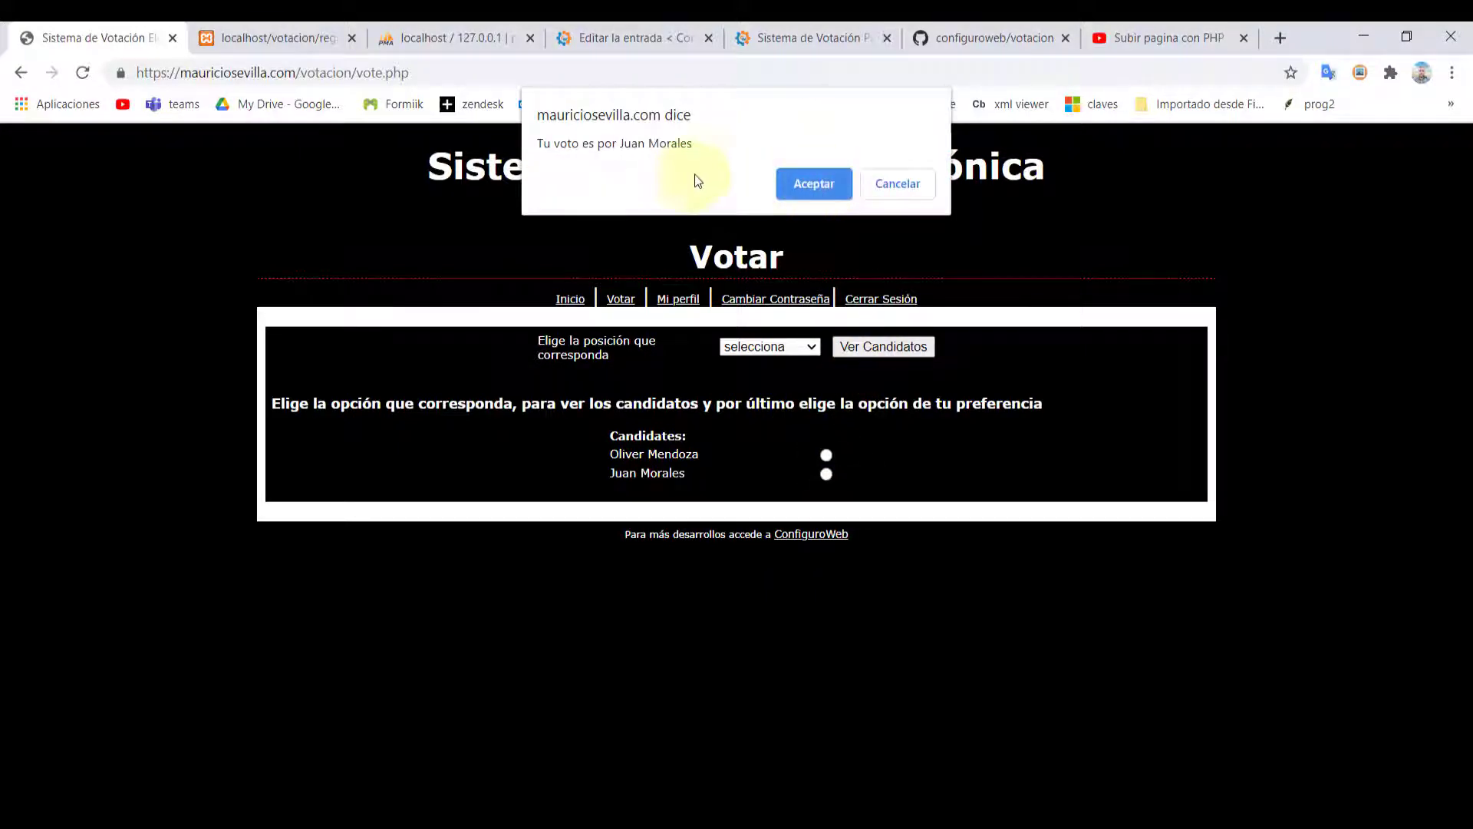
{"action": "left_click", "coordinate": [803, 176]}
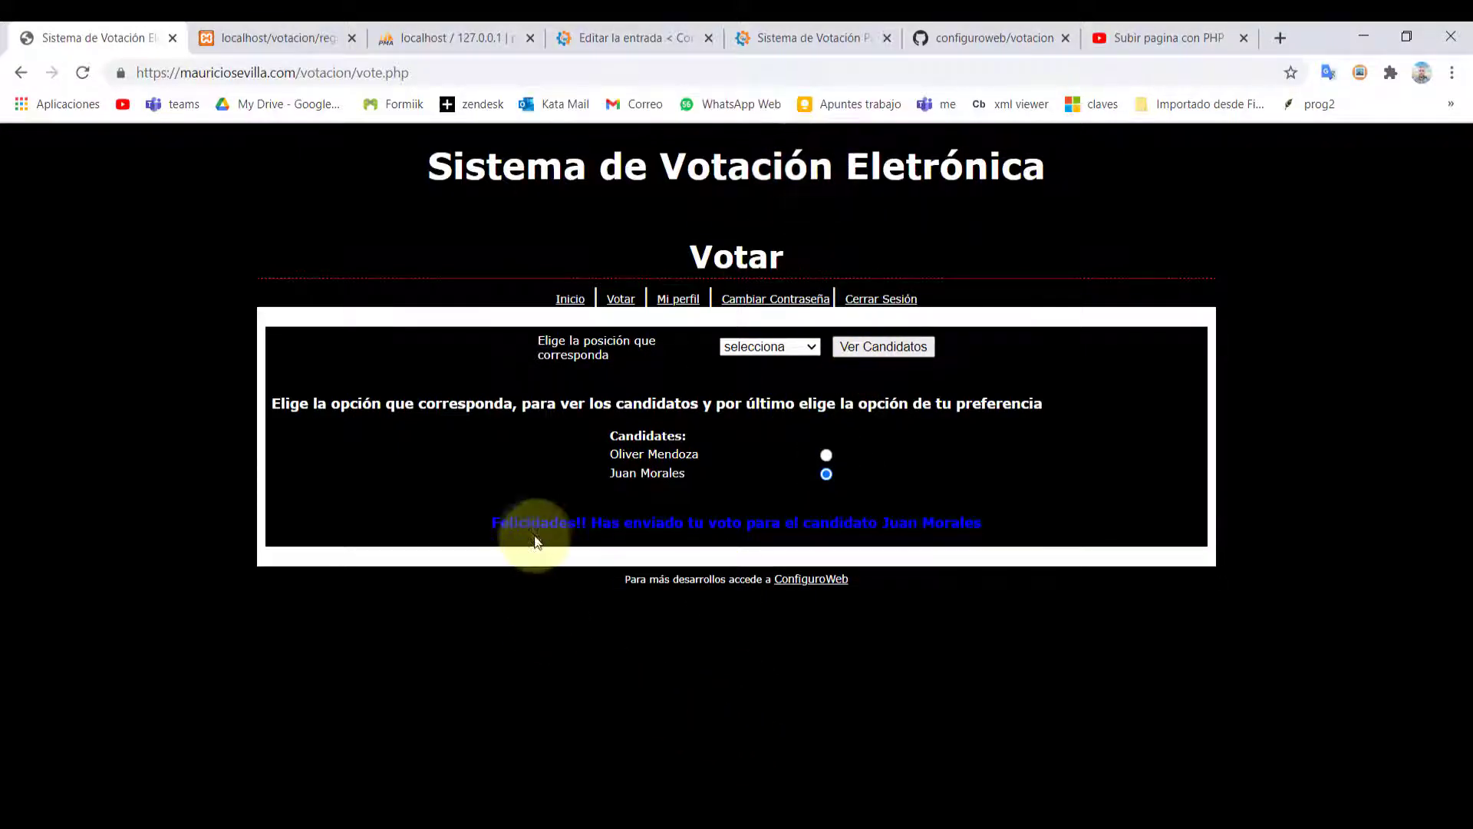
{"action": "left_click_drag", "start_coordinate": [521, 523], "coordinate": [981, 516]}
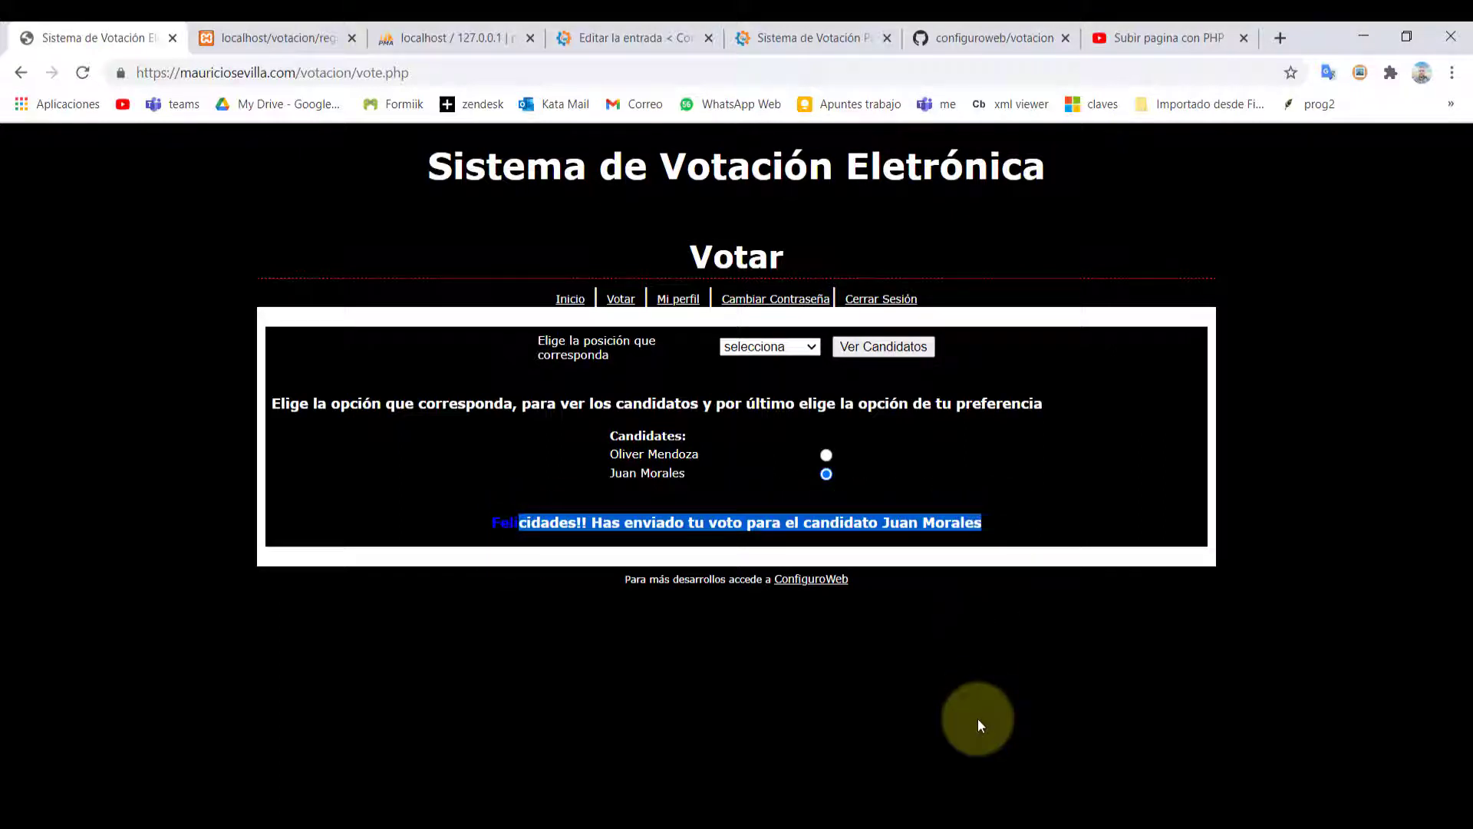
Log out and log back in as the same student
{"action": "left_click", "coordinate": [898, 298]}
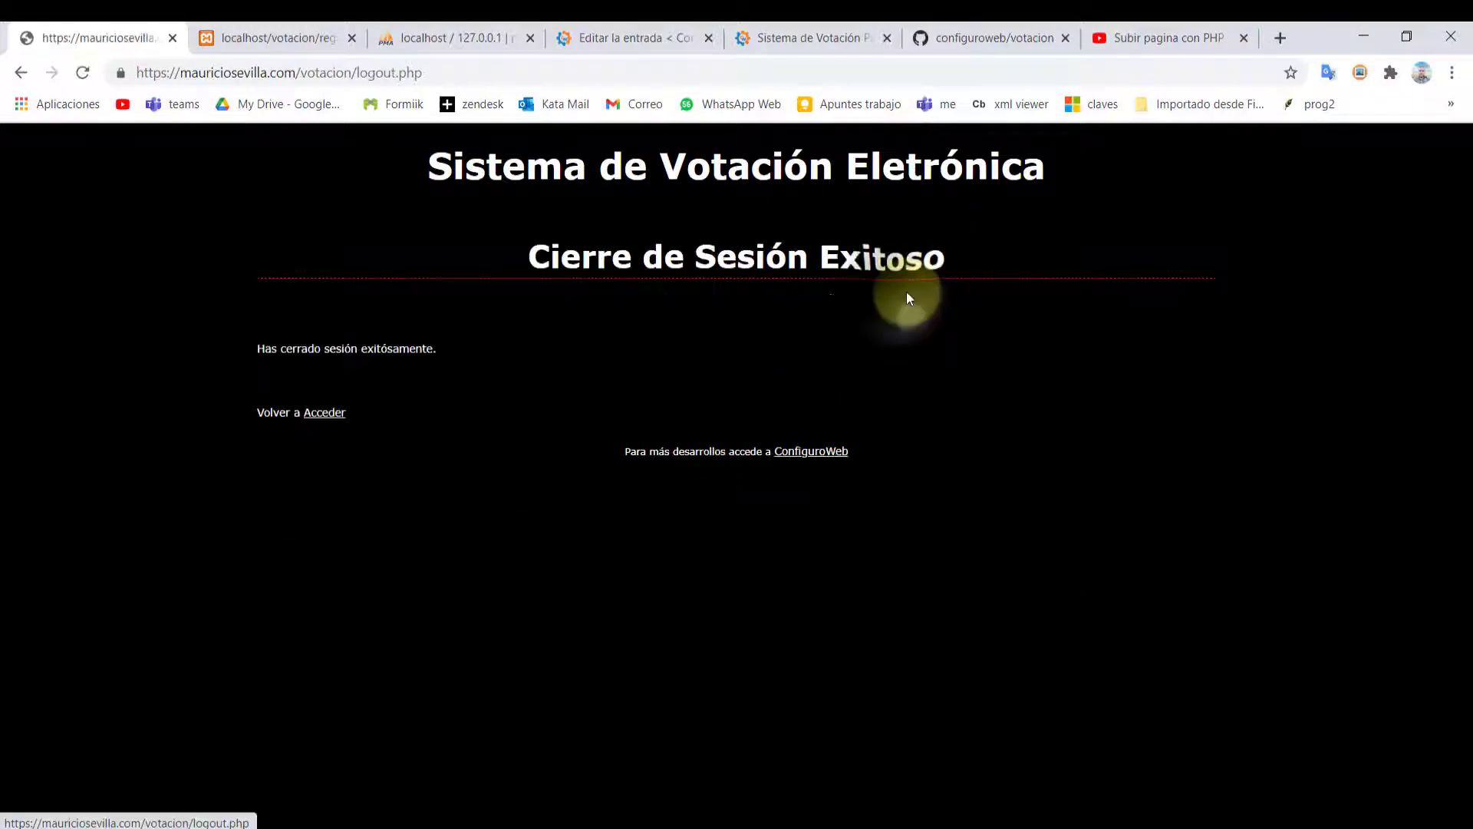
{"action": "left_click", "coordinate": [315, 416]}
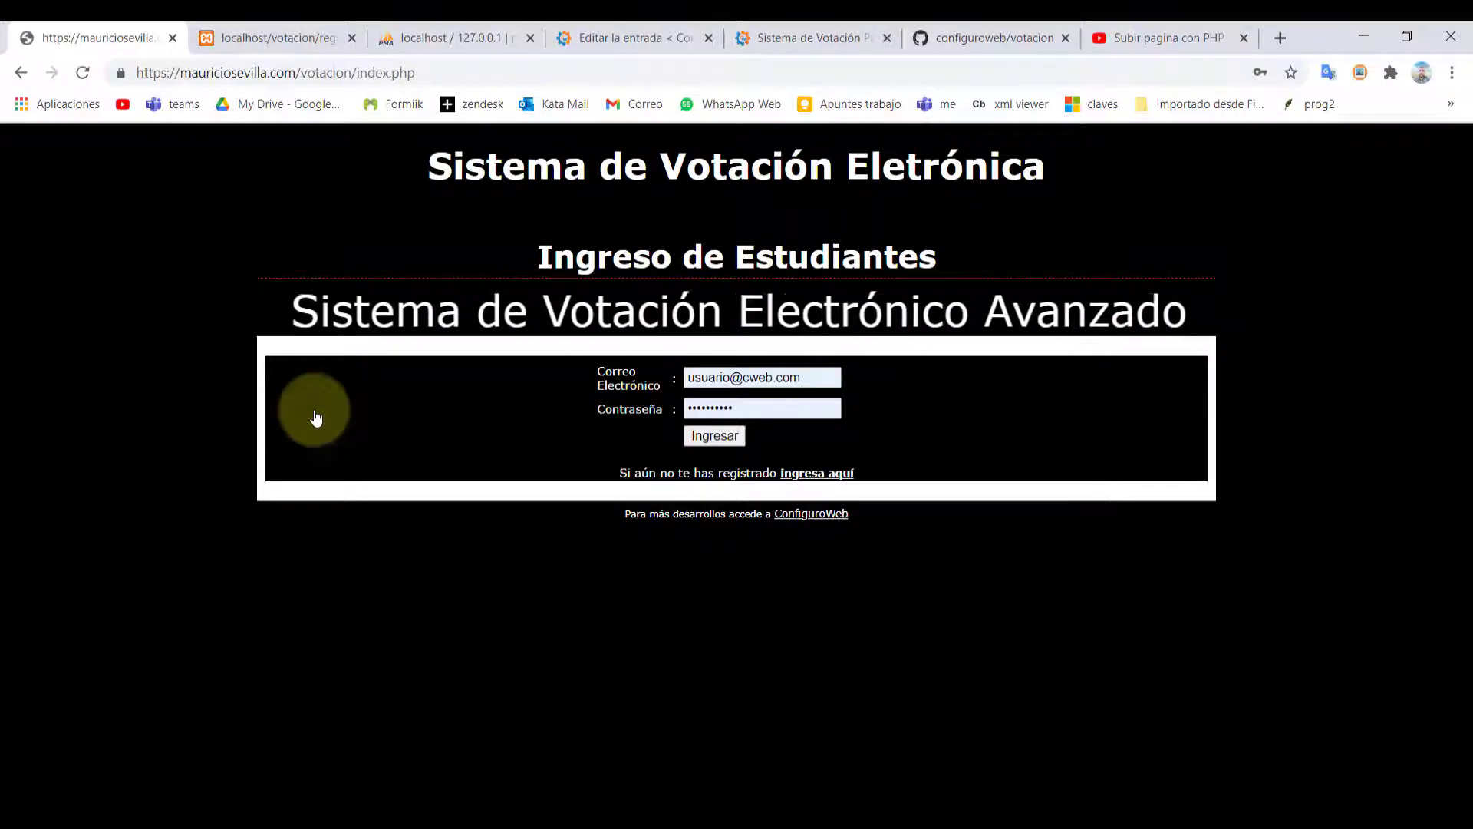
{"action": "left_click", "coordinate": [706, 439]}
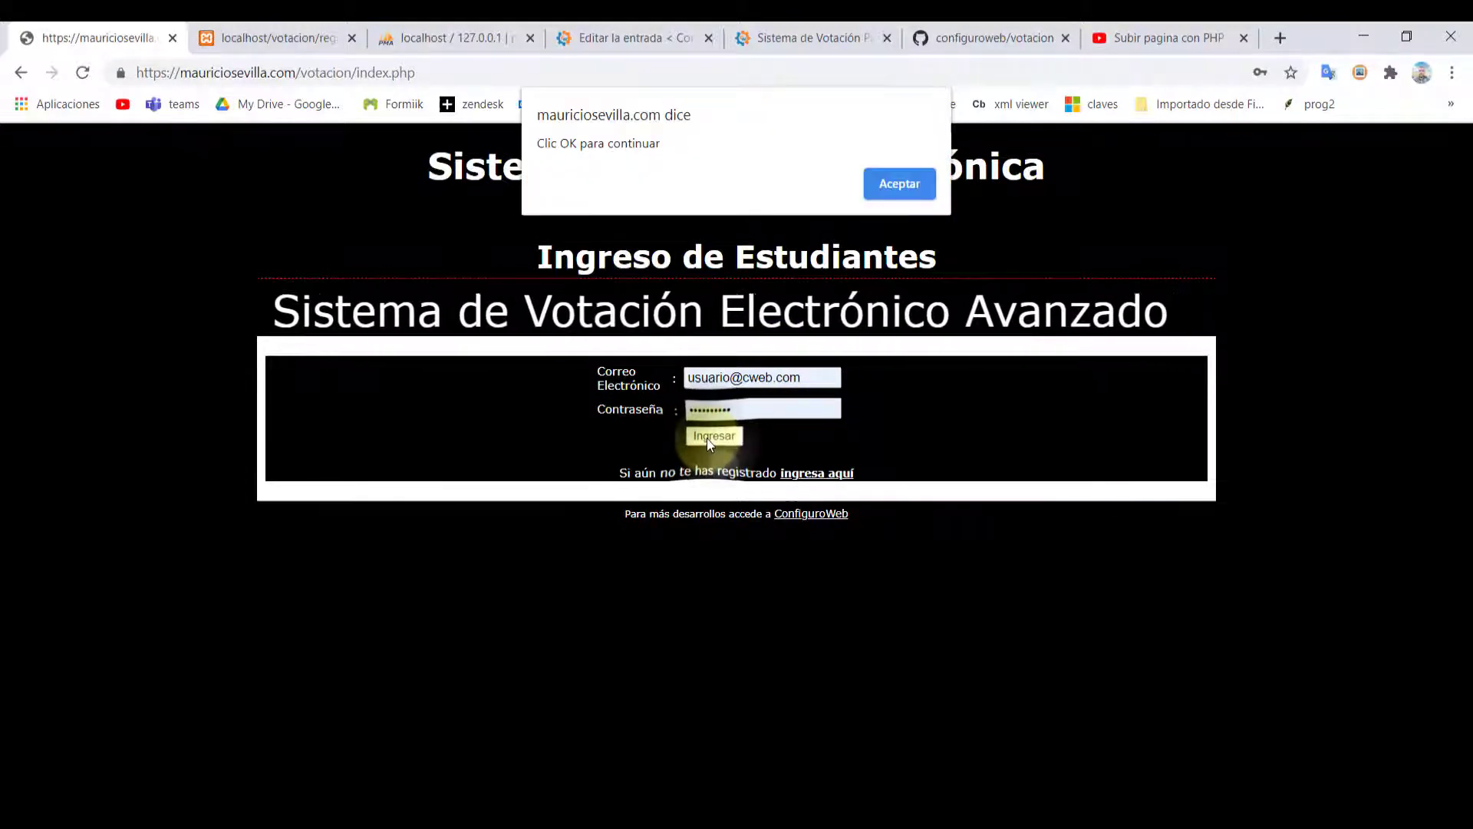
{"action": "left_click", "coordinate": [902, 170]}
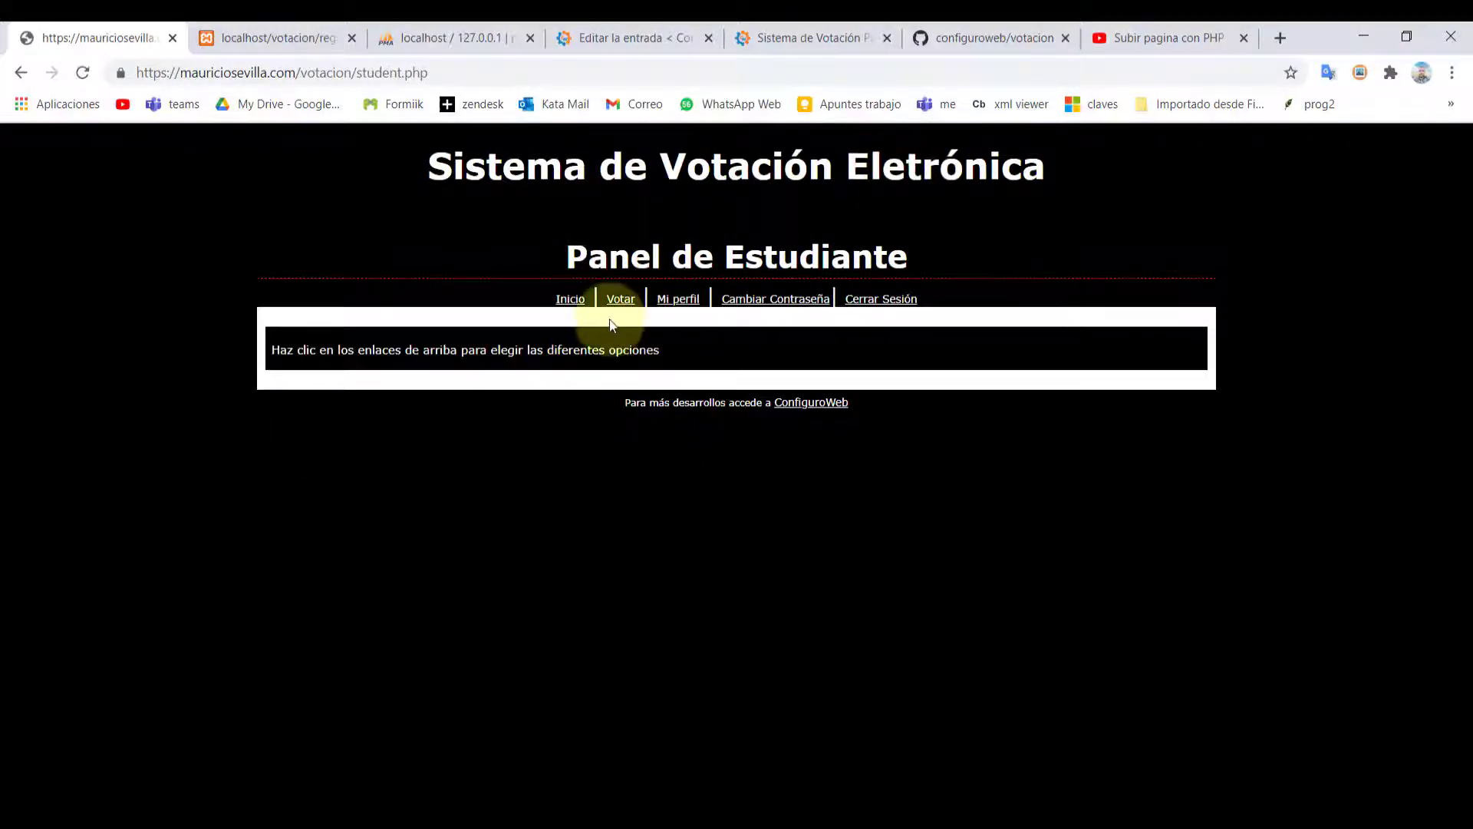
Retry a Personero-9A vote for the first candidate and get the already-voted warning
{"action": "left_click", "coordinate": [620, 300]}
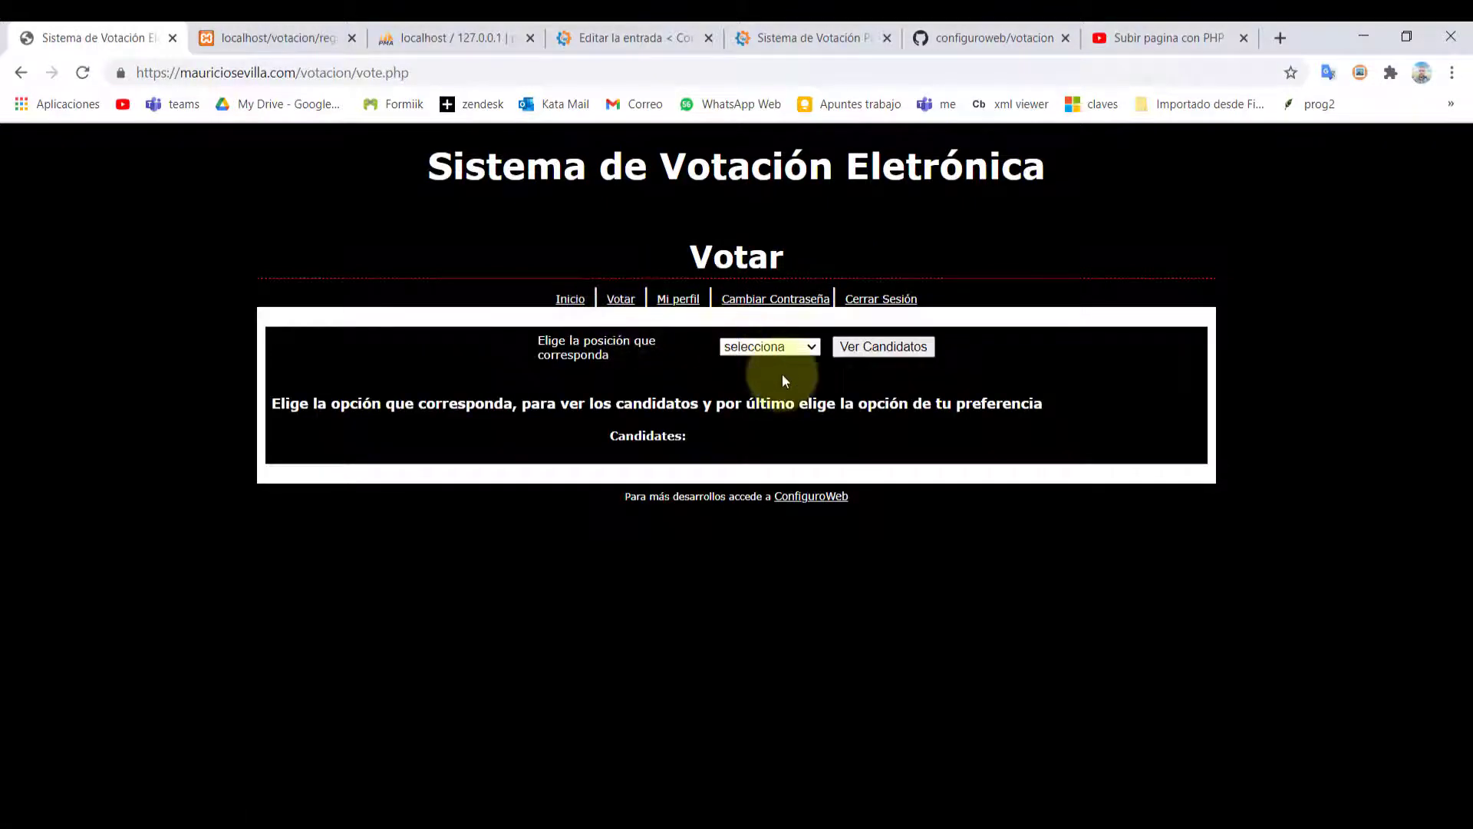
{"action": "left_click", "coordinate": [770, 355]}
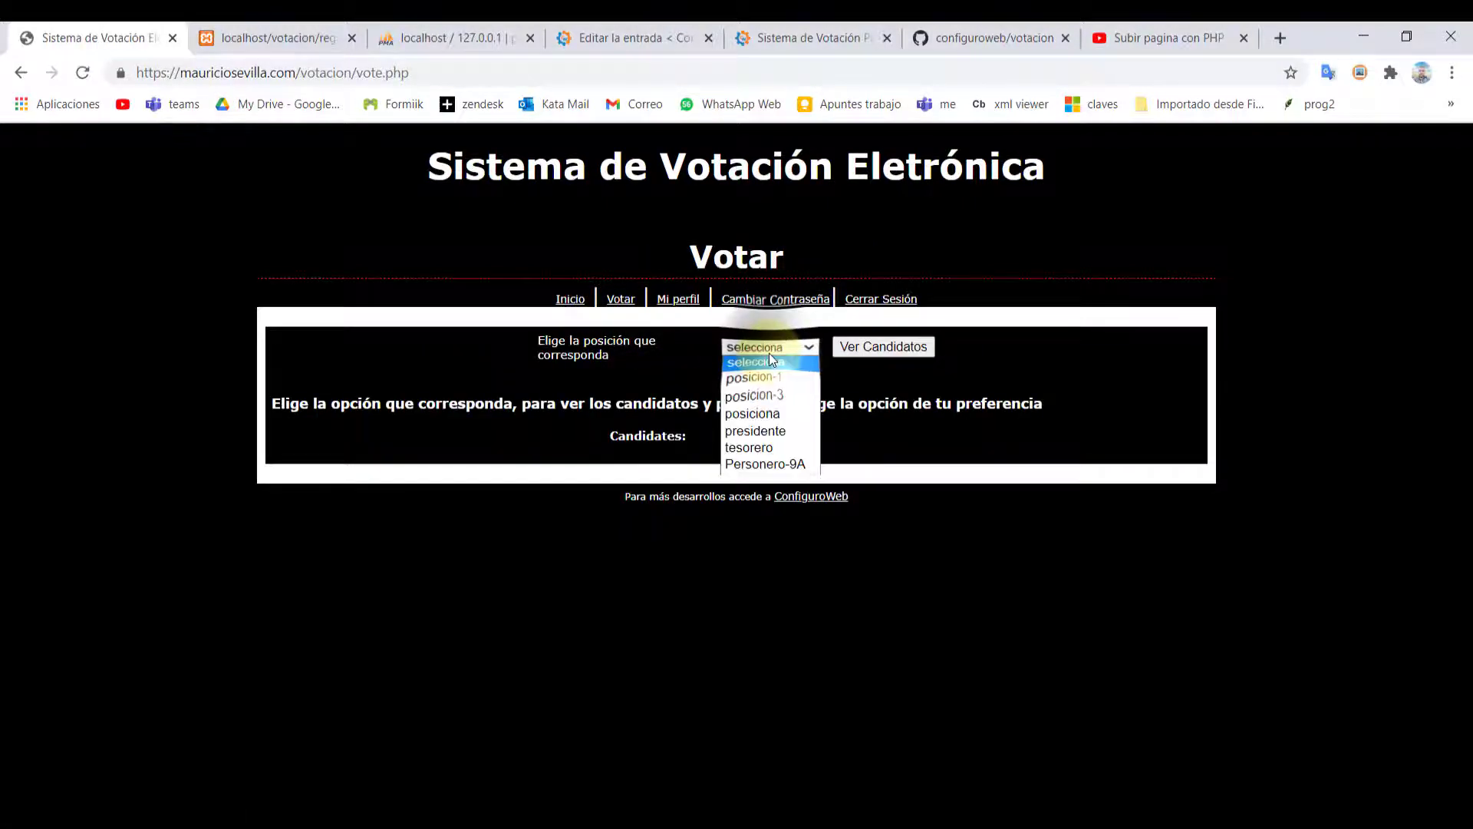
{"action": "left_click", "coordinate": [756, 465]}
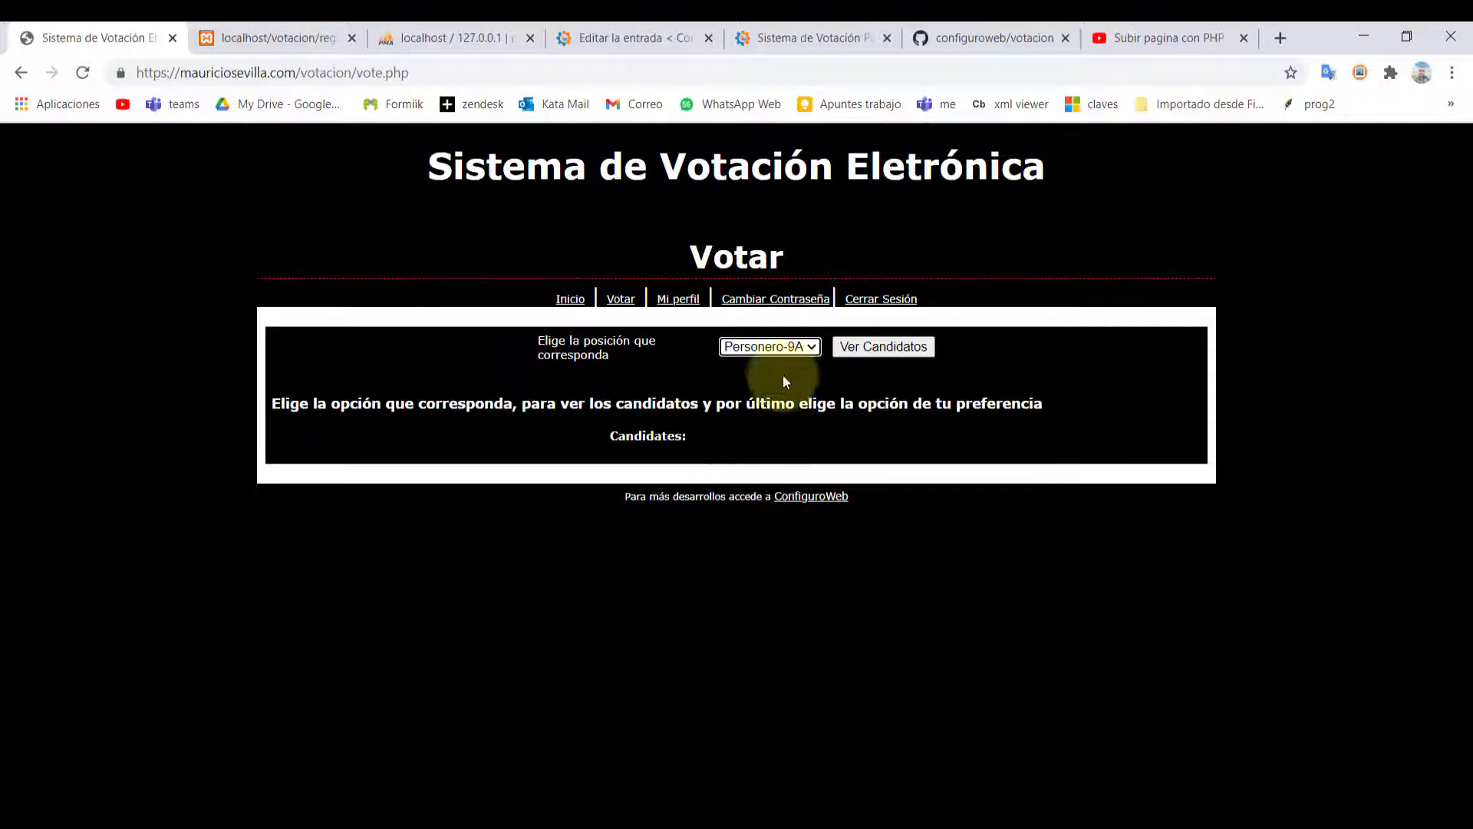
{"action": "left_click", "coordinate": [867, 346]}
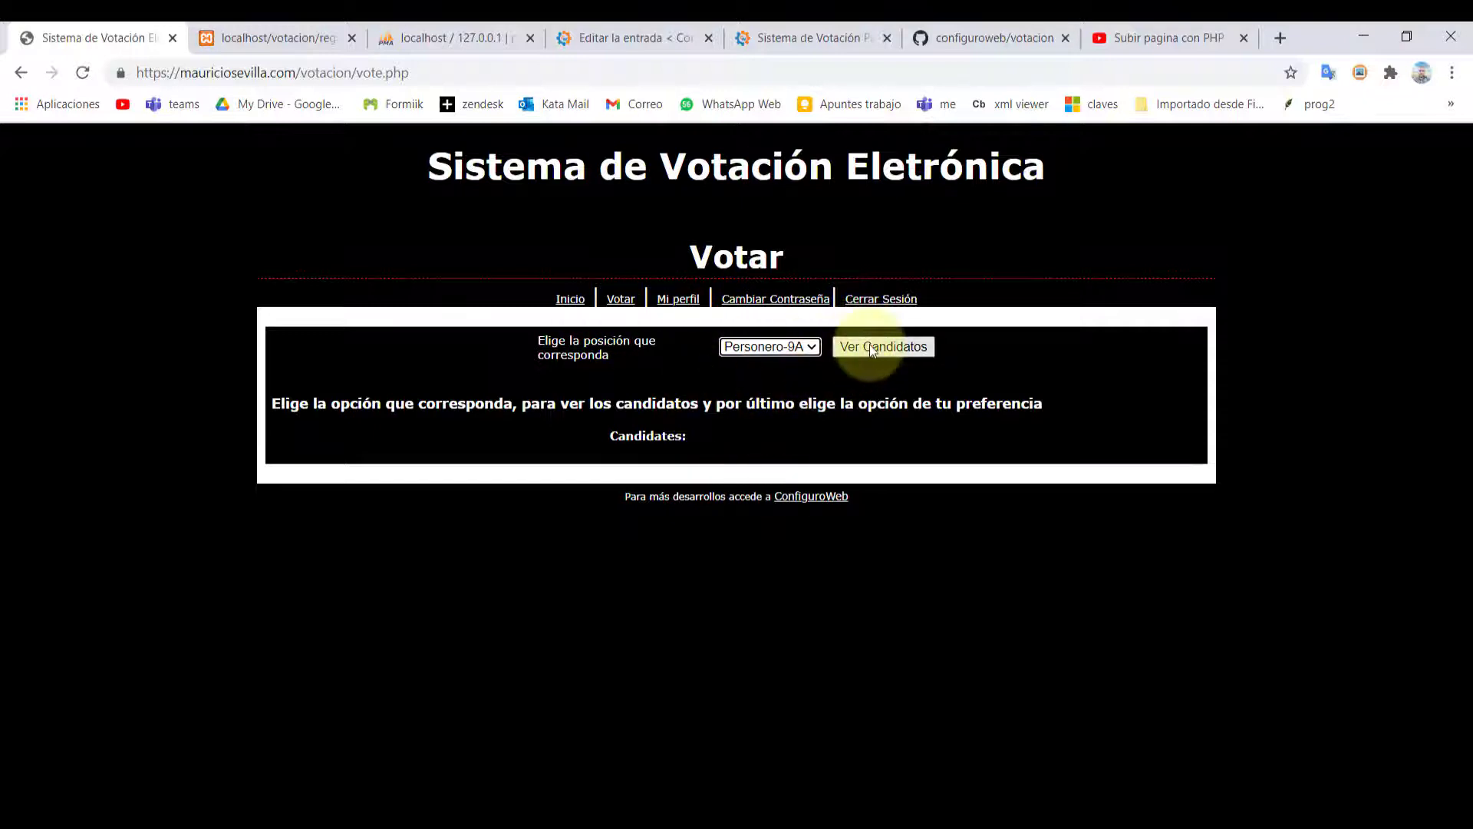
{"action": "left_click", "coordinate": [894, 206]}
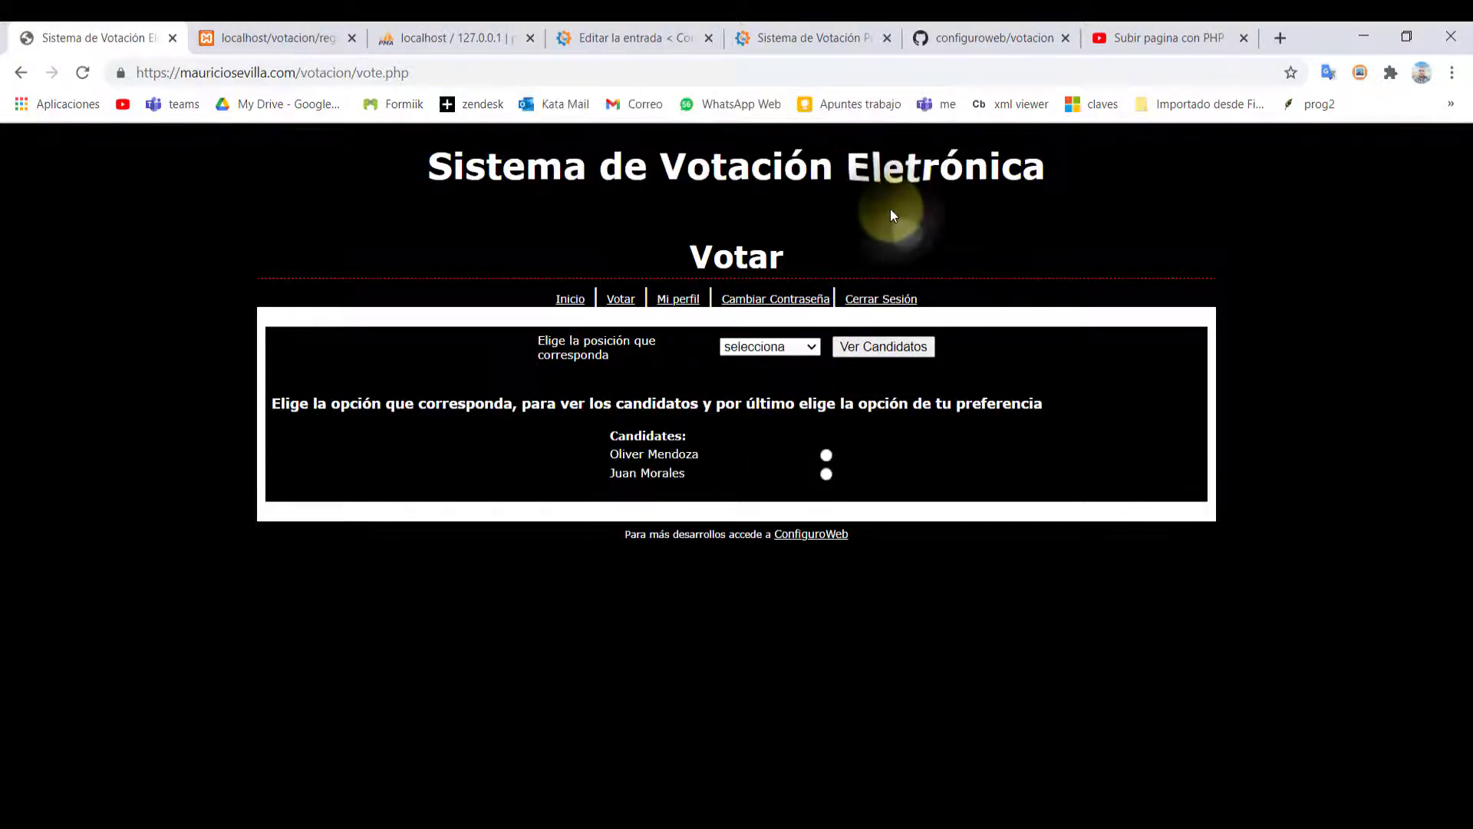
{"action": "left_click", "coordinate": [826, 455]}
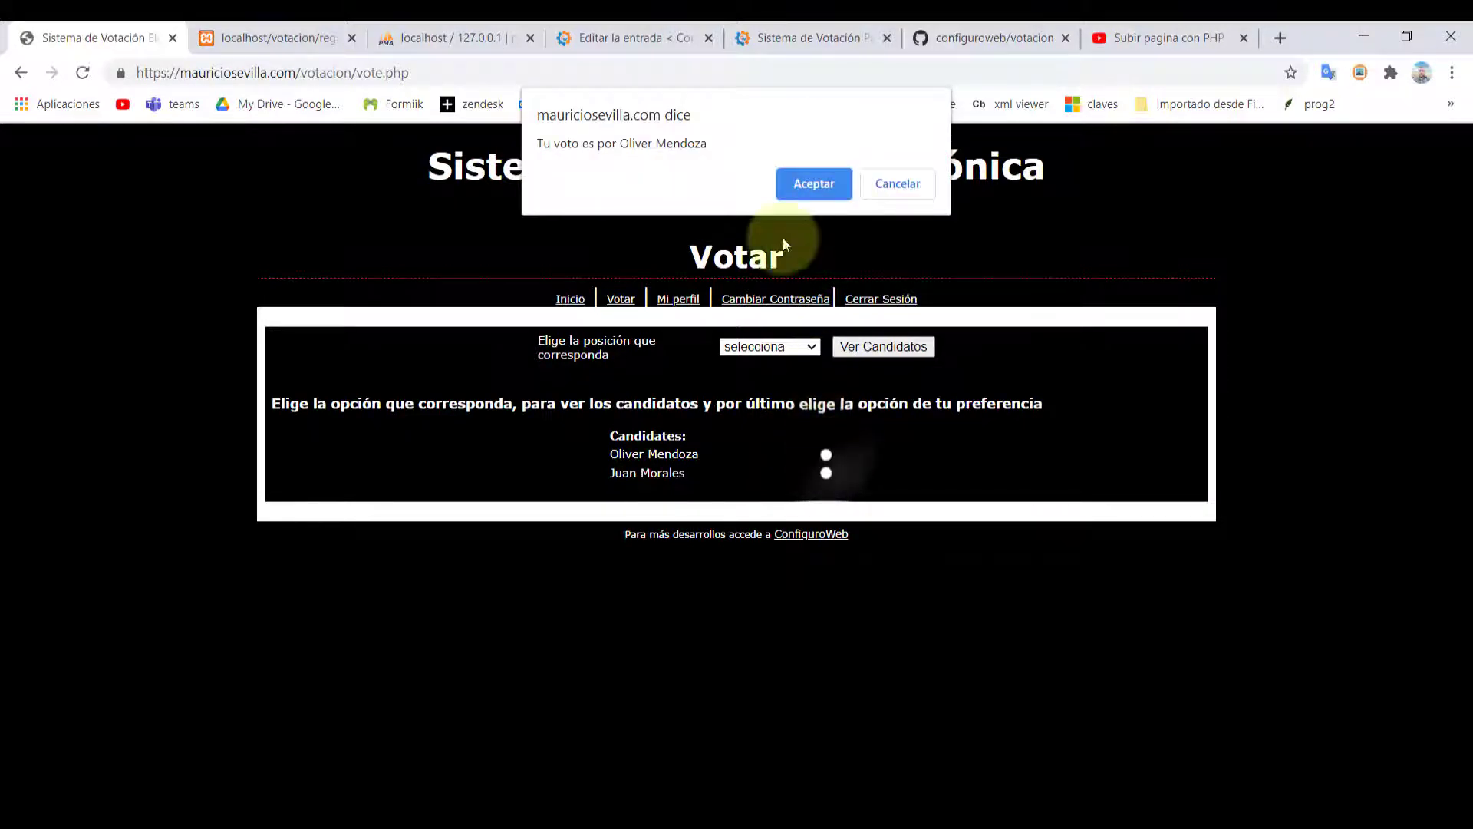
{"action": "left_click", "coordinate": [808, 187]}
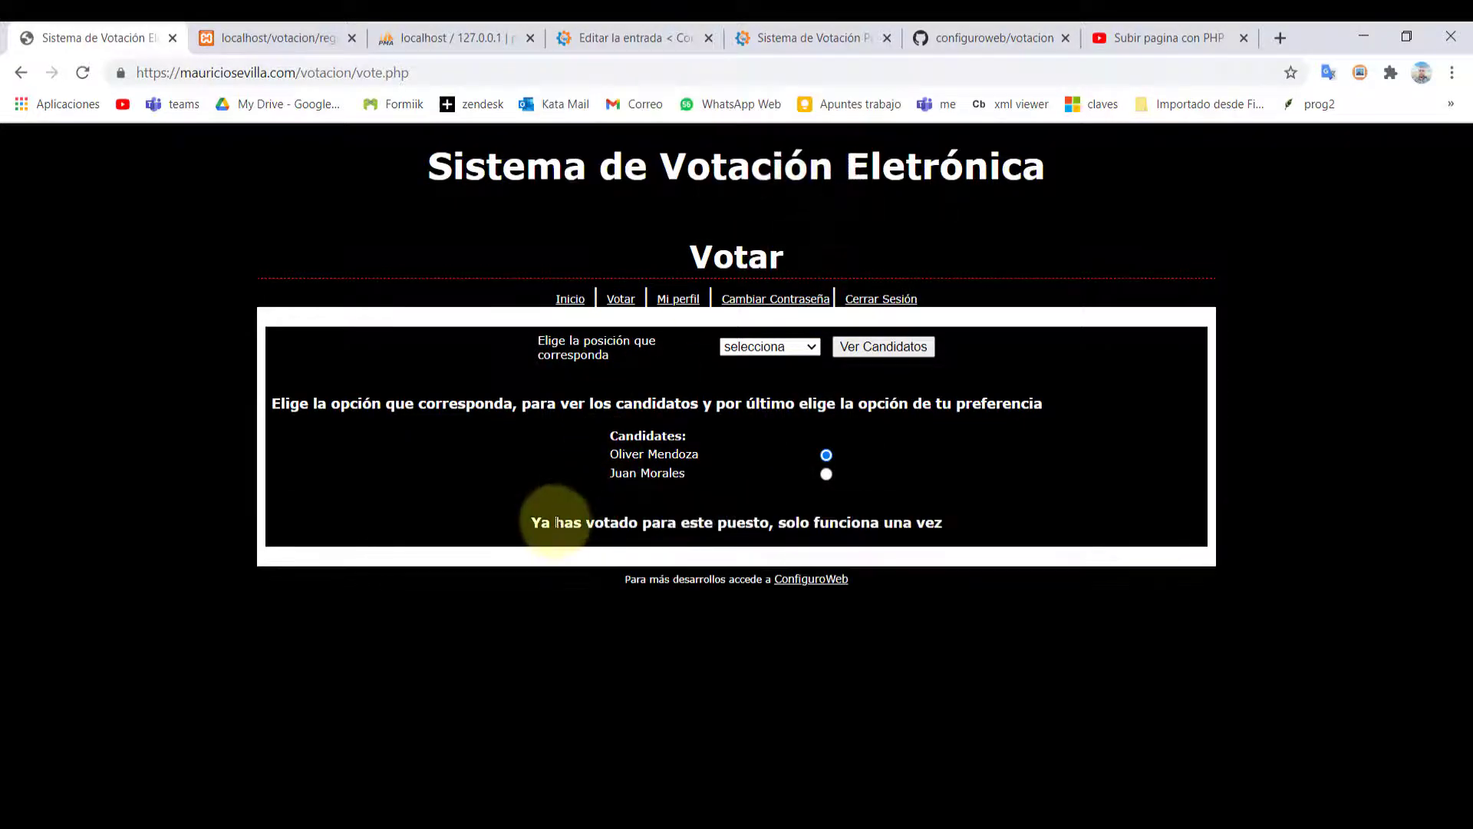
{"action": "left_click_drag", "start_coordinate": [647, 524], "coordinate": [956, 527]}
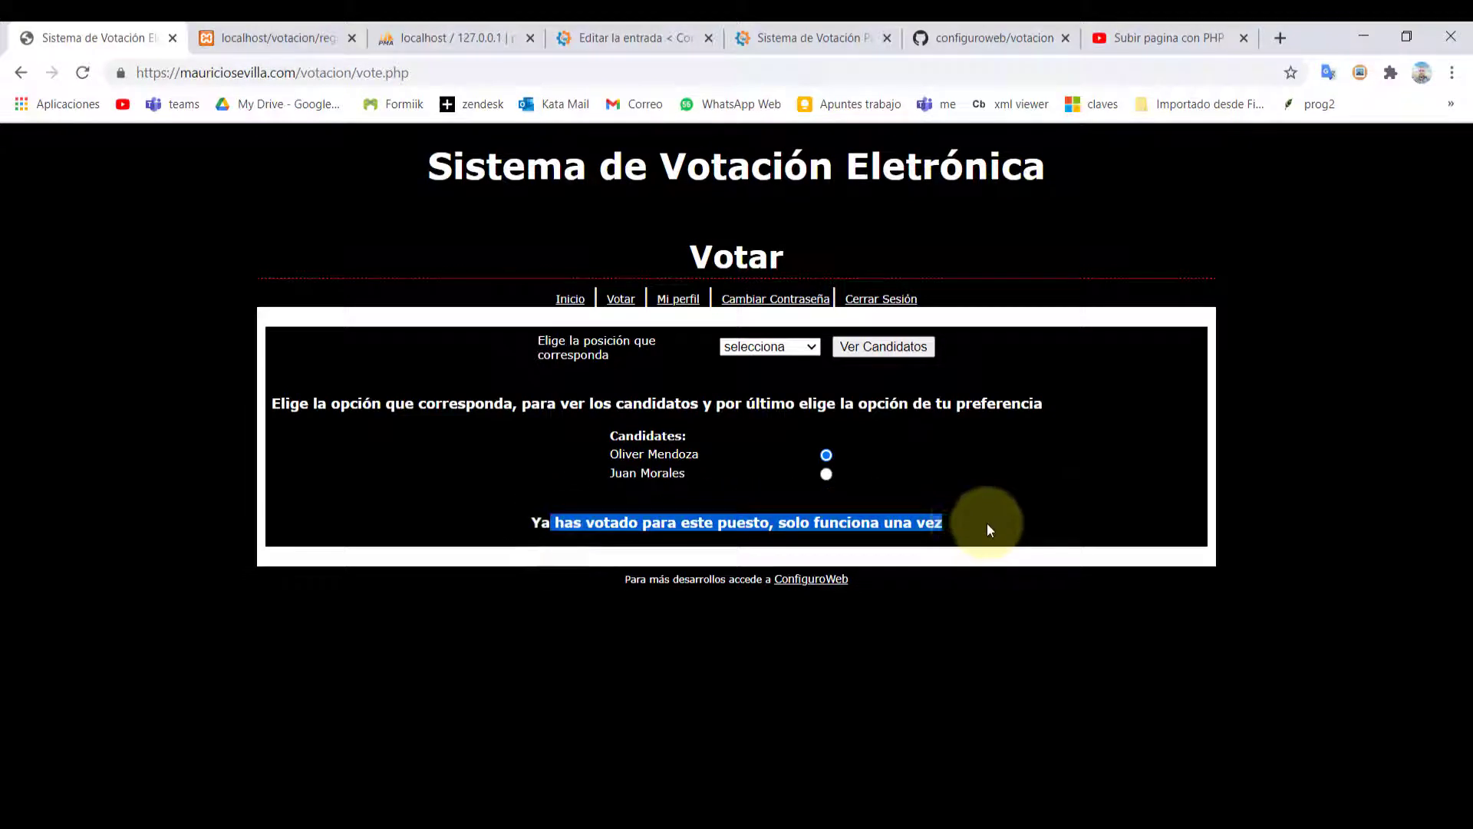
Reload the Personero-9A candidates and retry the second one, which is refused again
{"action": "left_click", "coordinate": [769, 347]}
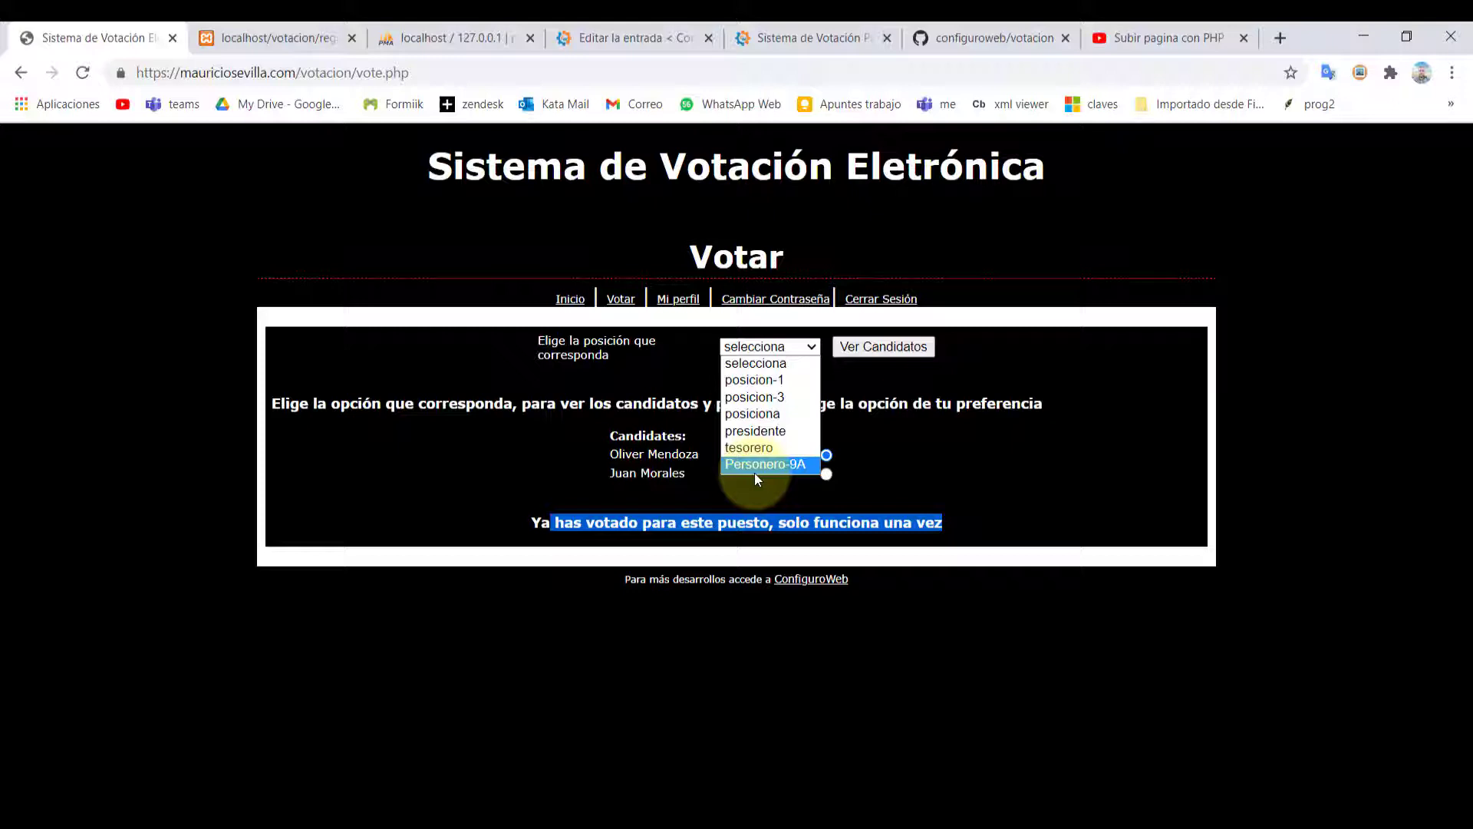
{"action": "left_click", "coordinate": [750, 464]}
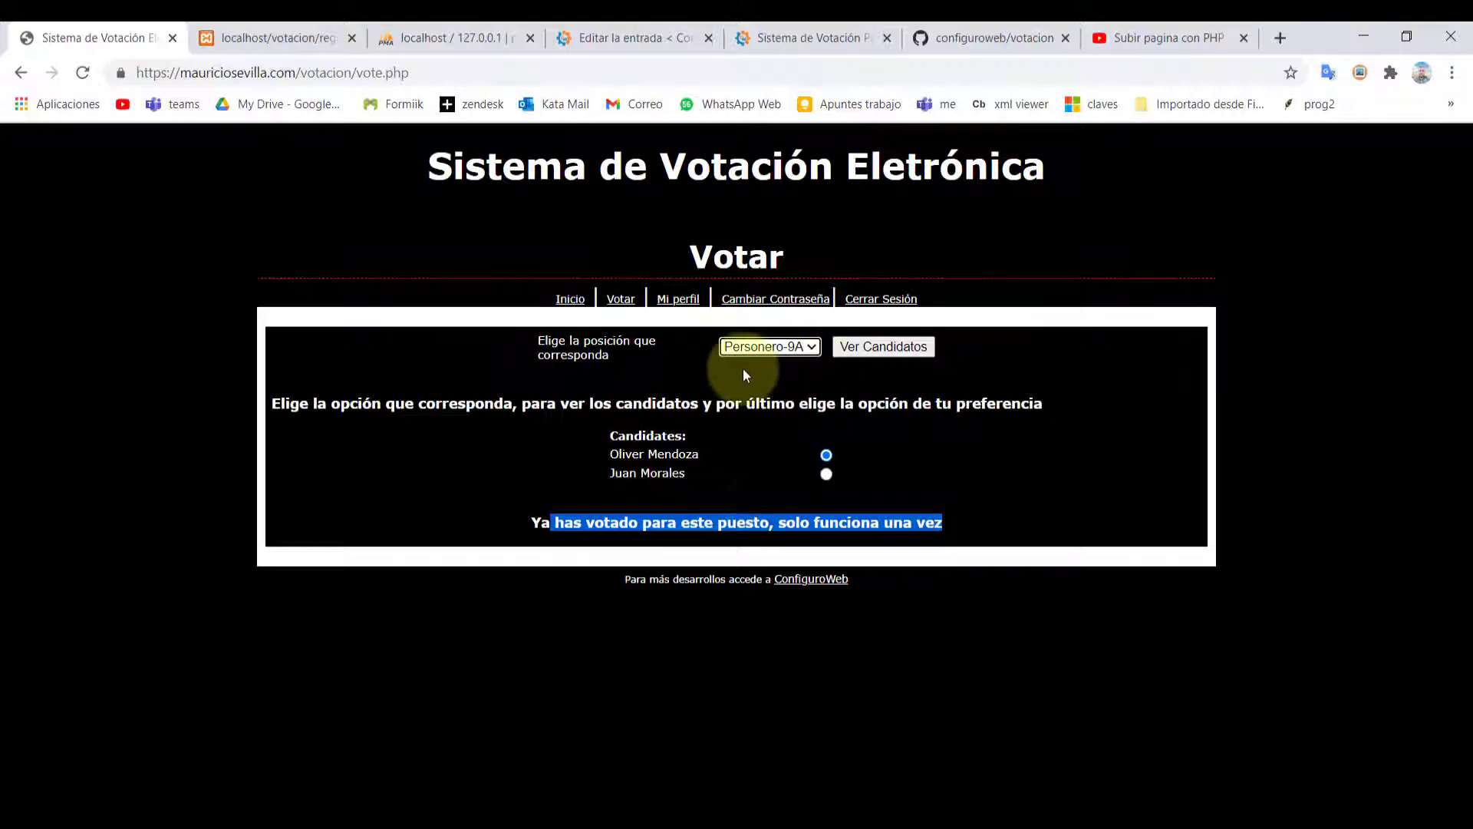
{"action": "left_click", "coordinate": [840, 357]}
{"action": "left_click", "coordinate": [879, 205]}
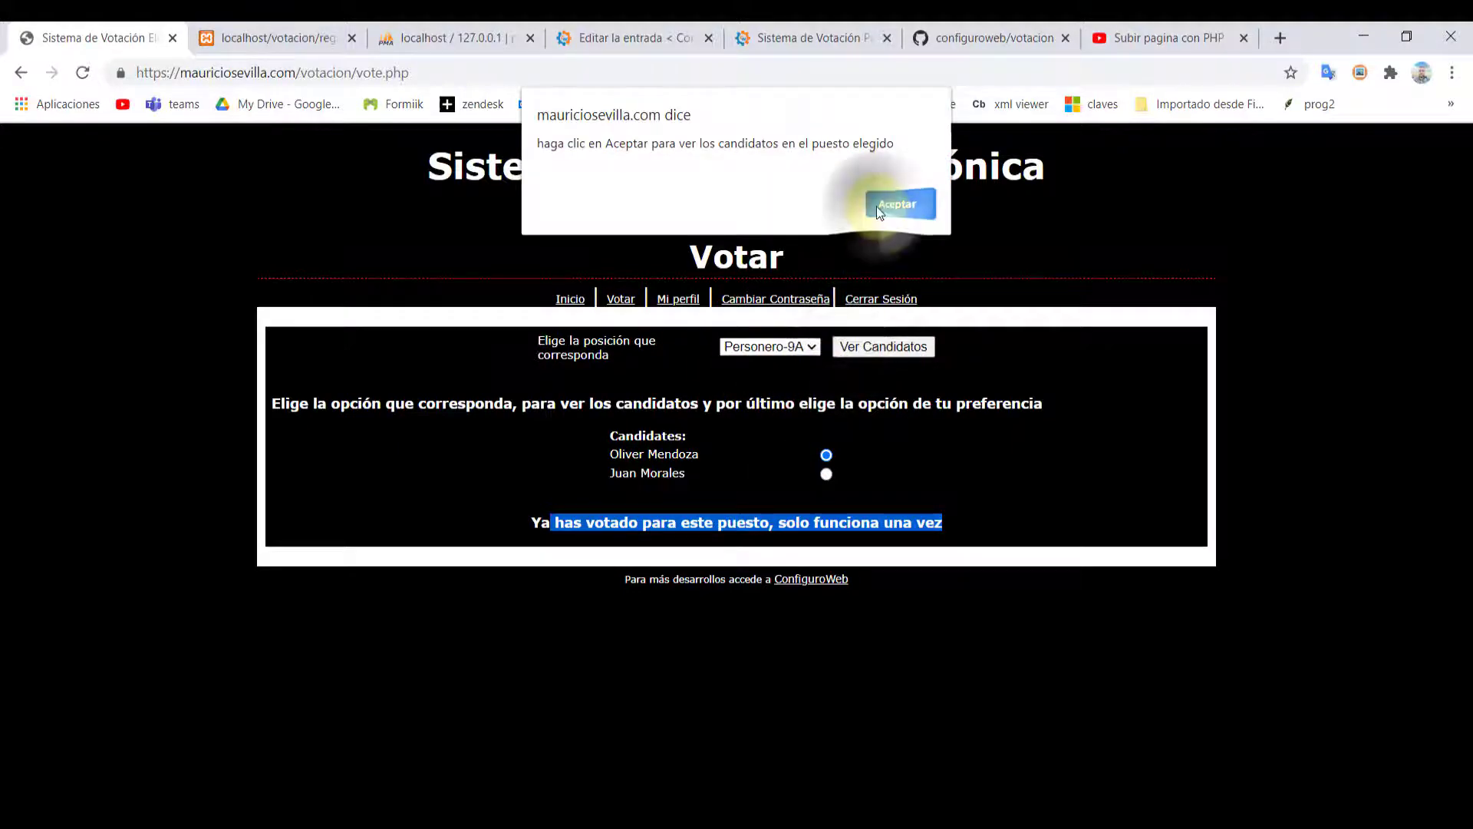
{"action": "left_click", "coordinate": [826, 473]}
{"action": "left_click", "coordinate": [791, 184]}
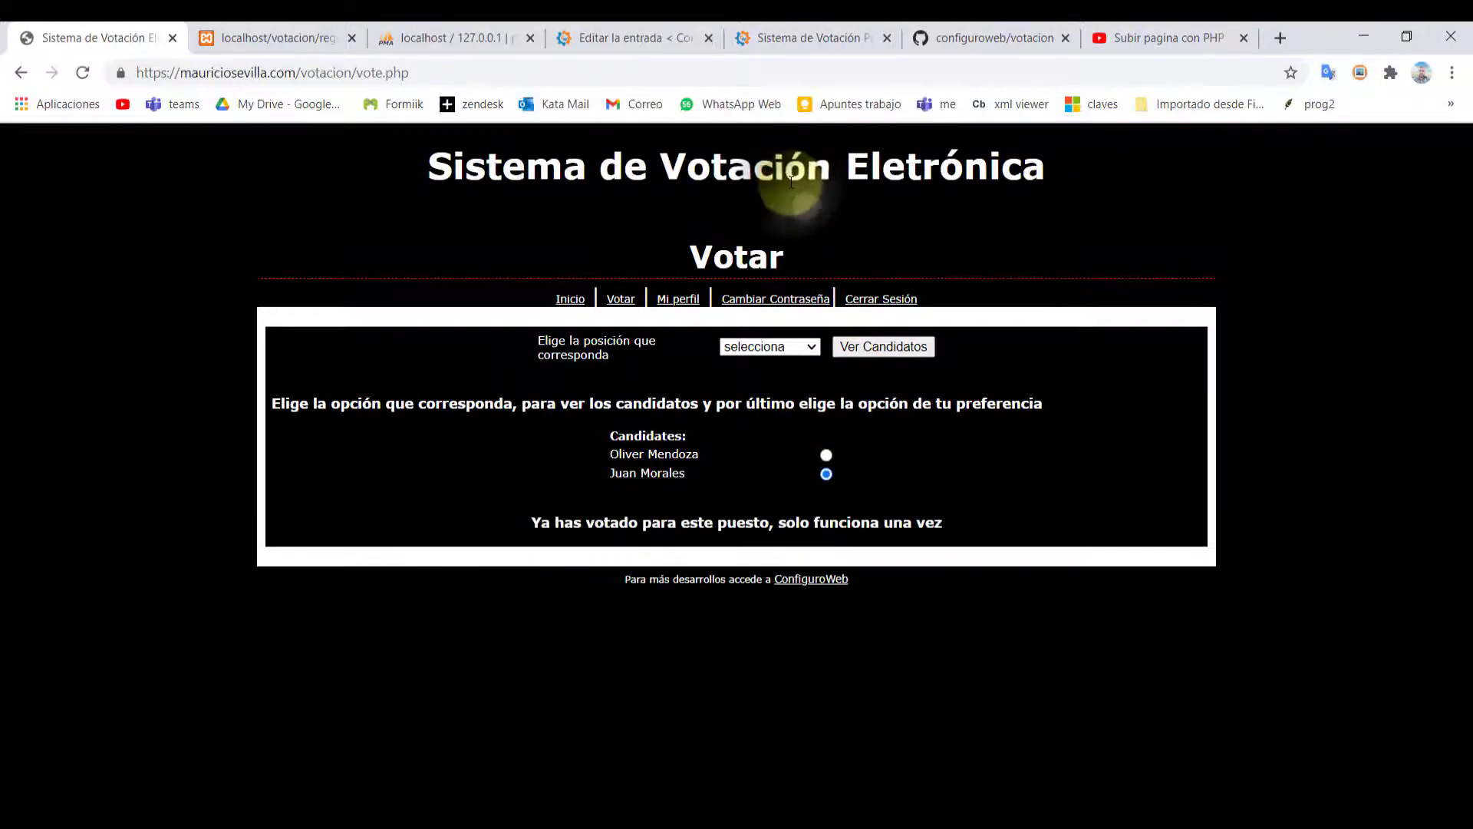
{"action": "left_click_drag", "start_coordinate": [532, 526], "coordinate": [988, 541]}
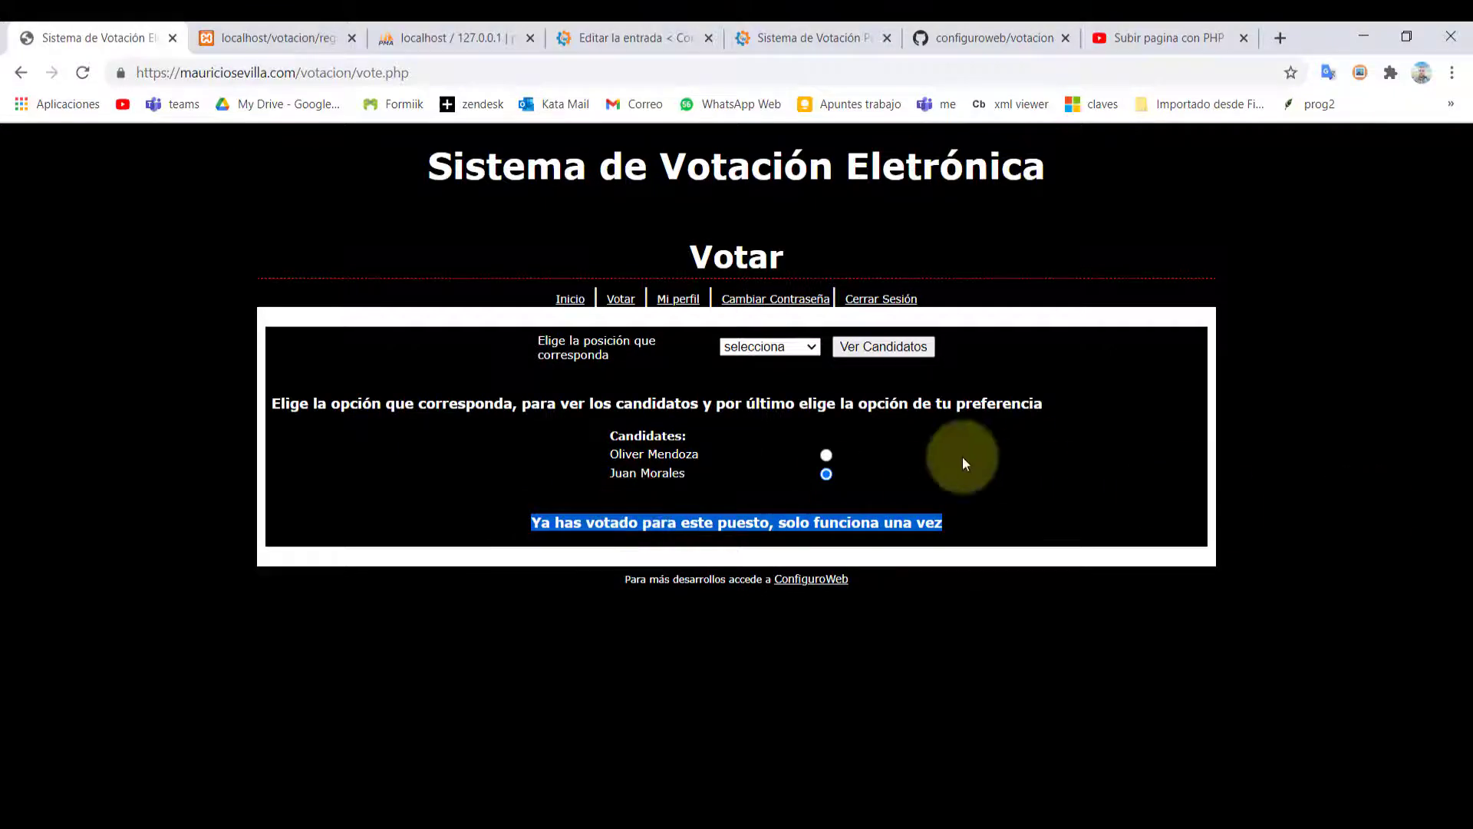
Visit the student profile and password change pages, then log out
{"action": "left_click", "coordinate": [670, 306]}
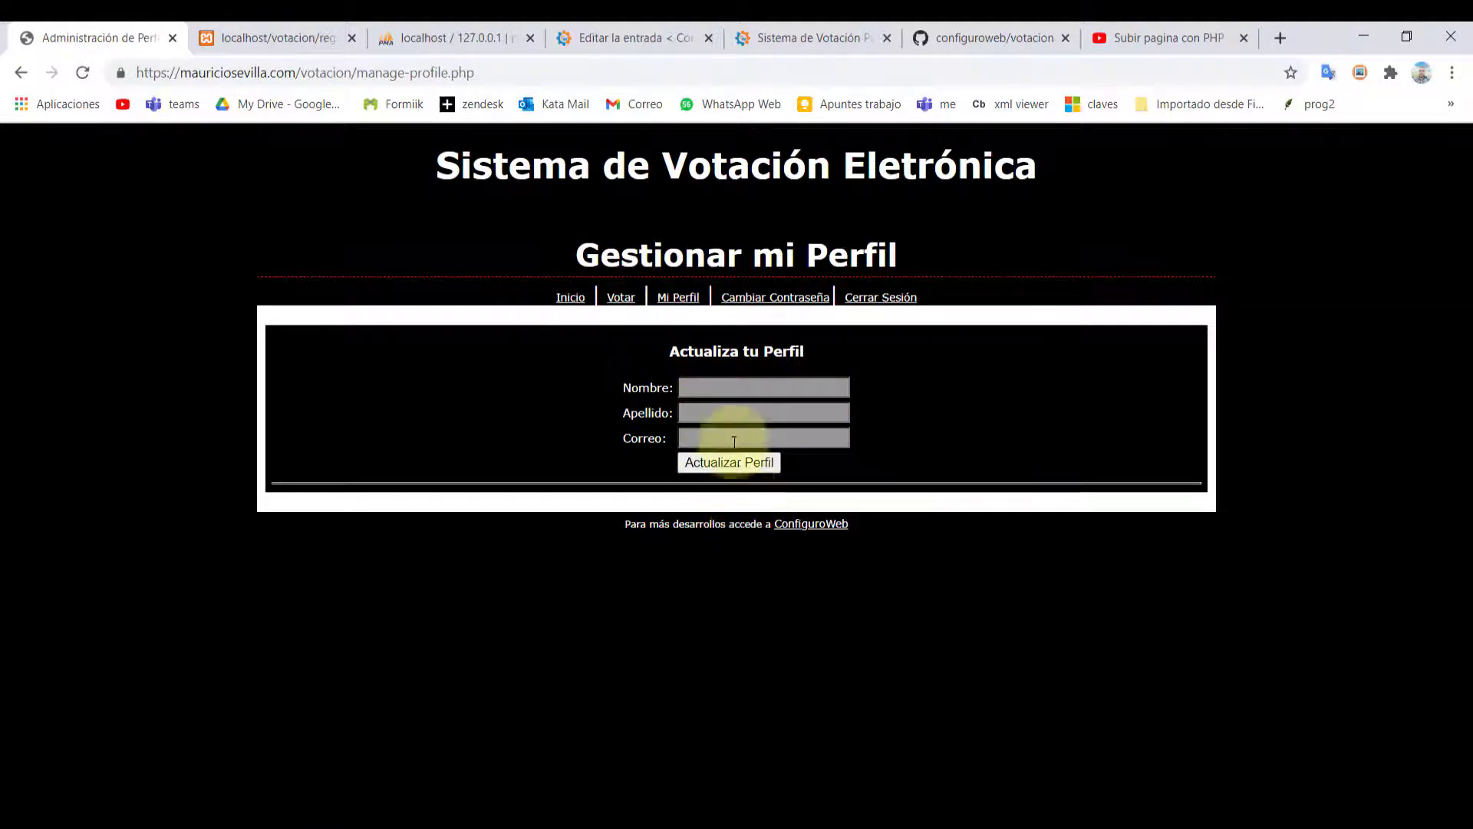
{"action": "left_click", "coordinate": [758, 303]}
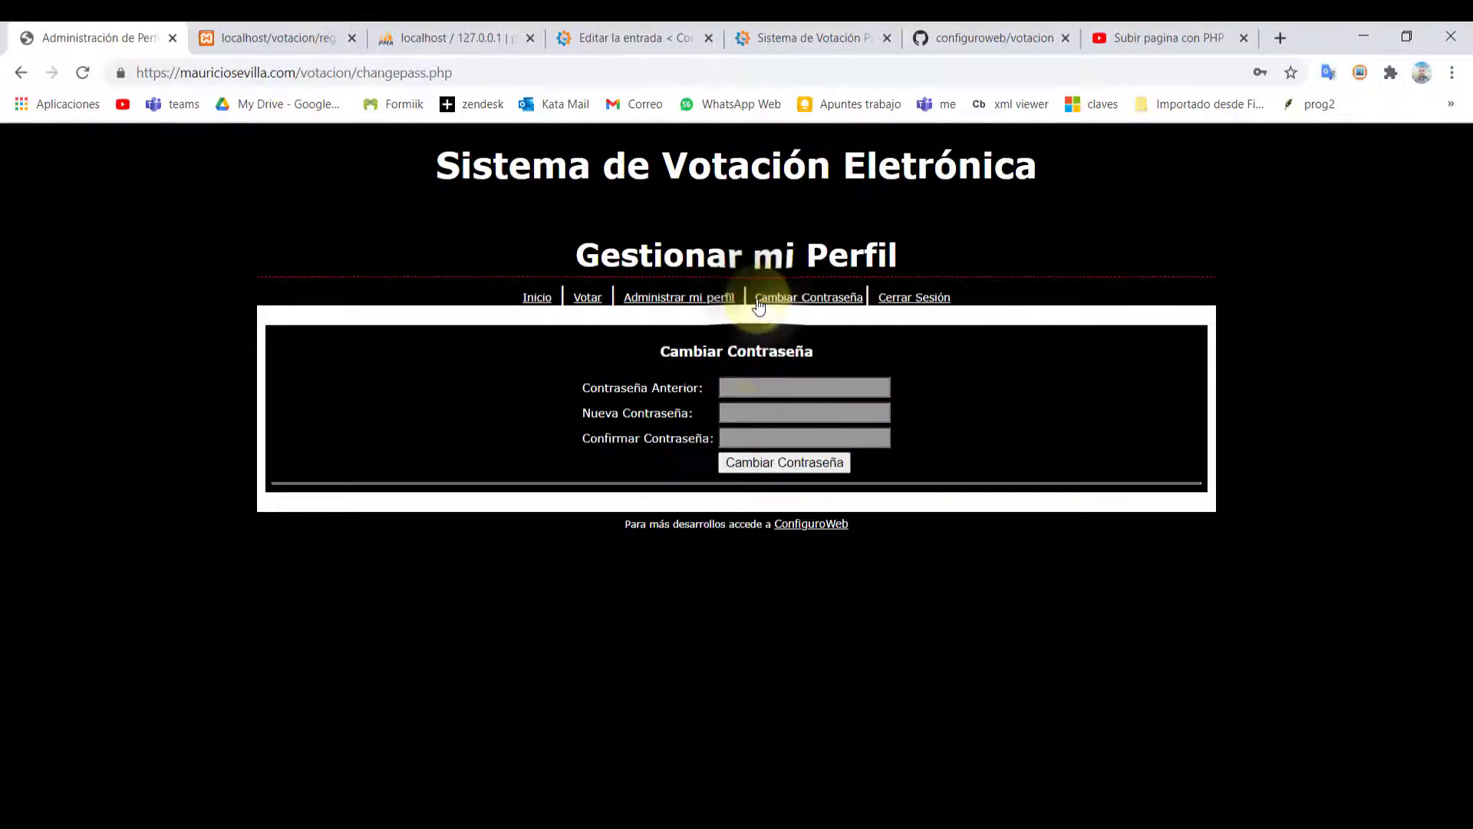
{"action": "left_click", "coordinate": [906, 299]}
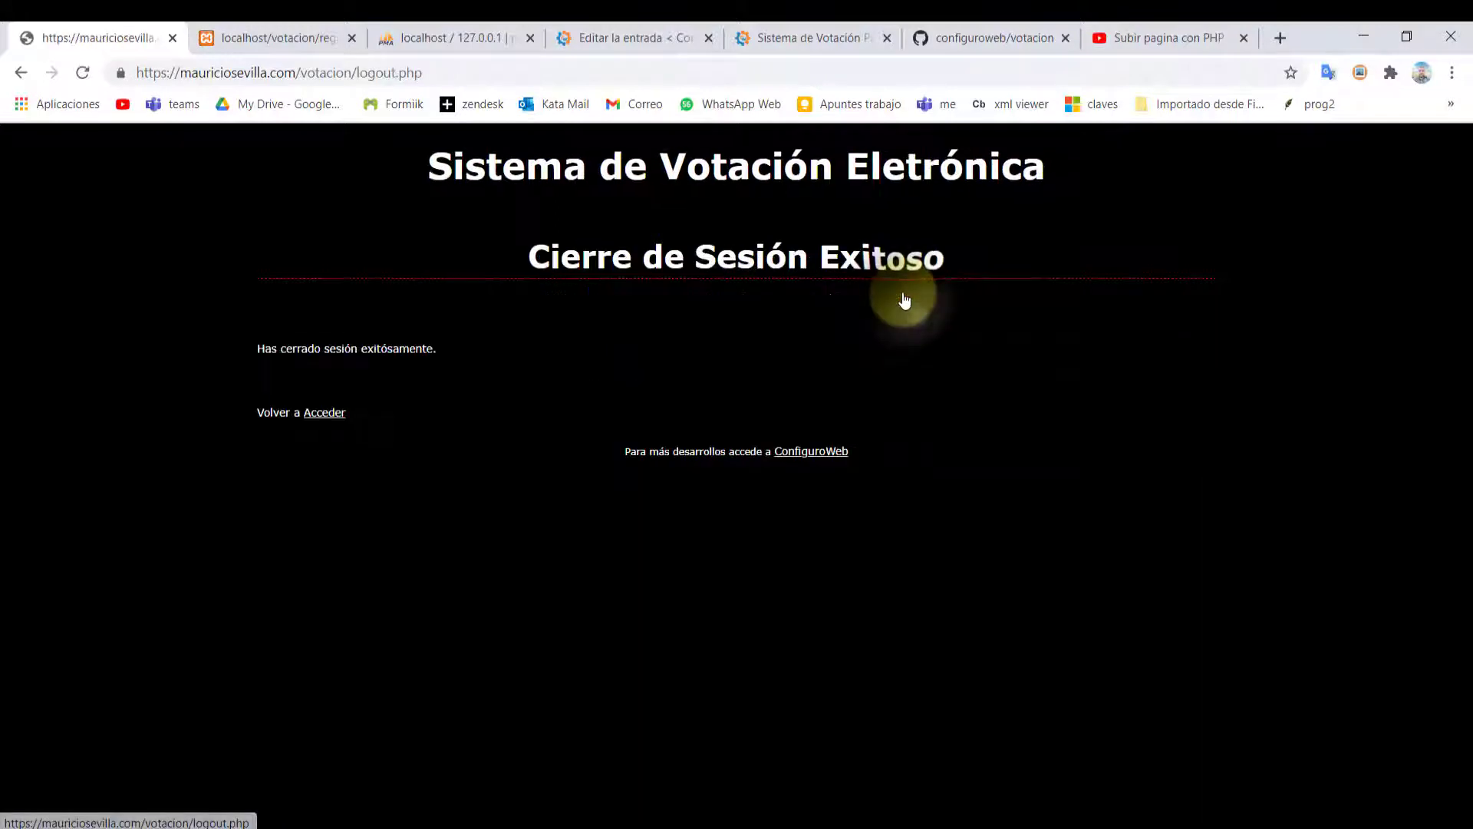
Return to the Ingreso de Estudiantes login at index.php and bring up the saved email logins
{"action": "left_click", "coordinate": [325, 414]}
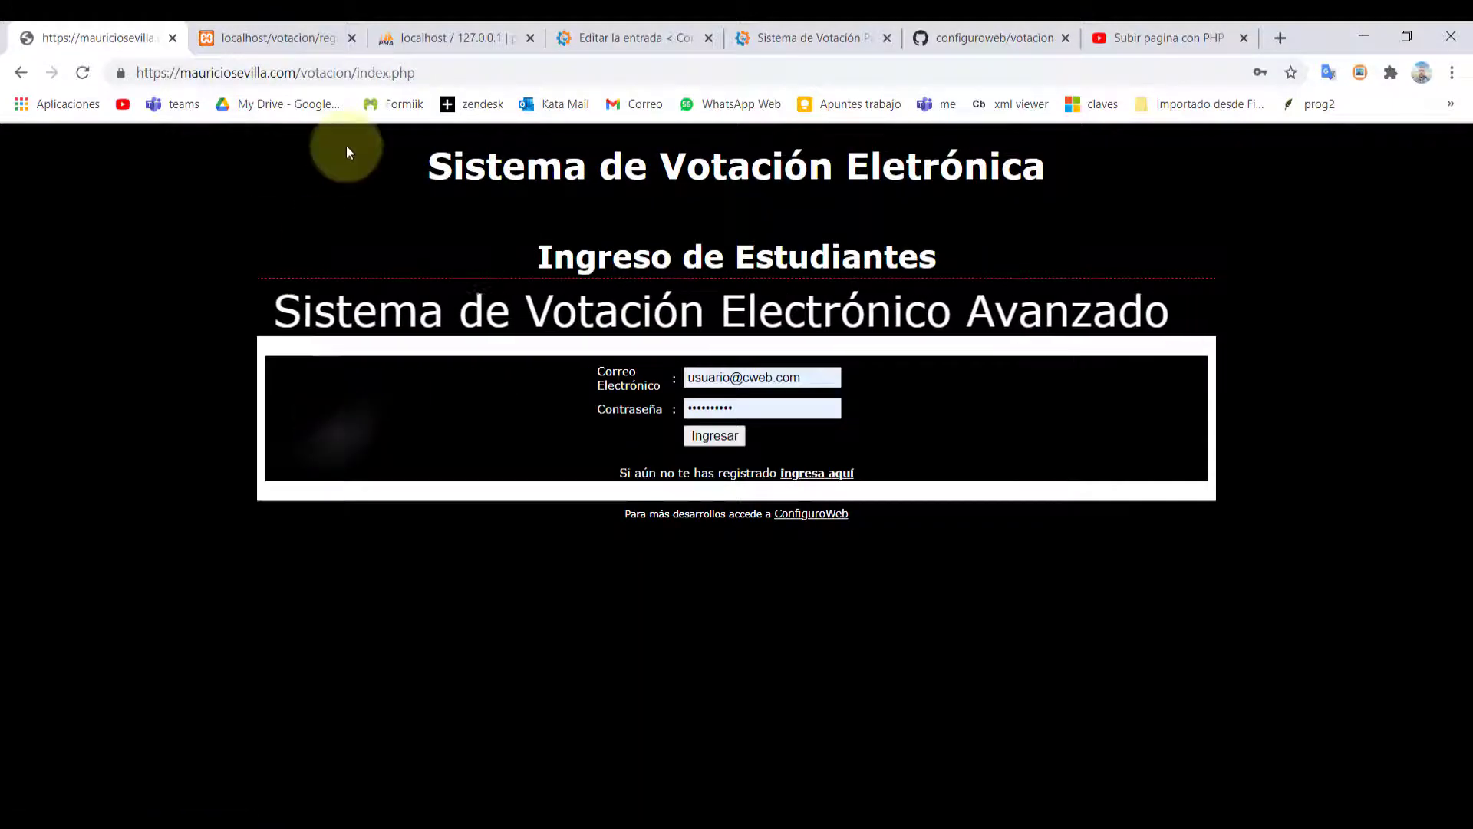
{"action": "left_click_drag", "start_coordinate": [424, 73], "coordinate": [356, 87]}
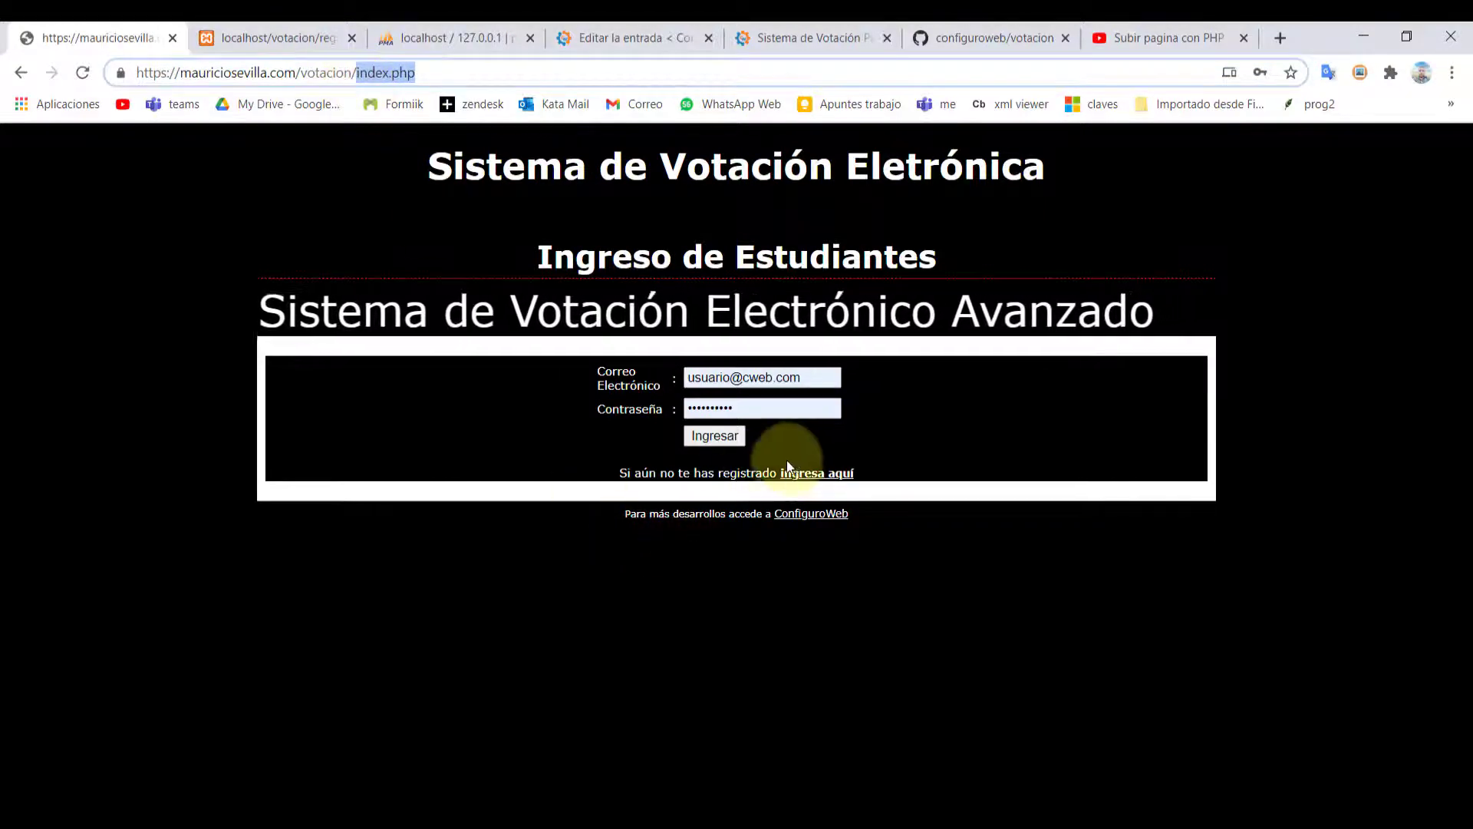
{"action": "left_click", "coordinate": [1047, 429]}
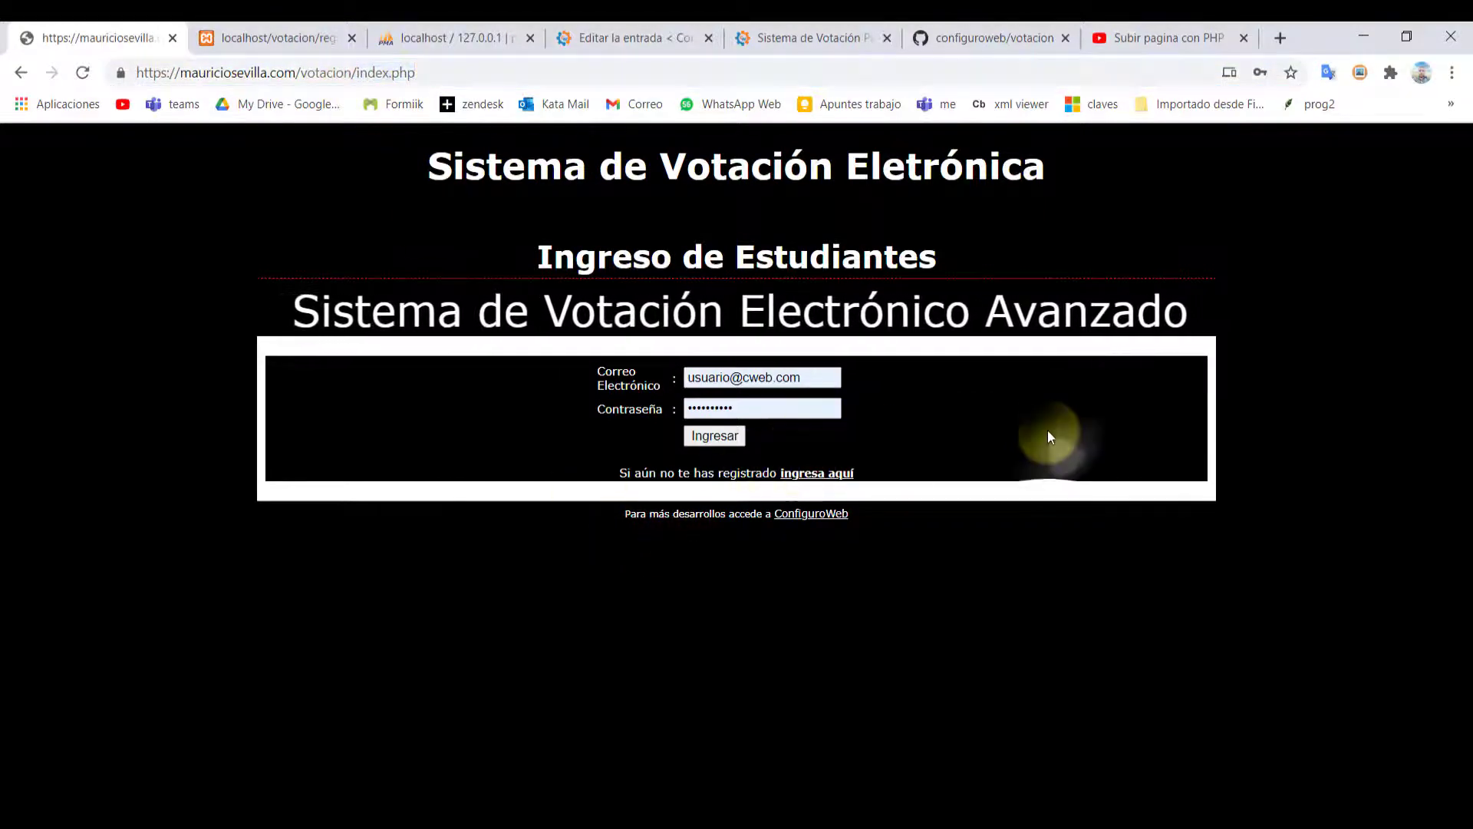
{"action": "left_click", "coordinate": [814, 379]}
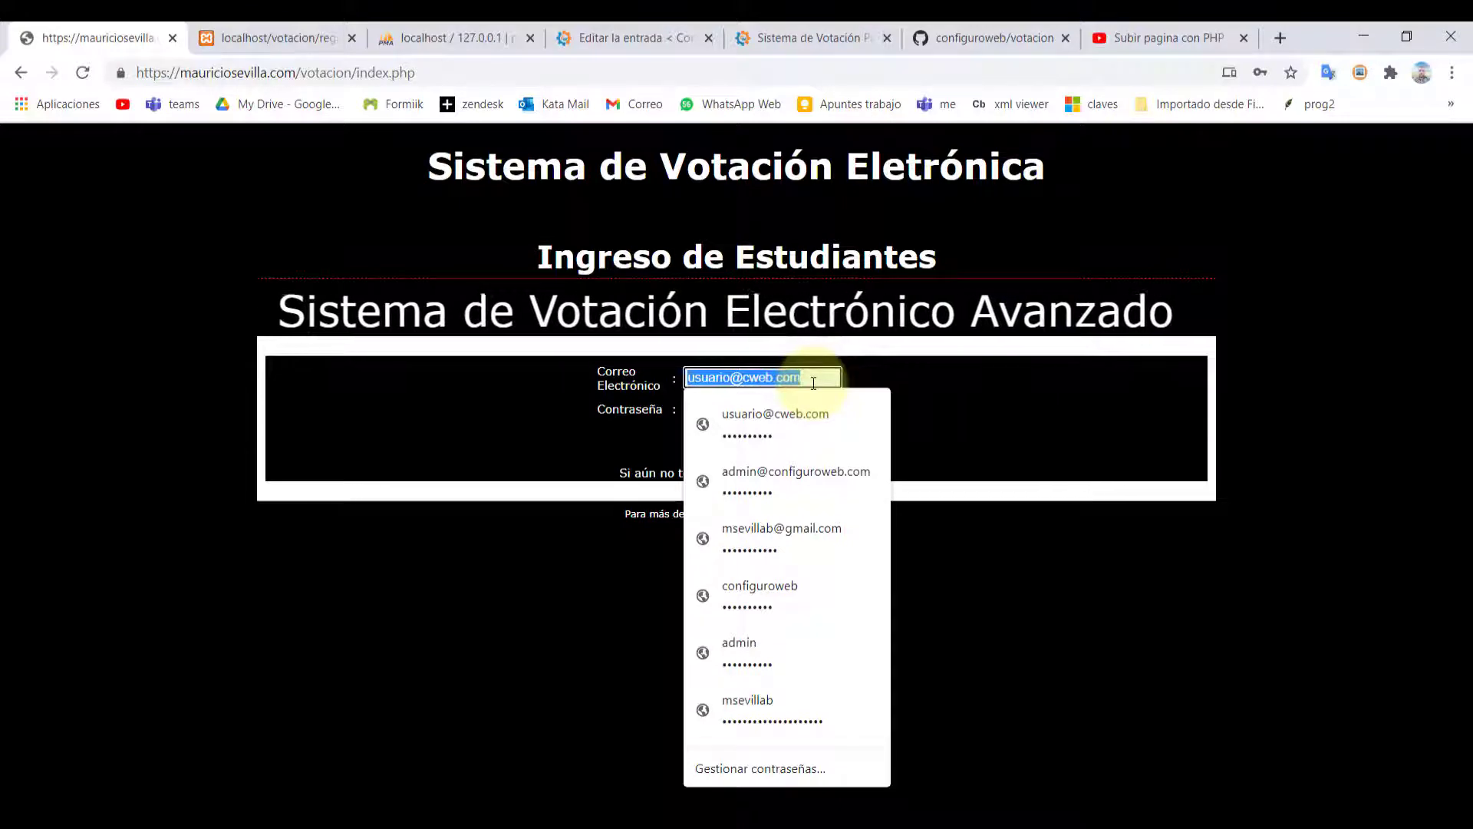
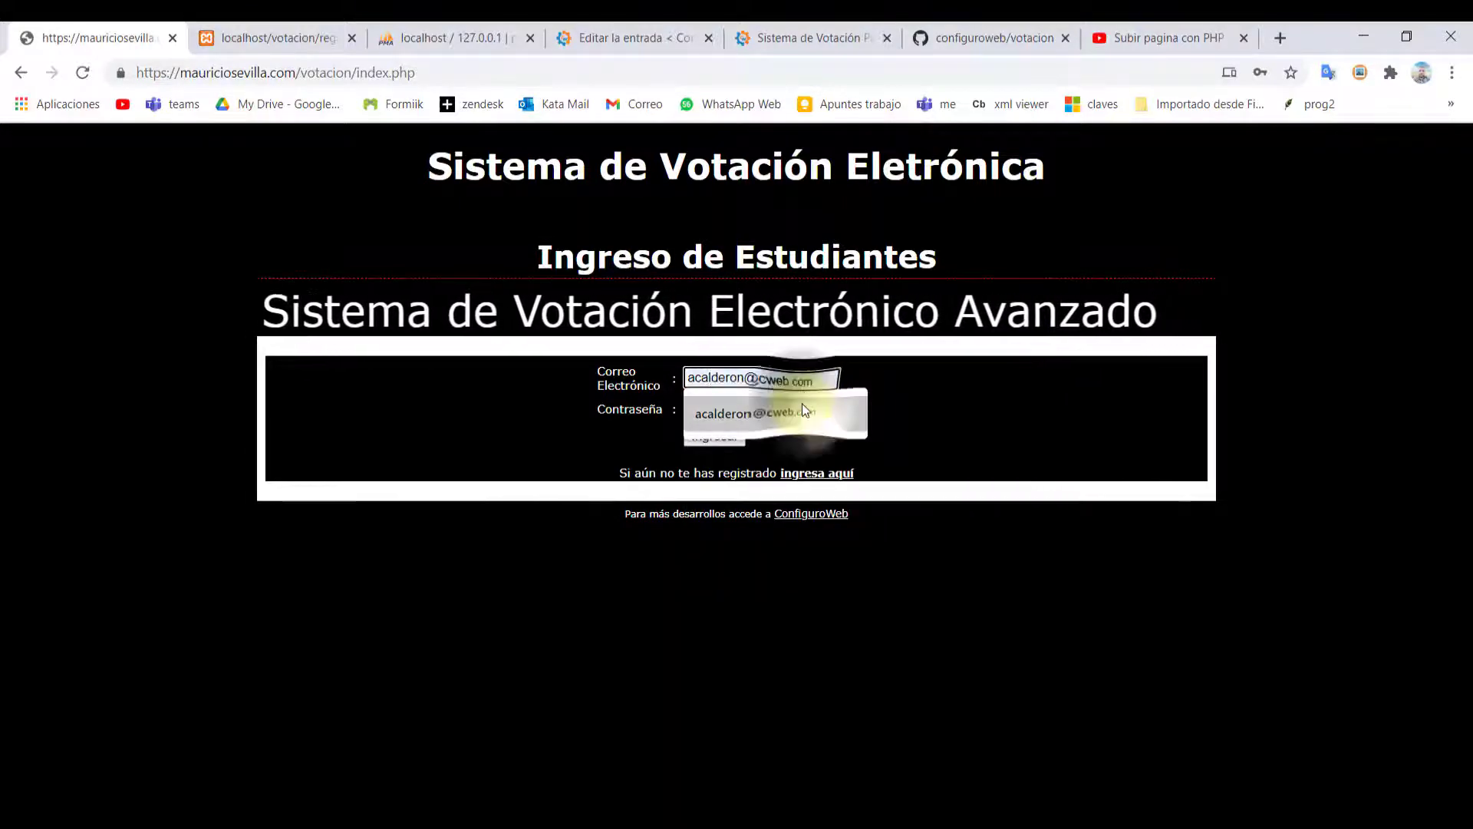
Log in as a different student using a saved login
{"action": "left_click", "coordinate": [803, 402]}
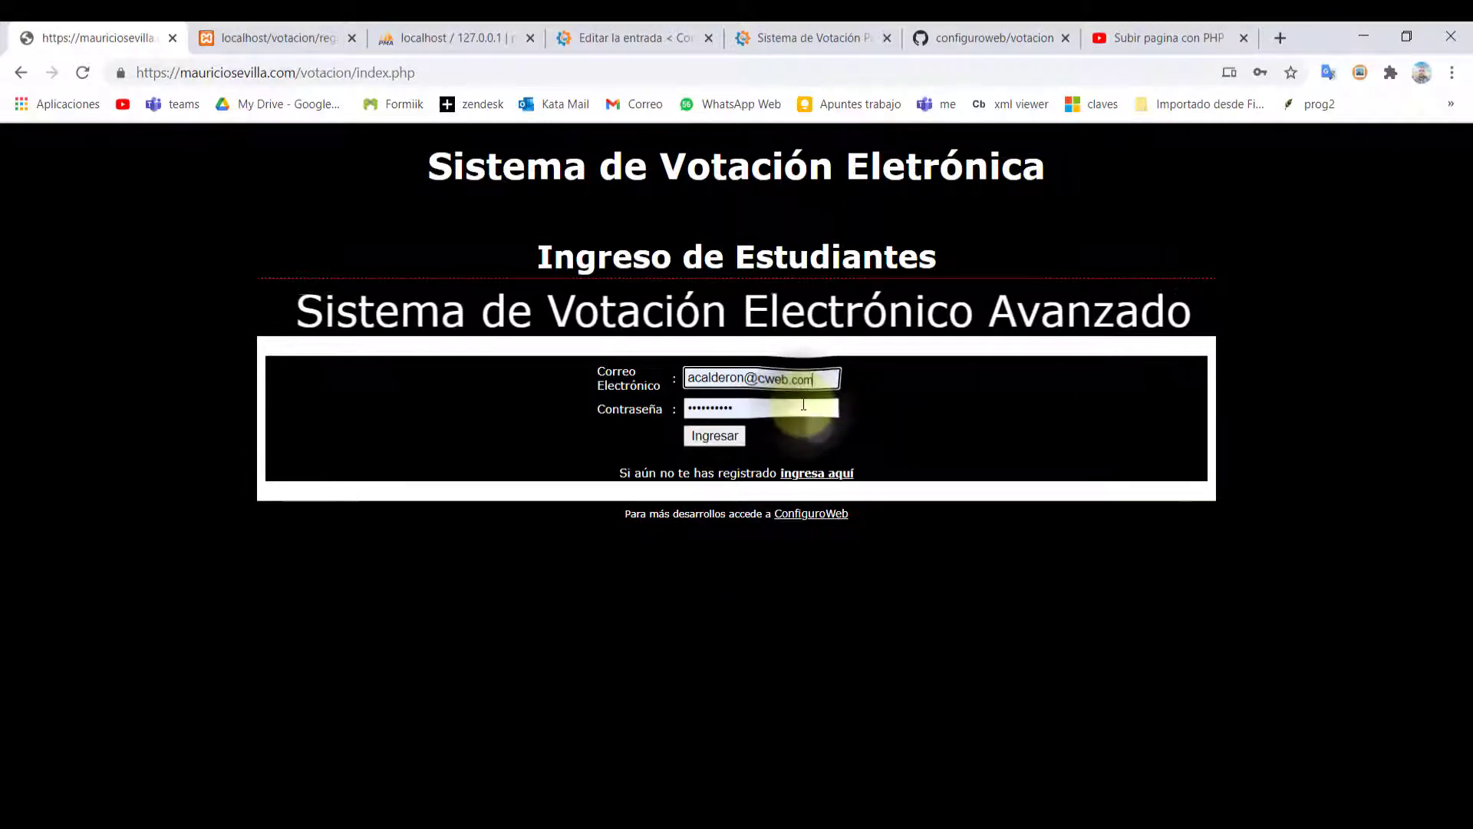
{"action": "left_click", "coordinate": [698, 435]}
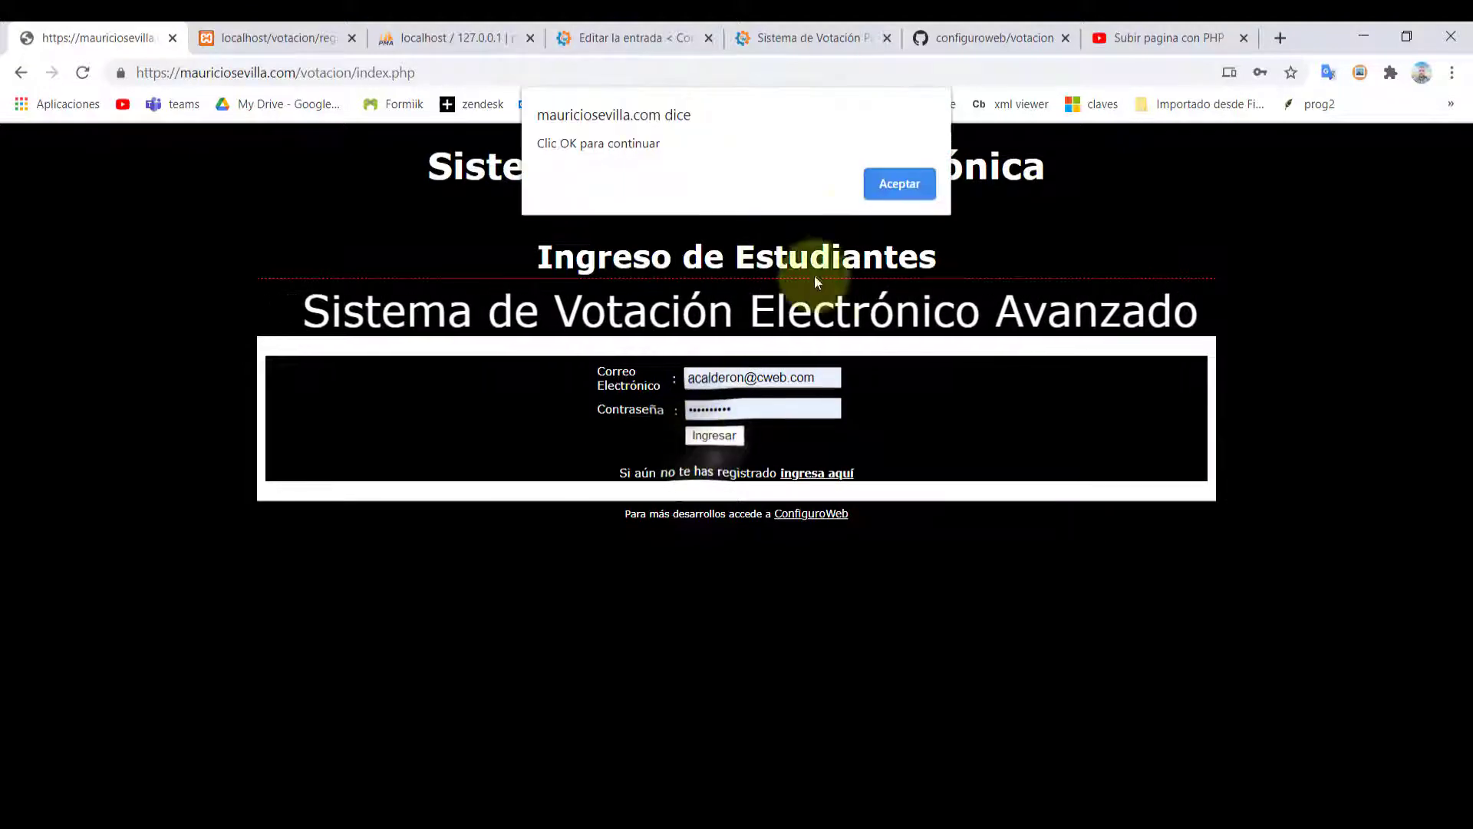
{"action": "left_click", "coordinate": [882, 192]}
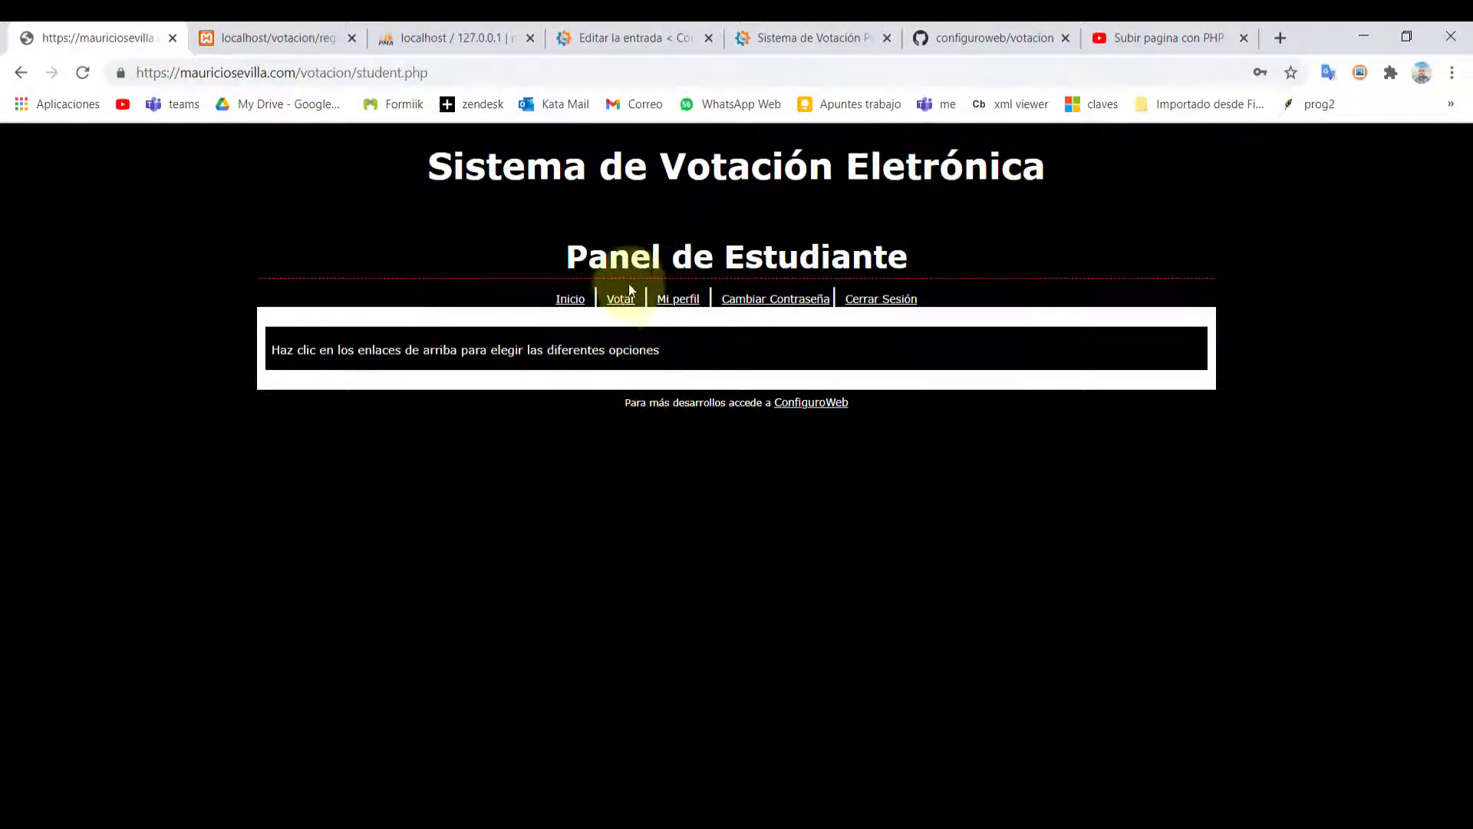
Vote for the first Personero-9A candidate and confirm, receiving the congratulations message
{"action": "left_click", "coordinate": [620, 298]}
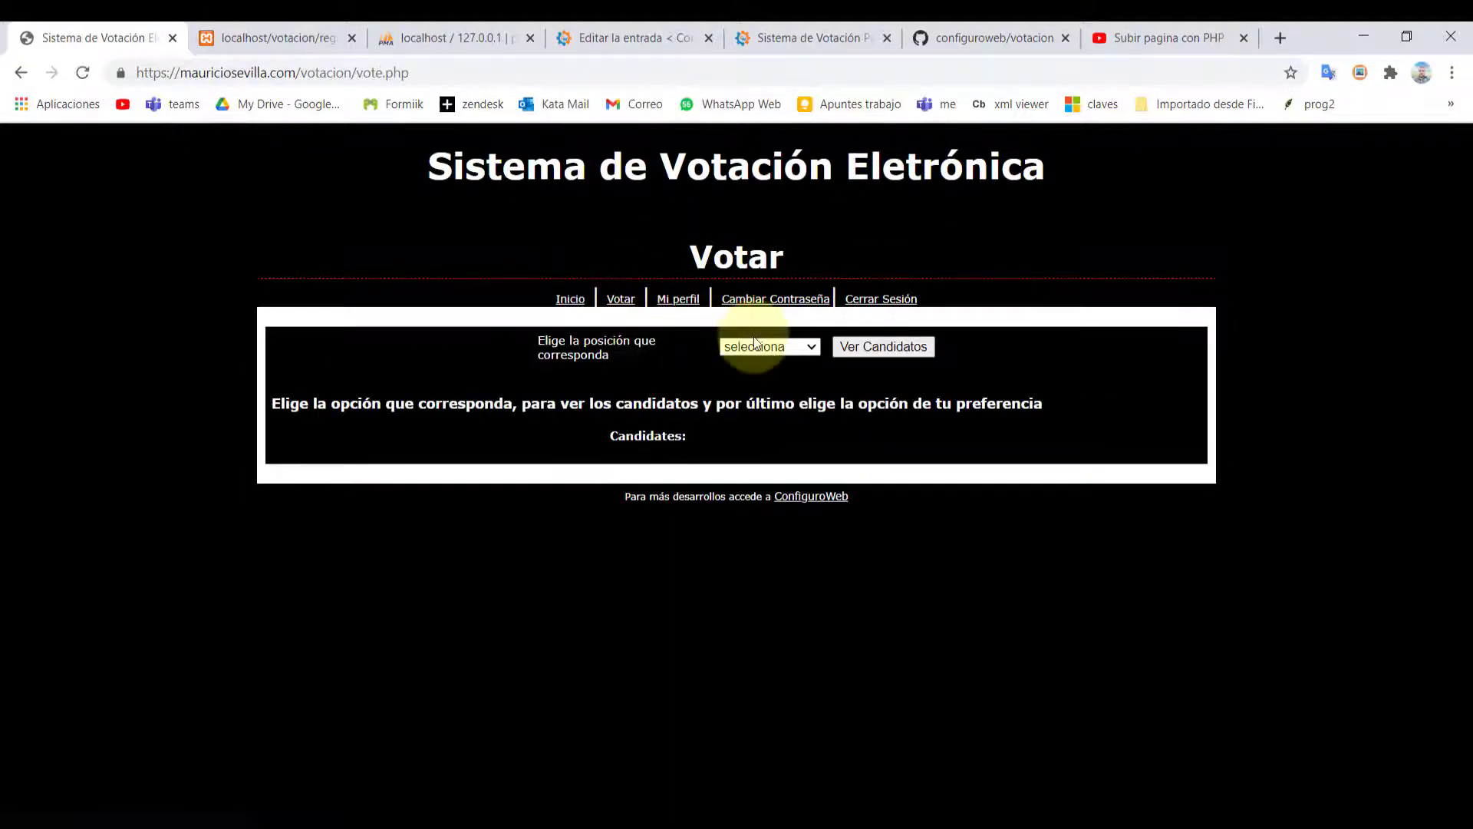
{"action": "left_click", "coordinate": [759, 346]}
{"action": "left_click", "coordinate": [768, 464]}
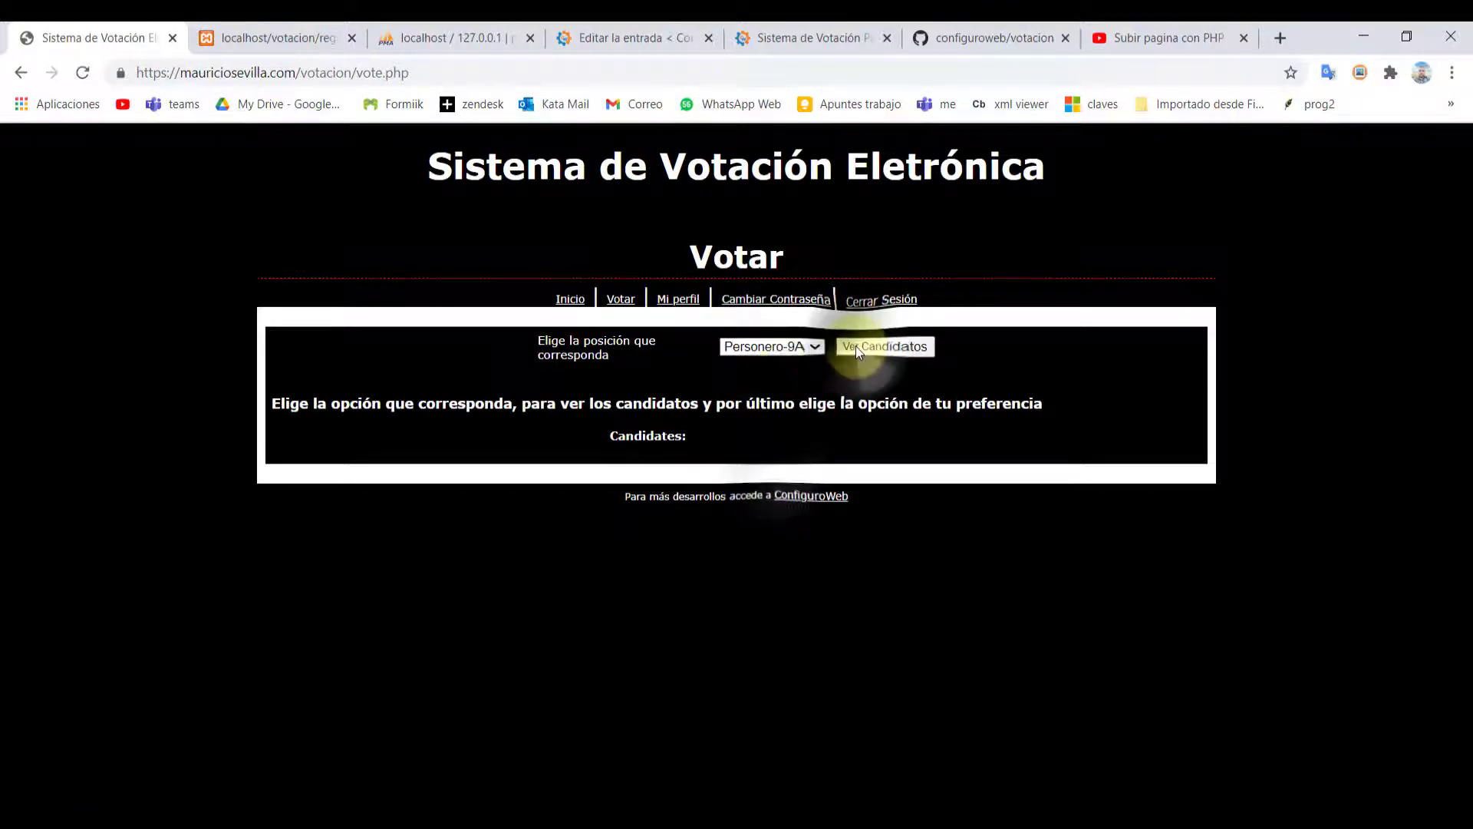
{"action": "left_click", "coordinate": [855, 346]}
{"action": "left_click", "coordinate": [895, 204]}
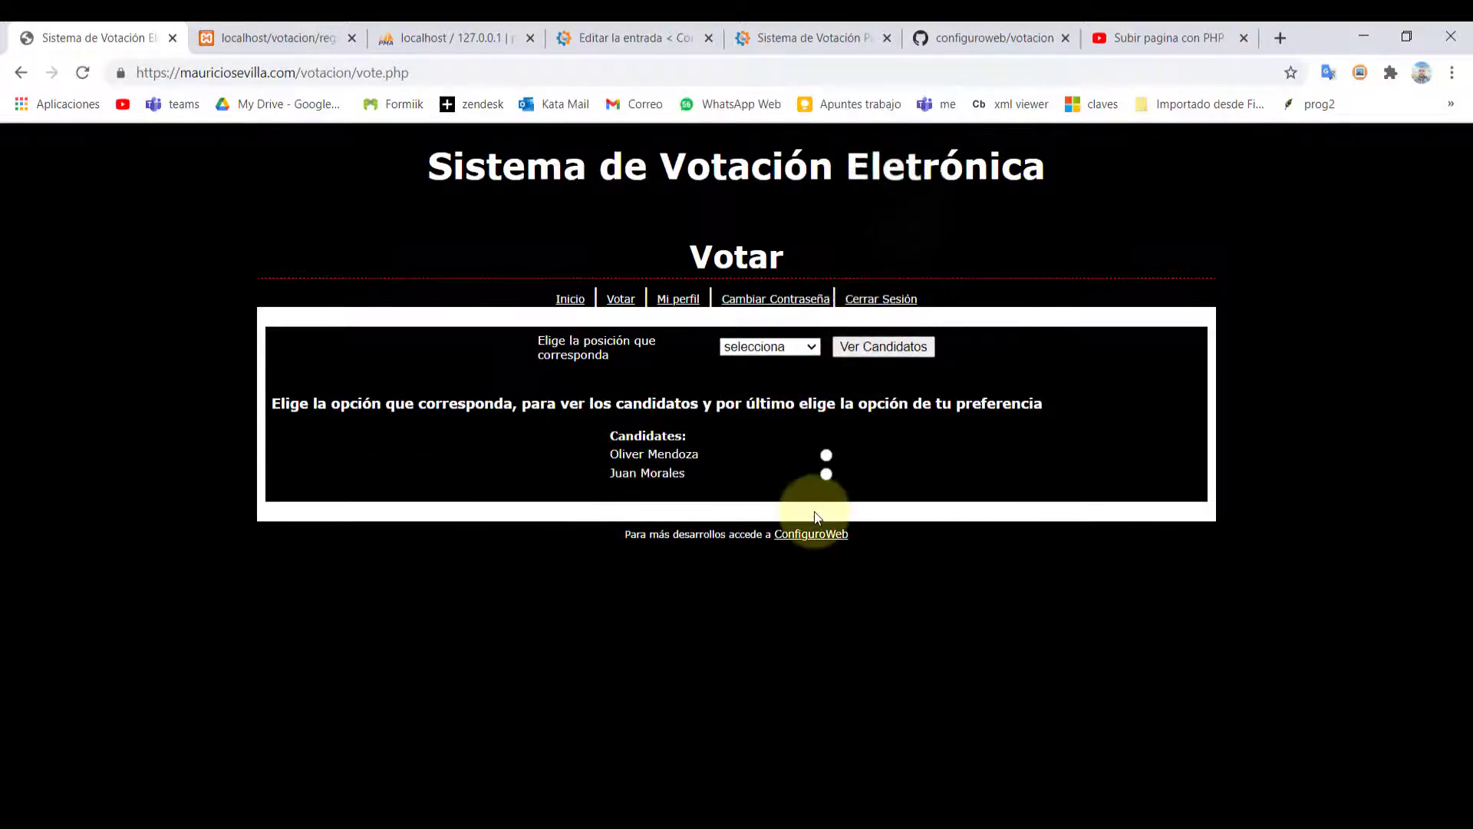
{"action": "left_click", "coordinate": [826, 455]}
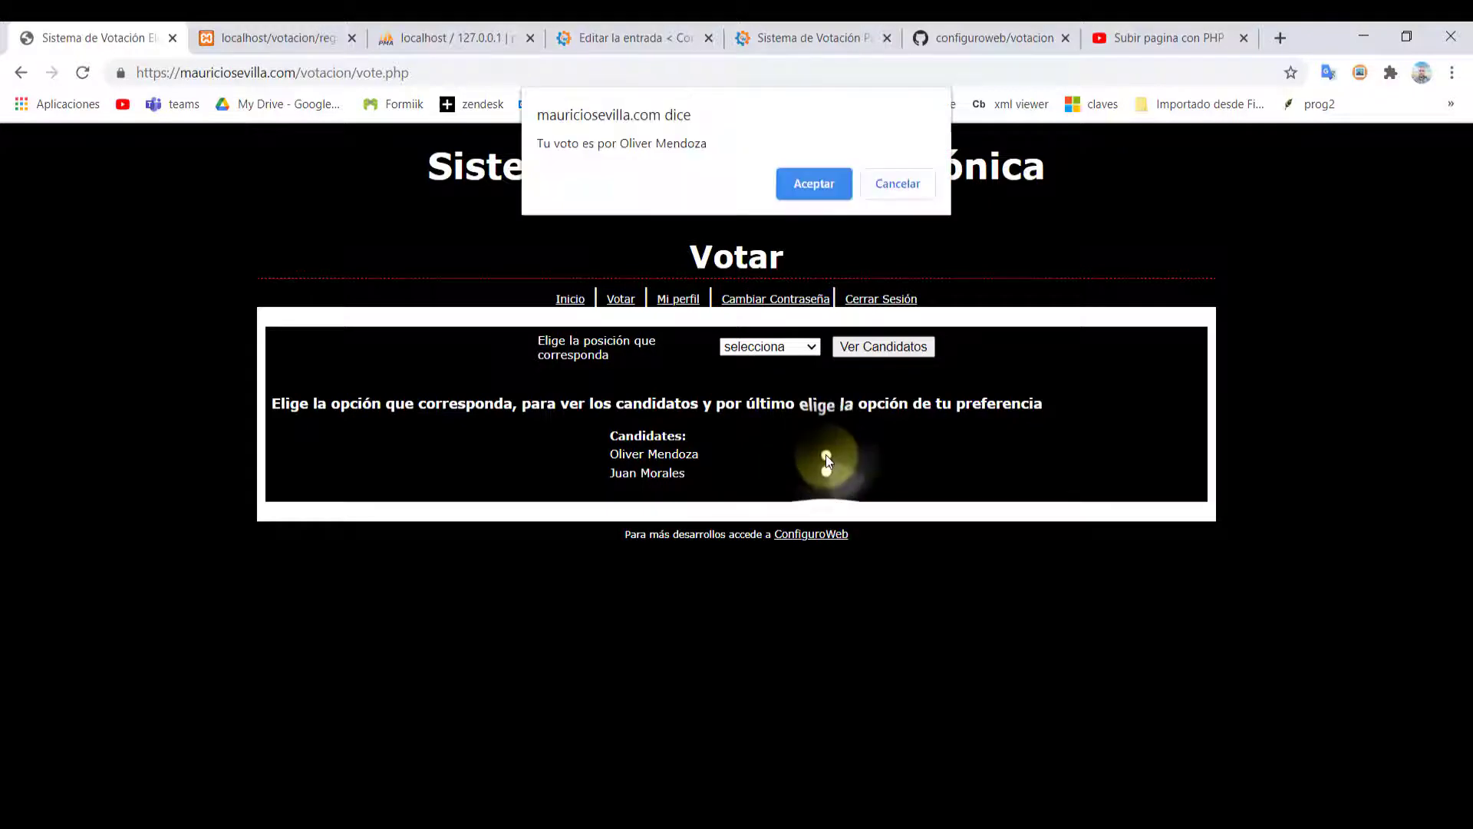
{"action": "left_click", "coordinate": [813, 184]}
{"action": "left_click_drag", "start_coordinate": [524, 525], "coordinate": [984, 537]}
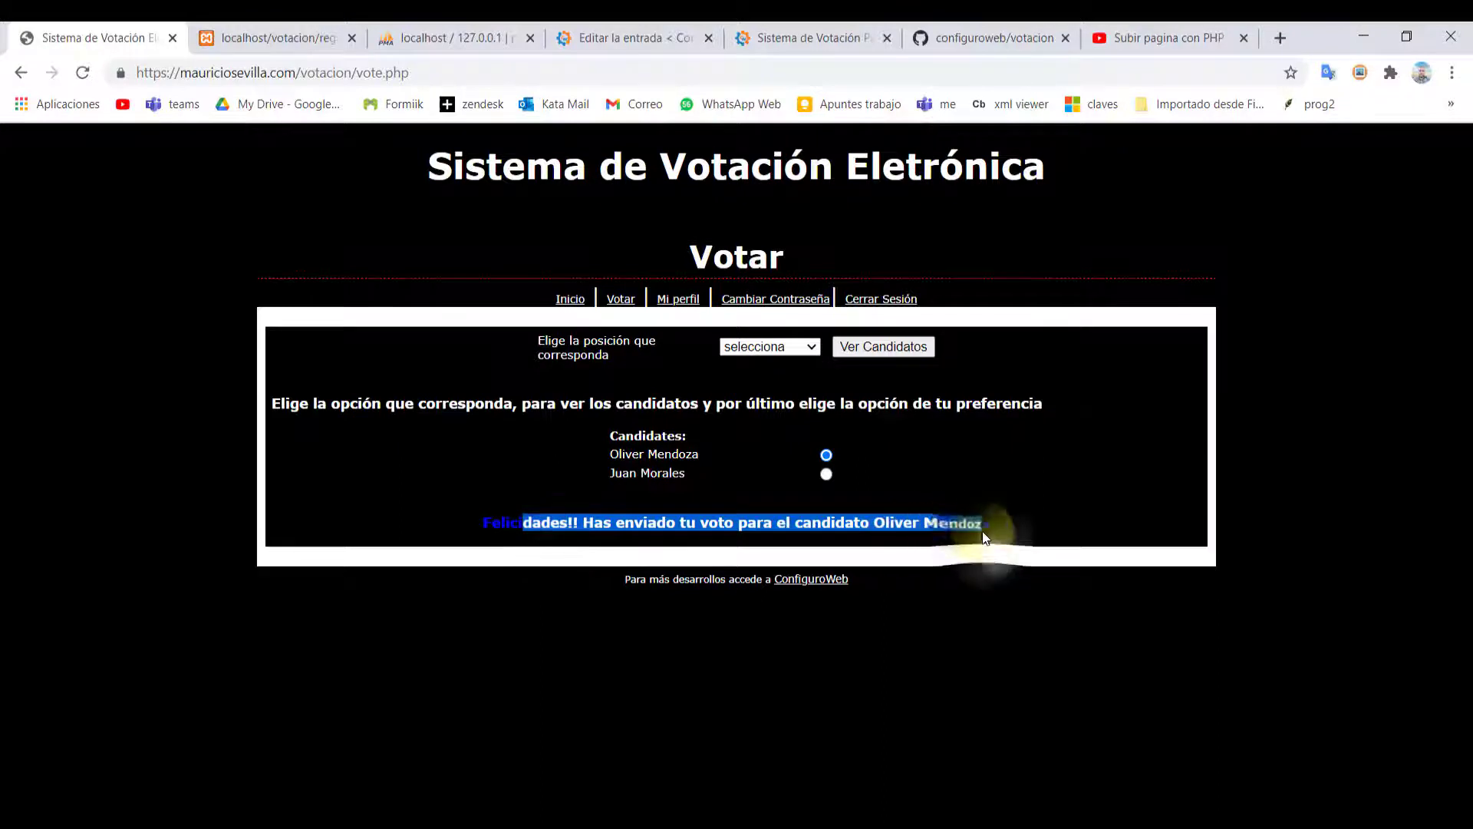
{"action": "left_click", "coordinate": [985, 537]}
Log out the student and load the administrator login at votacion/admin
{"action": "left_click", "coordinate": [872, 300]}
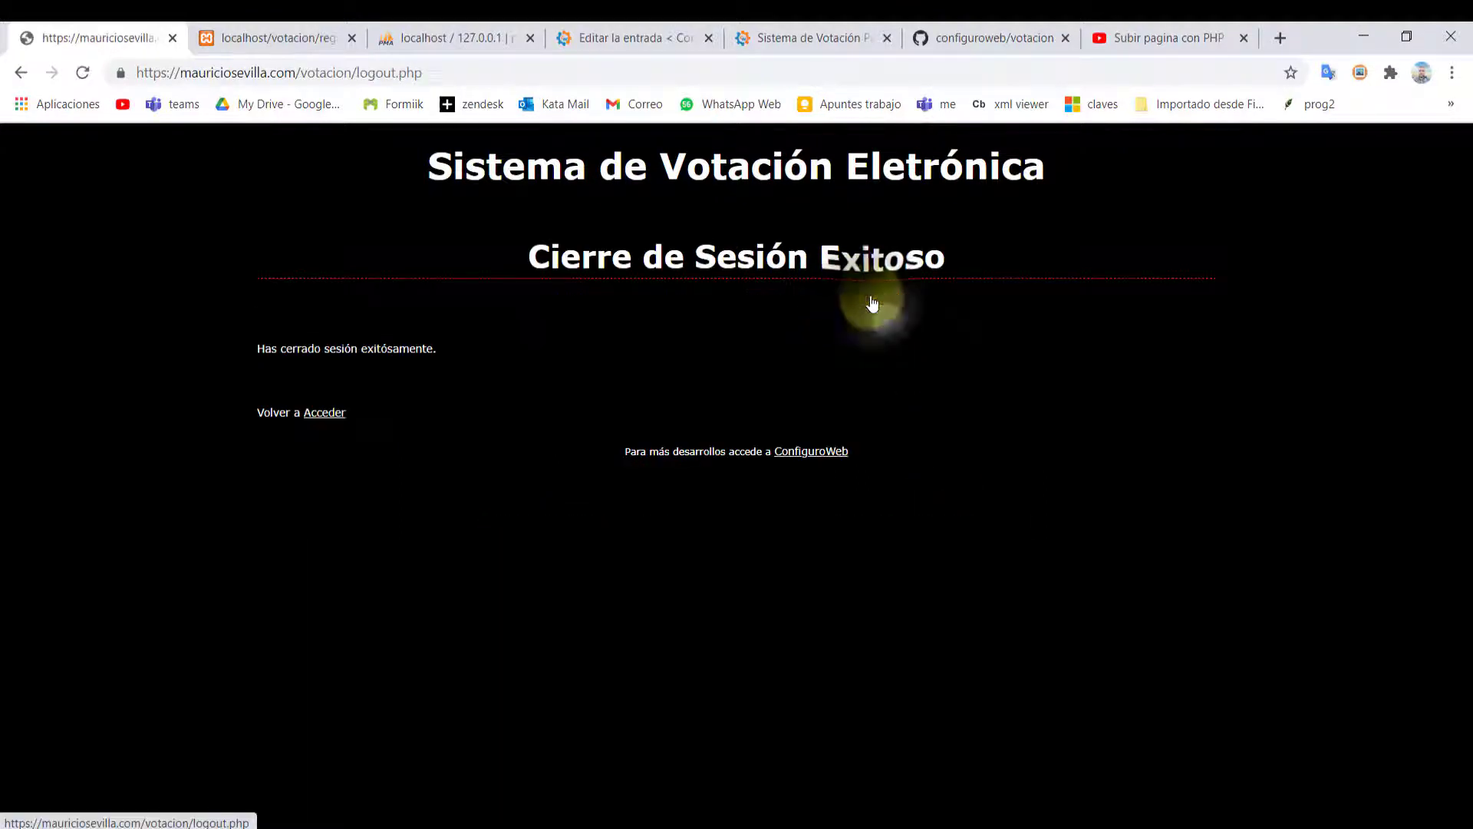
{"action": "left_click_drag", "start_coordinate": [433, 73], "coordinate": [385, 77]}
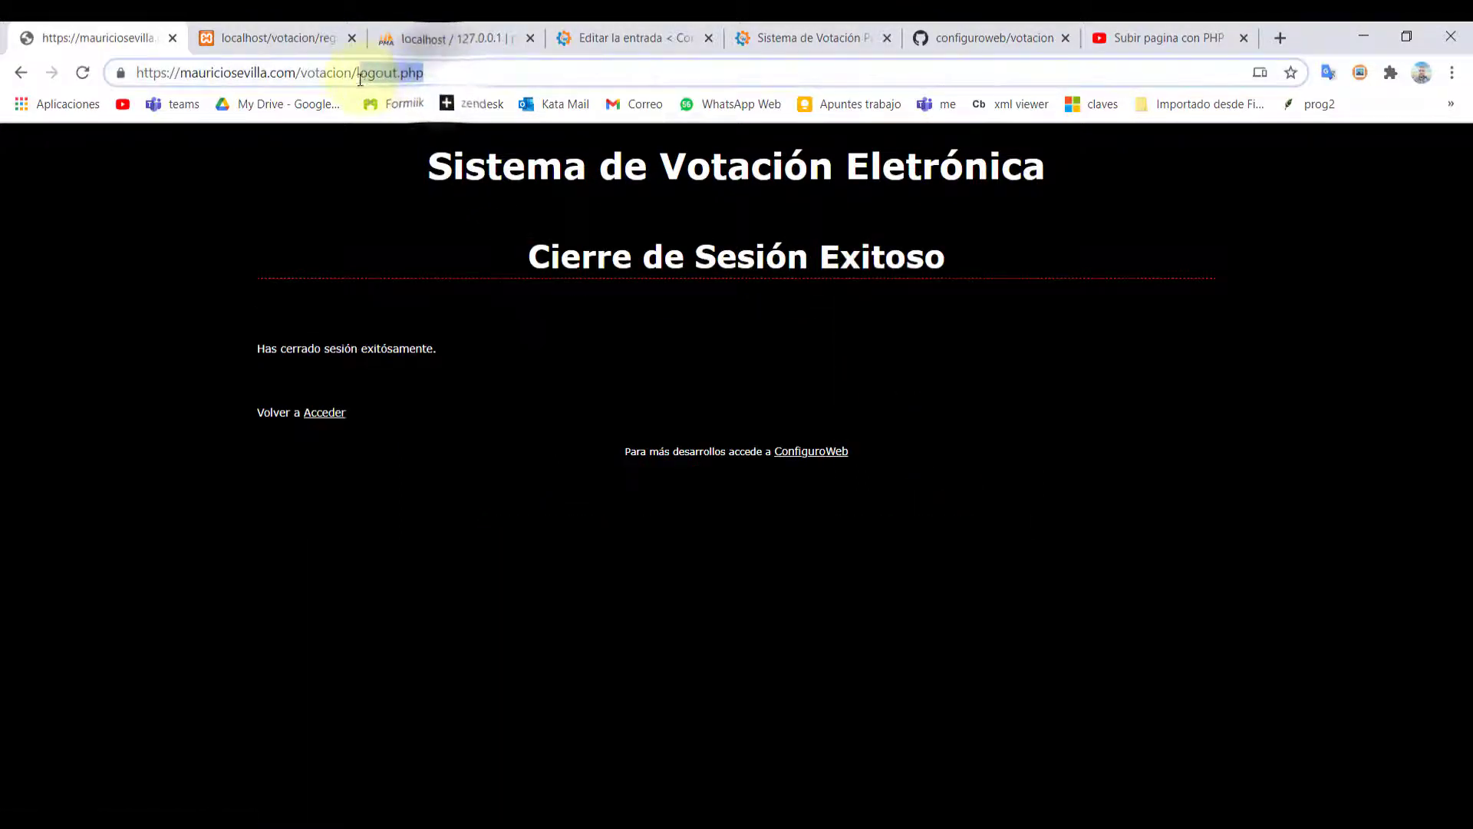
{"action": "type", "text": "adm"}
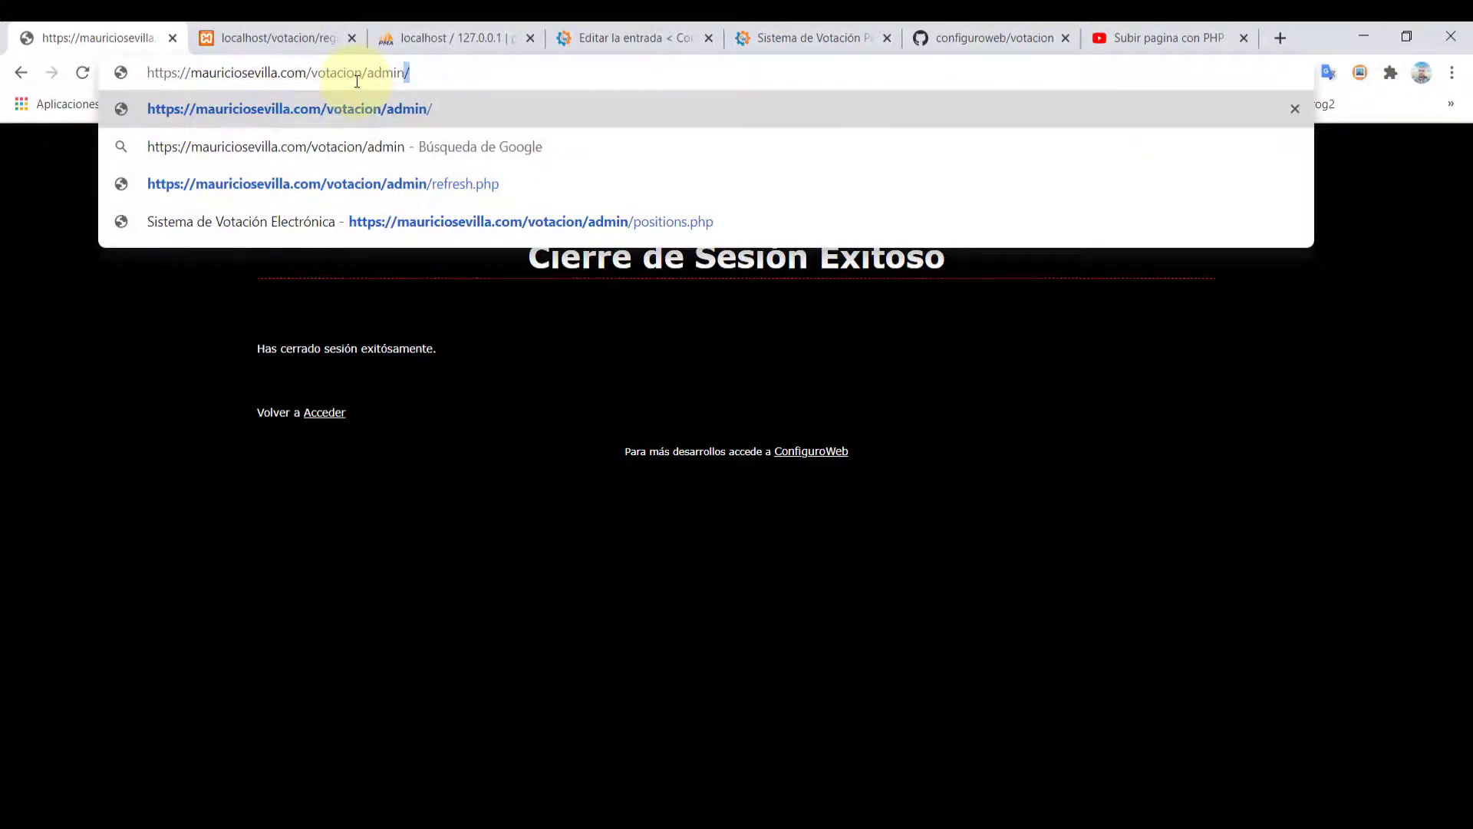
{"action": "type", "text": "in"}
{"action": "key", "text": "Return"}
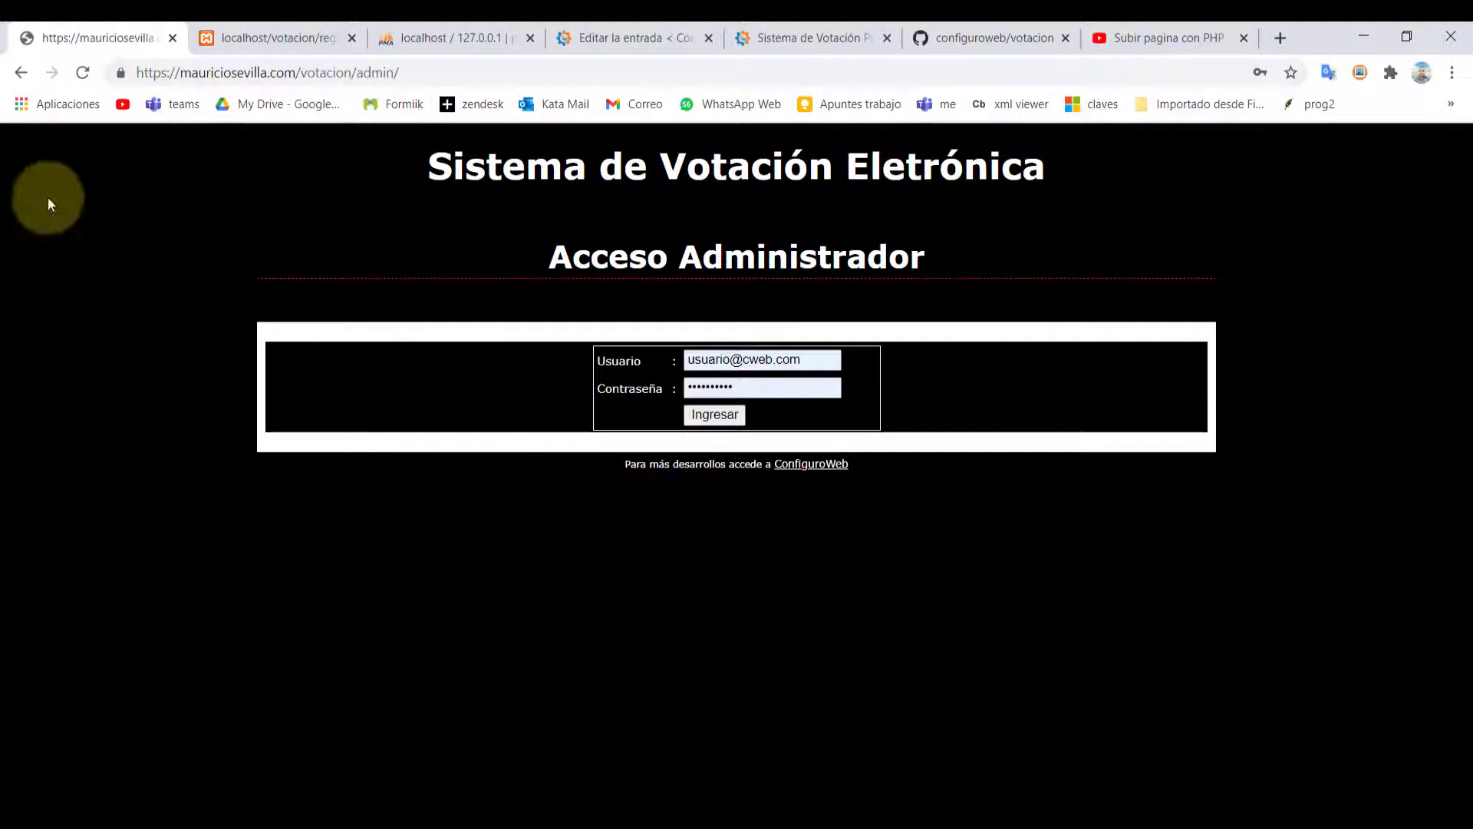
Sign in with the saved administrator login to reach the Panel de Control Administrativo
{"action": "double_click", "coordinate": [762, 360]}
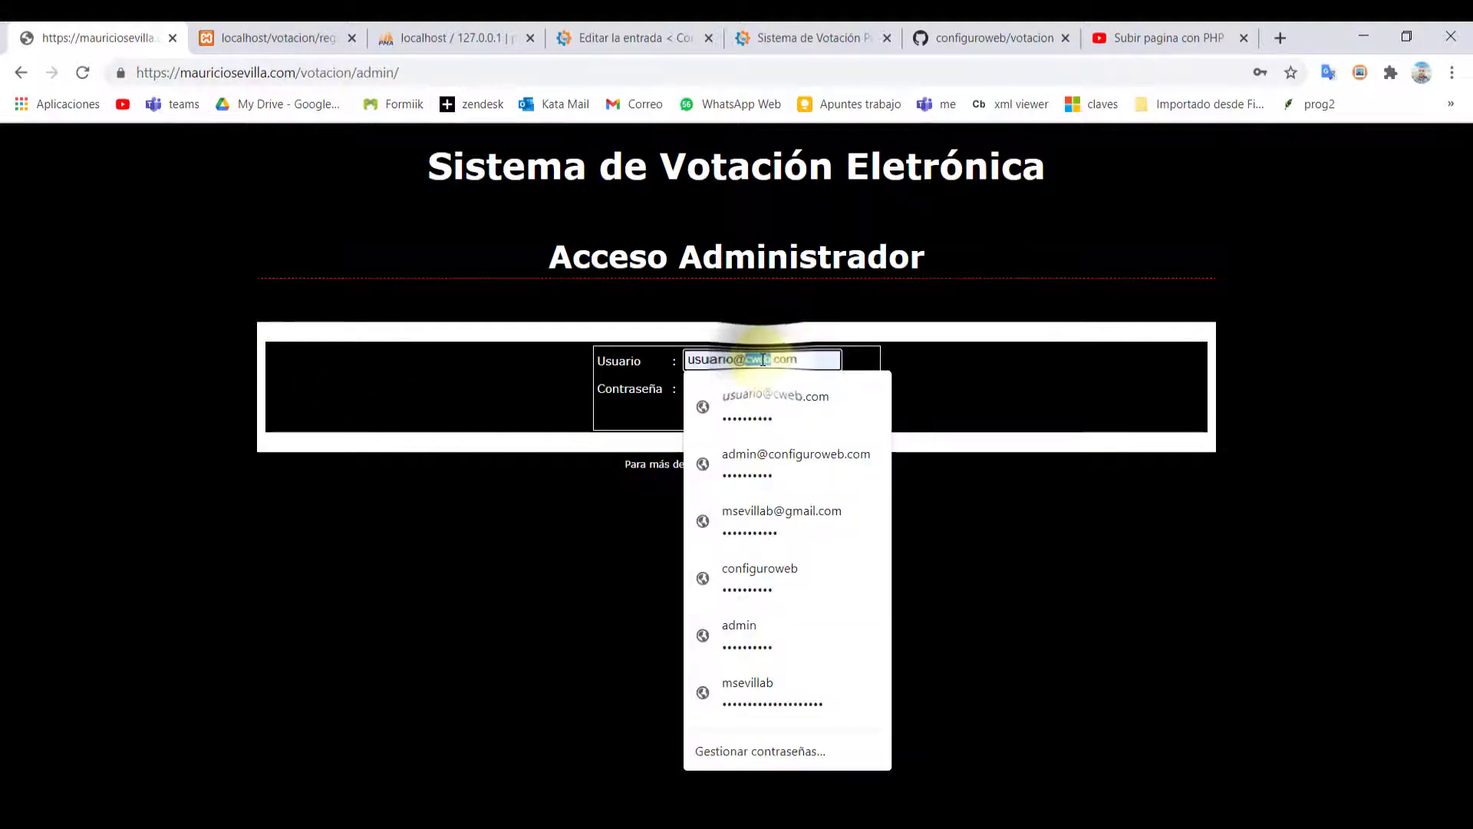
{"action": "left_click", "coordinate": [777, 456]}
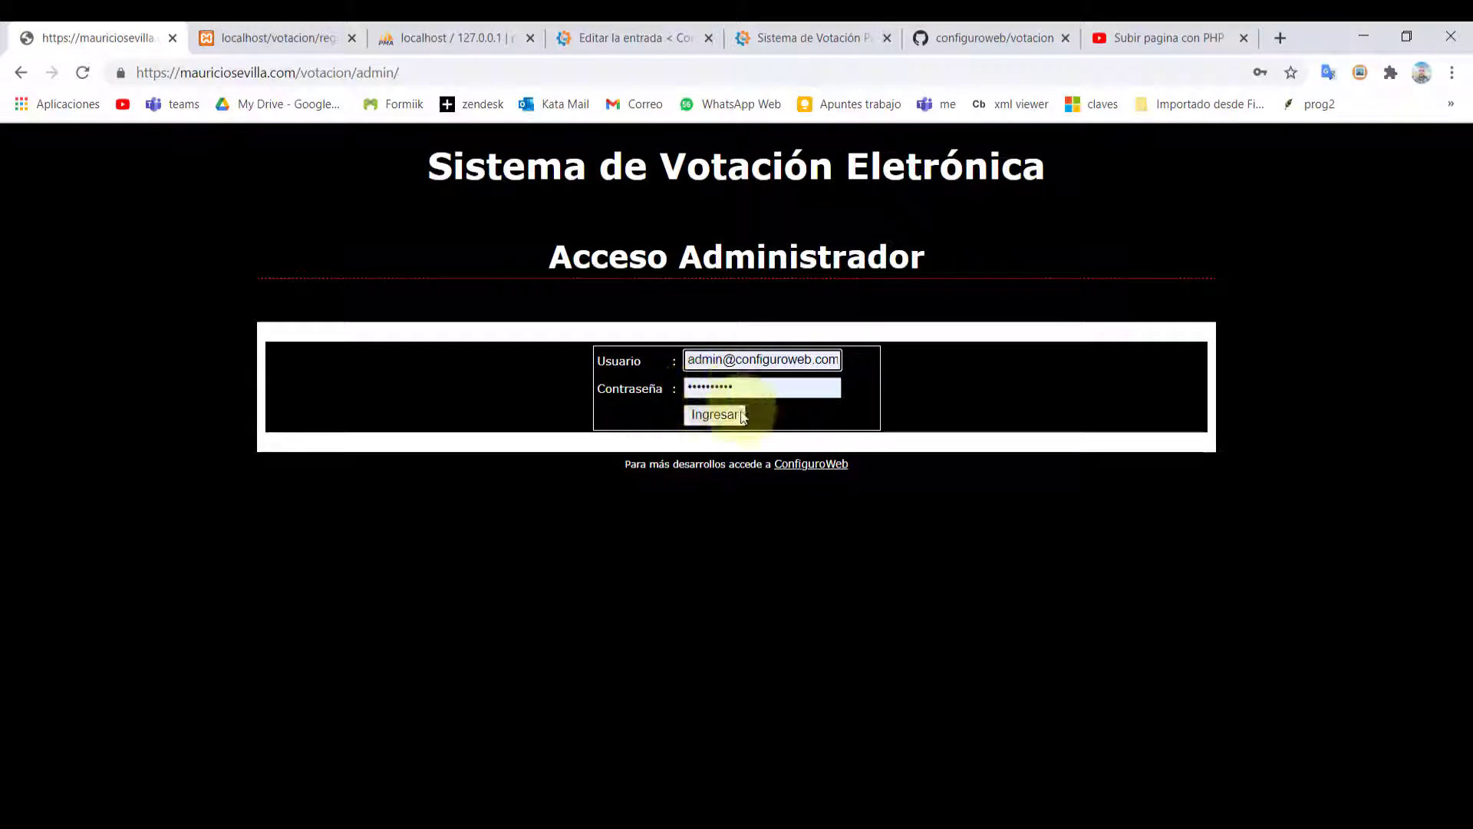
{"action": "left_click", "coordinate": [713, 419]}
{"action": "left_click", "coordinate": [893, 184]}
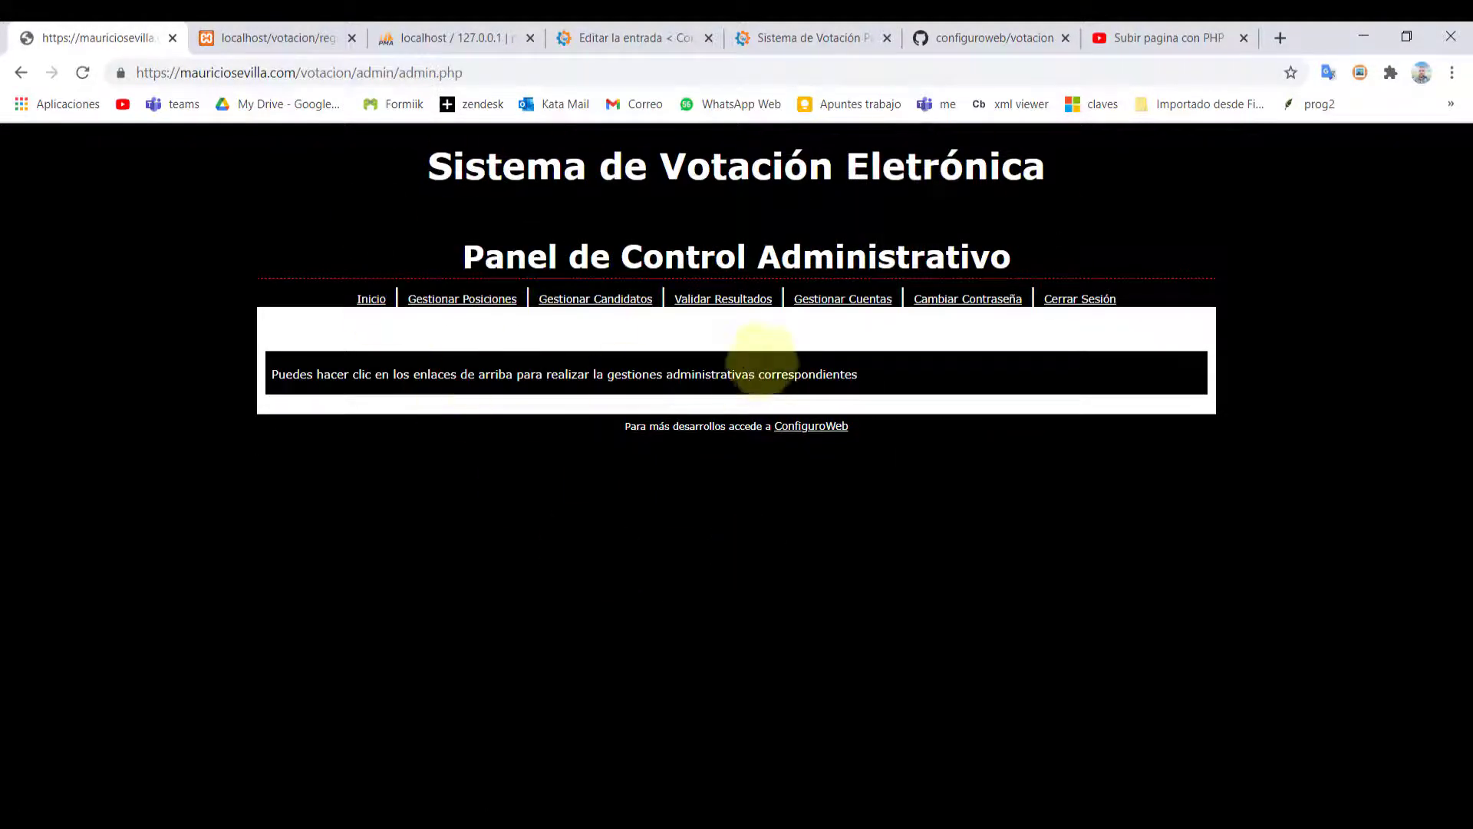
{"action": "left_click", "coordinate": [689, 307]}
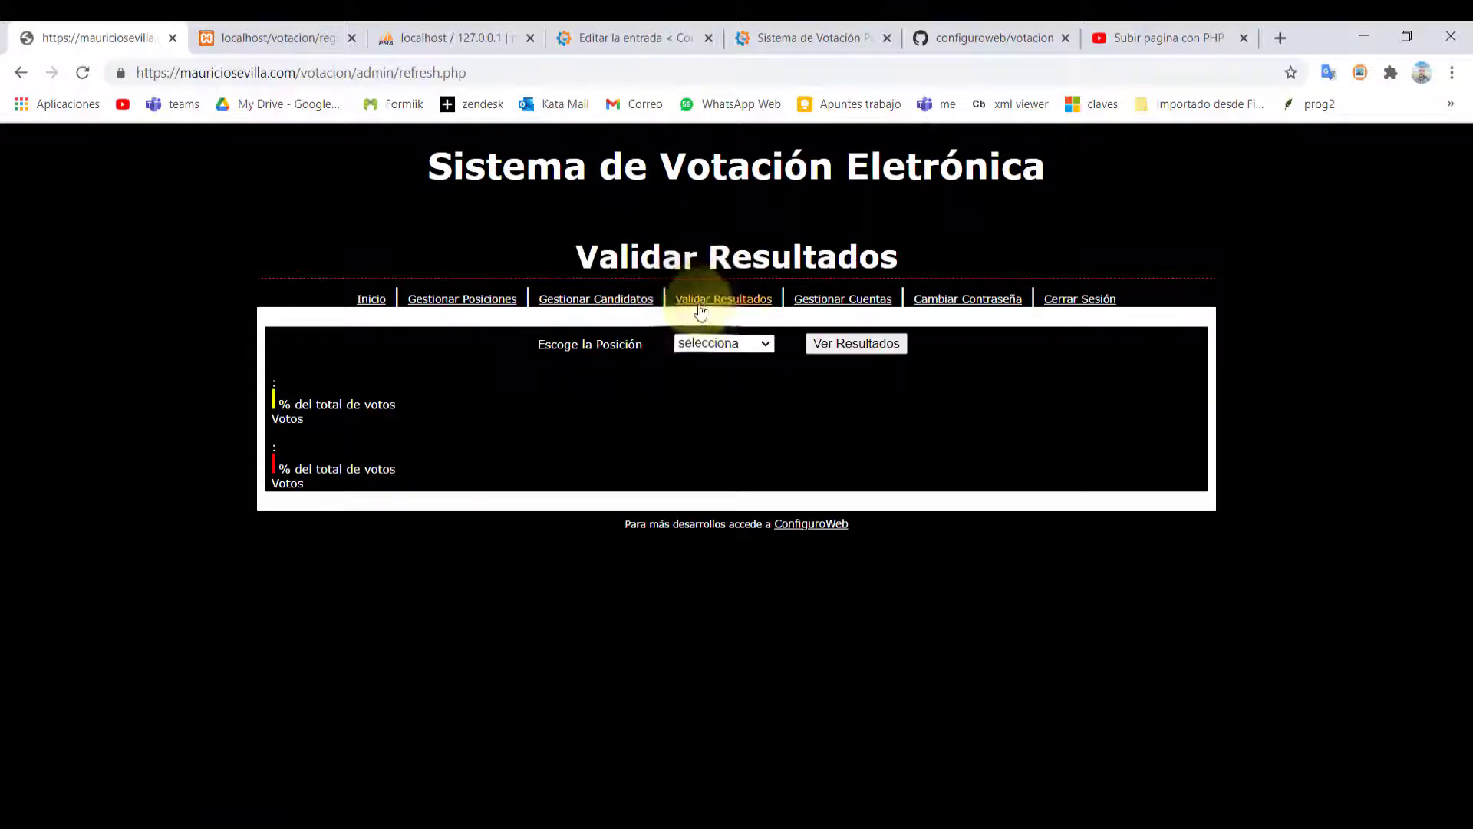
{"action": "left_click", "coordinate": [705, 351]}
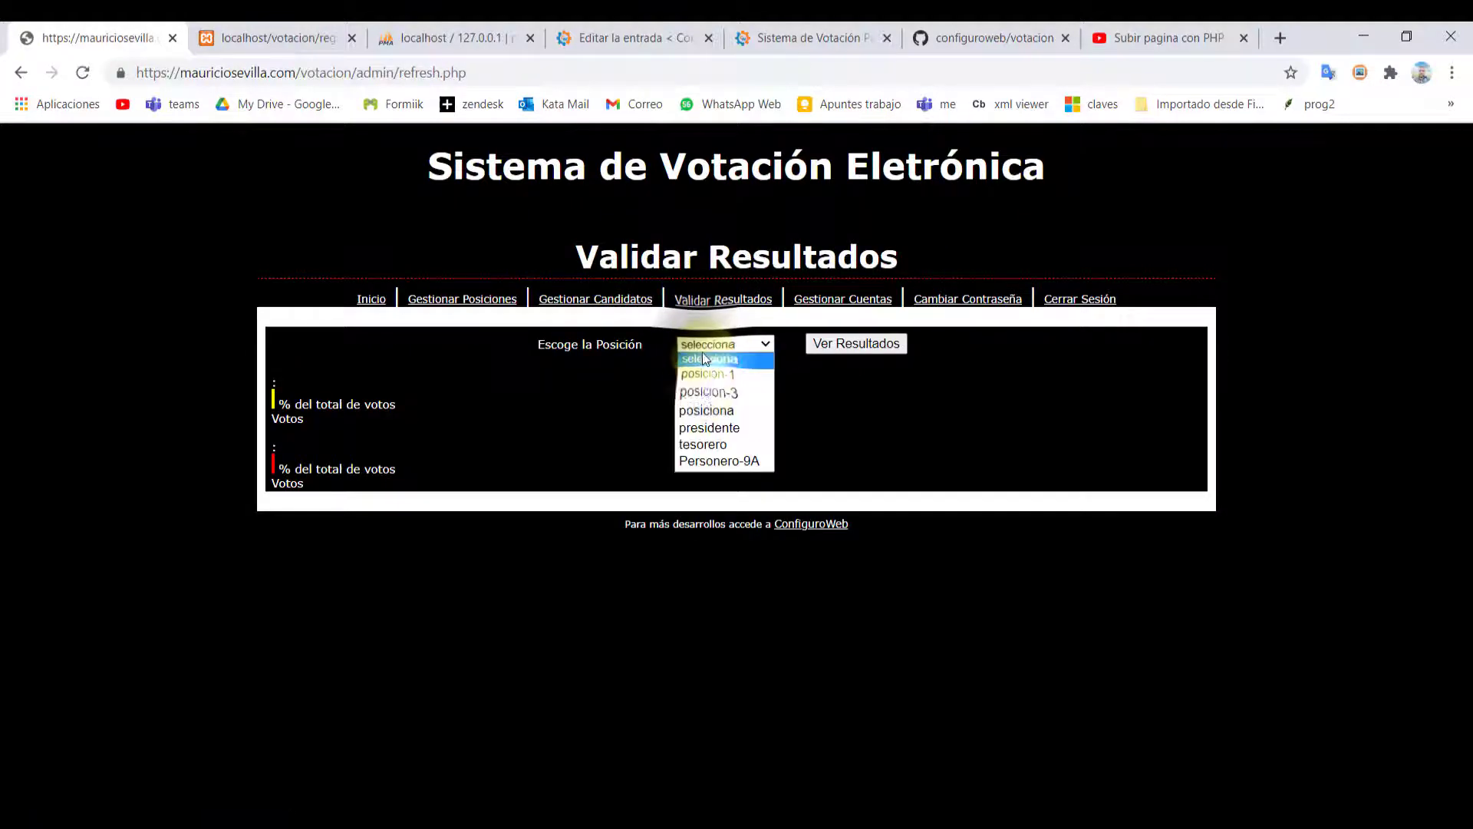
{"action": "left_click", "coordinate": [695, 466]}
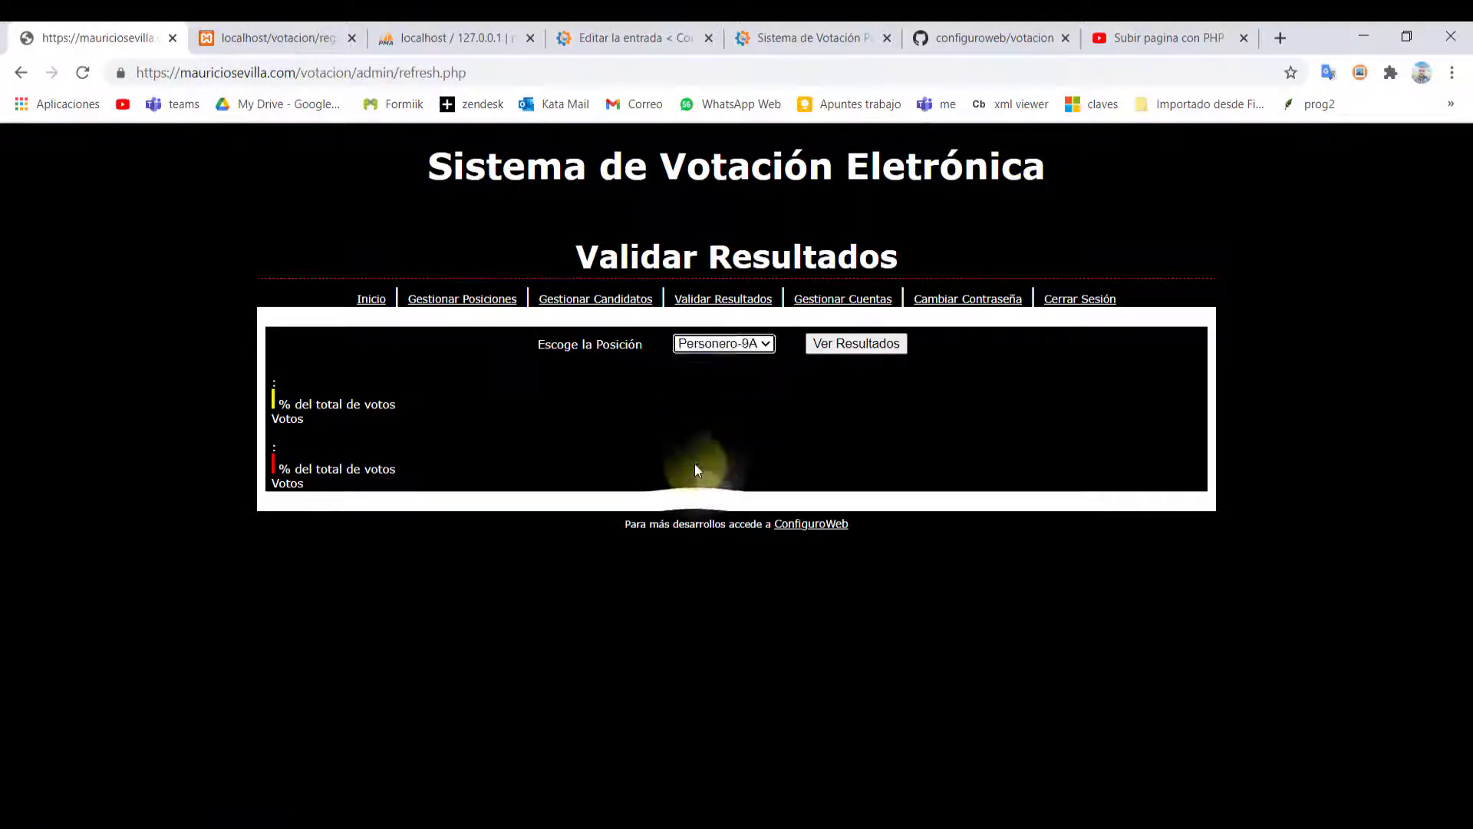
{"action": "left_click", "coordinate": [852, 345]}
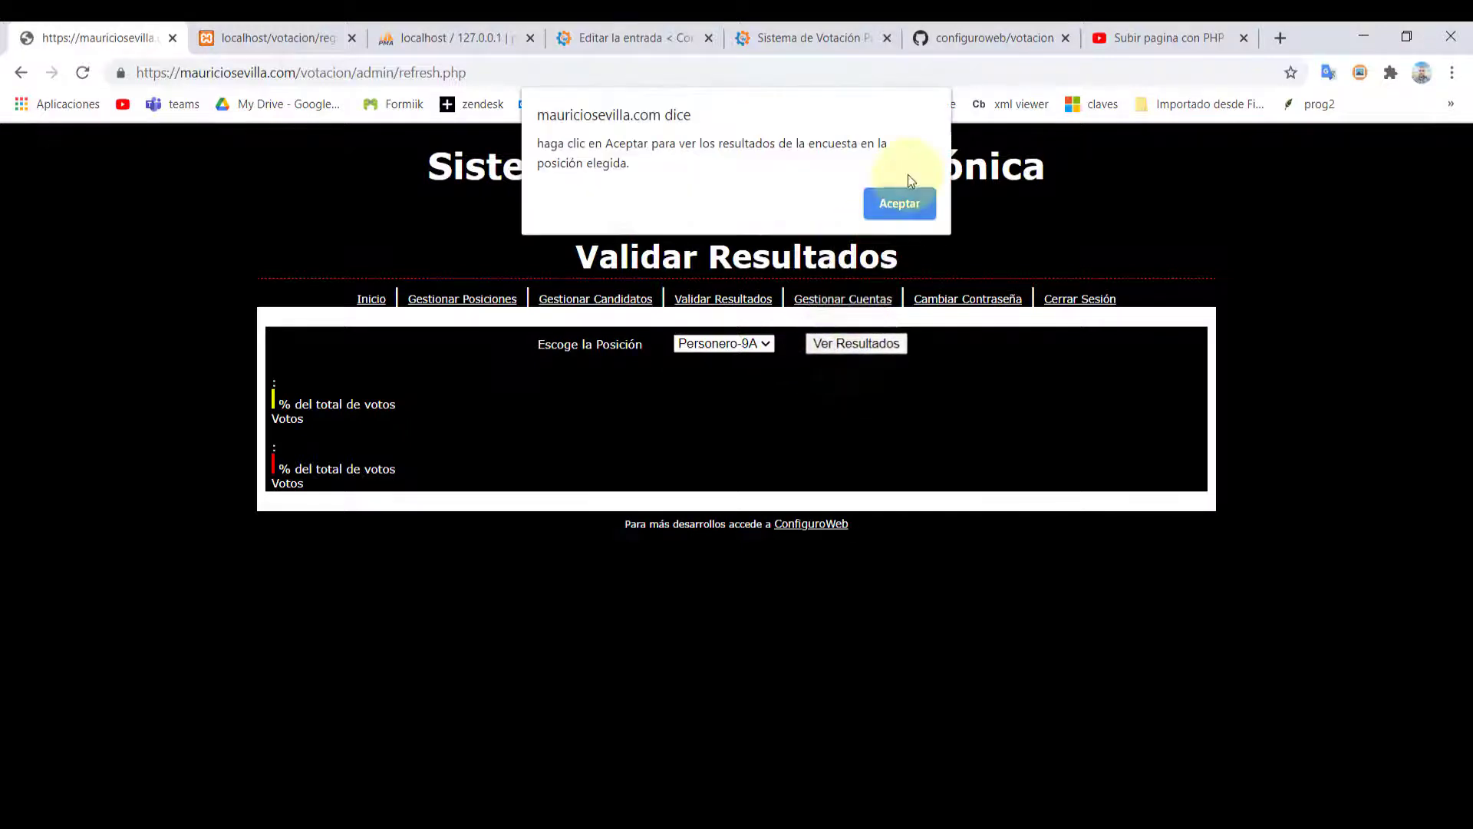
{"action": "left_click", "coordinate": [900, 206]}
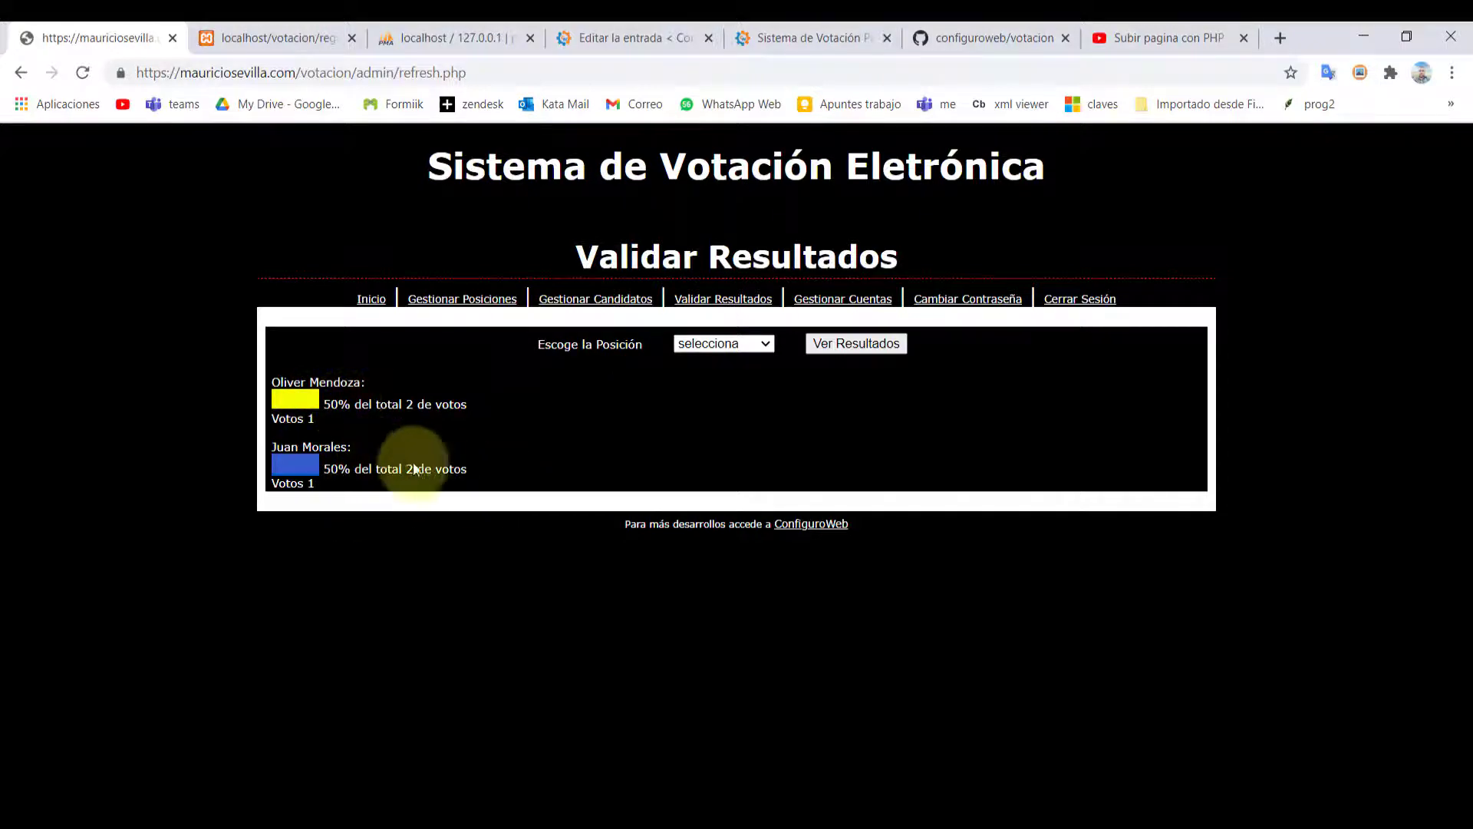
{"action": "double_click", "coordinate": [410, 413]}
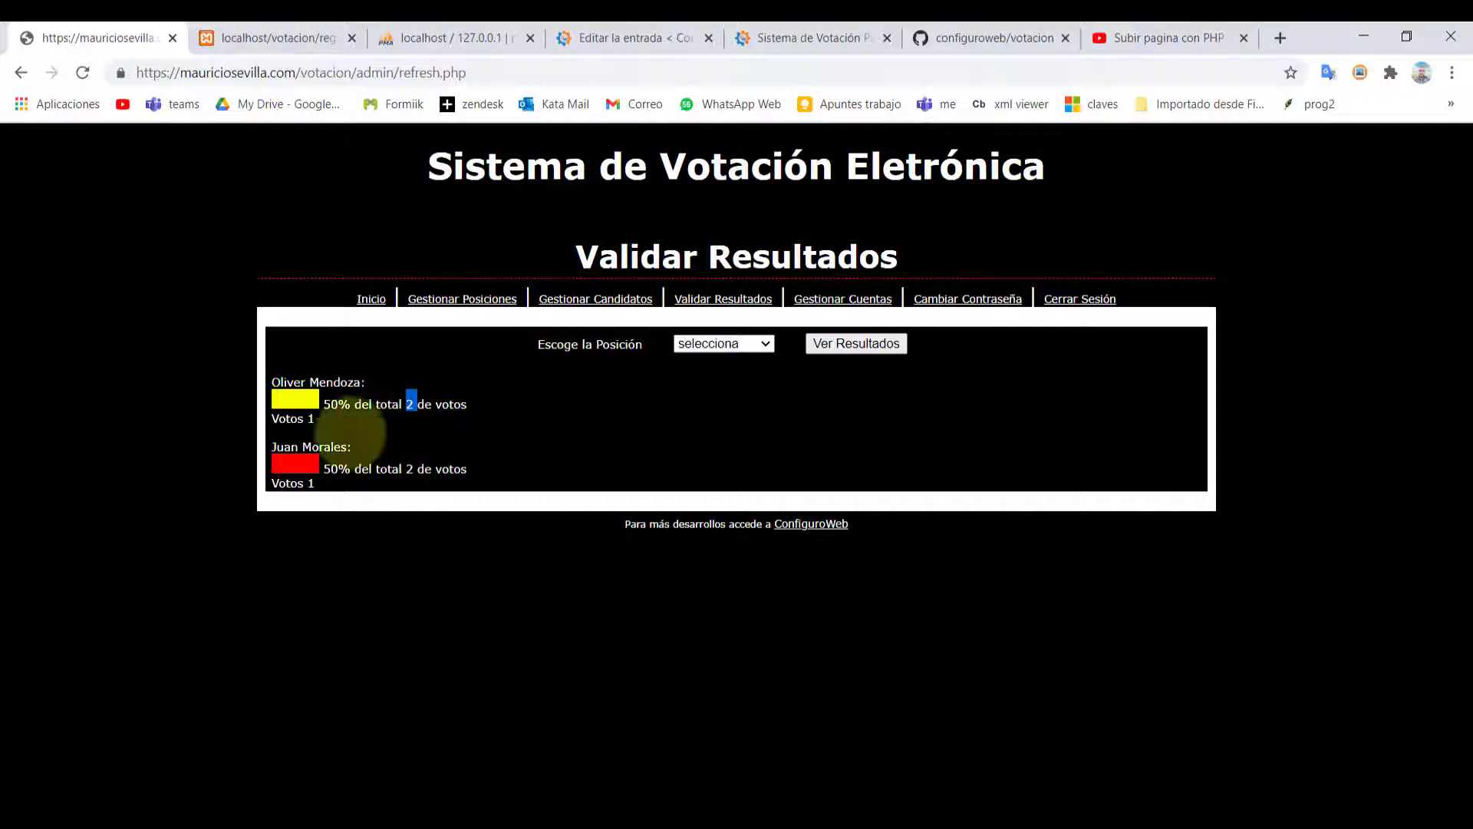
{"action": "left_click", "coordinate": [750, 345]}
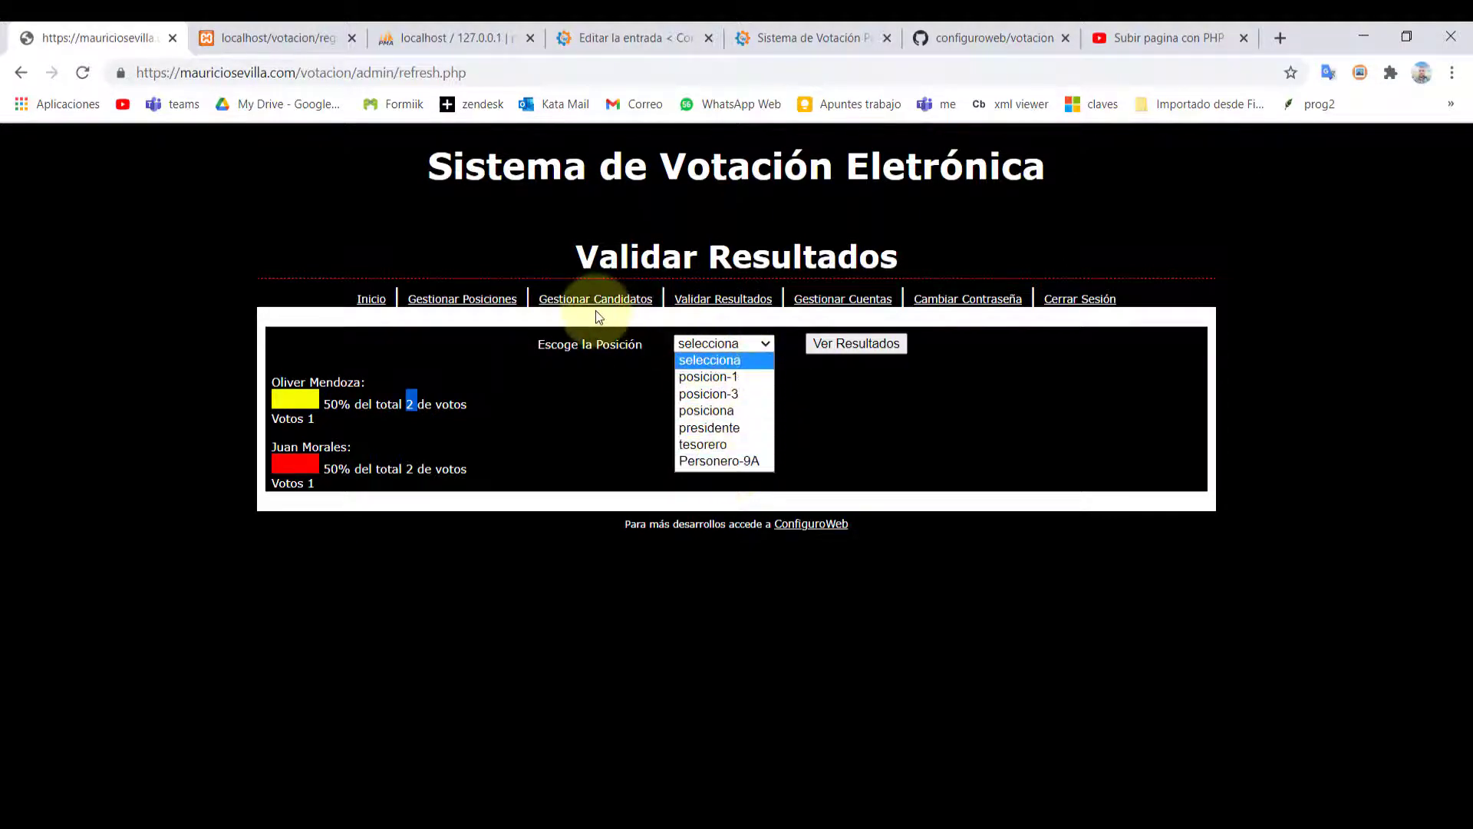
{"action": "left_click", "coordinate": [371, 300]}
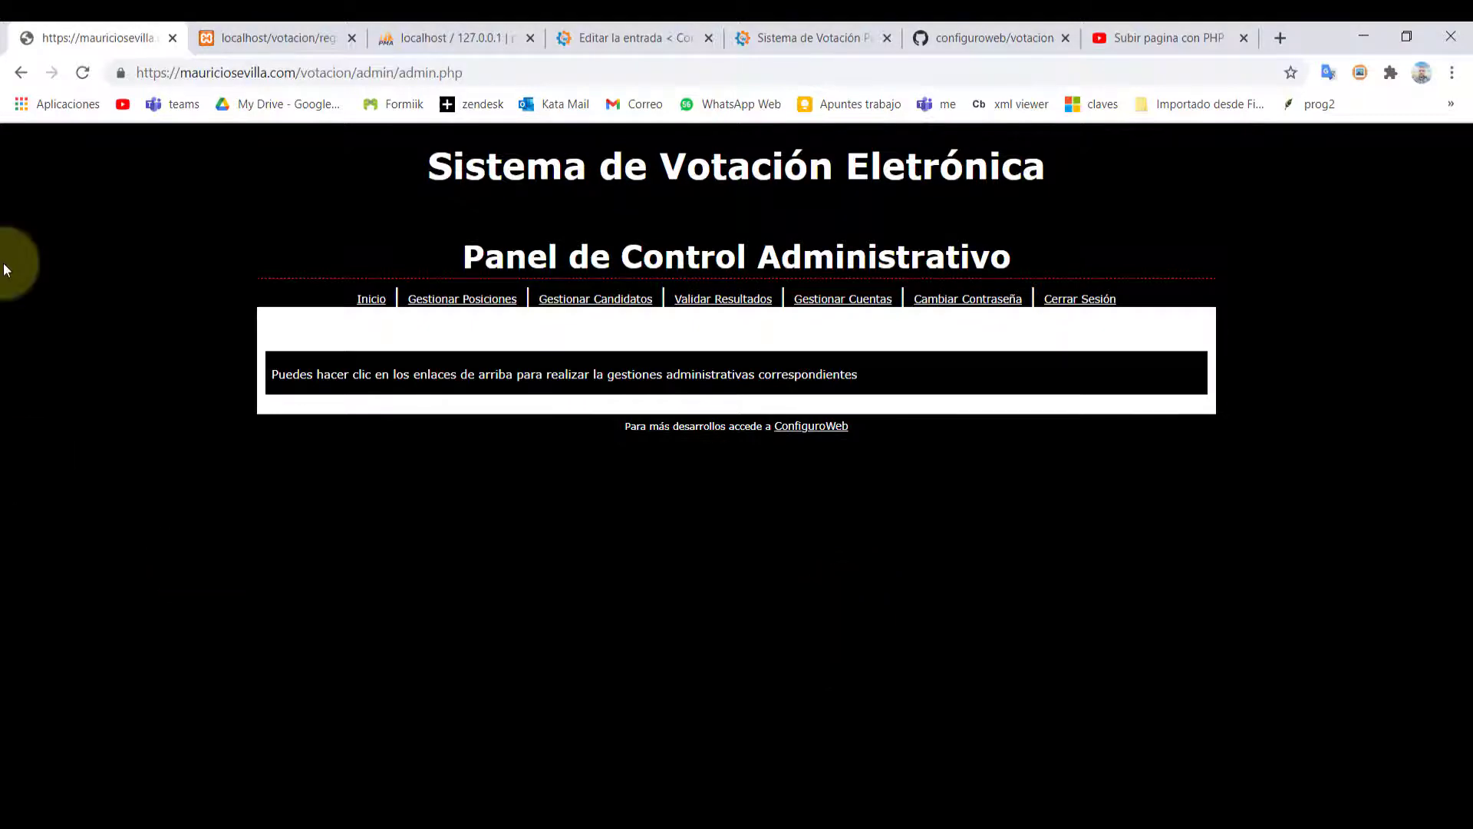
{"action": "left_click", "coordinate": [805, 40]}
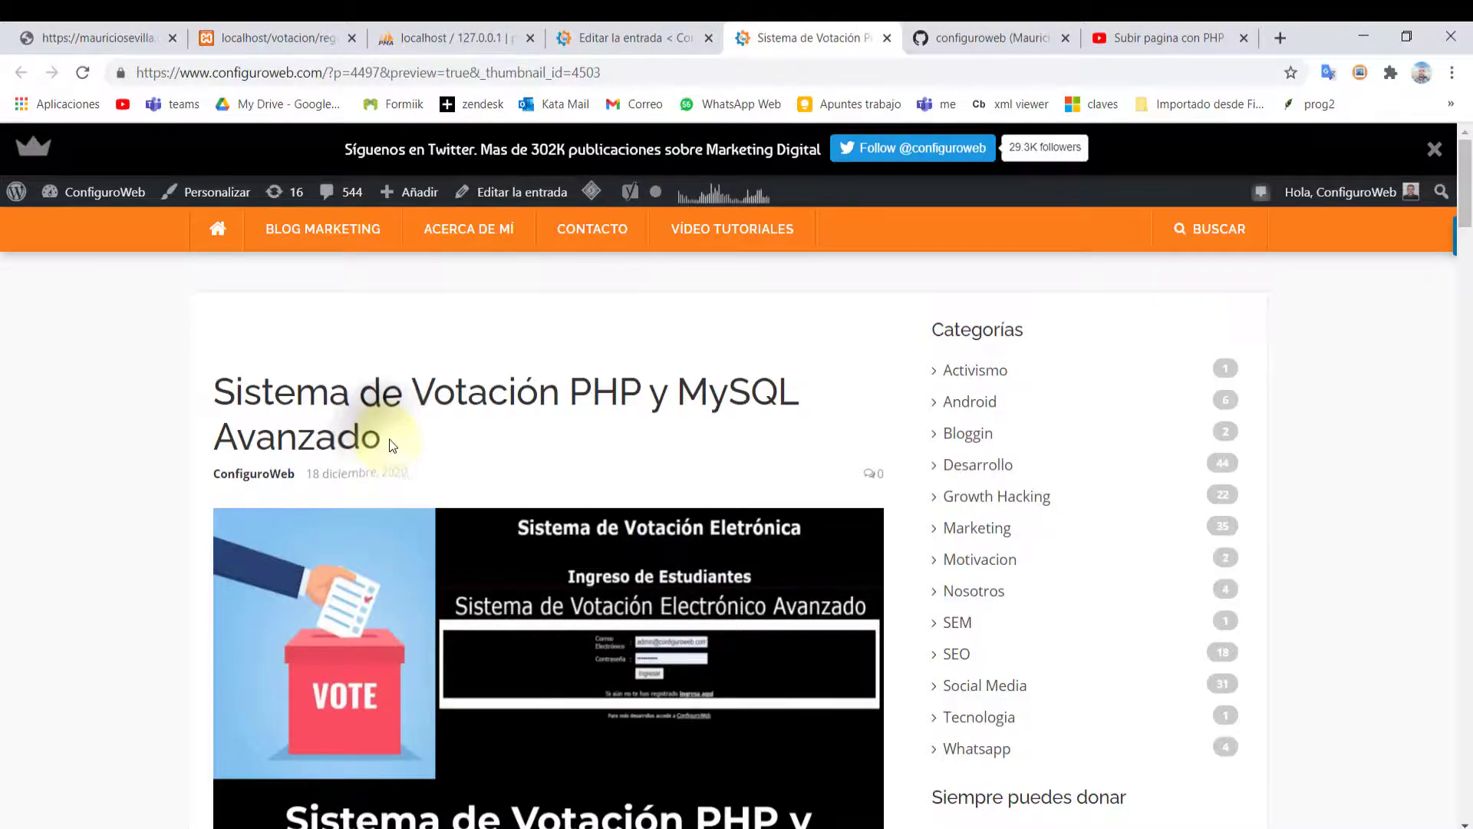
{"action": "scroll", "coordinate": [387, 443], "scroll_direction": "down", "scroll_amount": 15}
{"action": "scroll", "coordinate": [561, 507], "scroll_direction": "down", "scroll_amount": 20}
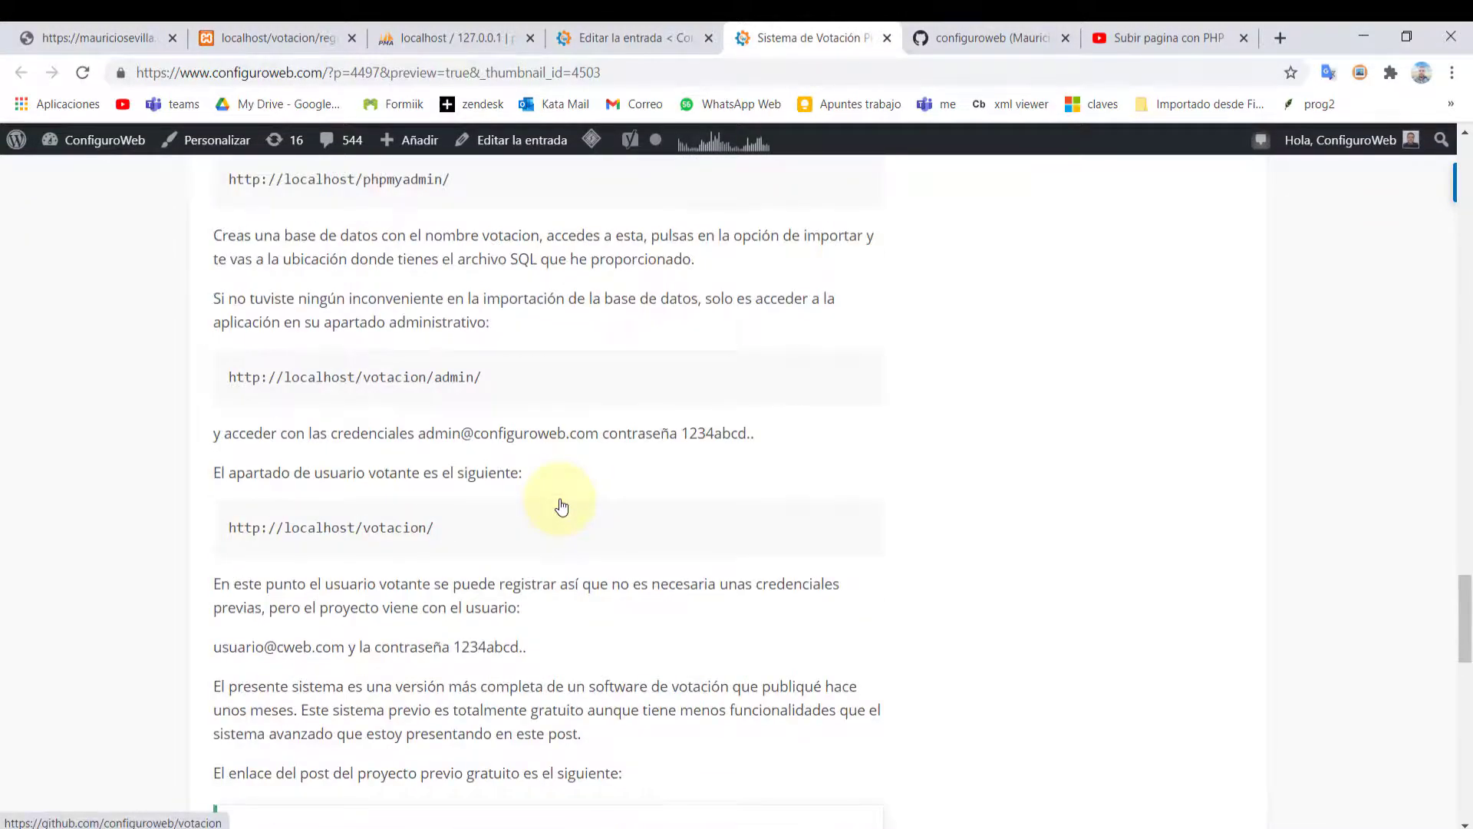
{"action": "scroll", "coordinate": [559, 499], "scroll_direction": "down", "scroll_amount": 8}
{"action": "scroll", "coordinate": [559, 499], "scroll_direction": "up", "scroll_amount": 3}
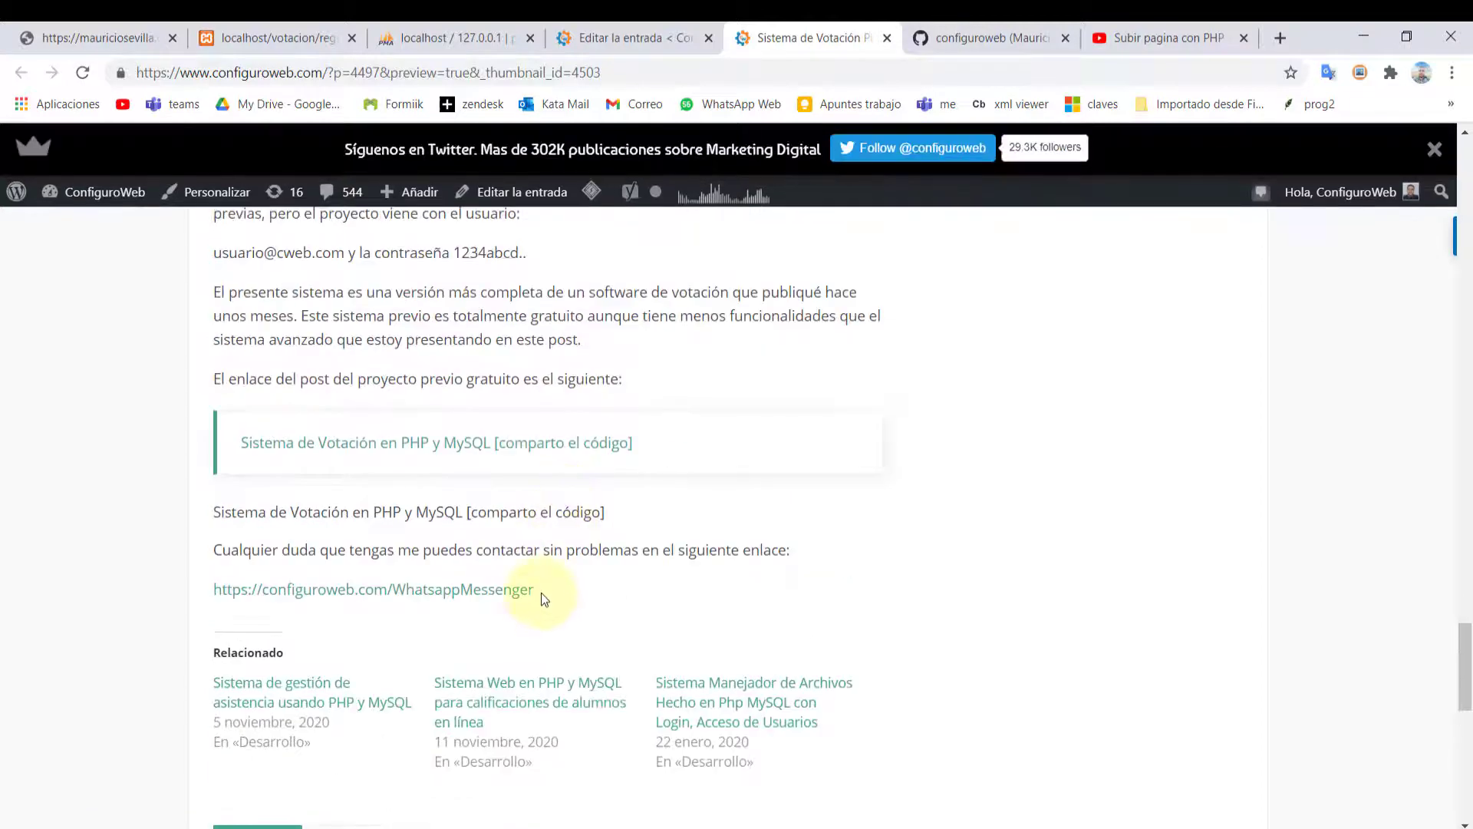
{"action": "left_click_drag", "start_coordinate": [540, 592], "coordinate": [213, 590]}
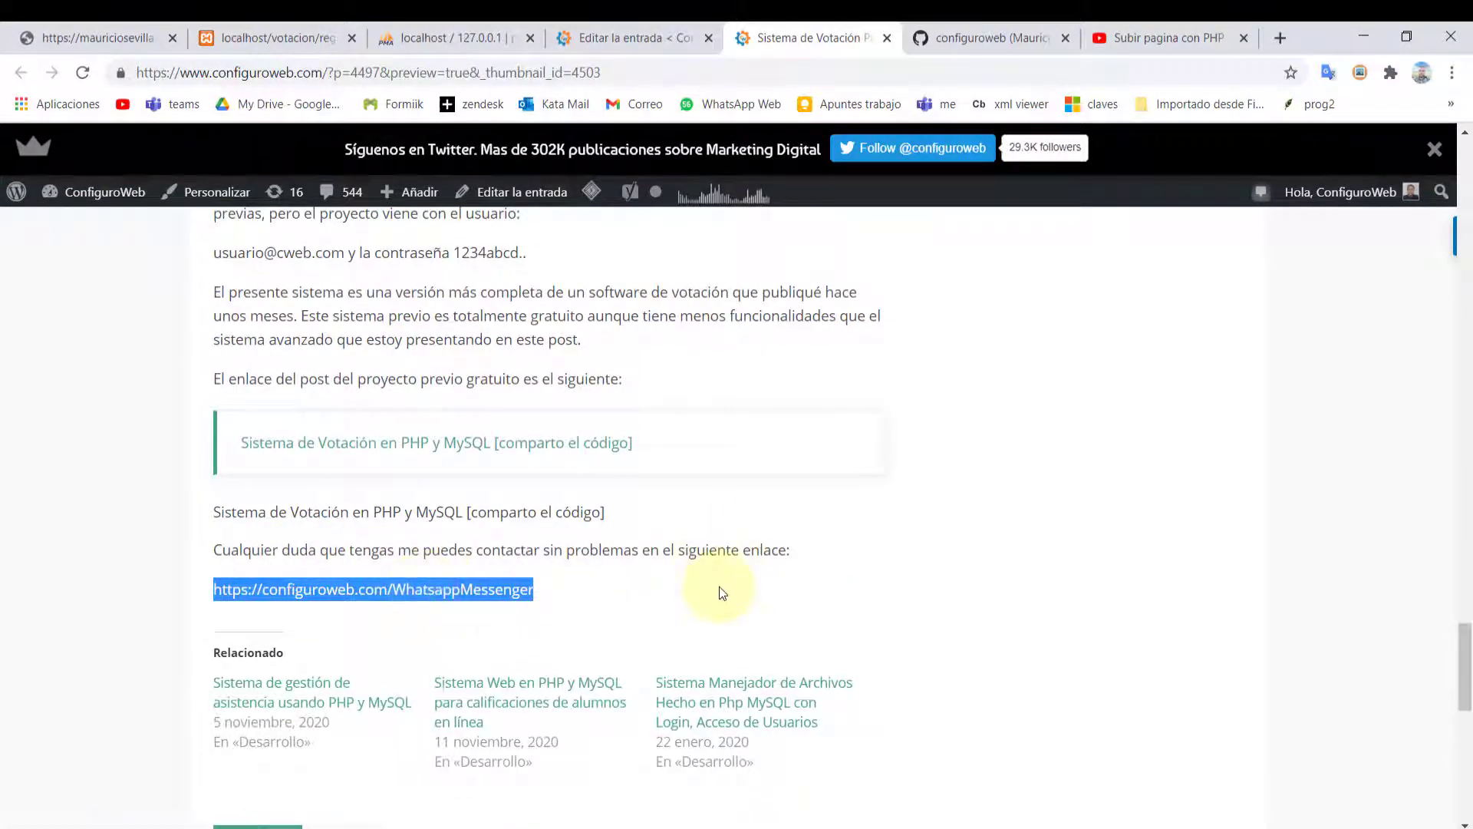
{"action": "scroll", "coordinate": [720, 591], "scroll_direction": "up", "scroll_amount": 15}
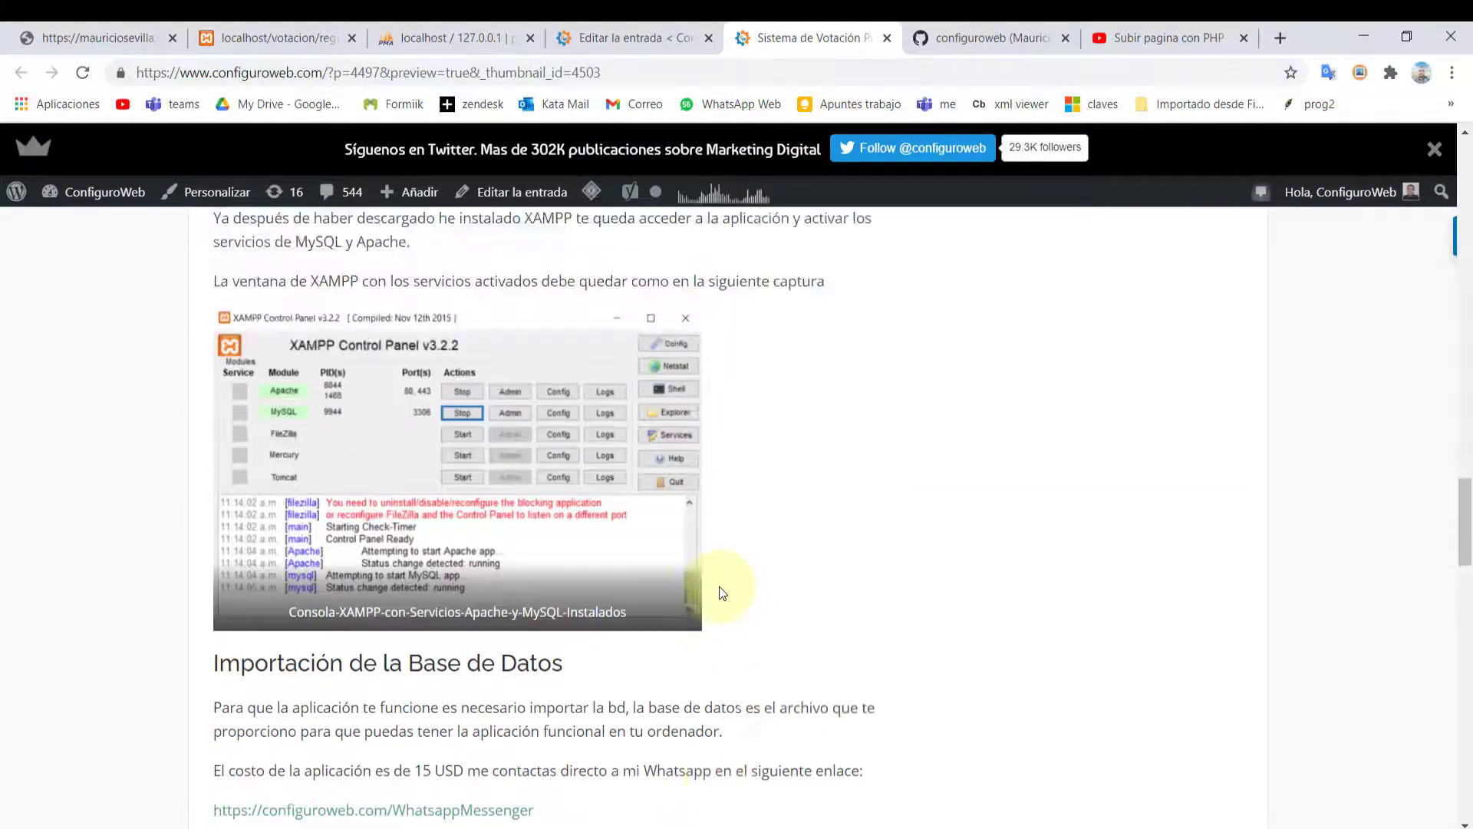
{"action": "scroll", "coordinate": [720, 586], "scroll_direction": "up", "scroll_amount": 20}
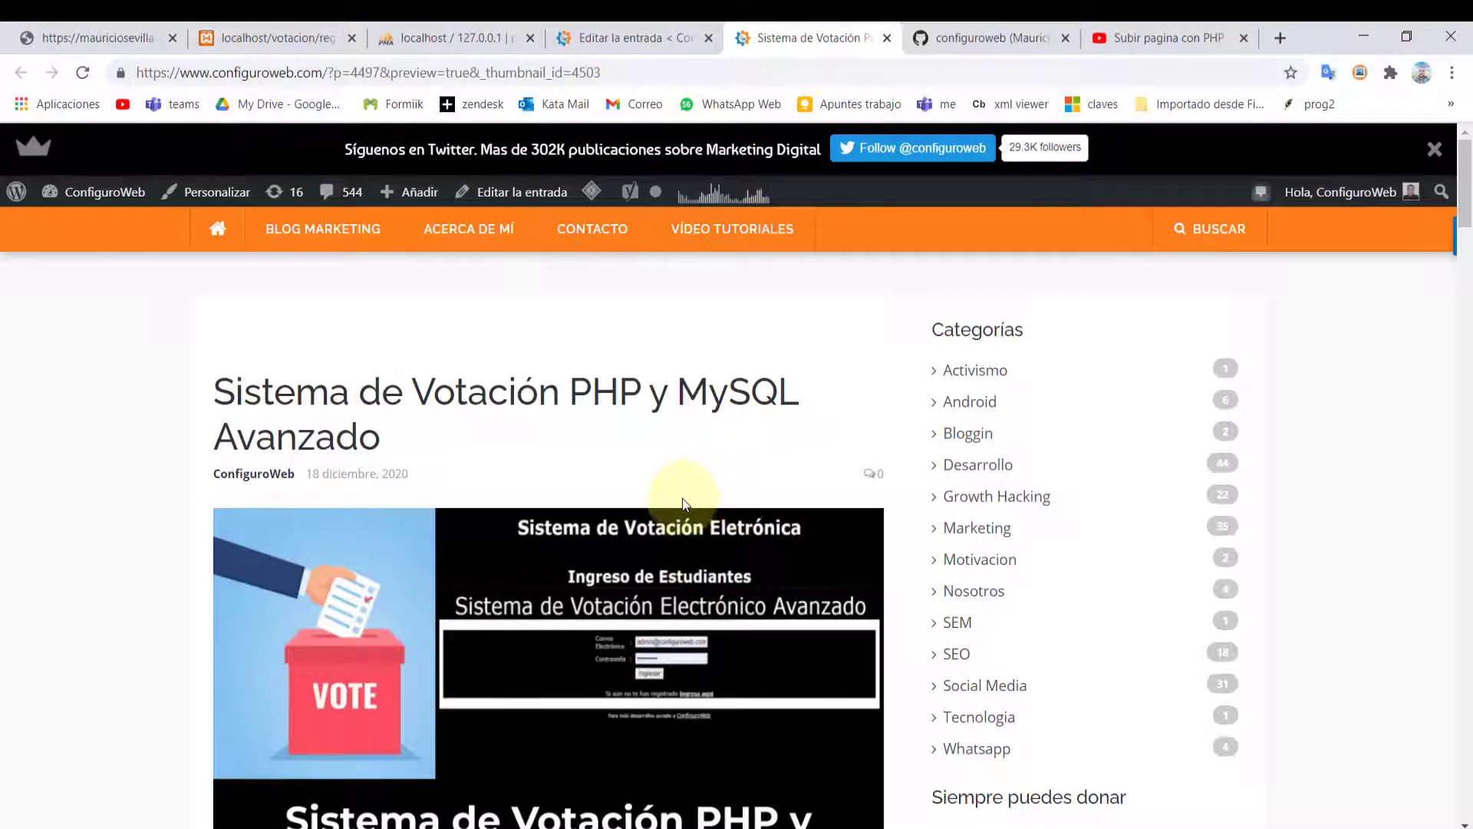
{"action": "scroll", "coordinate": [472, 568], "scroll_direction": "down", "scroll_amount": 15}
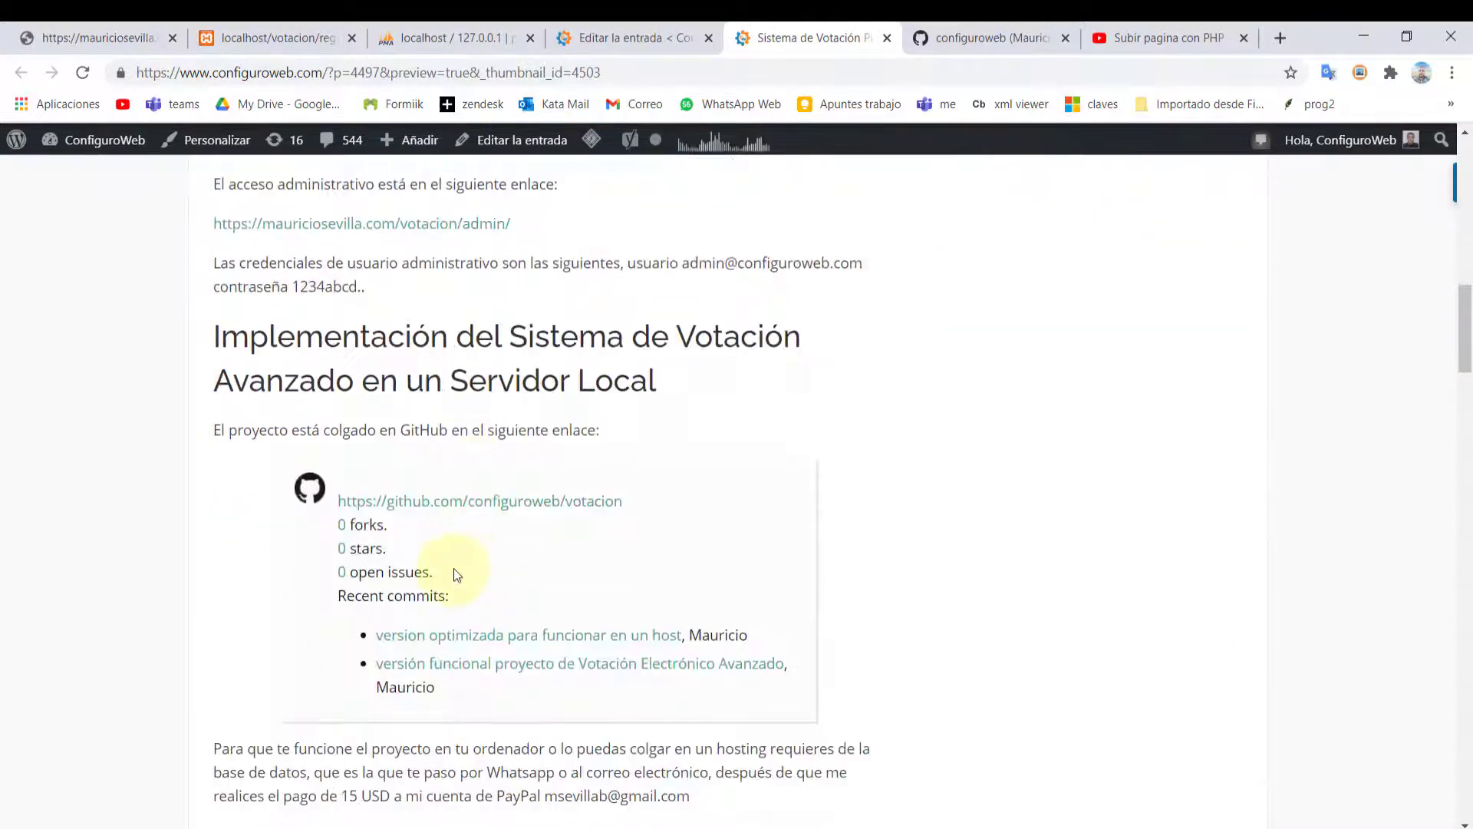
{"action": "scroll", "coordinate": [456, 572], "scroll_direction": "down", "scroll_amount": 12}
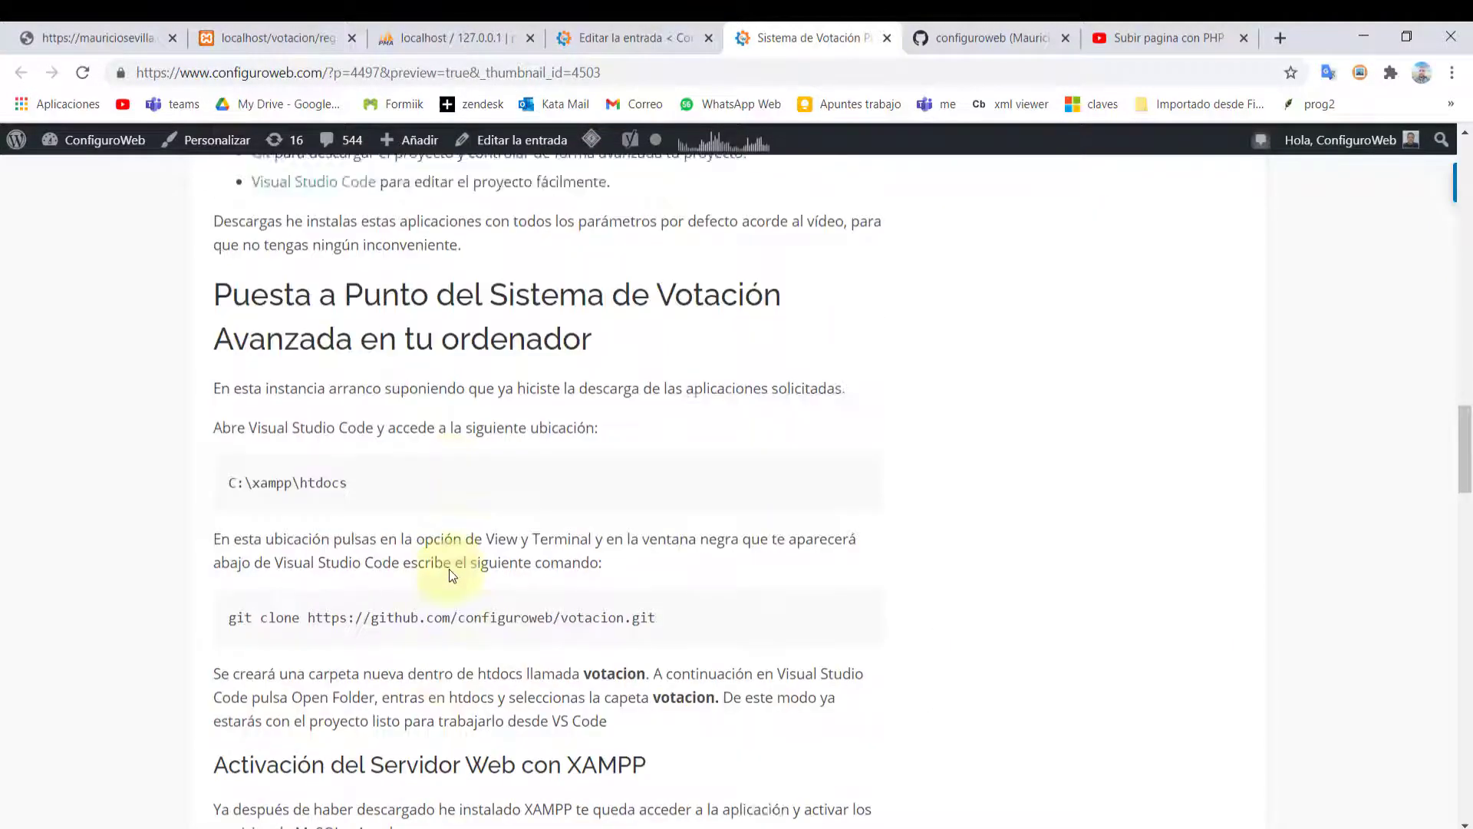
{"action": "scroll", "coordinate": [452, 576], "scroll_direction": "down", "scroll_amount": 1}
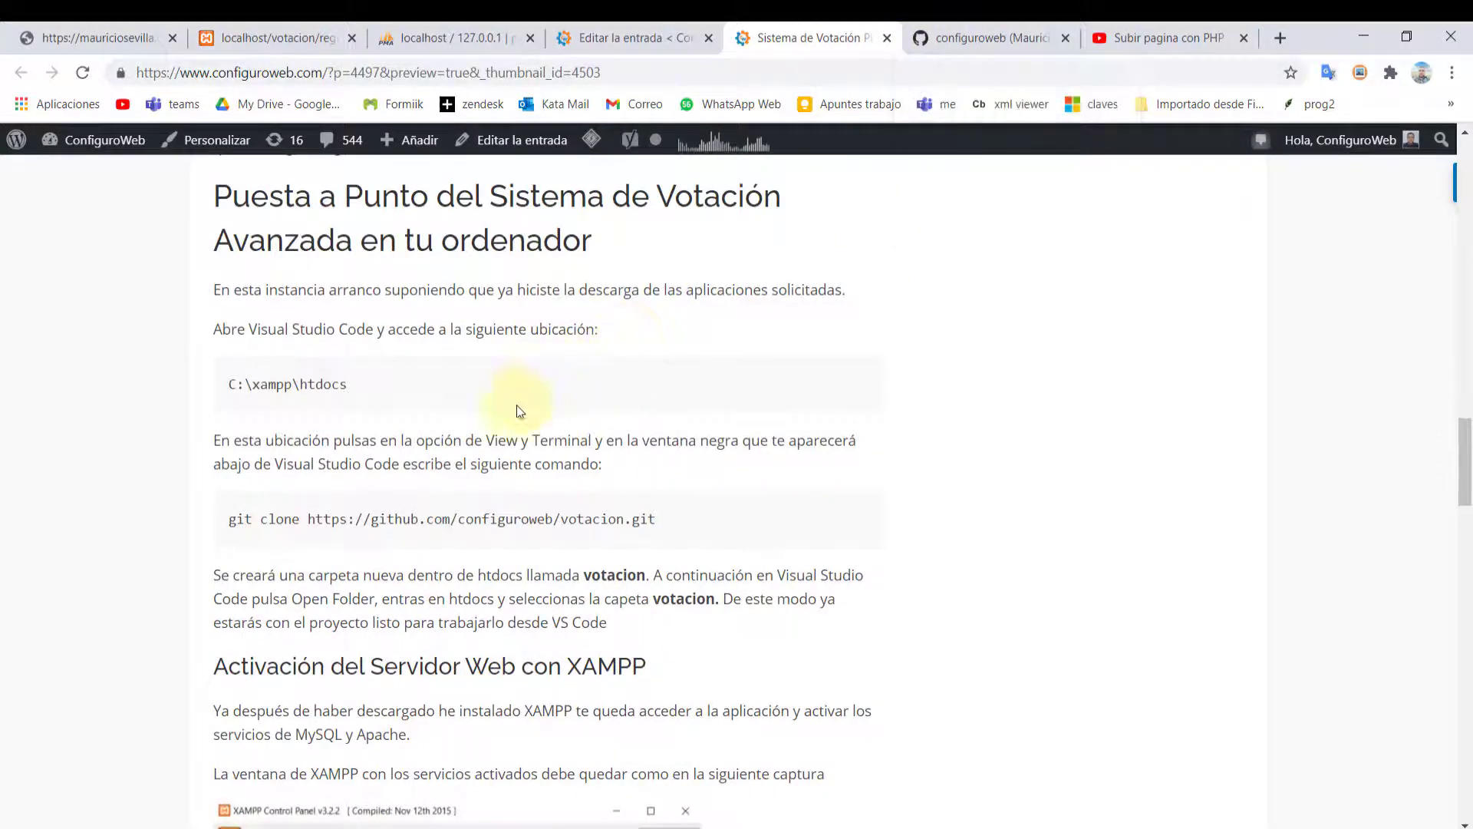
{"action": "scroll", "coordinate": [360, 514], "scroll_direction": "down", "scroll_amount": 3}
{"action": "scroll", "coordinate": [361, 514], "scroll_direction": "up", "scroll_amount": 6}
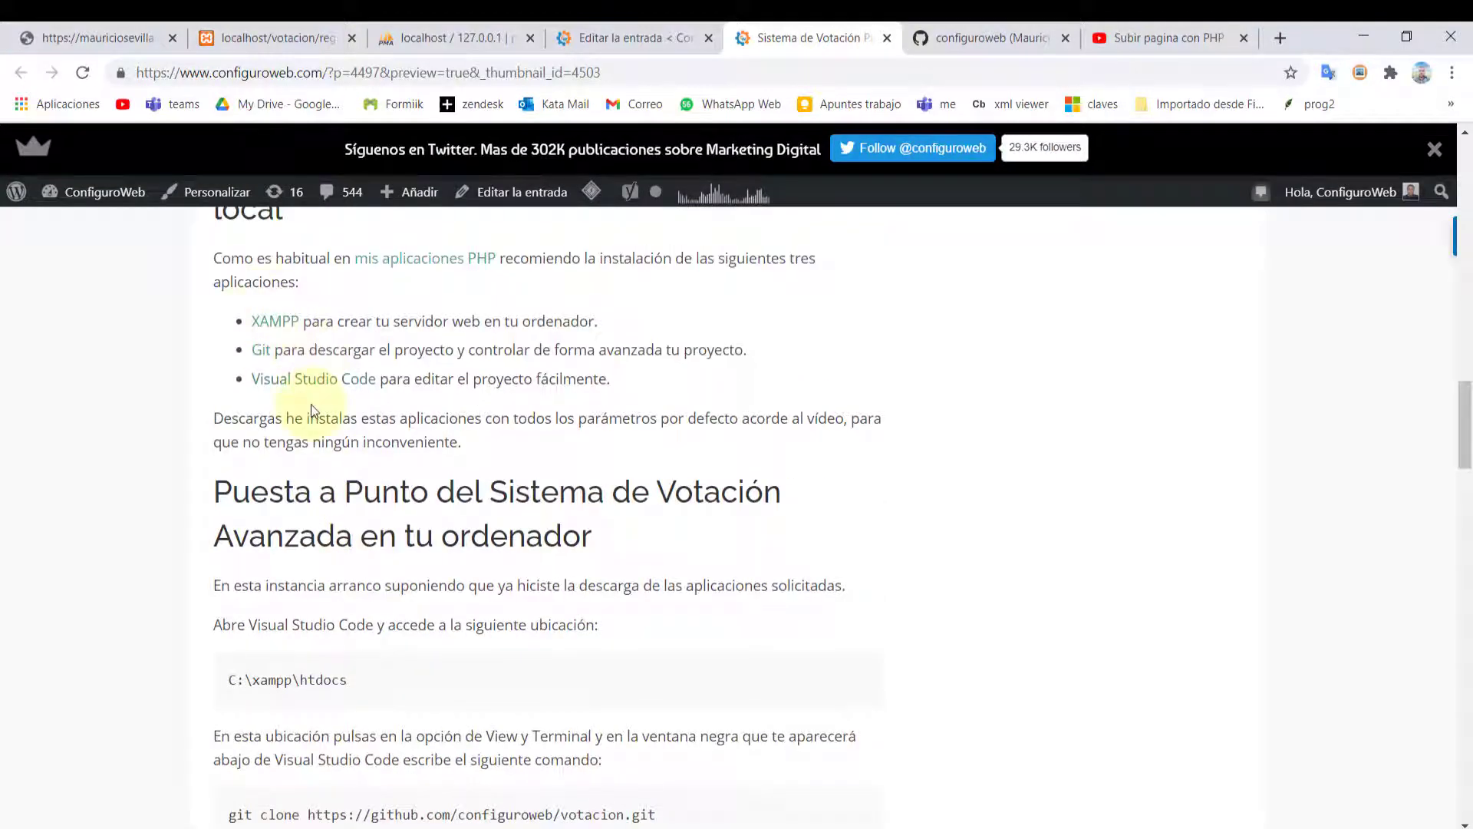
{"action": "scroll", "coordinate": [280, 433], "scroll_direction": "up", "scroll_amount": 1}
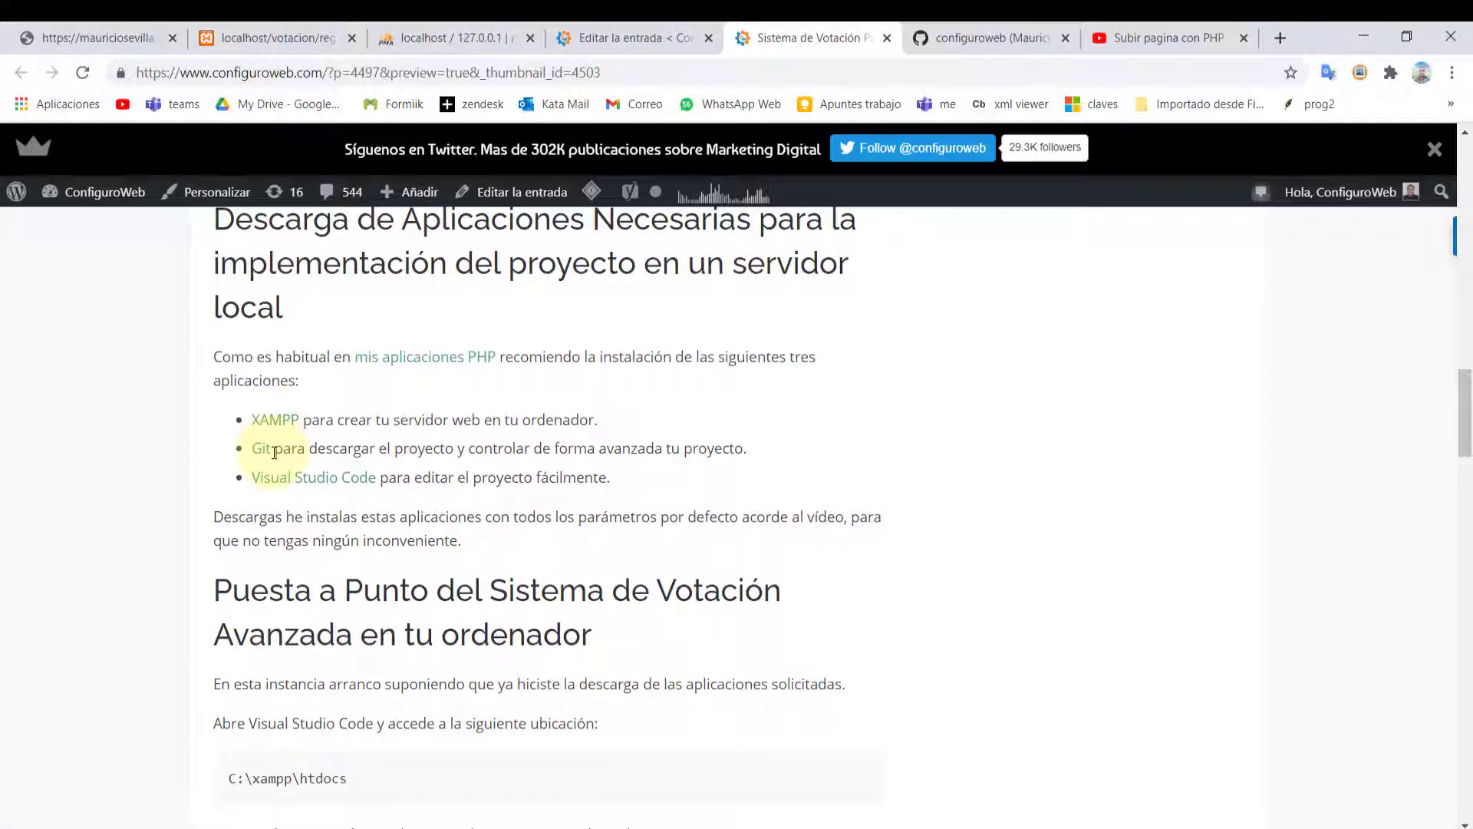
{"action": "left_click_drag", "start_coordinate": [275, 452], "coordinate": [763, 440]}
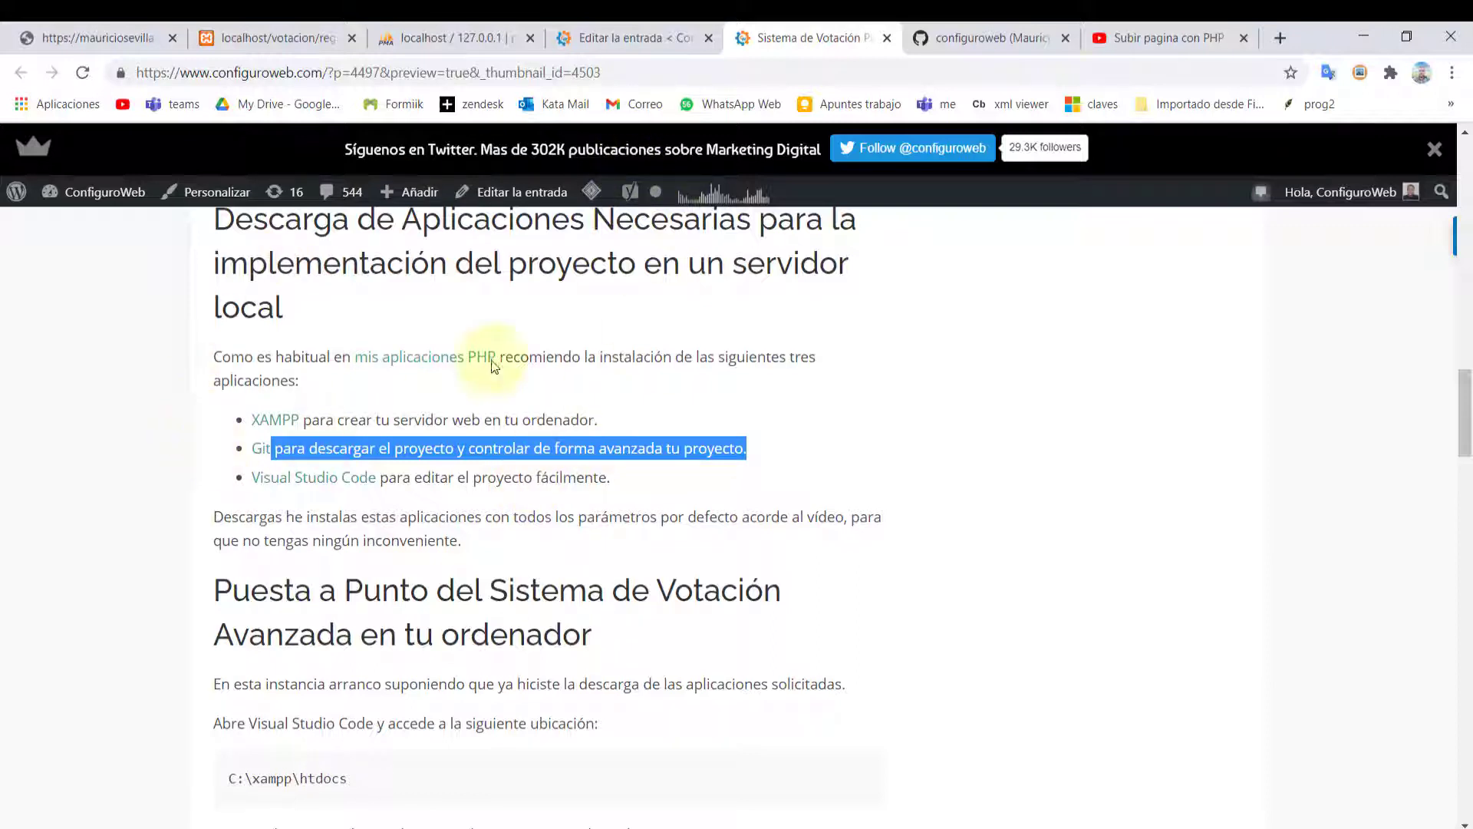
{"action": "left_click", "coordinate": [434, 394]}
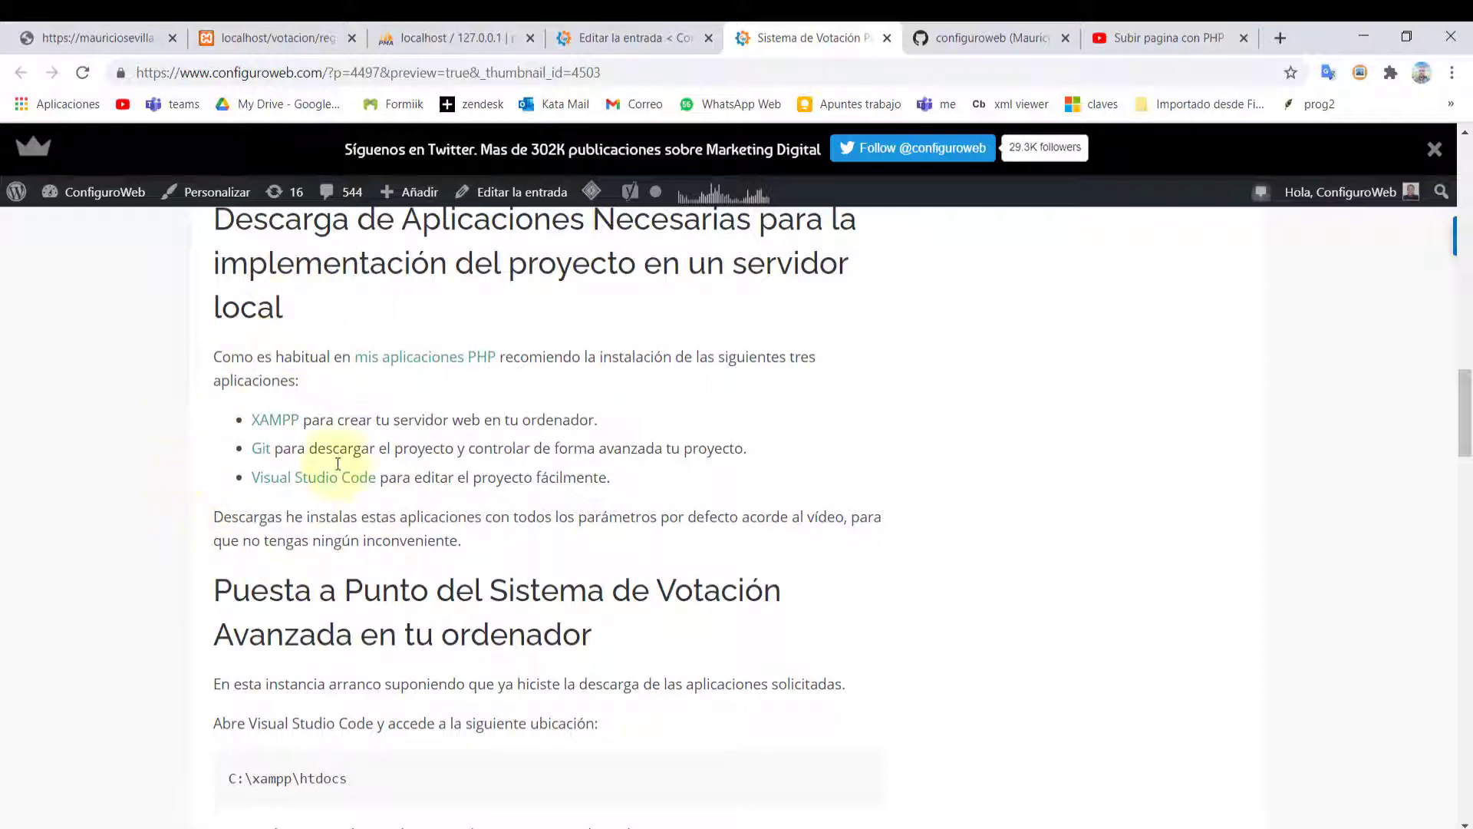
{"action": "scroll", "coordinate": [342, 575], "scroll_direction": "down", "scroll_amount": 5}
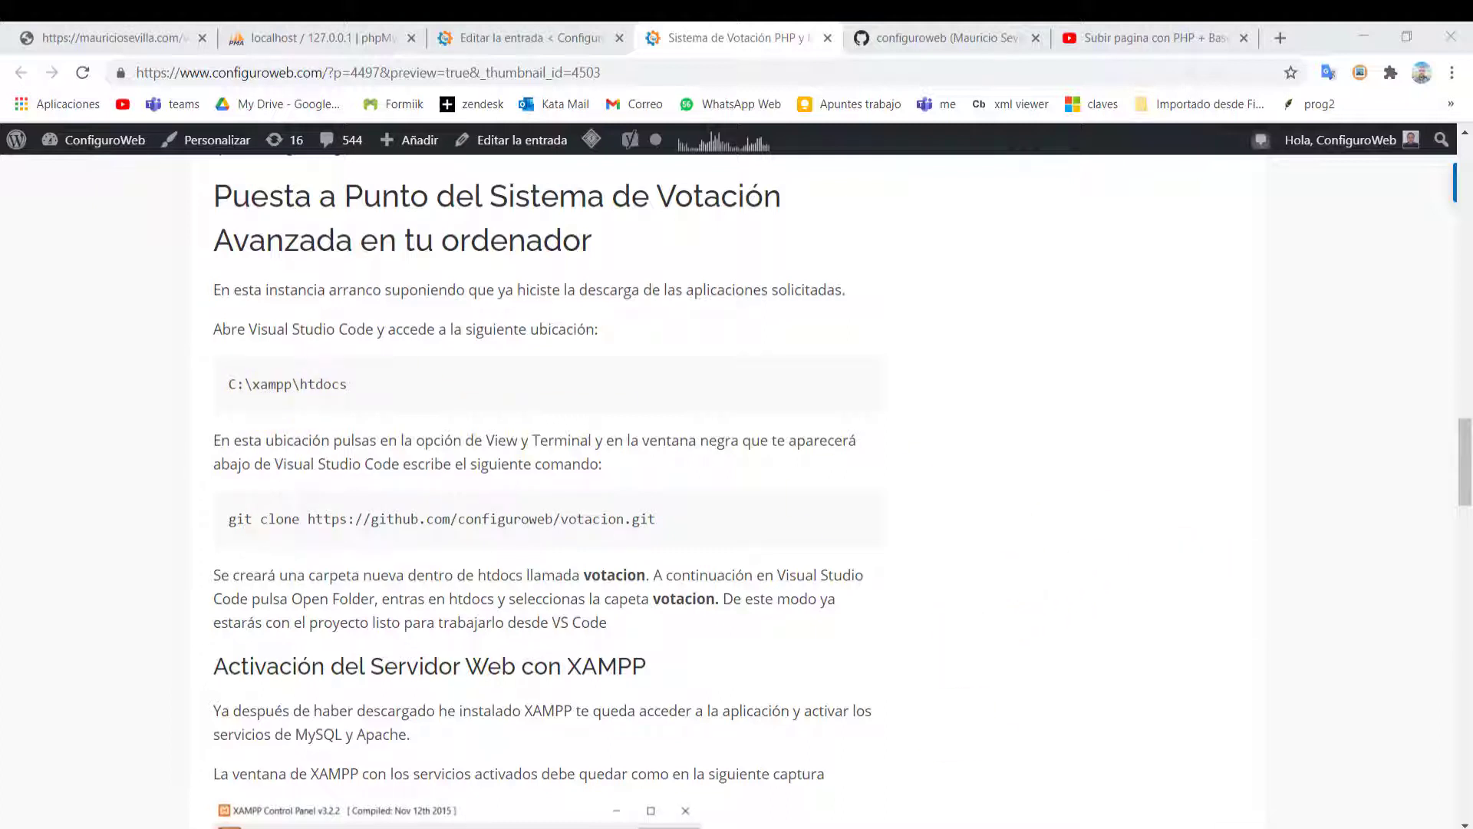
Open C:\xamppw\htdocs as the VS Code workspace, then return to the blog article
{"action": "left_click", "coordinate": [515, 818]}
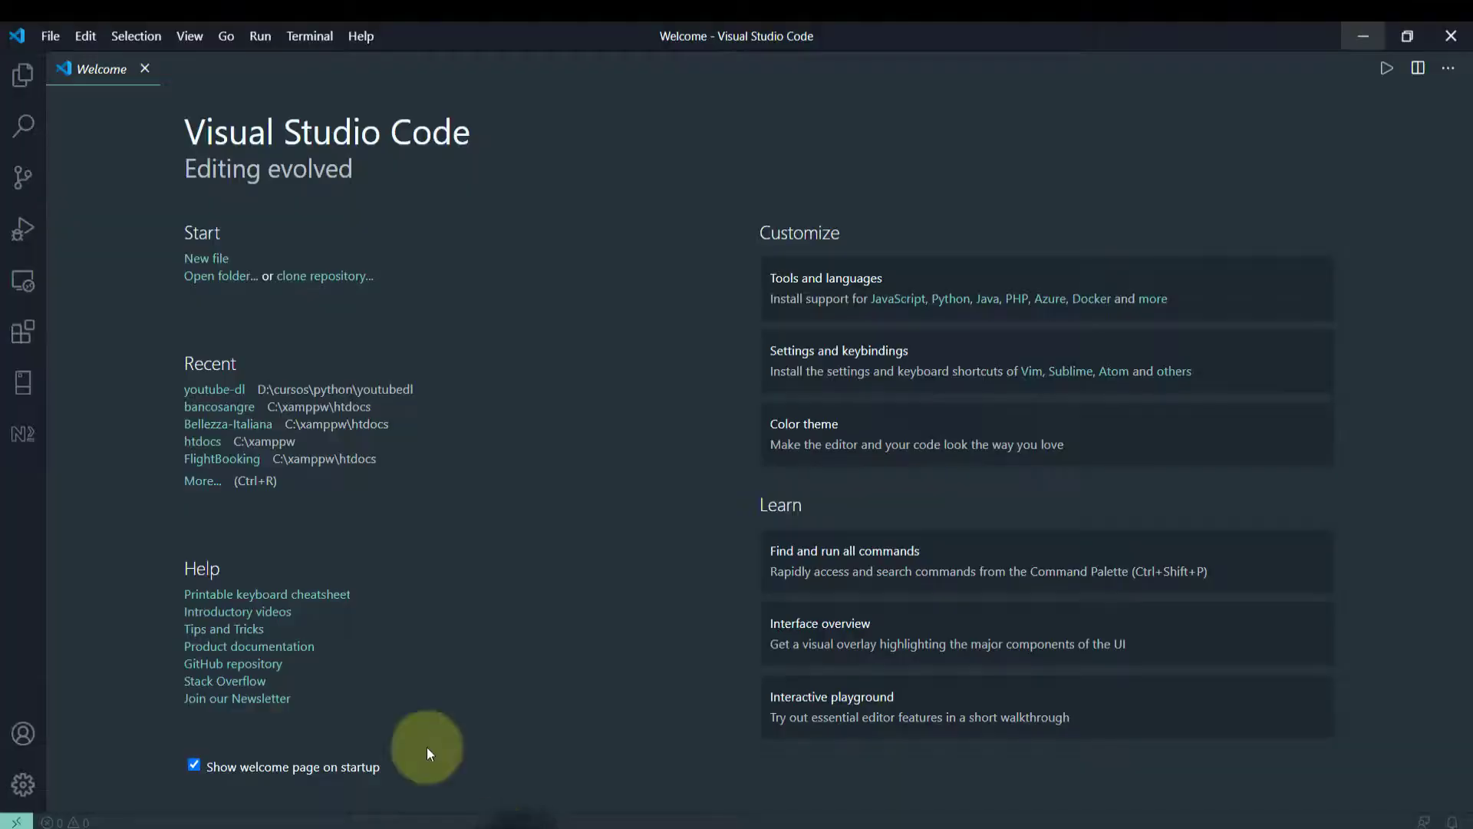
{"action": "left_click", "coordinate": [48, 43]}
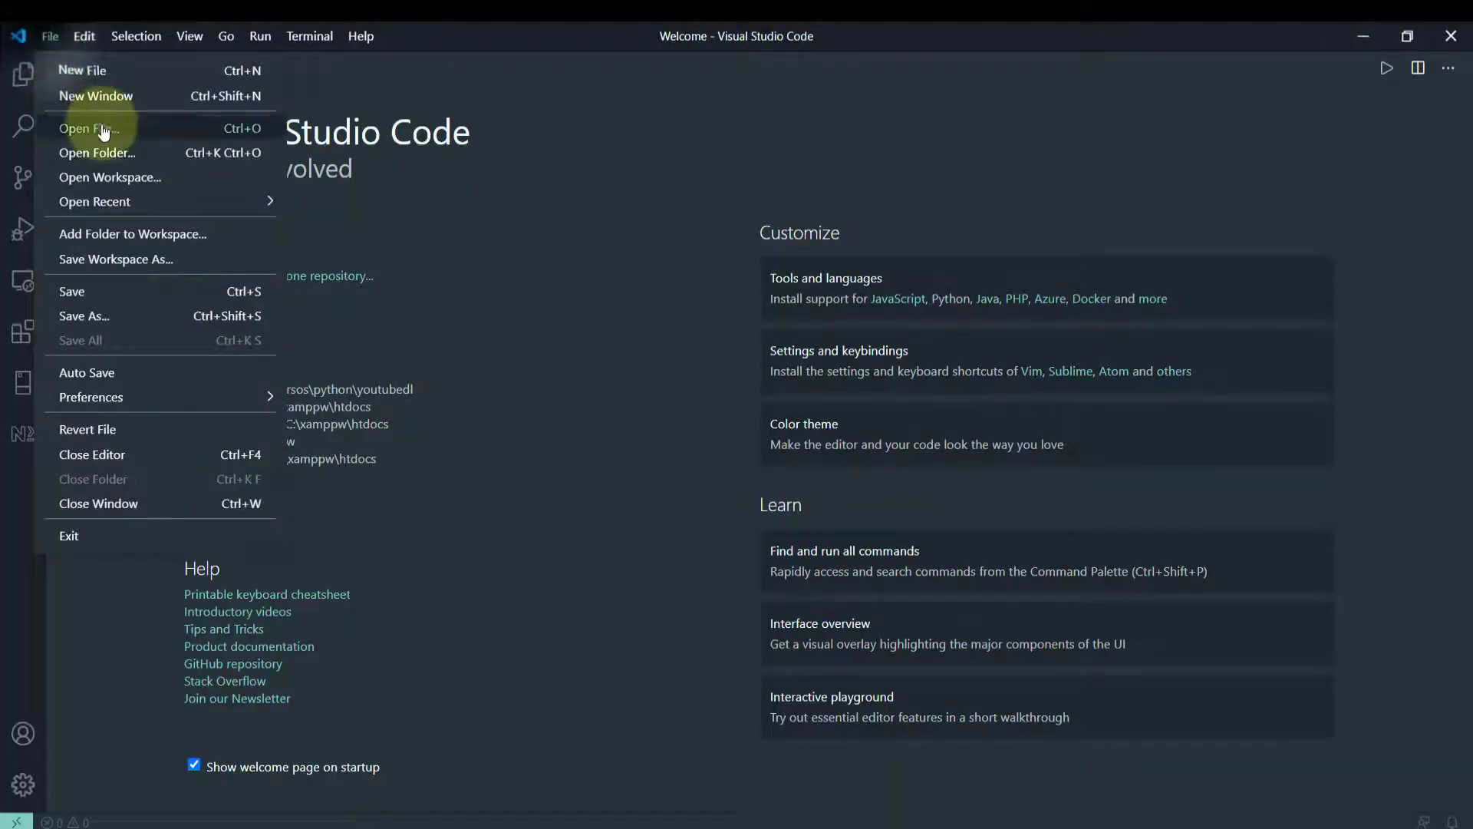
{"action": "left_click", "coordinate": [112, 157]}
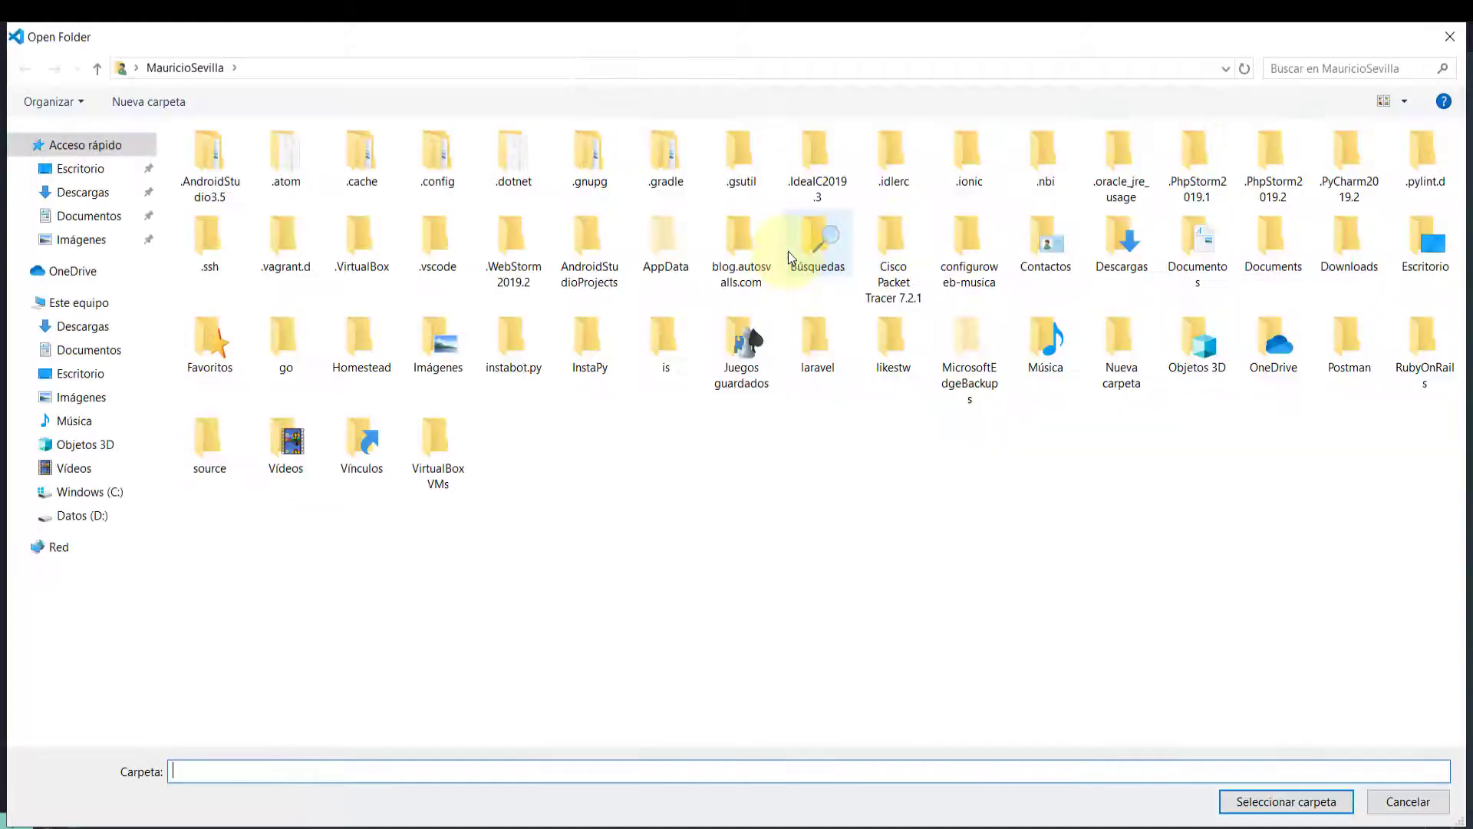
{"action": "left_click", "coordinate": [86, 491]}
{"action": "left_click", "coordinate": [210, 541]}
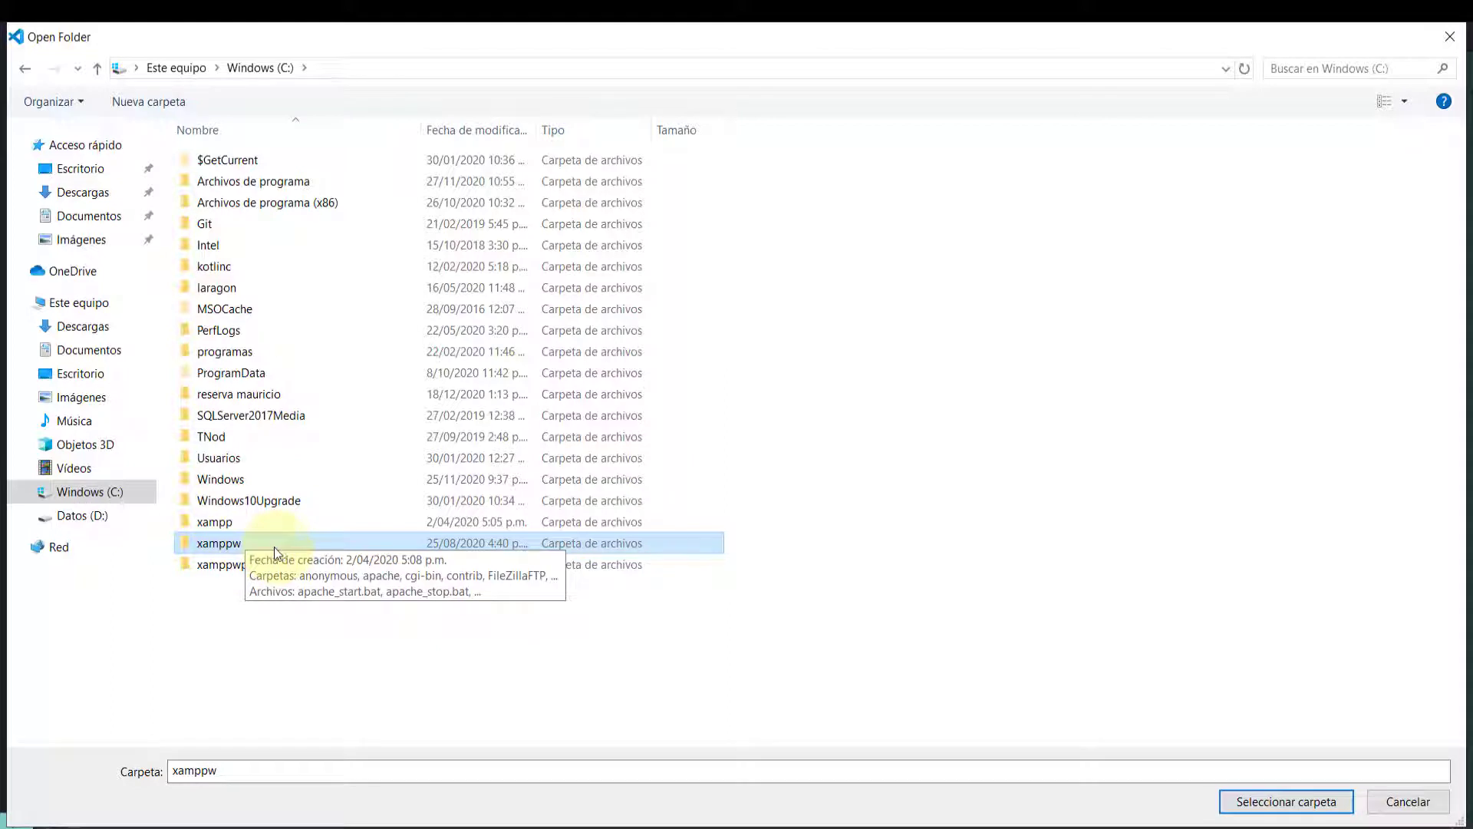
{"action": "double_click", "coordinate": [213, 544]}
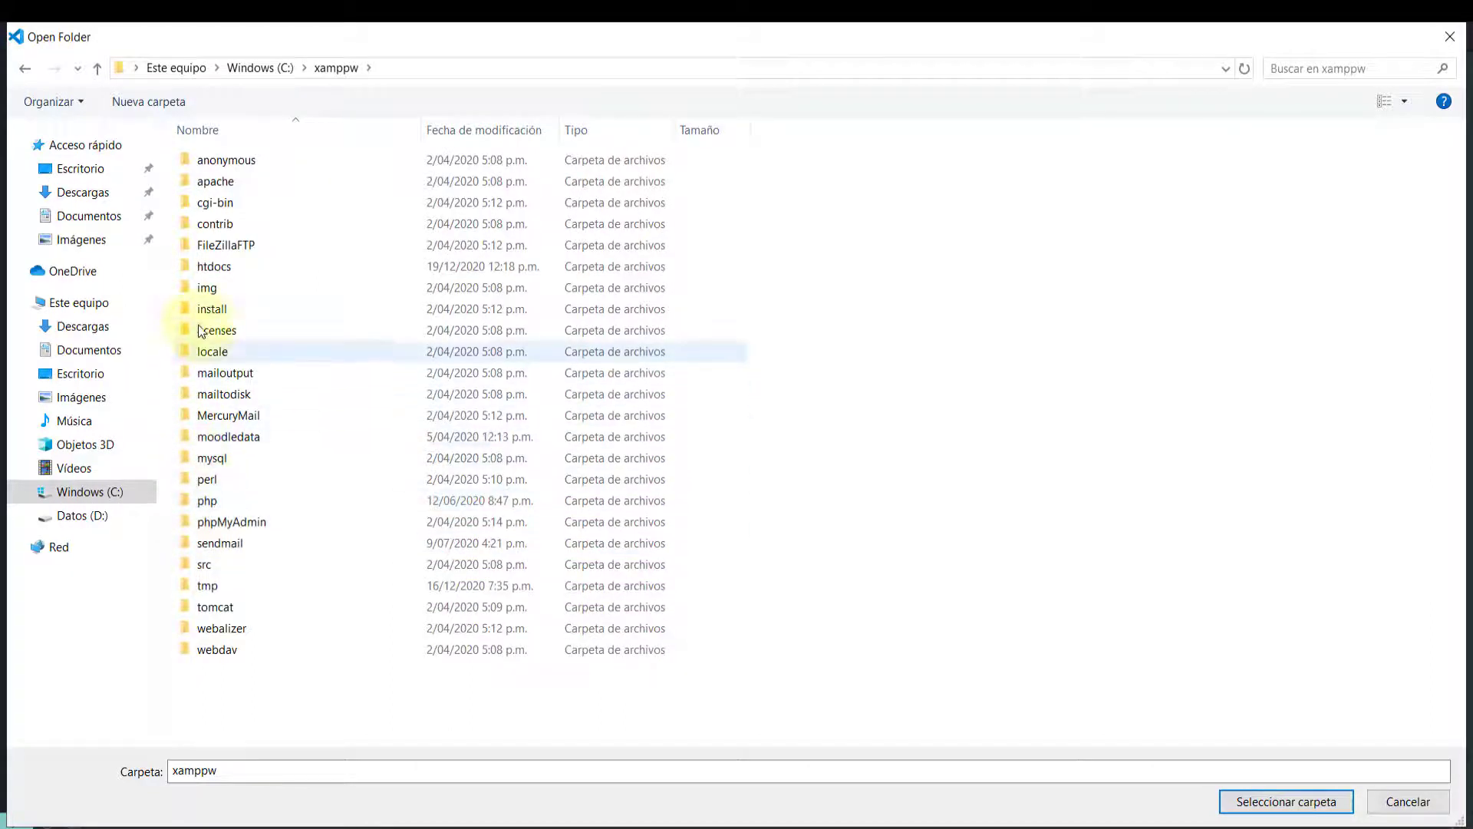
{"action": "left_click", "coordinate": [208, 270]}
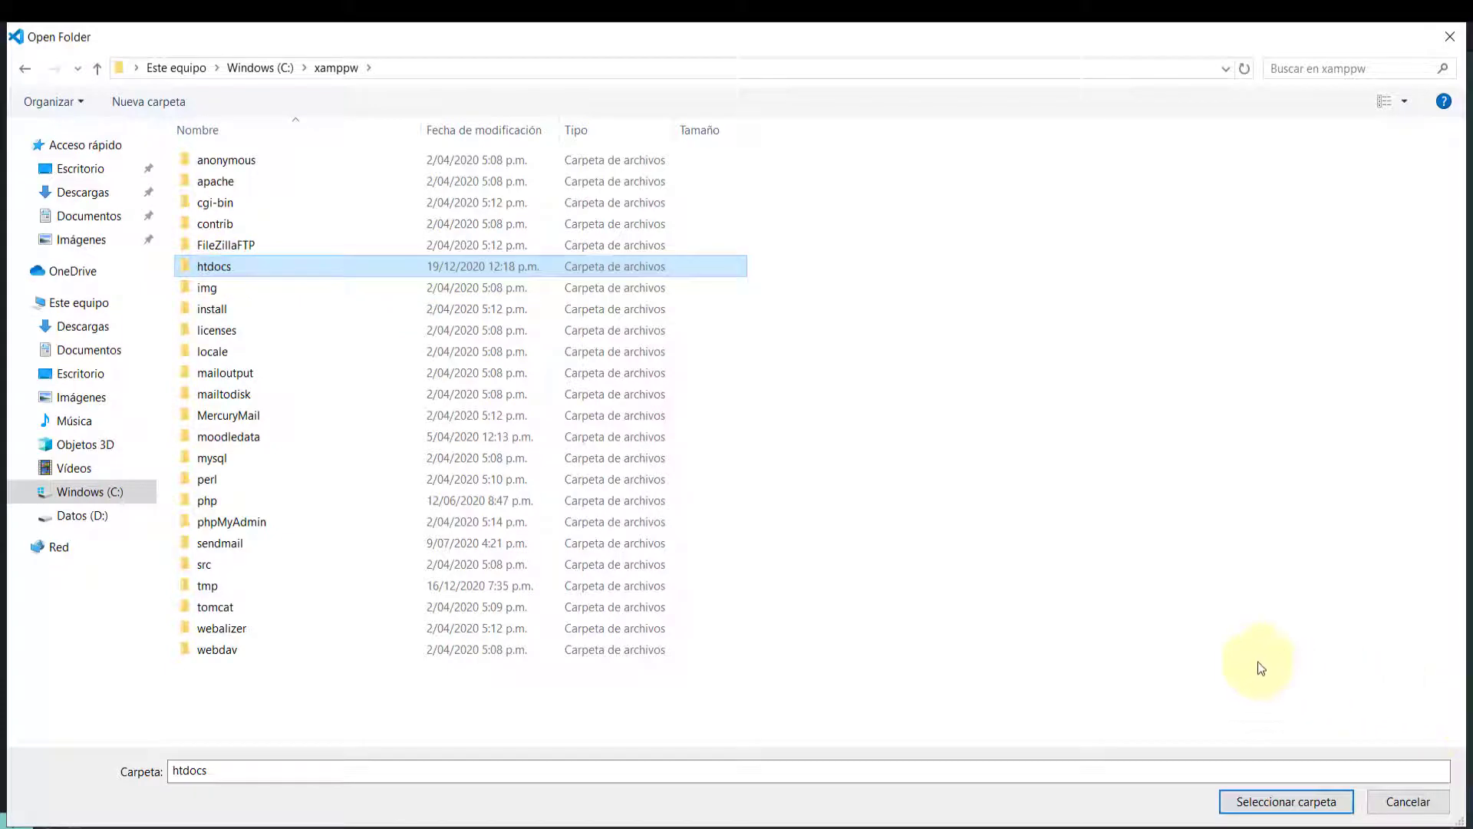
{"action": "left_click", "coordinate": [1268, 802]}
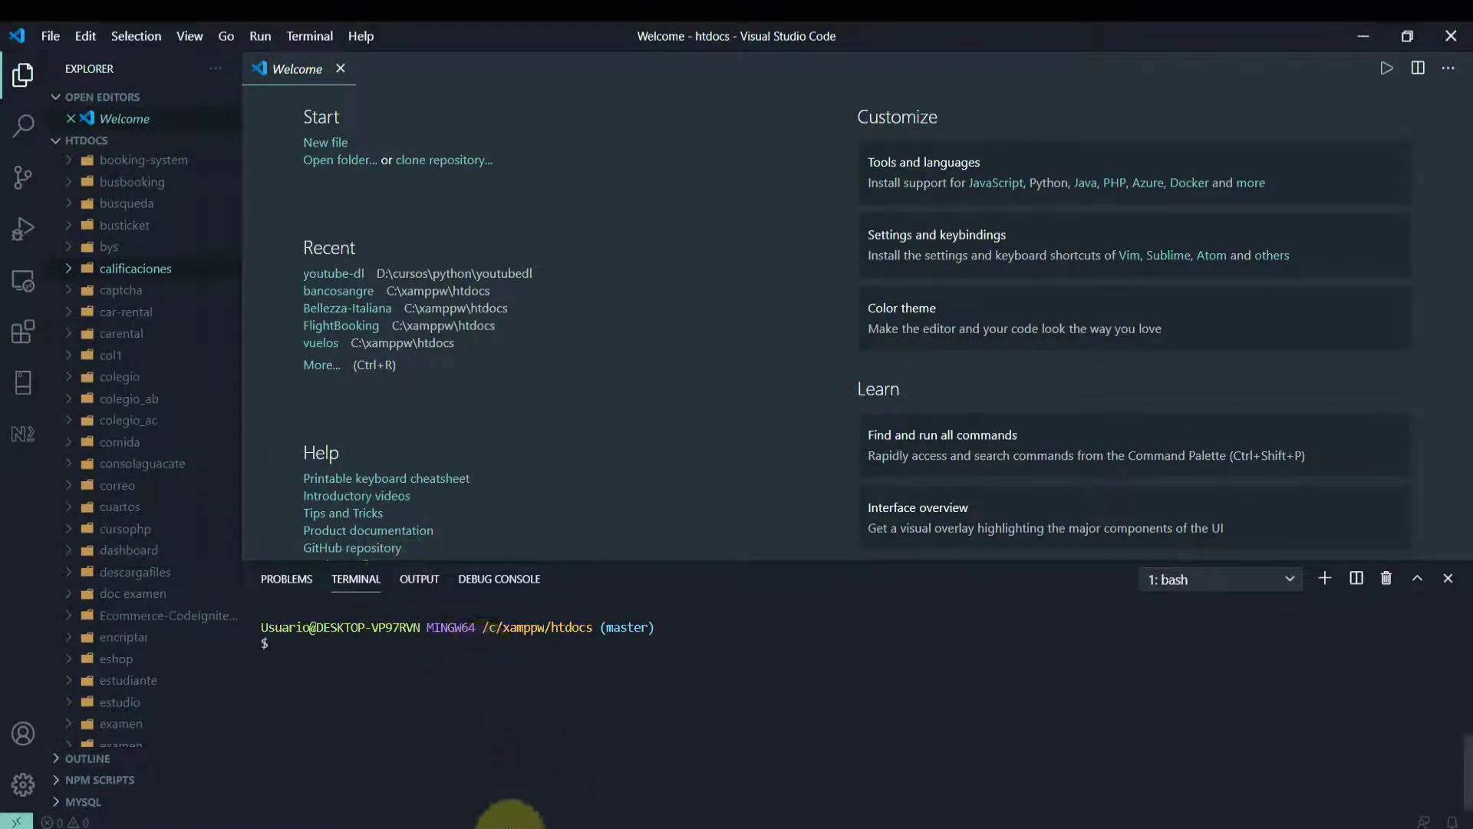
{"action": "left_click", "coordinate": [511, 823]}
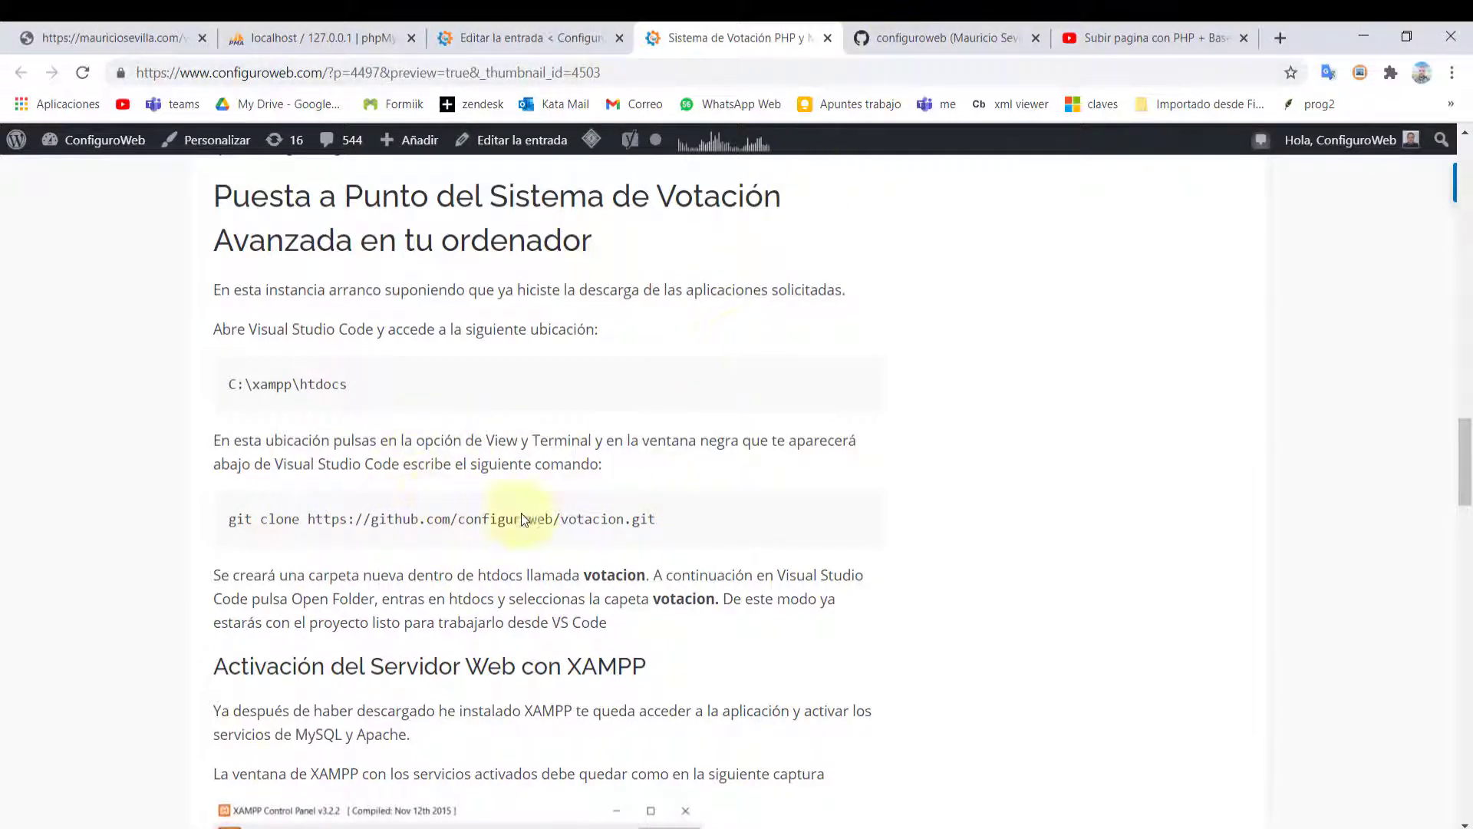
Open the votacion repository from the GitHub dashboard, glancing back at the blog article
{"action": "left_click", "coordinate": [906, 39]}
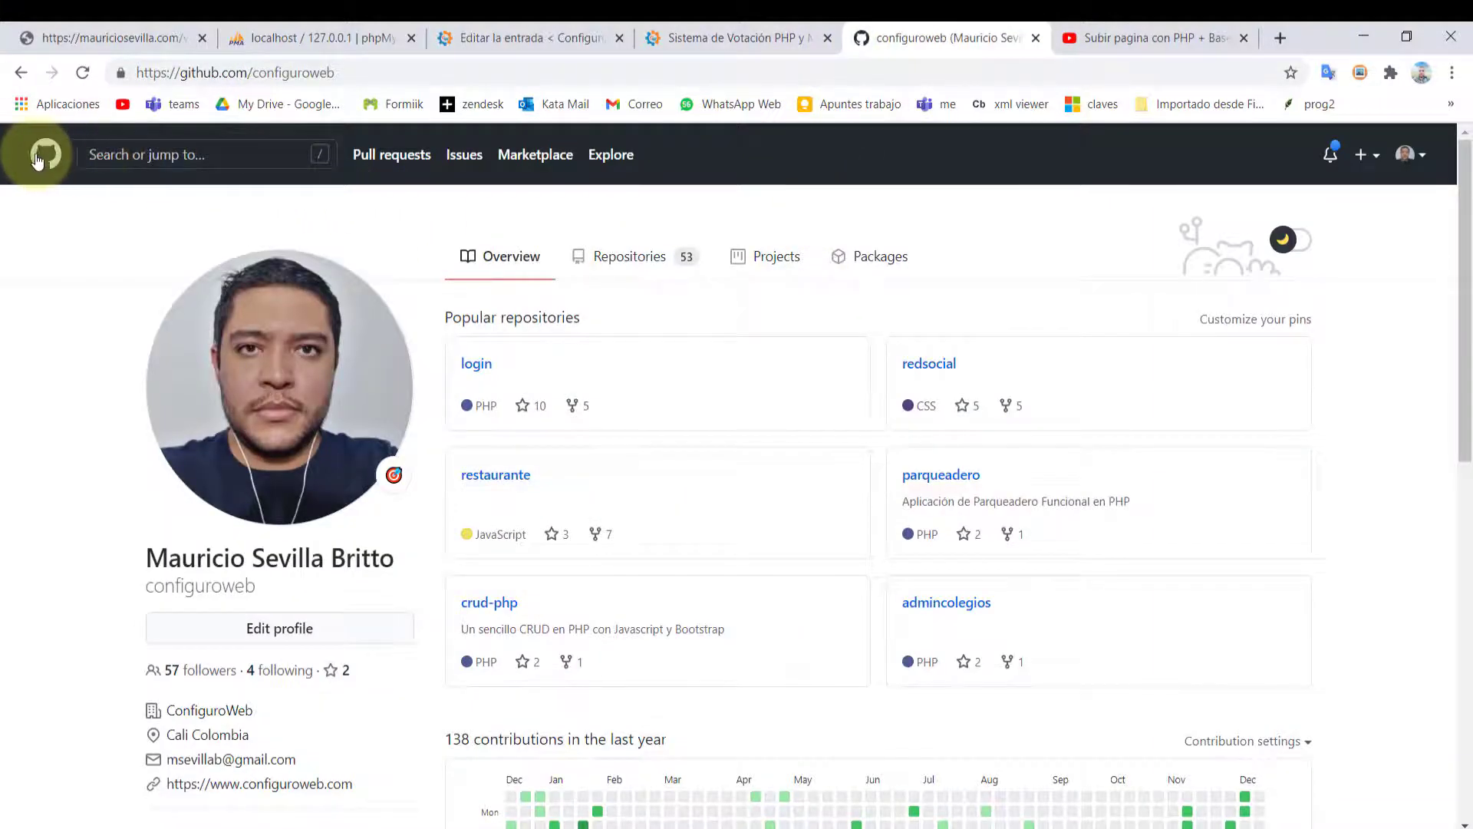
{"action": "left_click", "coordinate": [46, 153]}
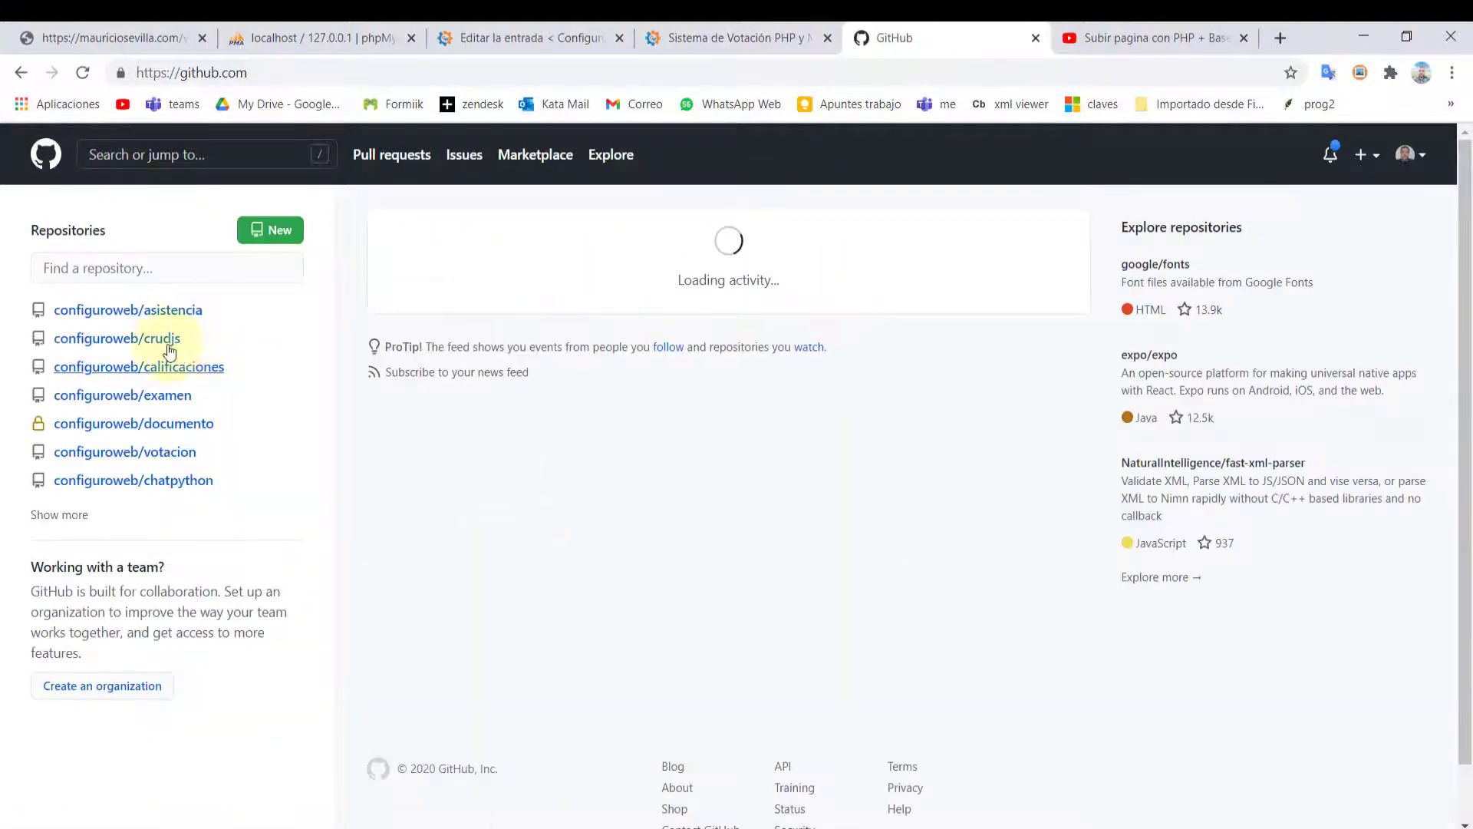
{"action": "left_click", "coordinate": [145, 455]}
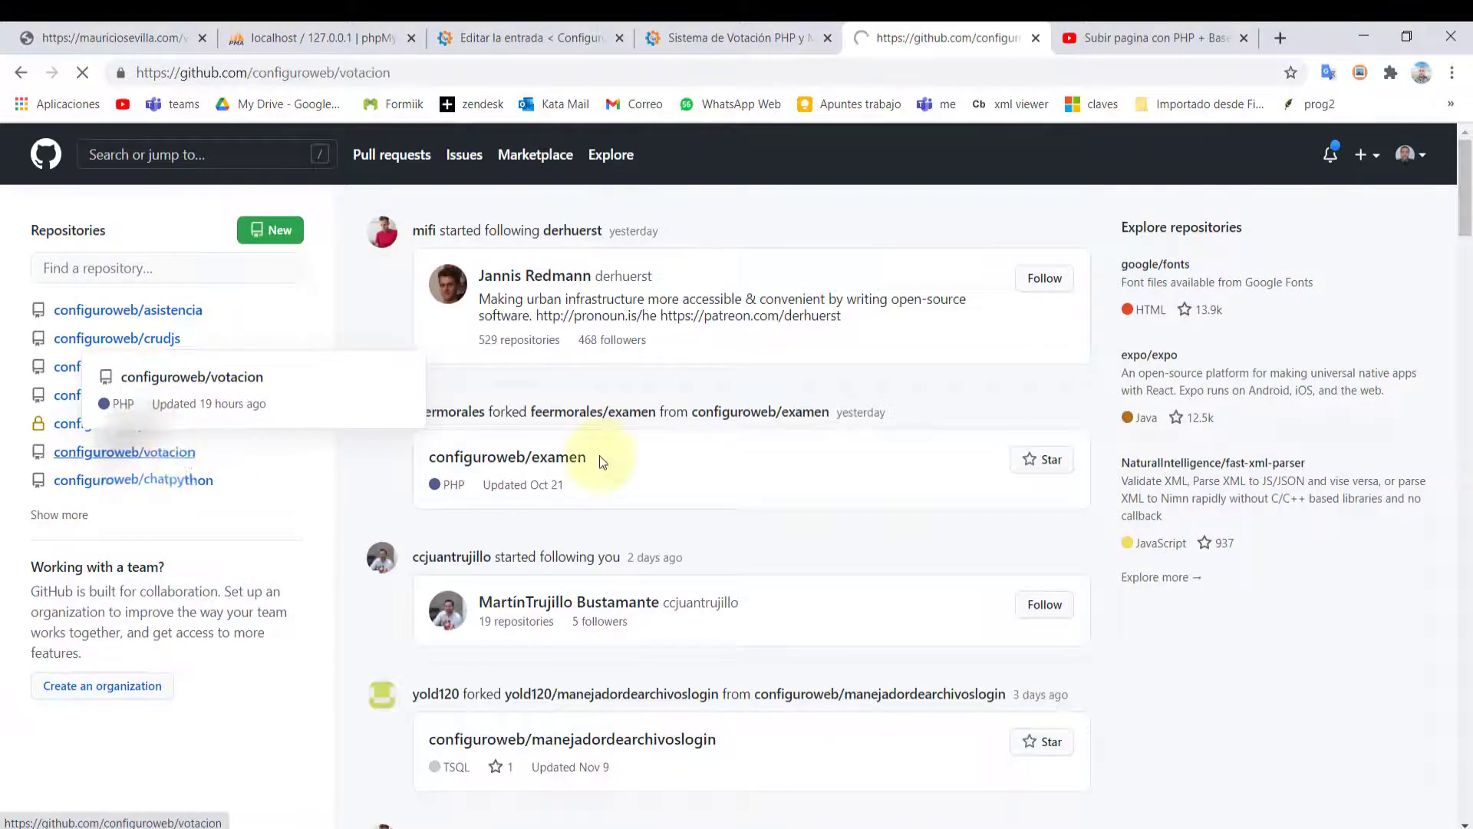
{"action": "left_click", "coordinate": [695, 38]}
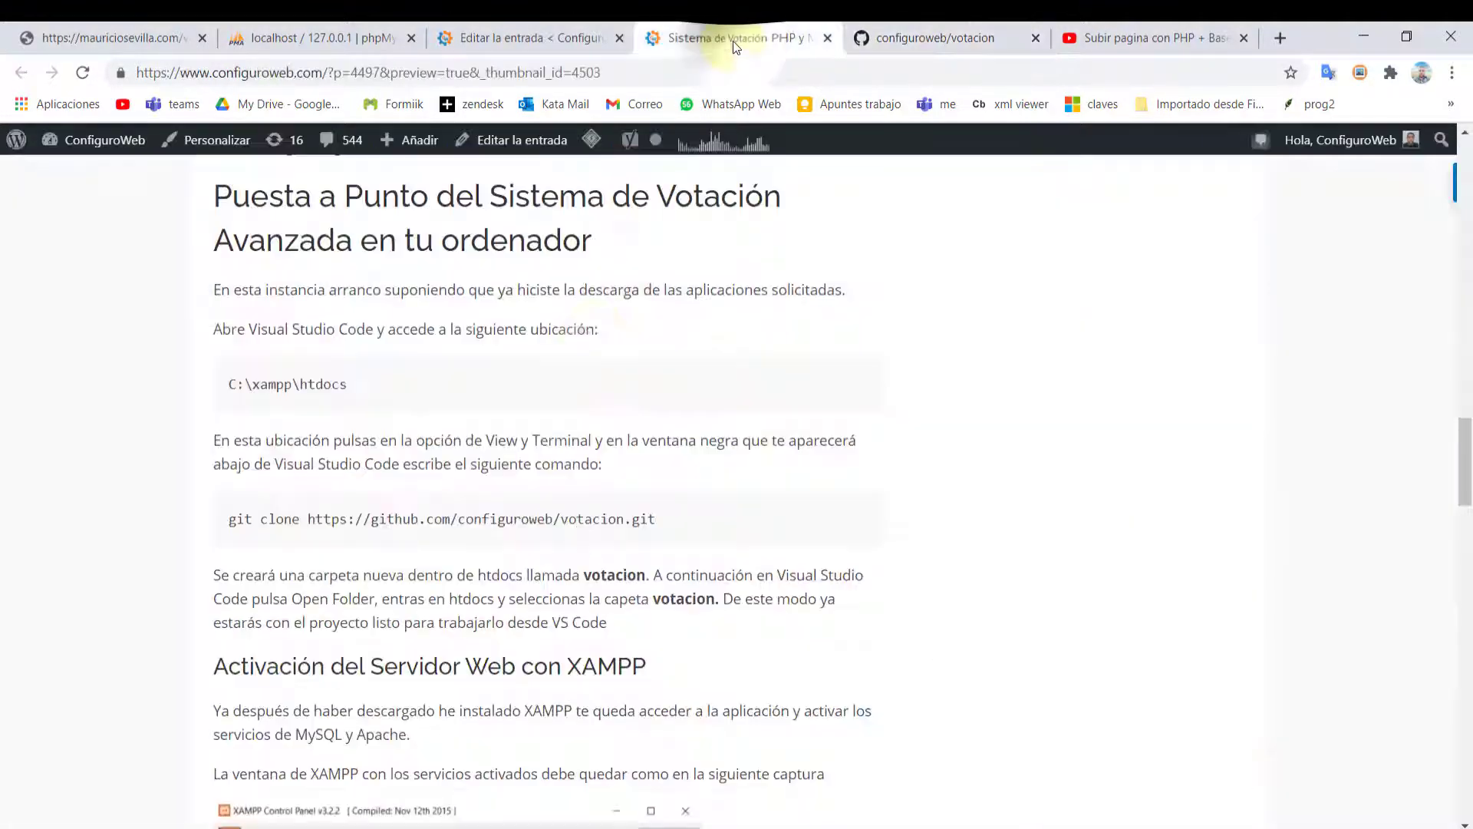
{"action": "scroll", "coordinate": [463, 445], "scroll_direction": "up", "scroll_amount": 15}
{"action": "scroll", "coordinate": [462, 445], "scroll_direction": "down", "scroll_amount": 4}
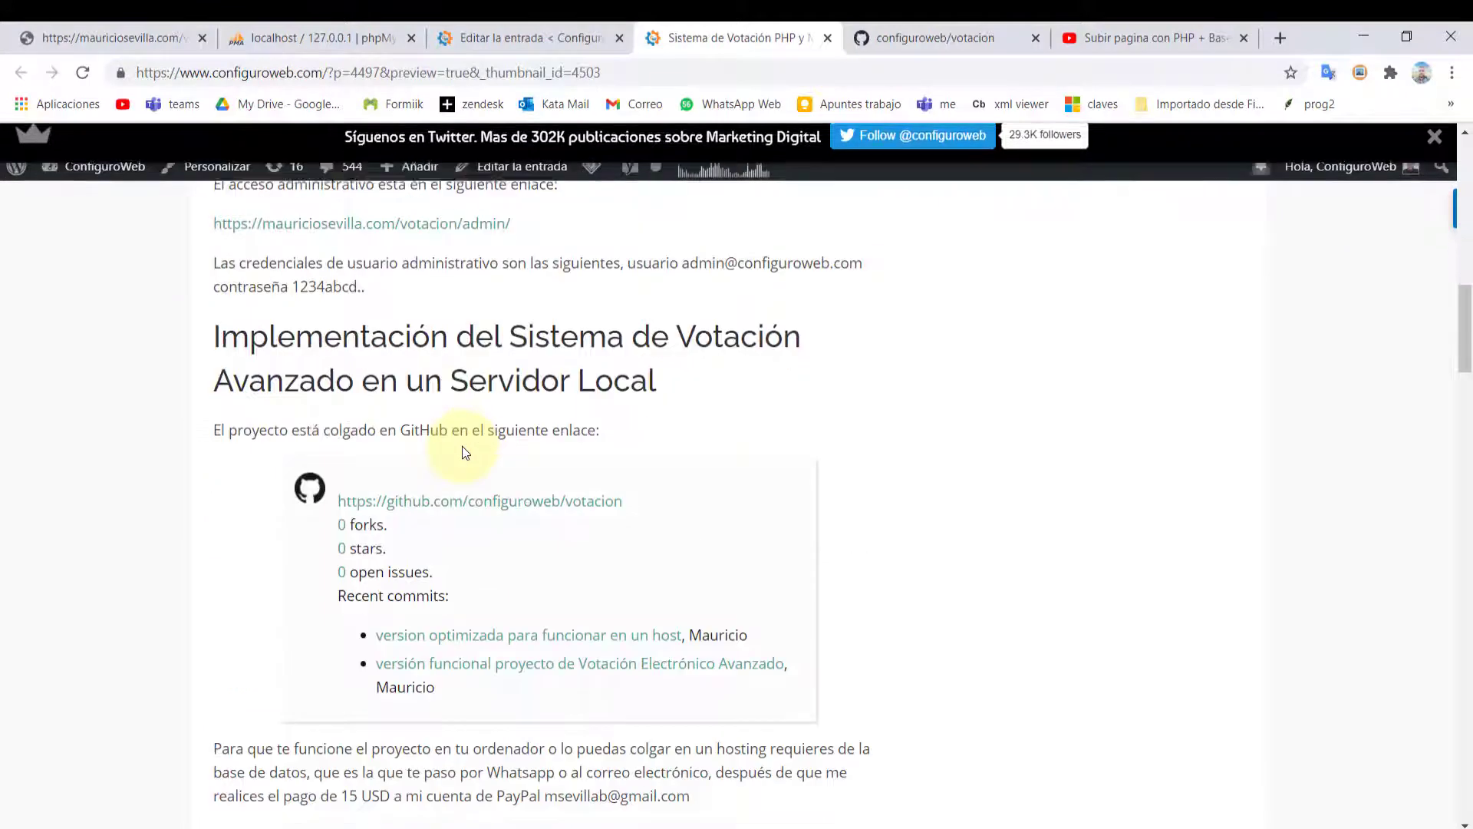
{"action": "left_click", "coordinate": [945, 38]}
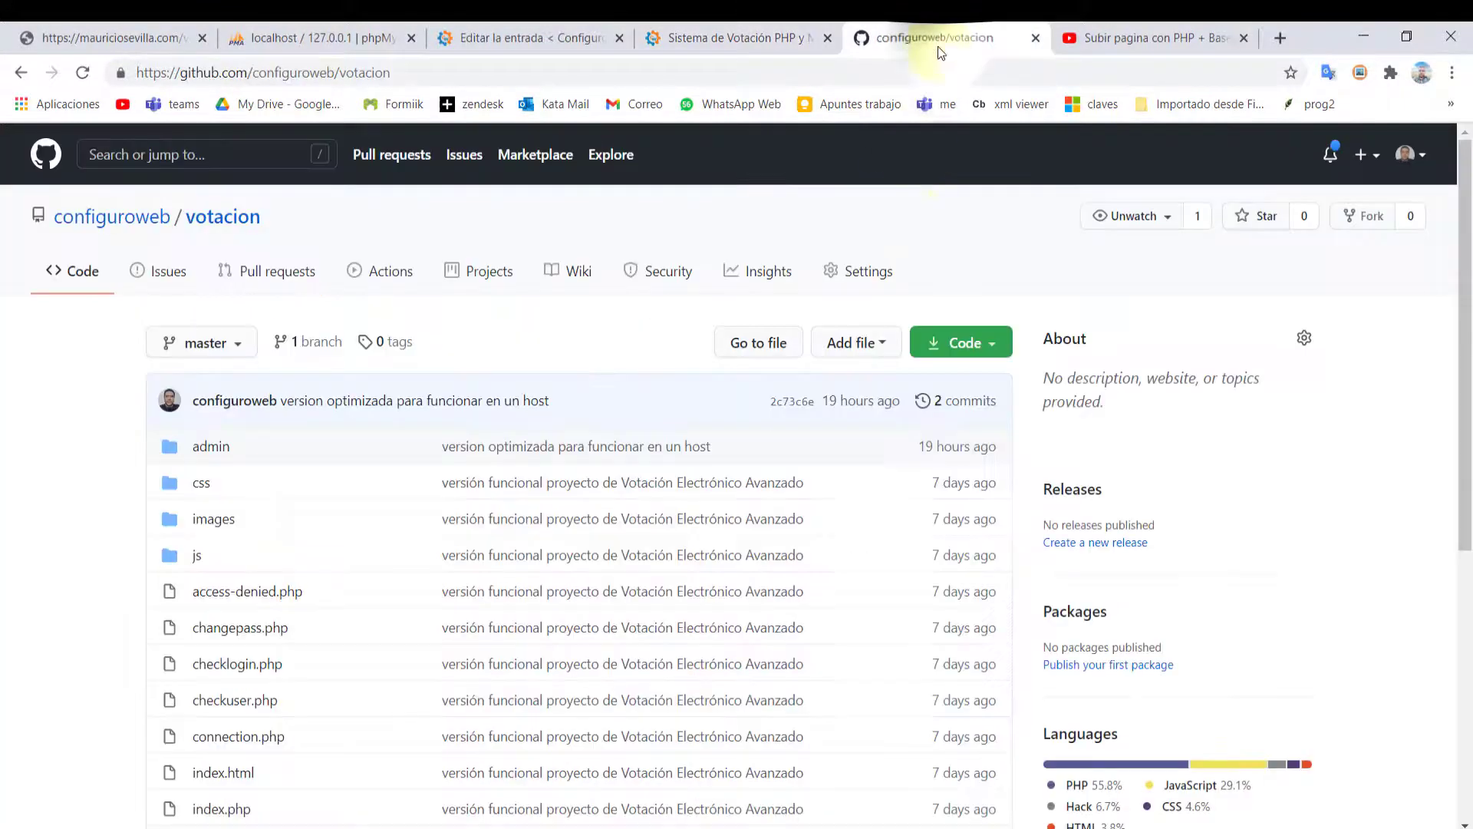
Copy the repository's HTTPS clone URL and return to VS Code
{"action": "left_click", "coordinate": [971, 346]}
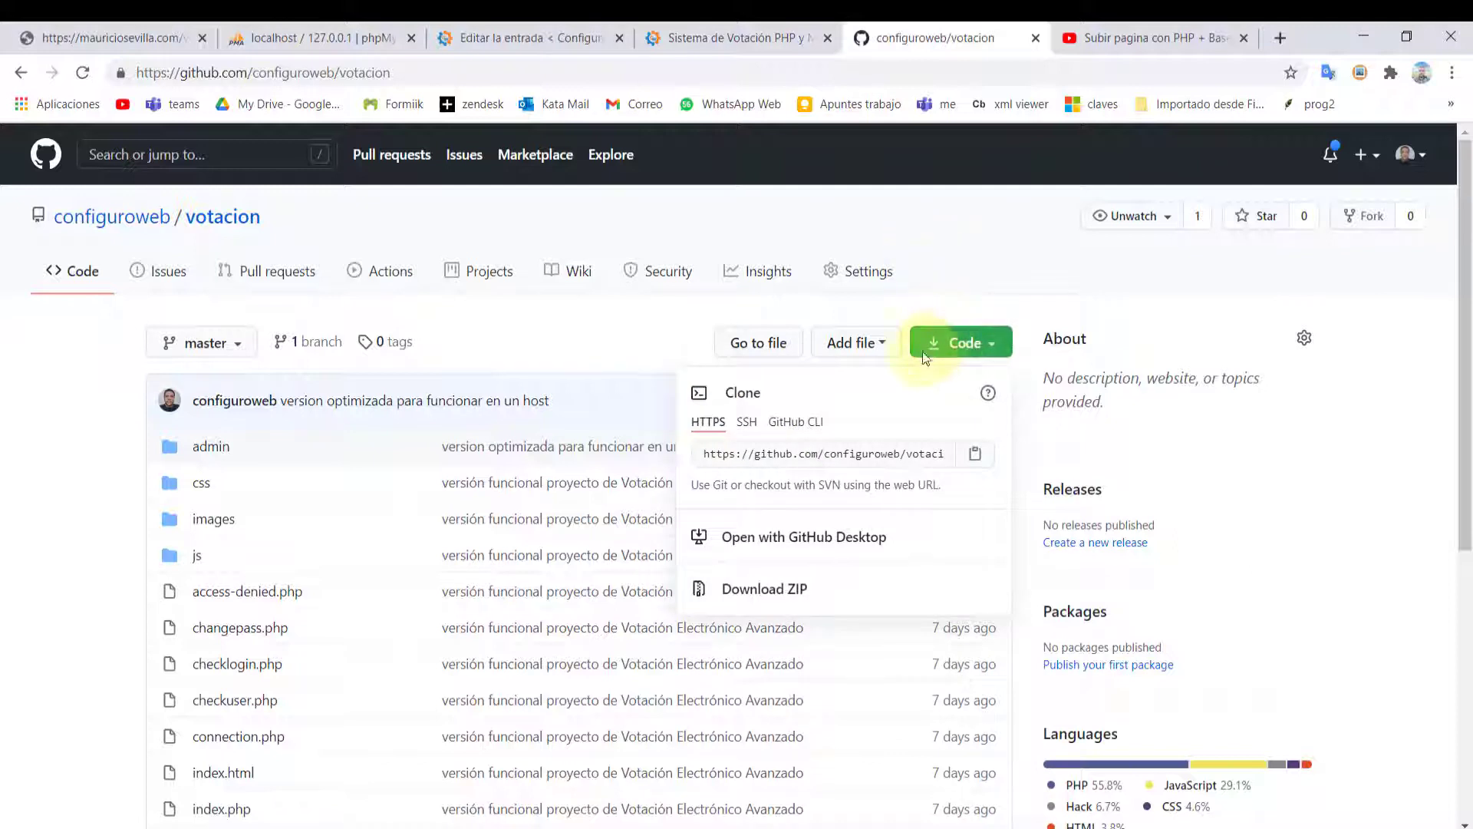
{"action": "left_click", "coordinate": [838, 461]}
{"action": "key", "text": "ctrl+c"}
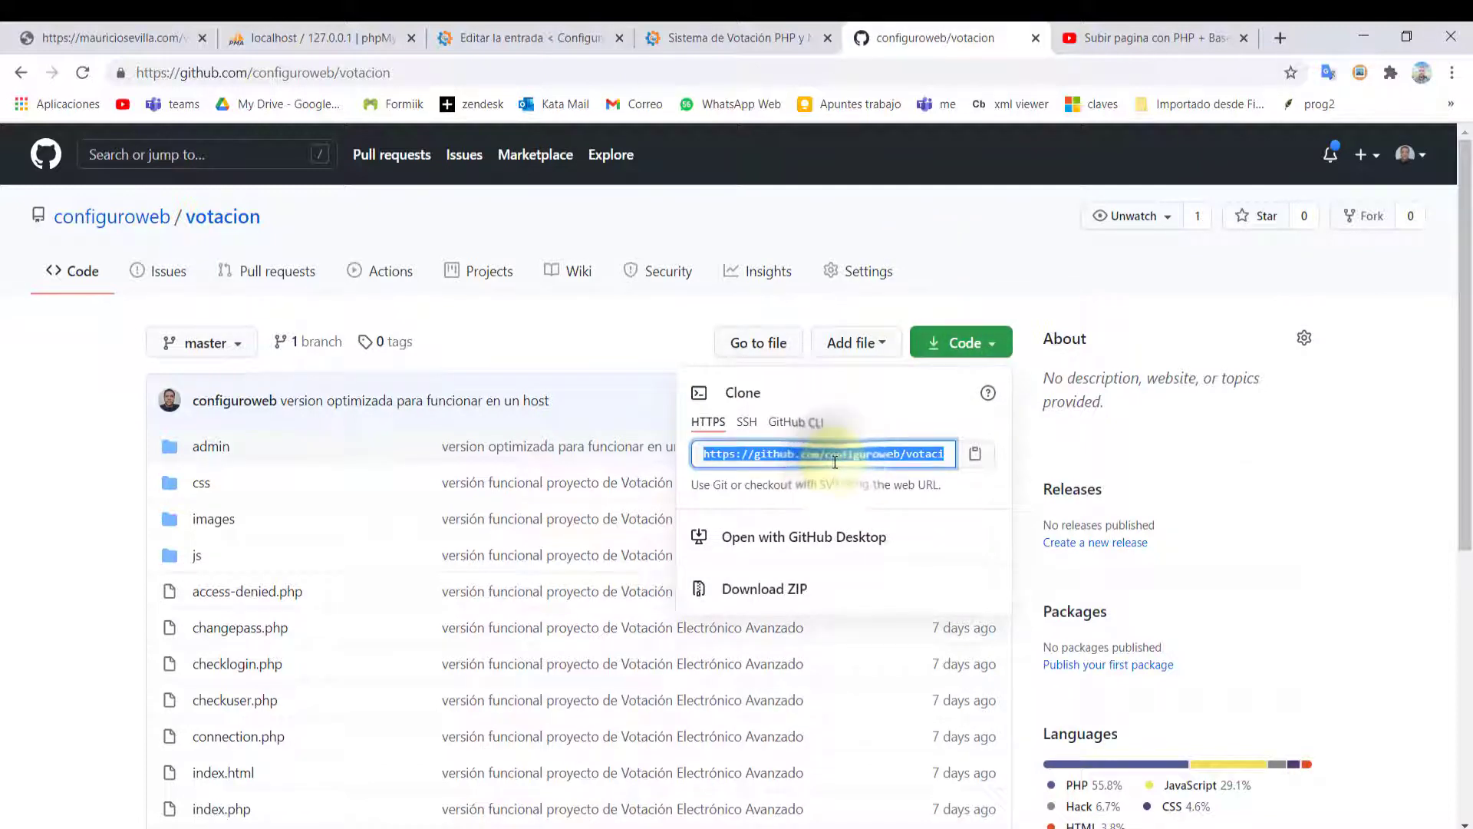
{"action": "right_click", "coordinate": [838, 462]}
{"action": "left_click", "coordinate": [854, 472]}
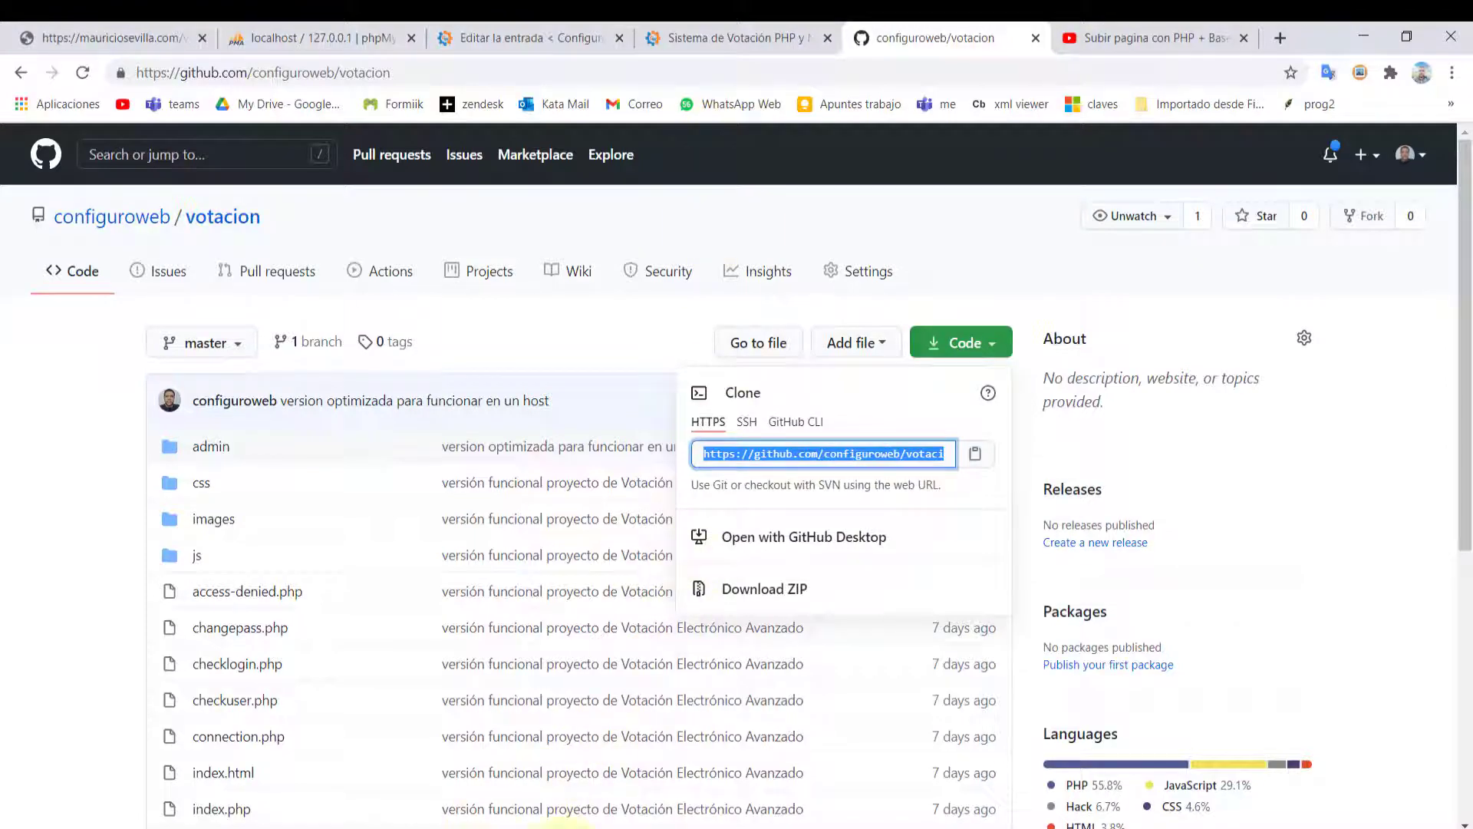
{"action": "left_click", "coordinate": [556, 824]}
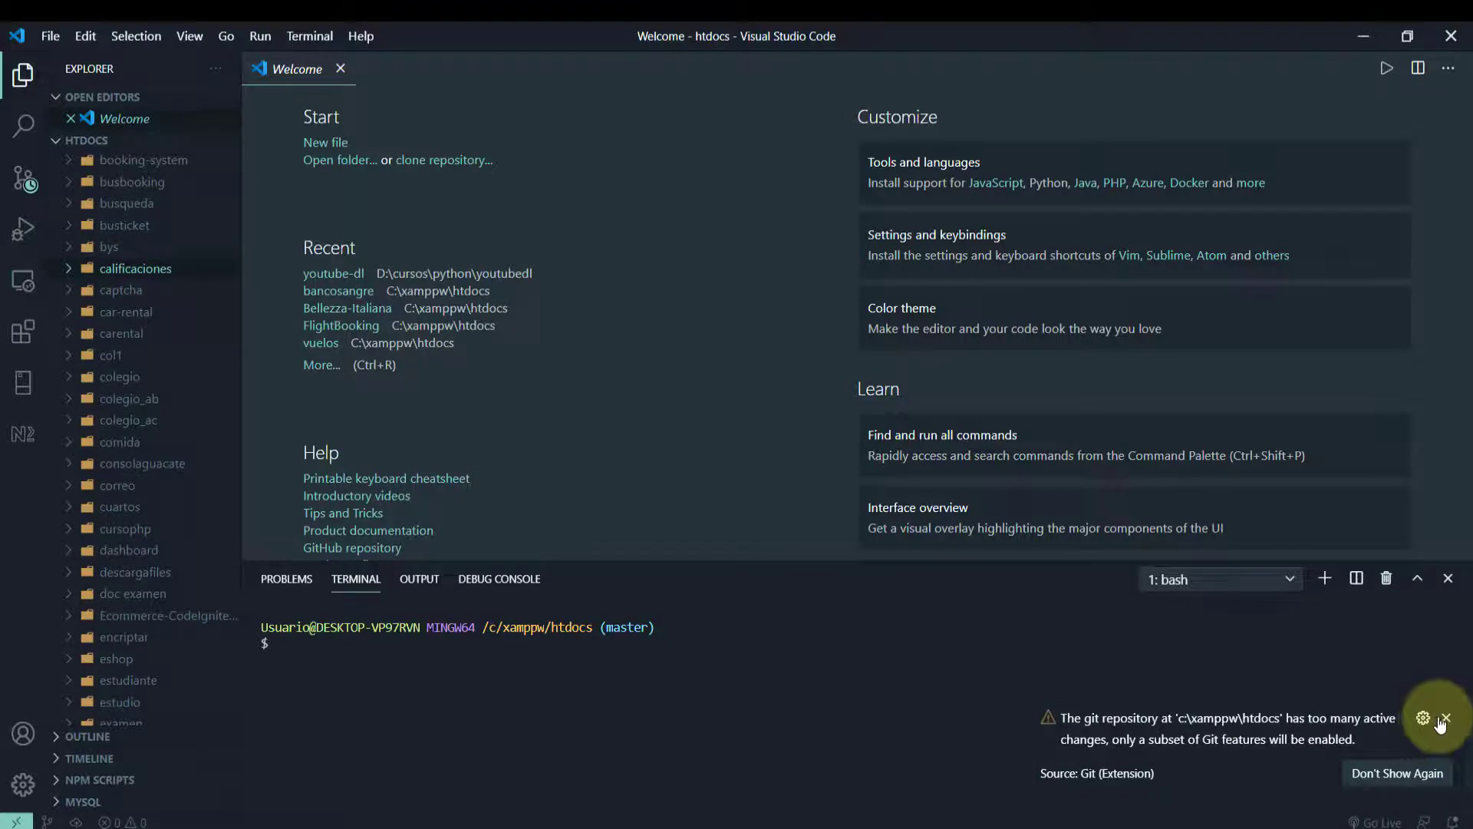
Run git clone with the pasted votacion.git URL in the htdocs terminal and locate the new folder
{"action": "left_click", "coordinate": [1444, 719]}
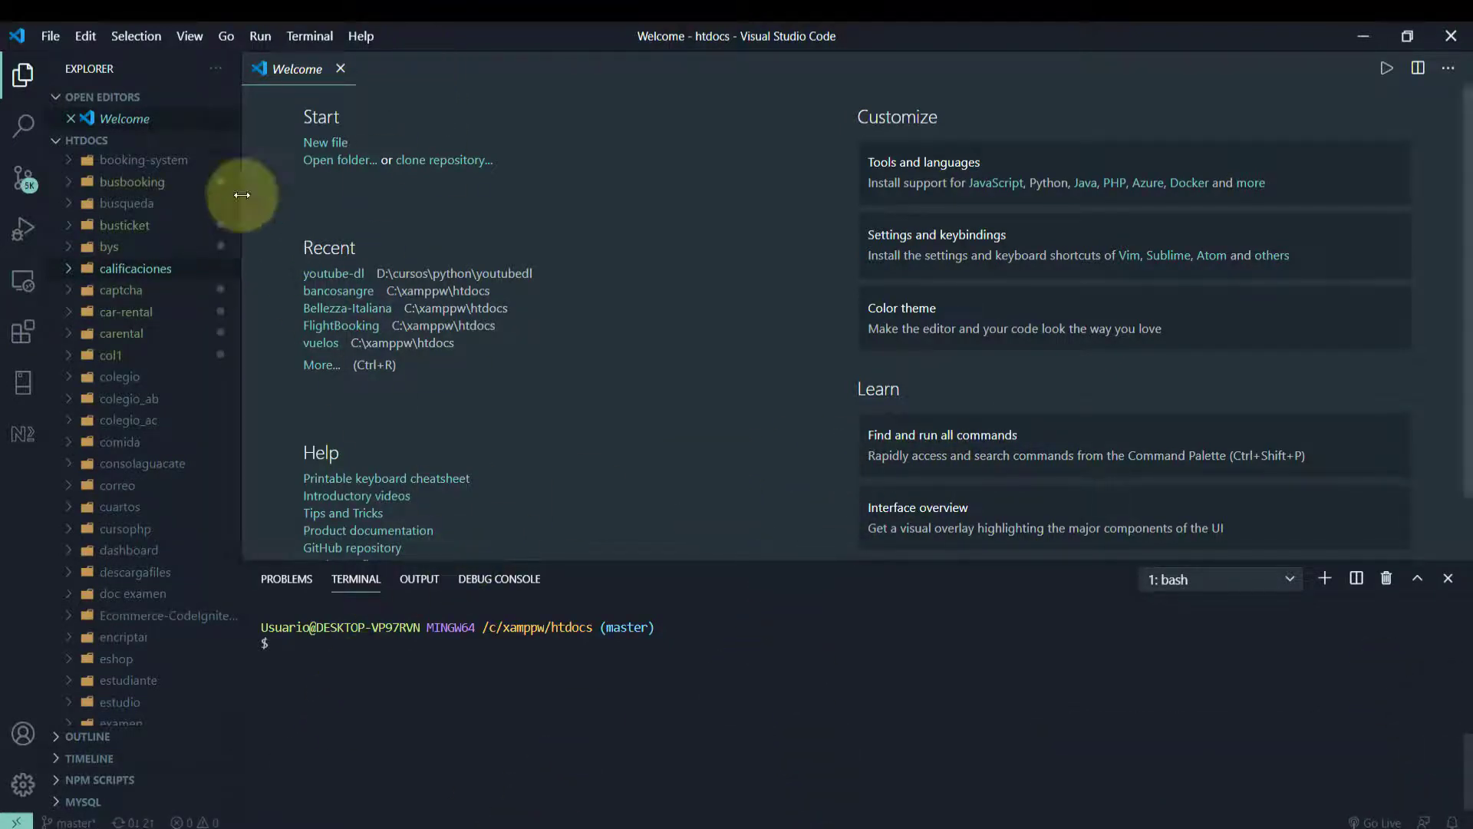
{"action": "left_click", "coordinate": [189, 35]}
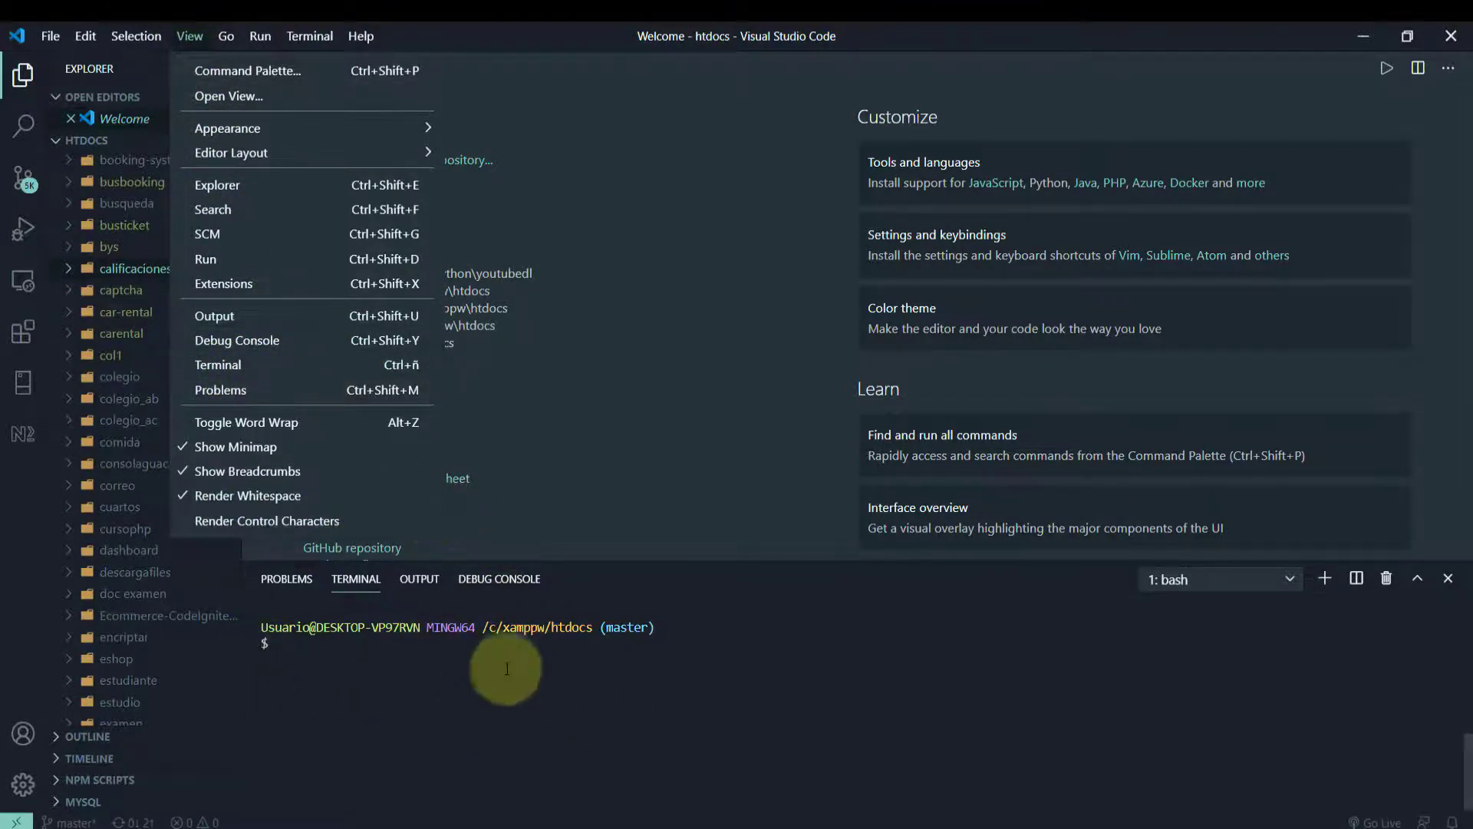
{"action": "left_click", "coordinate": [414, 654]}
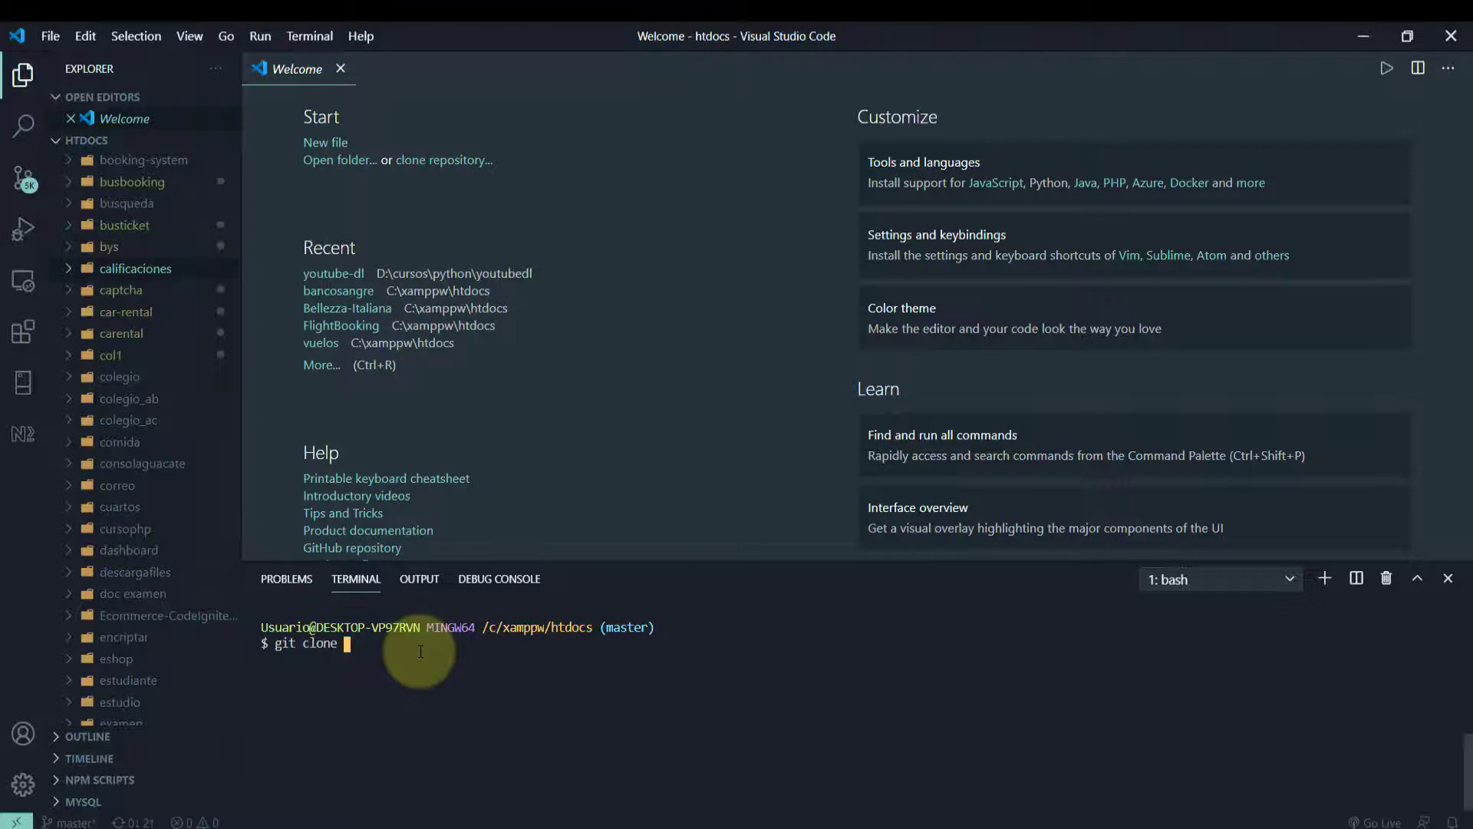
{"action": "key", "text": "ctrl+v"}
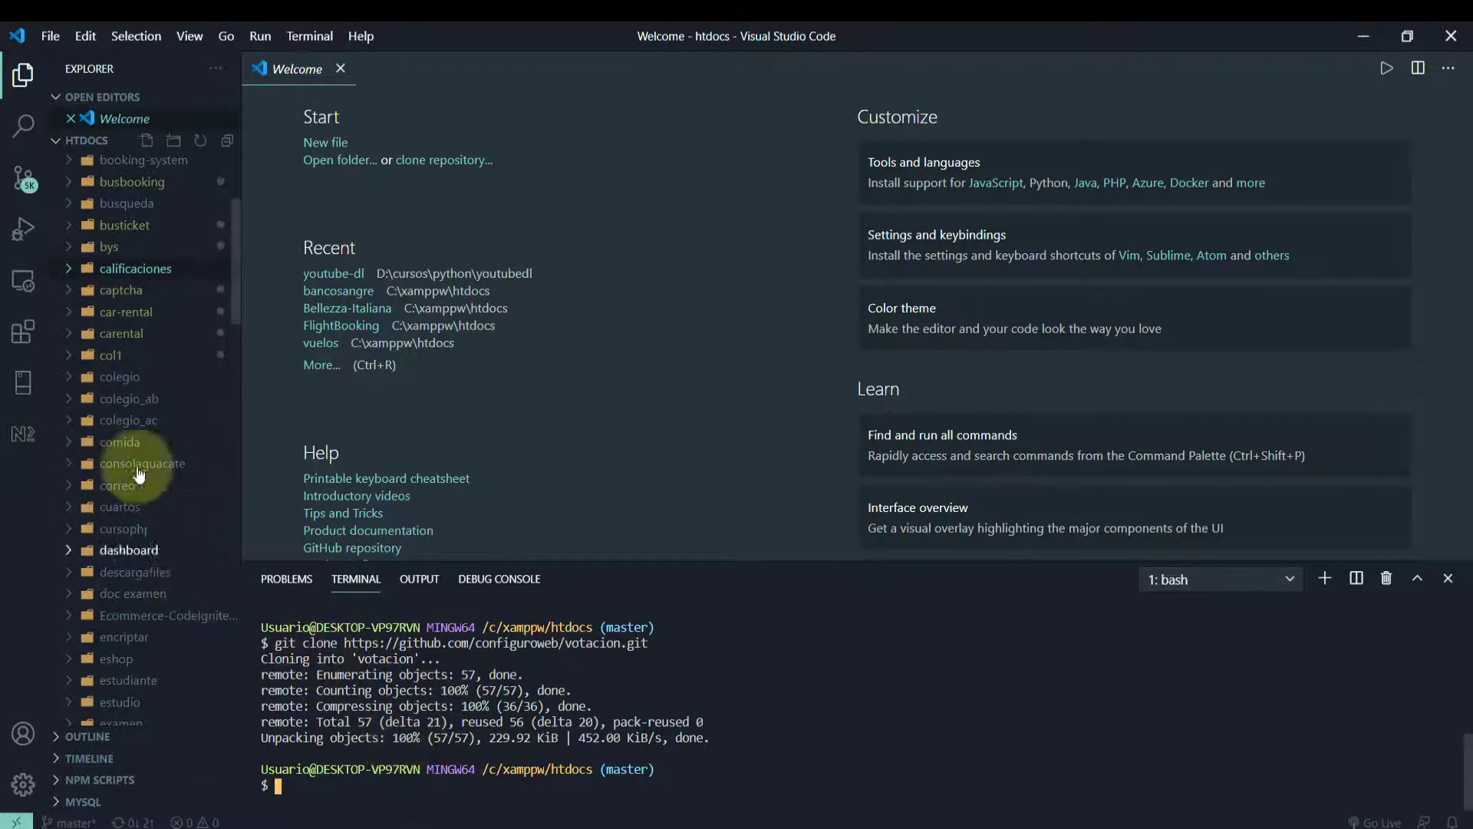
{"action": "scroll", "coordinate": [138, 445], "scroll_direction": "down", "scroll_amount": 15}
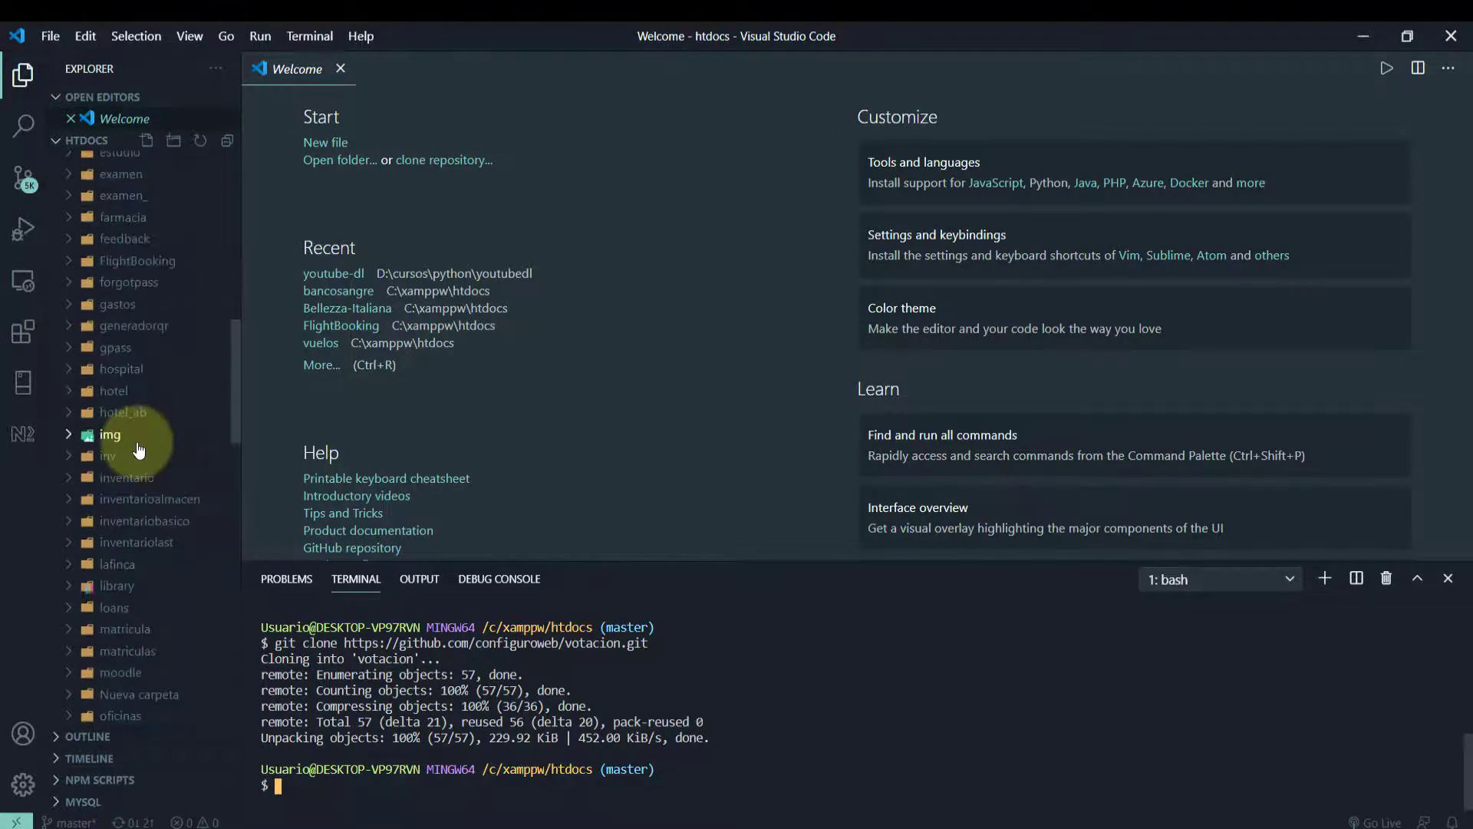
{"action": "scroll", "coordinate": [139, 449], "scroll_direction": "down", "scroll_amount": 10}
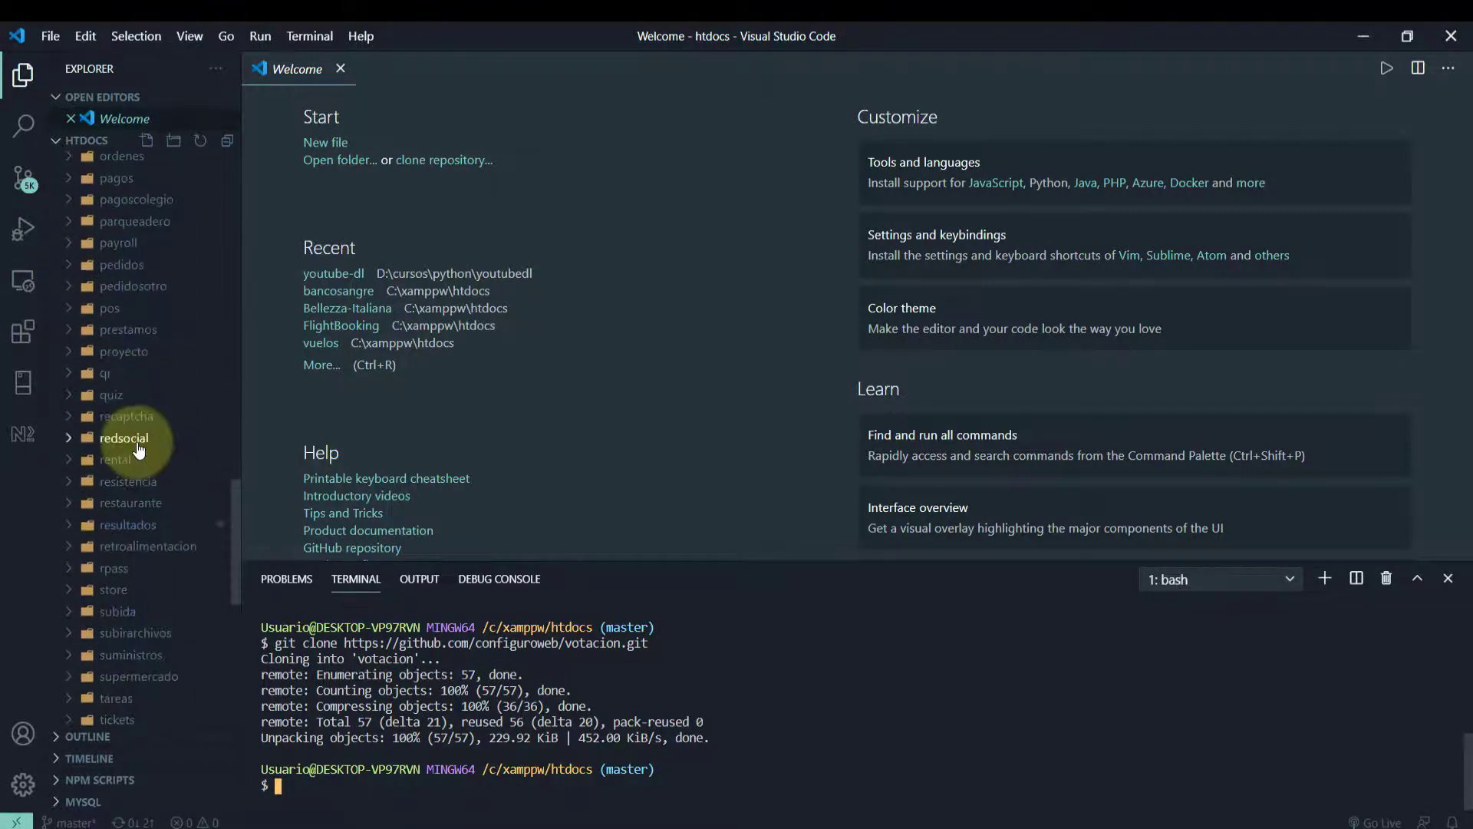
{"action": "scroll", "coordinate": [138, 449], "scroll_direction": "down", "scroll_amount": 10}
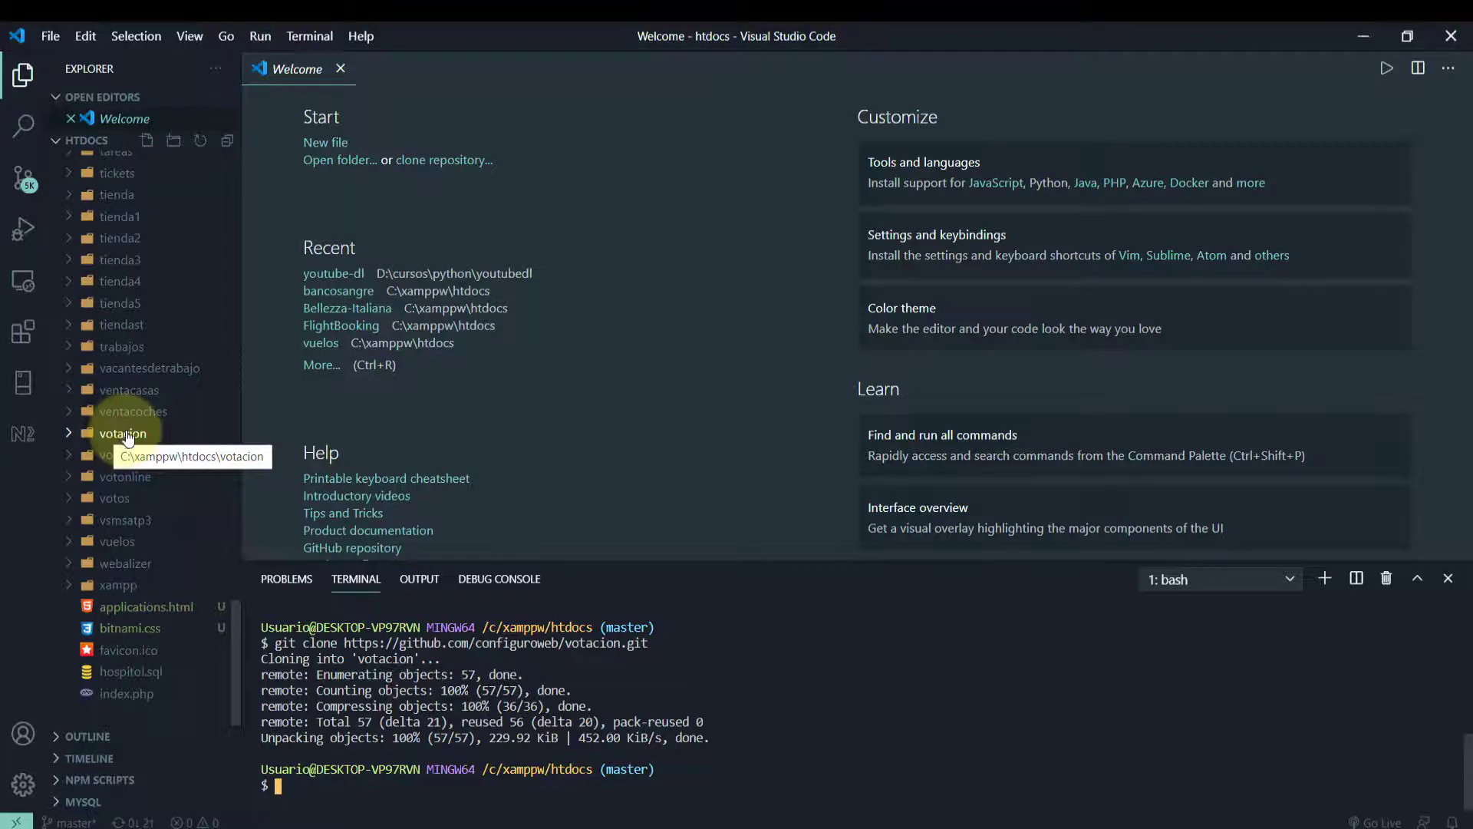
Open the htdocs\votacion folder as the VS Code workspace
{"action": "left_click", "coordinate": [53, 36]}
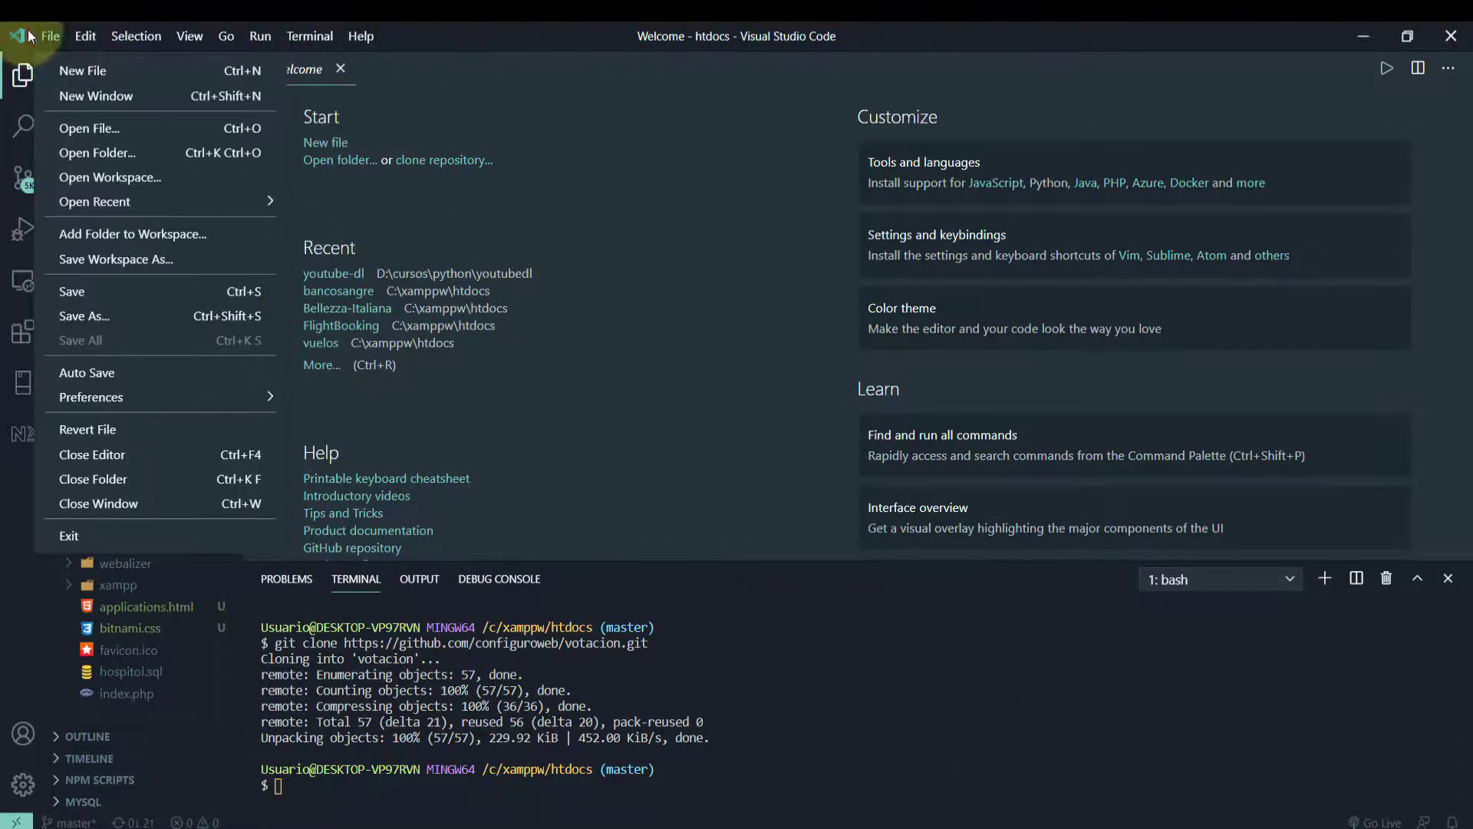
{"action": "left_click", "coordinate": [87, 160]}
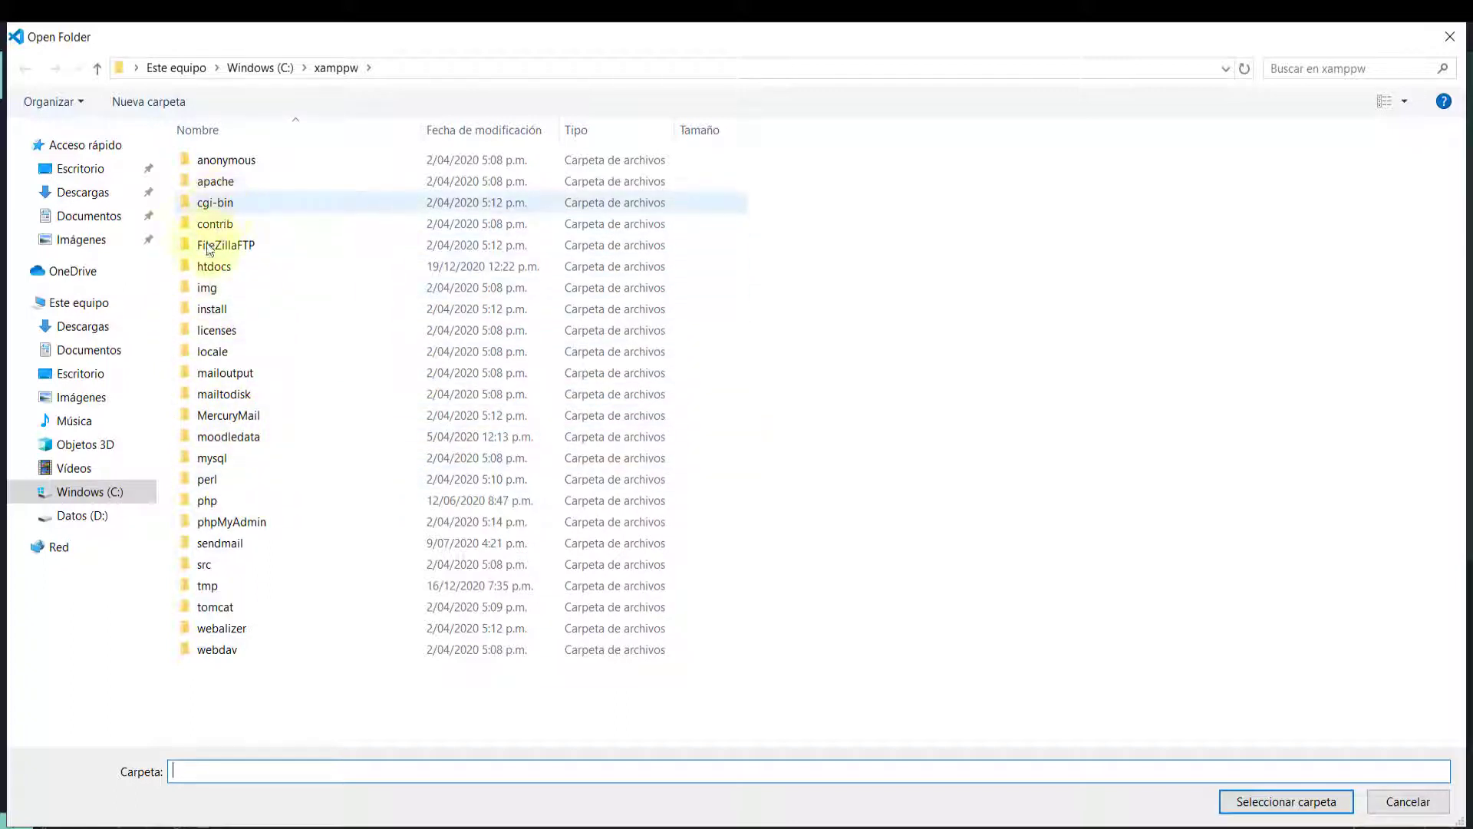
{"action": "double_click", "coordinate": [206, 267]}
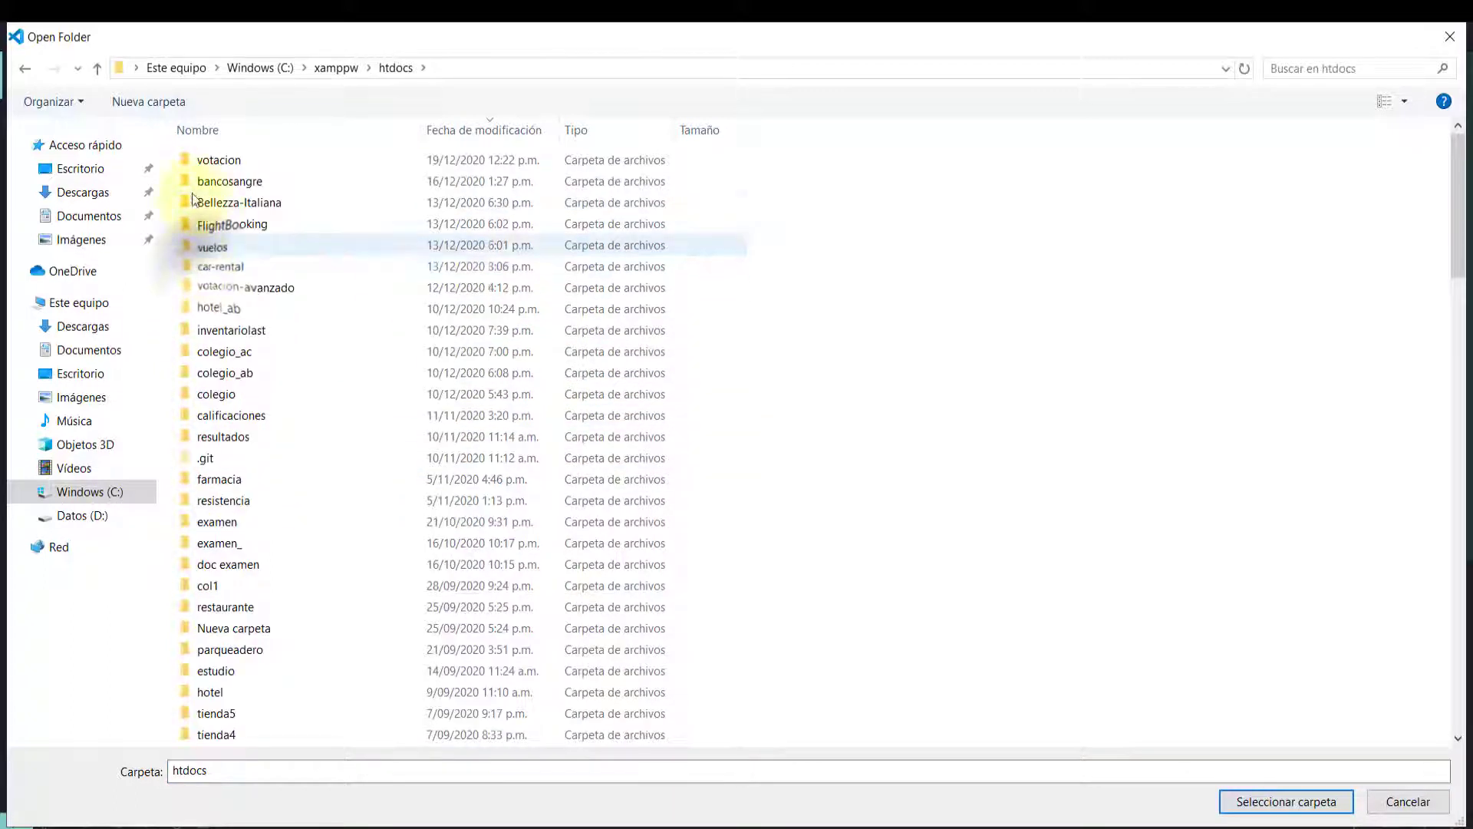
{"action": "scroll", "coordinate": [229, 322], "scroll_direction": "down", "scroll_amount": 17}
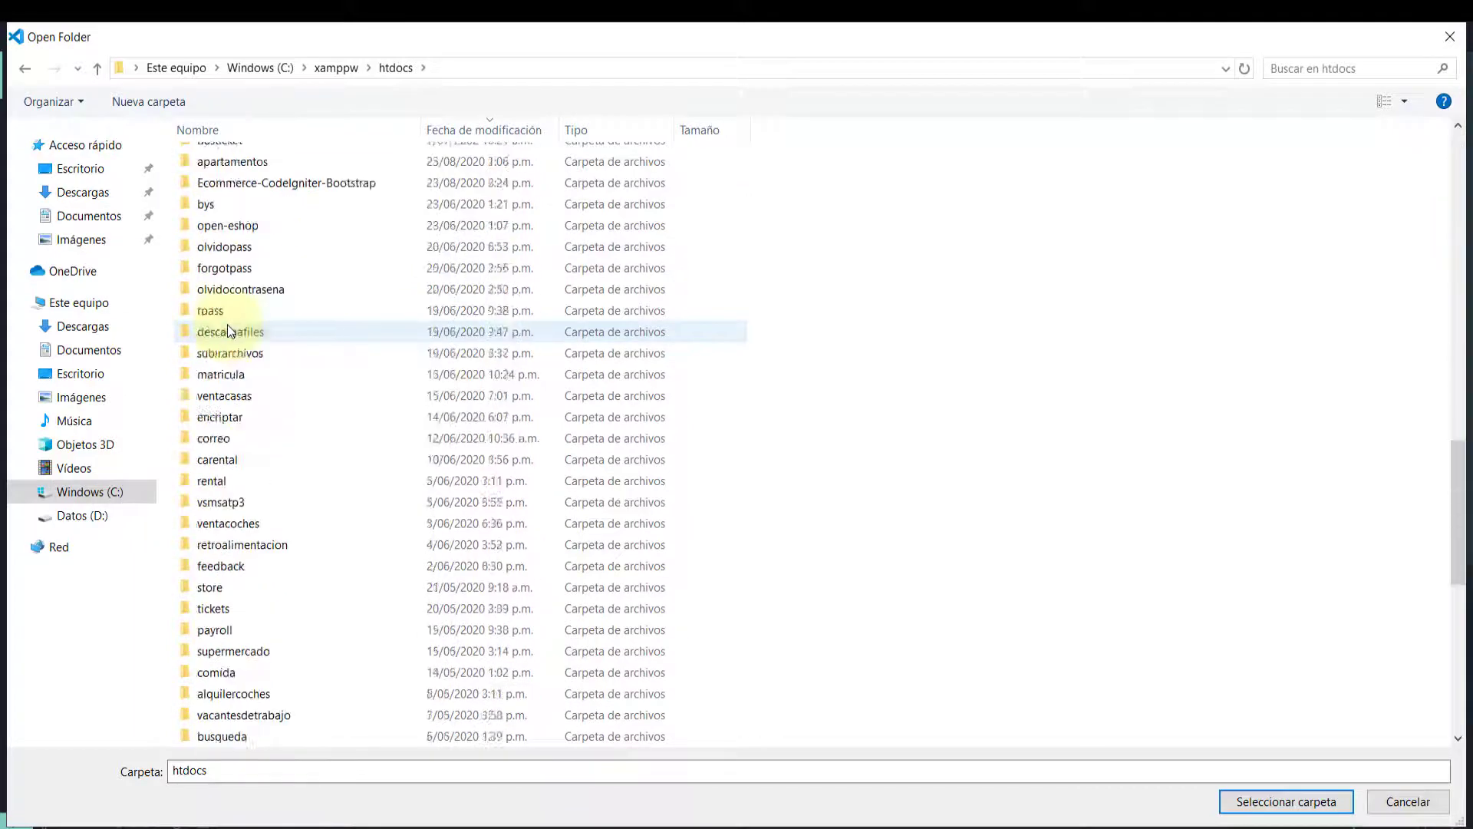
{"action": "scroll", "coordinate": [227, 331], "scroll_direction": "down", "scroll_amount": 9}
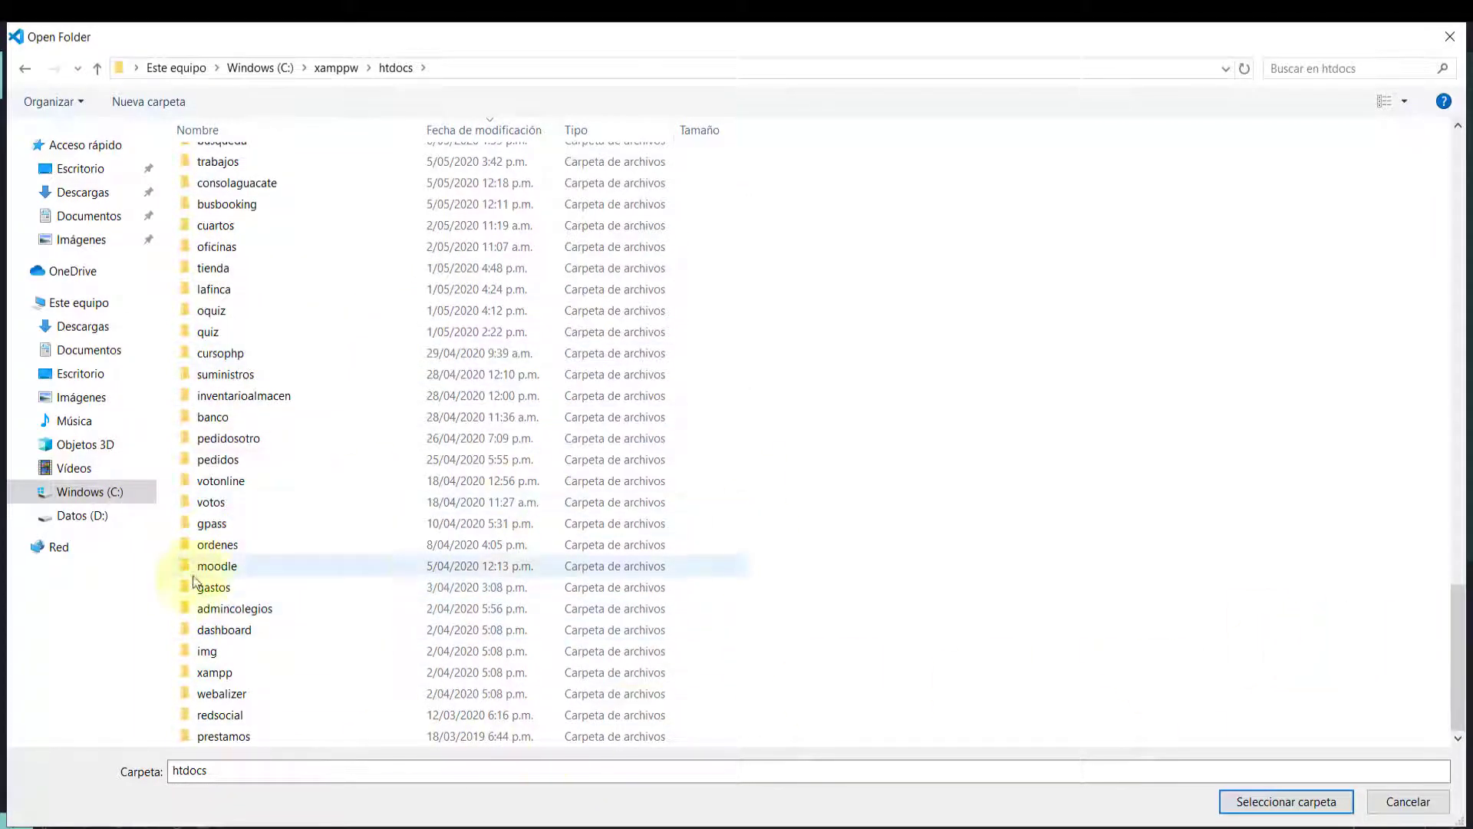
{"action": "left_click", "coordinate": [222, 612]}
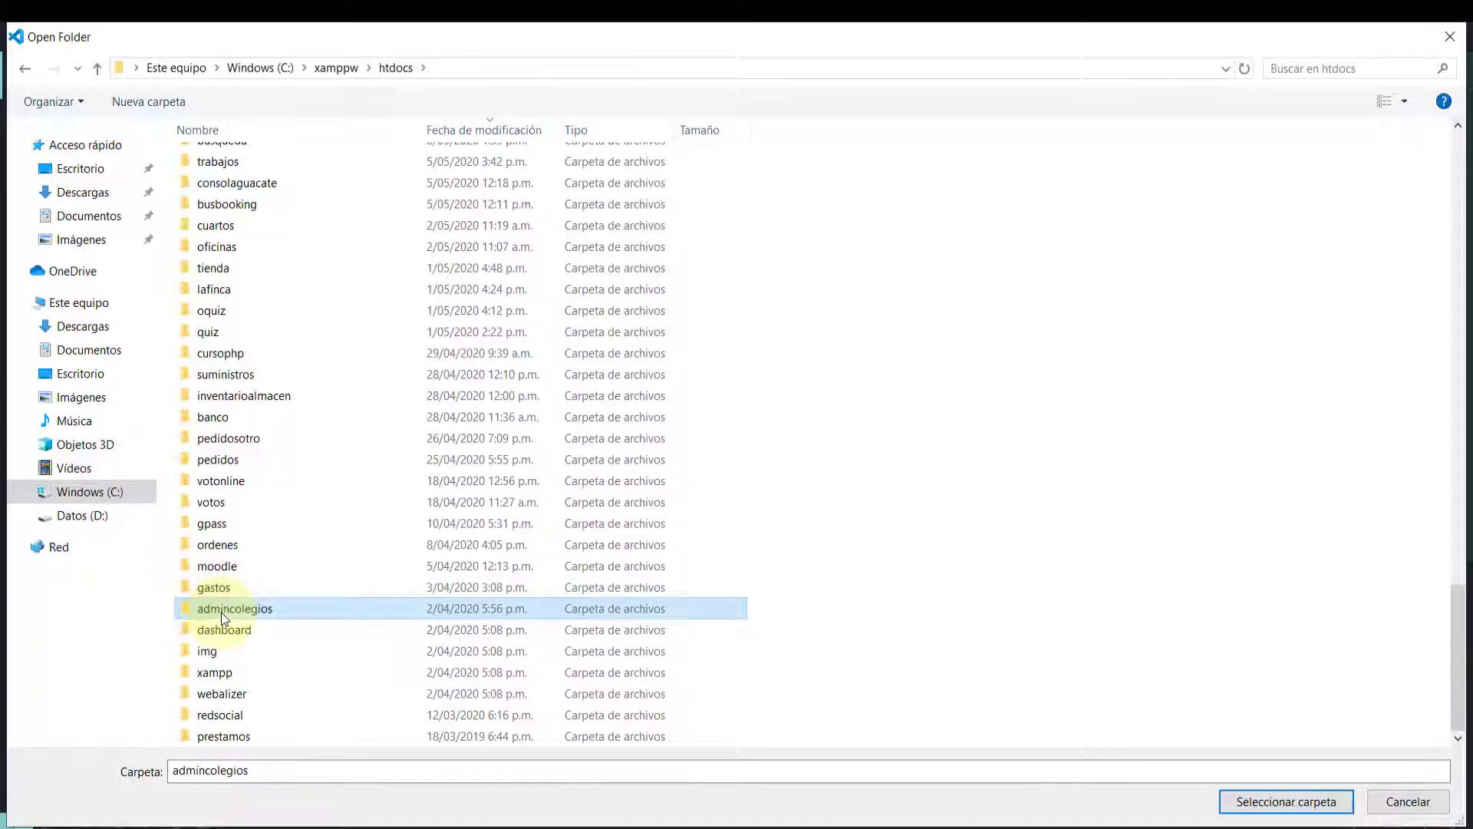
{"action": "key", "text": "Home"}
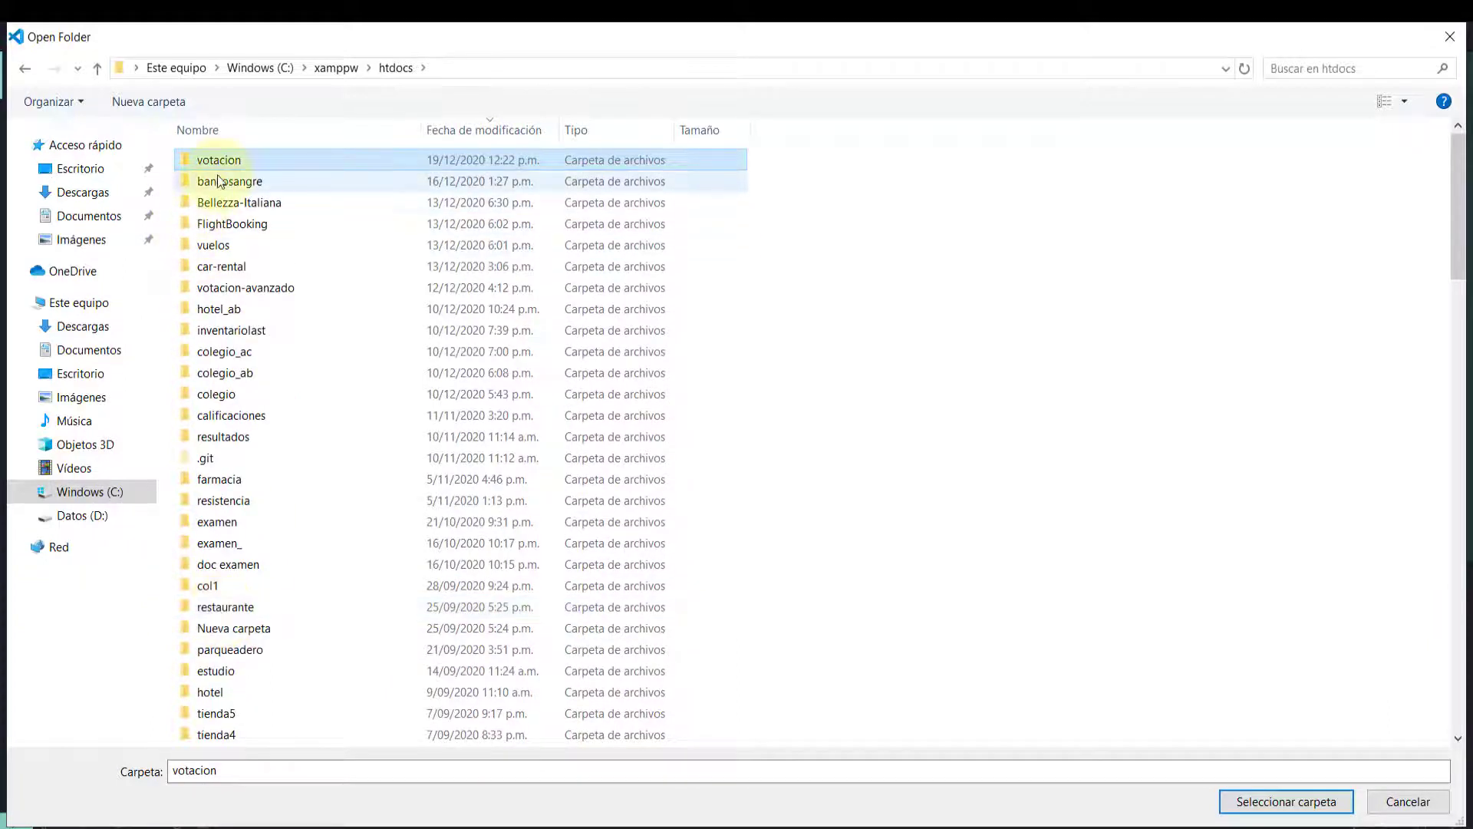
{"action": "left_click", "coordinate": [1273, 802]}
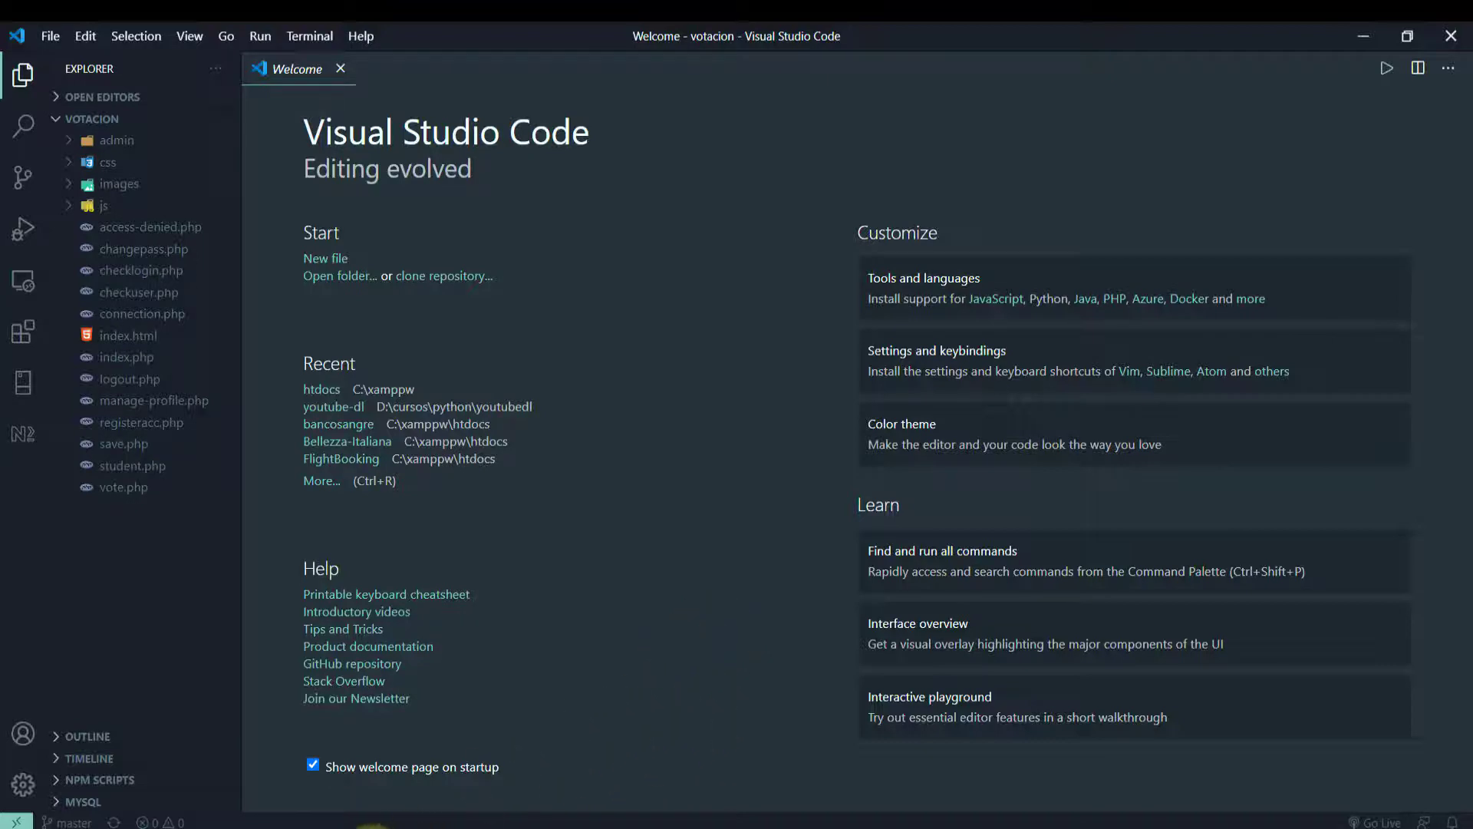
{"action": "left_click", "coordinate": [374, 826]}
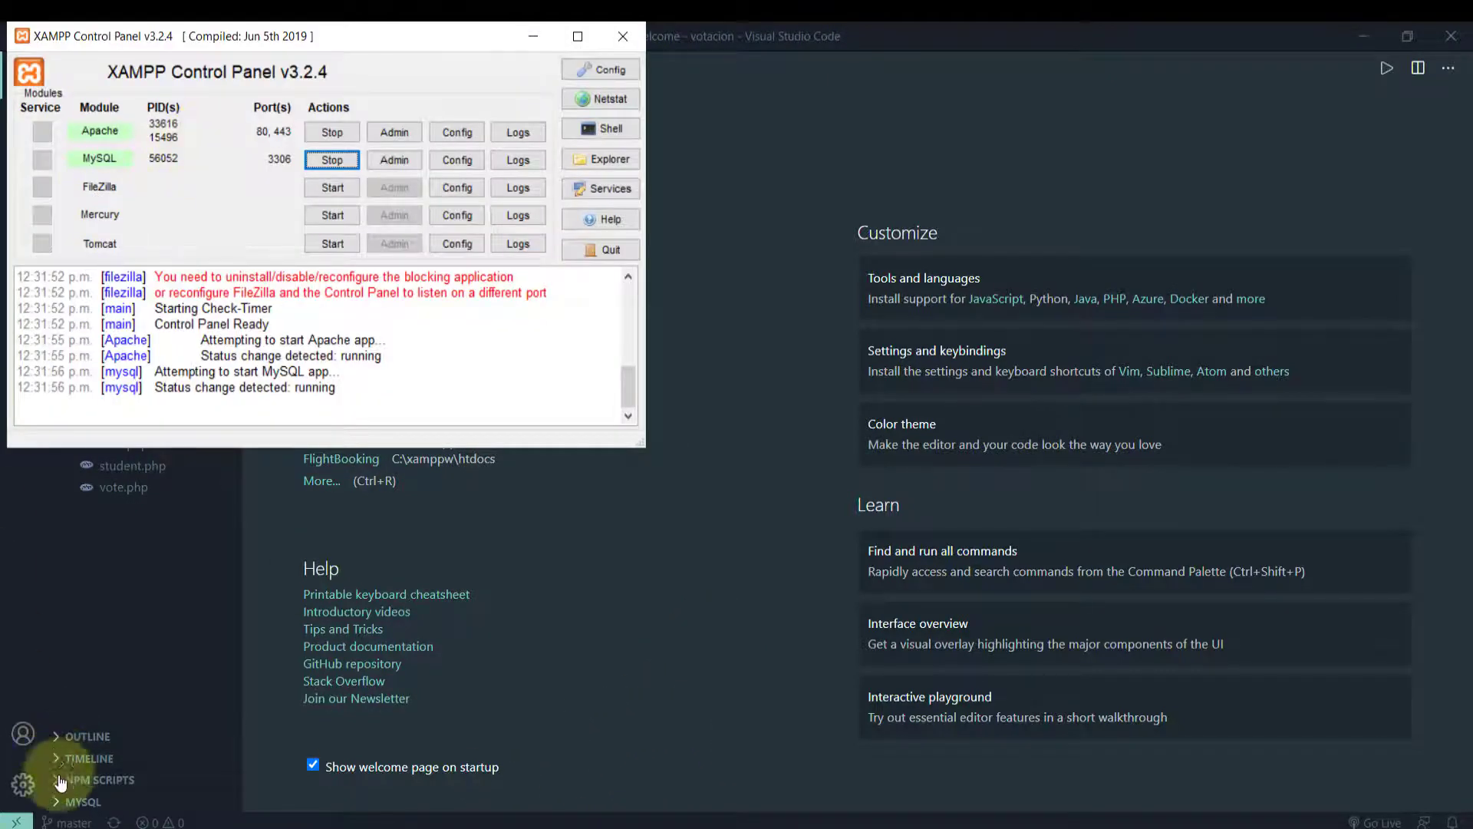
{"action": "left_click", "coordinate": [19, 818]}
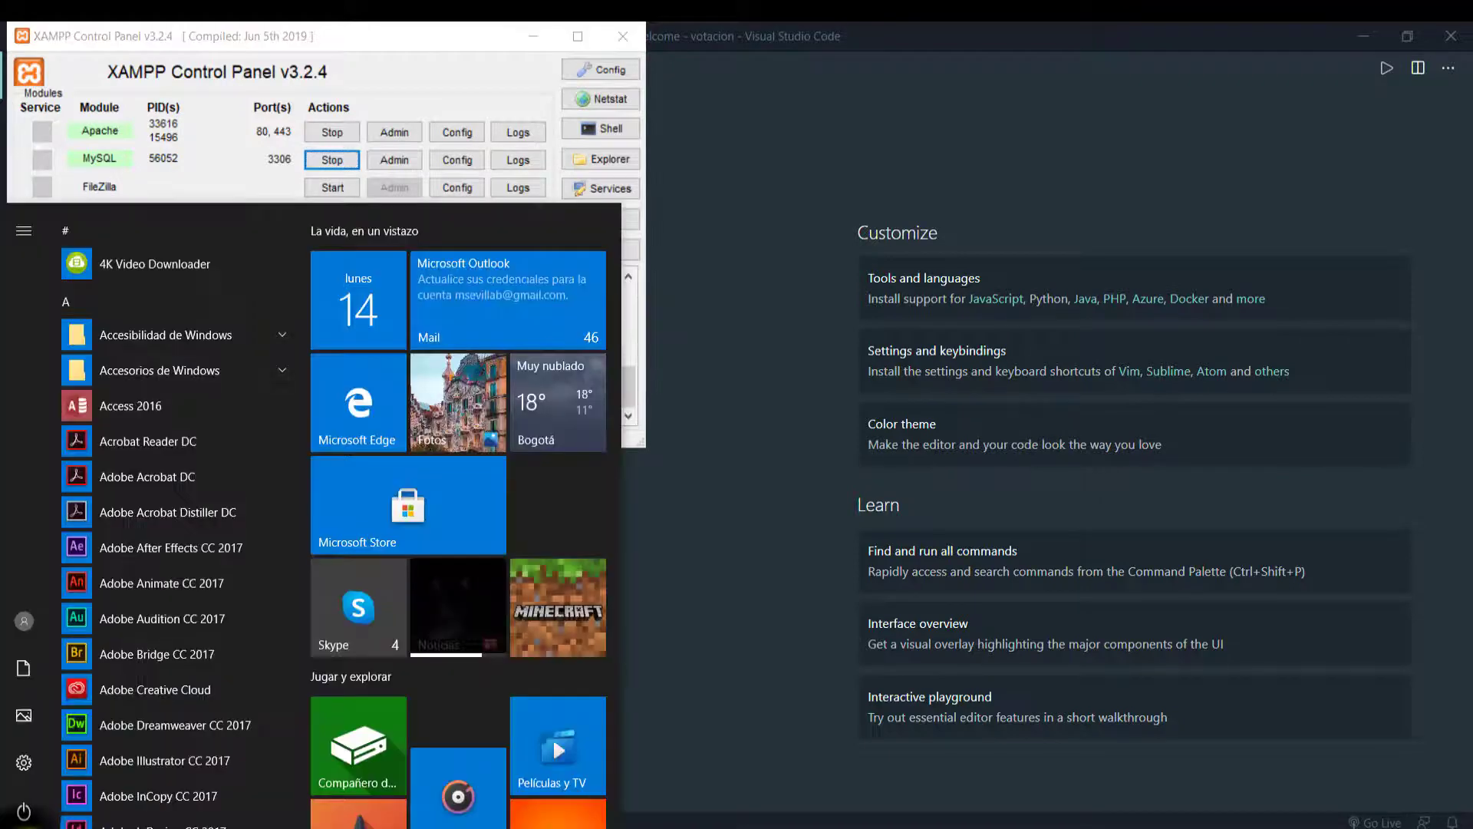
{"action": "key", "text": "Escape"}
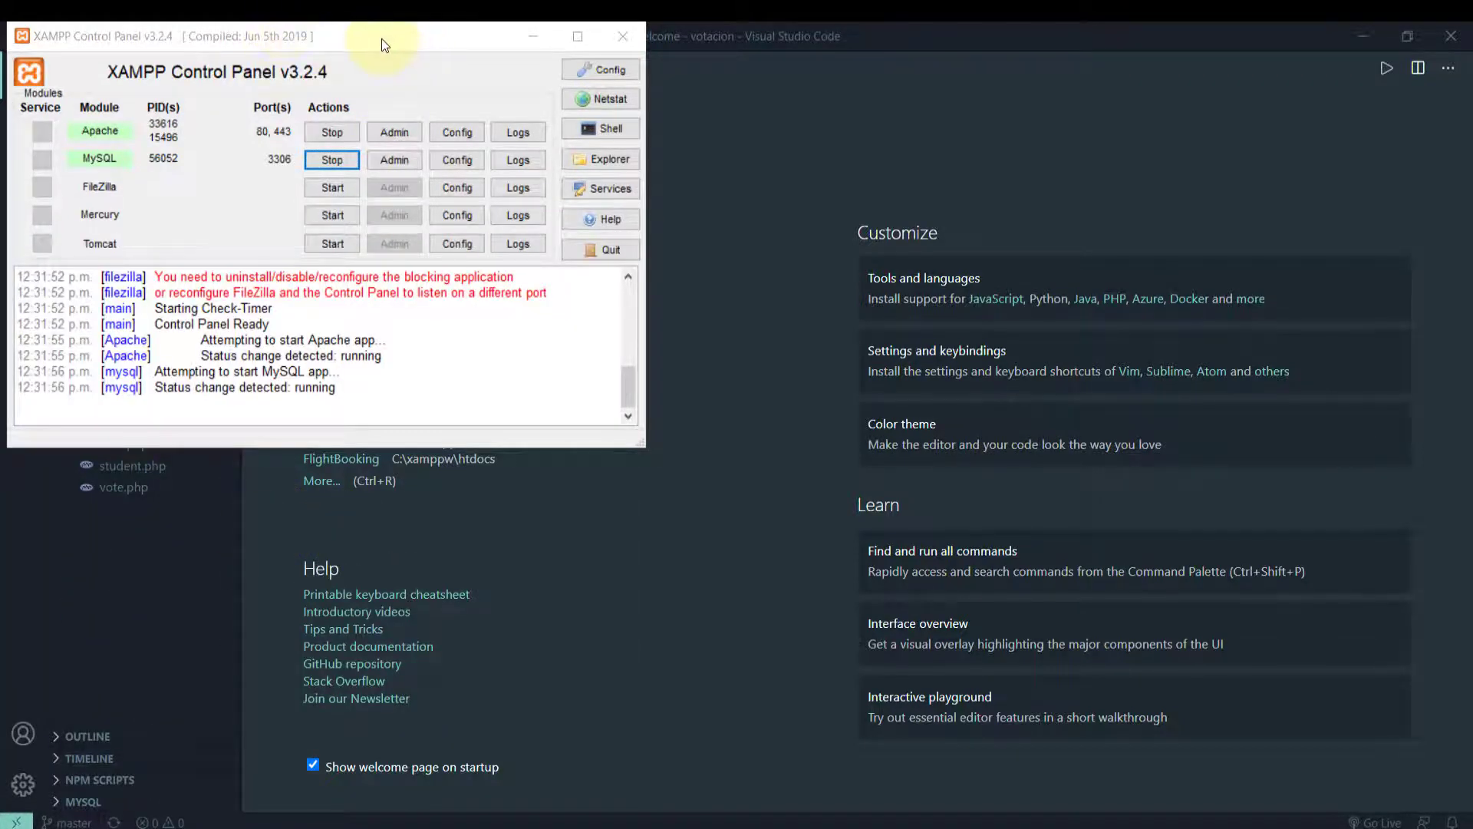
{"action": "left_click_drag", "start_coordinate": [381, 38], "coordinate": [927, 236]}
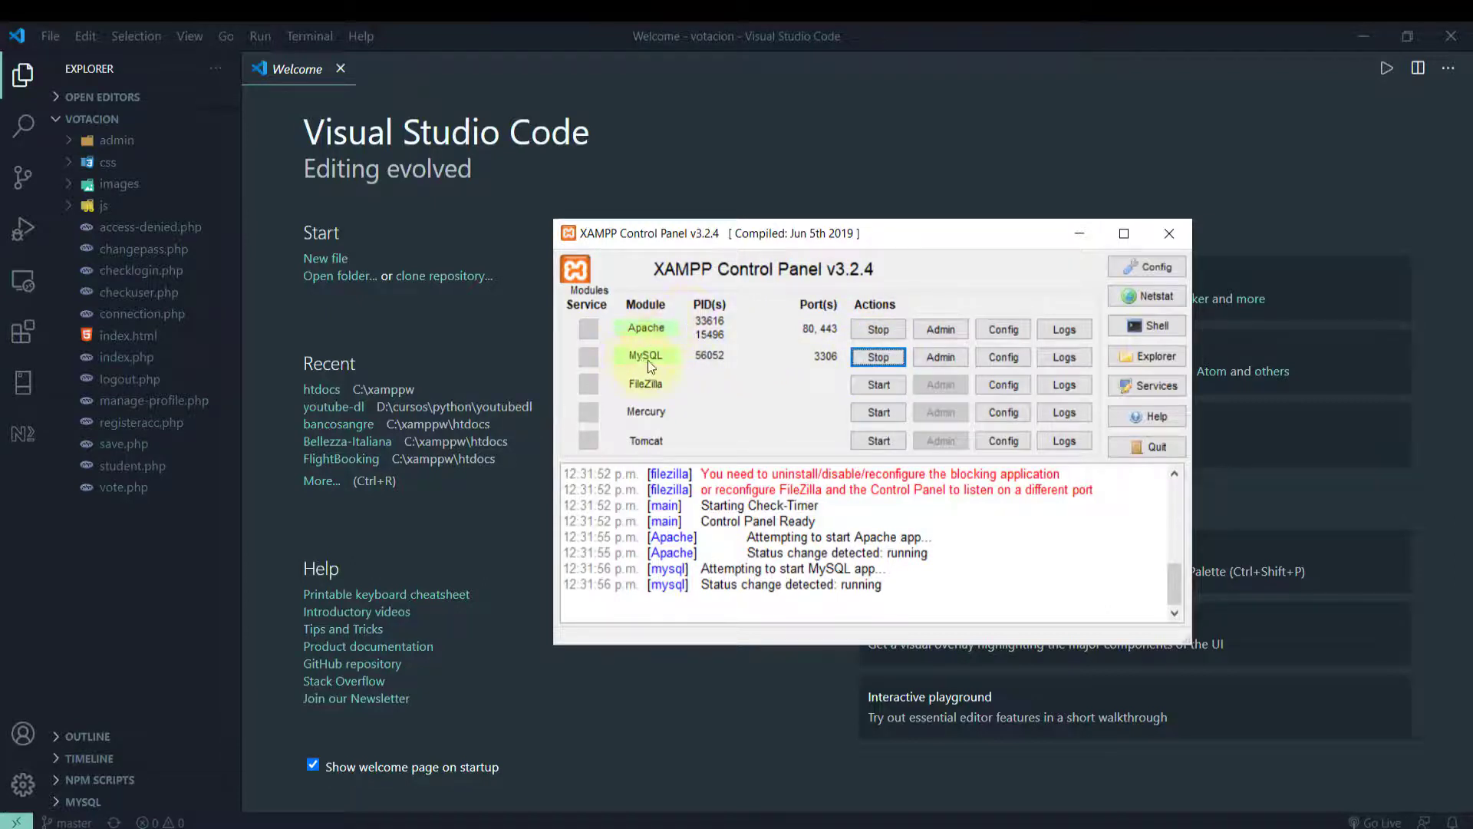
{"action": "left_click", "coordinate": [1080, 236]}
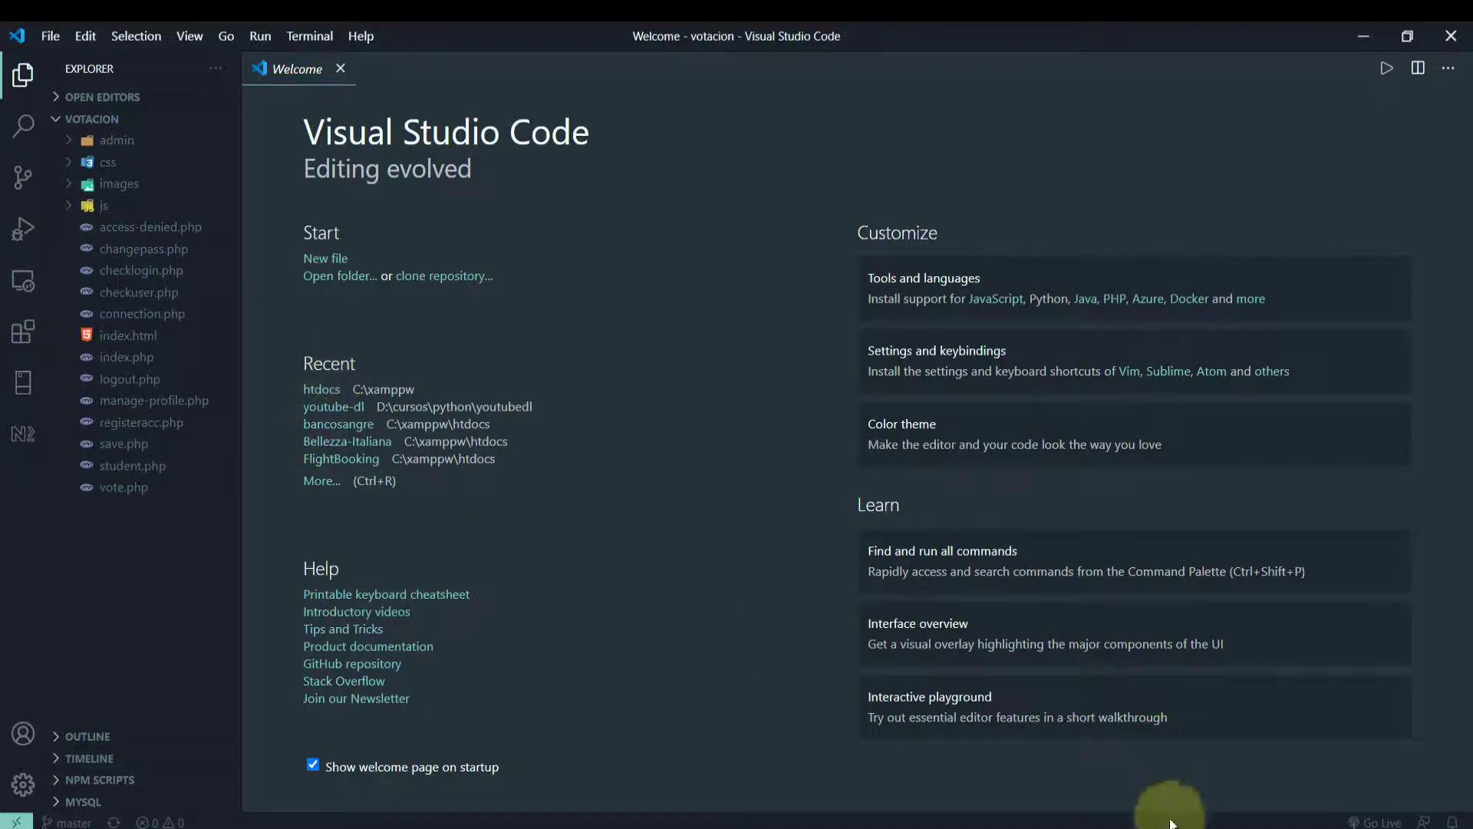
Load localhost/votacion in a new Chrome tab, then open another blank tab
{"action": "left_click", "coordinate": [1051, 823]}
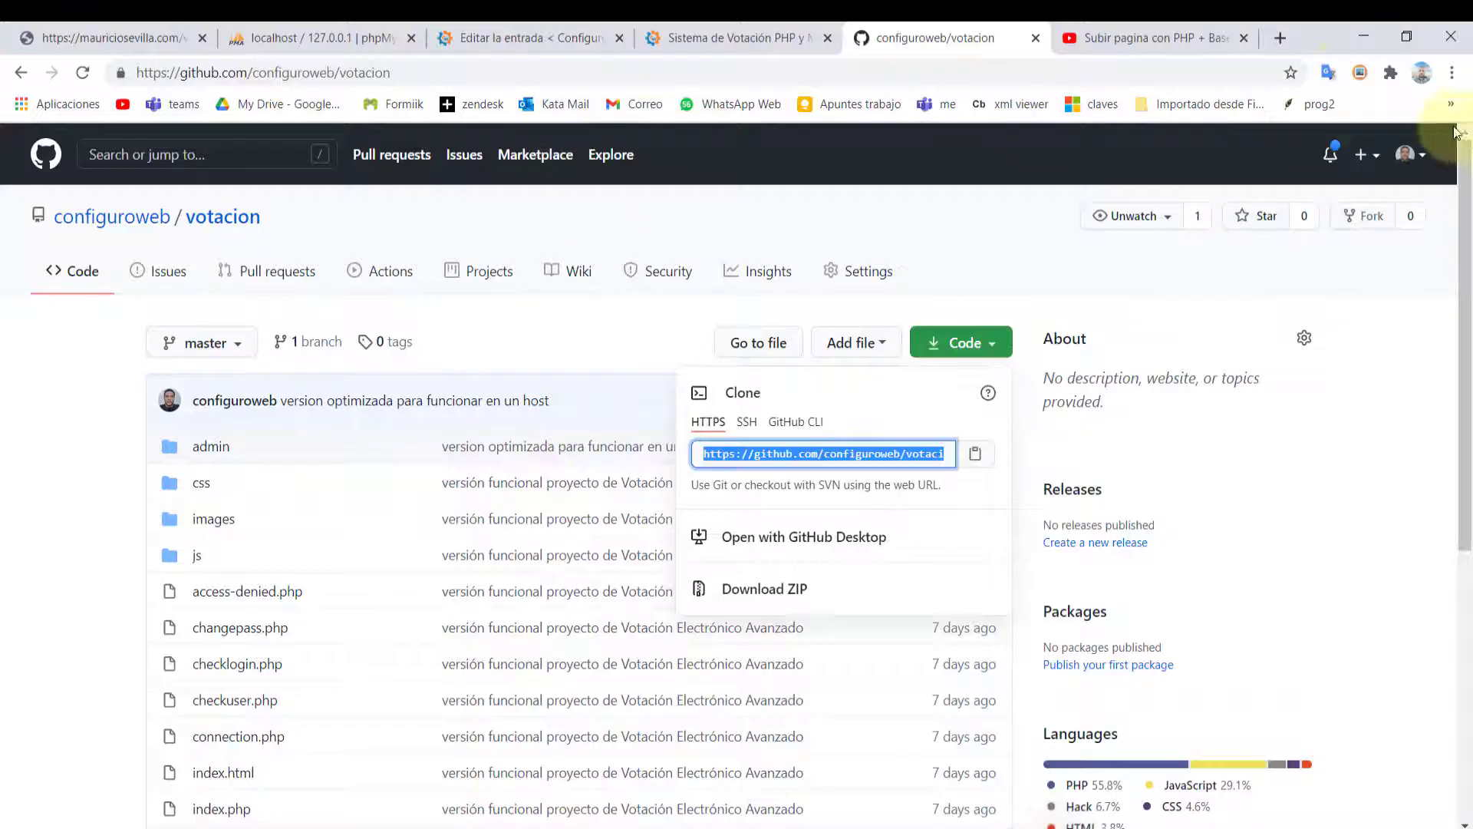
{"action": "left_click", "coordinate": [1280, 39]}
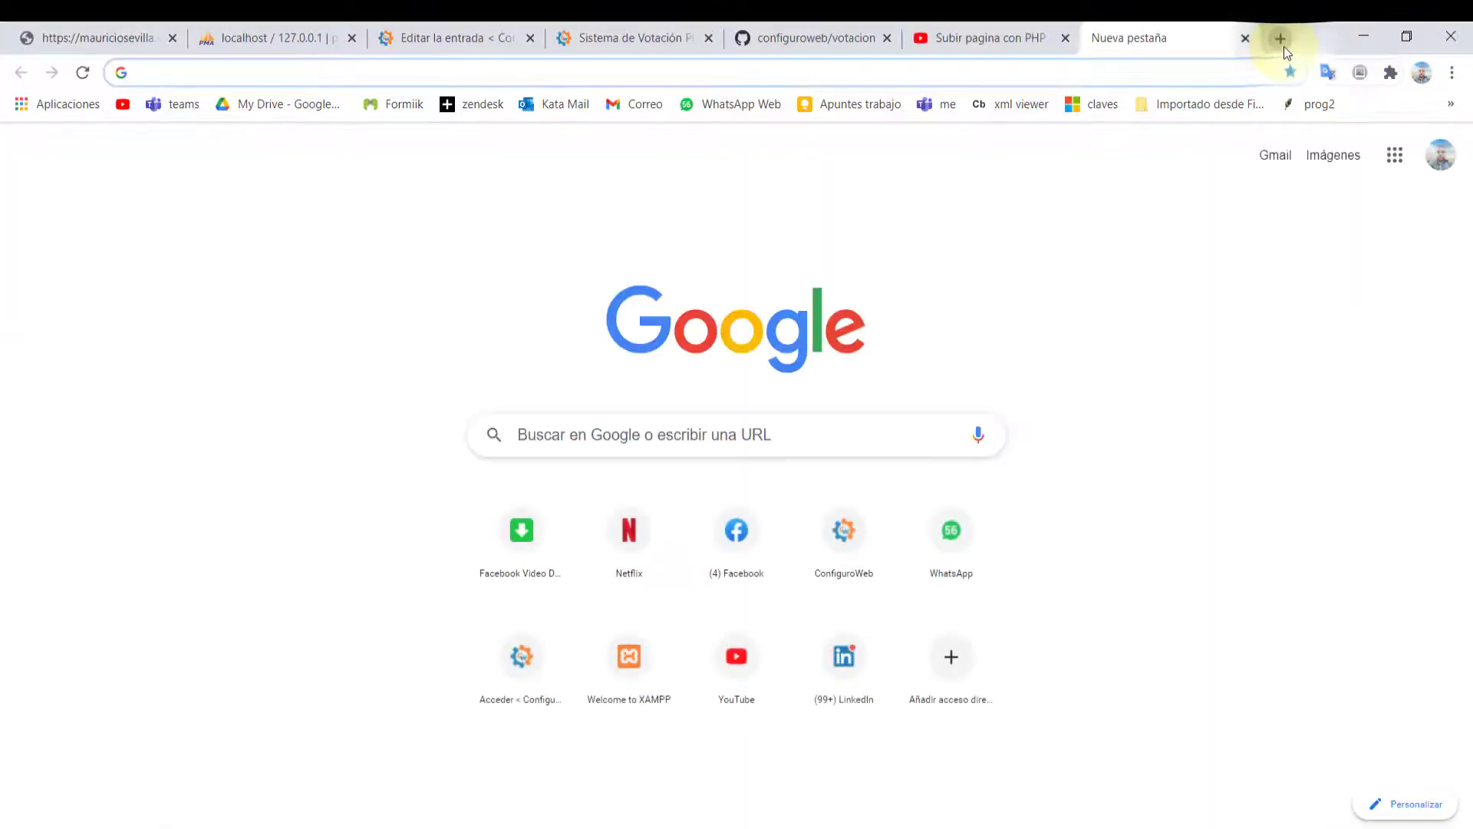
{"action": "type", "text": "localhost:8000"}
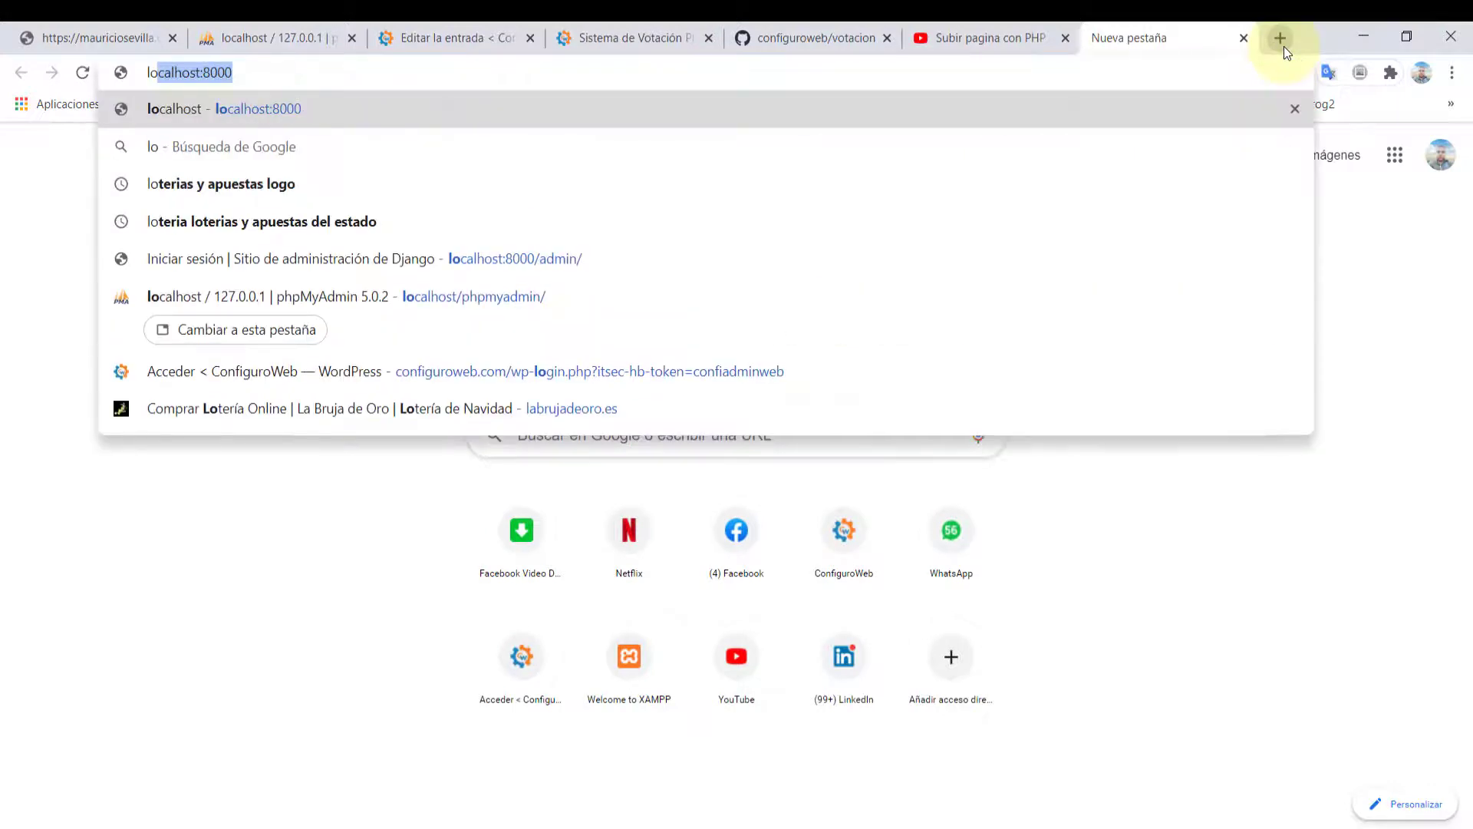
{"action": "key", "text": "Right"}
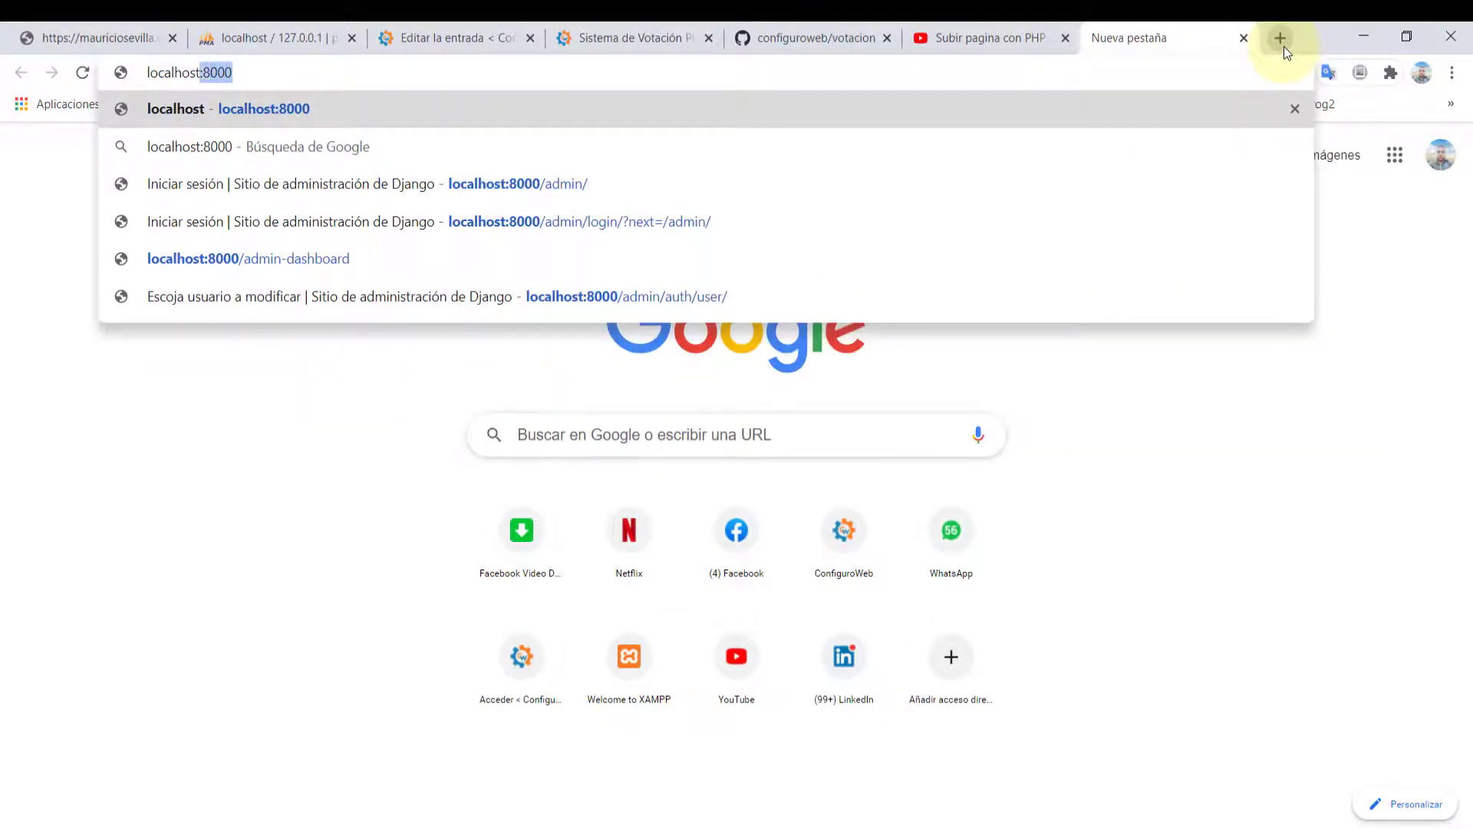
{"action": "type", "text": "/votac"}
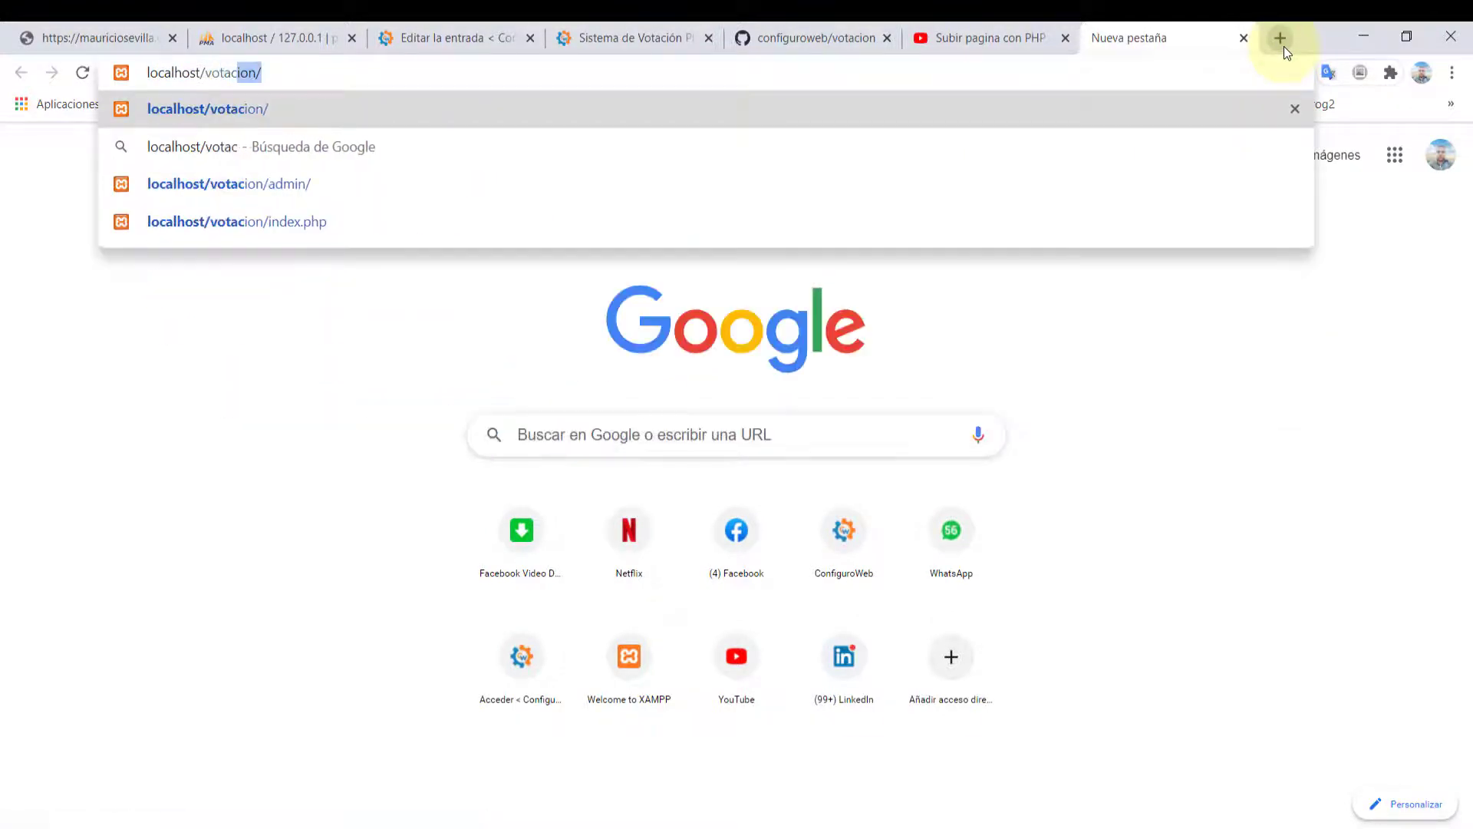
{"action": "type", "text": "ion"}
{"action": "key", "text": "Return"}
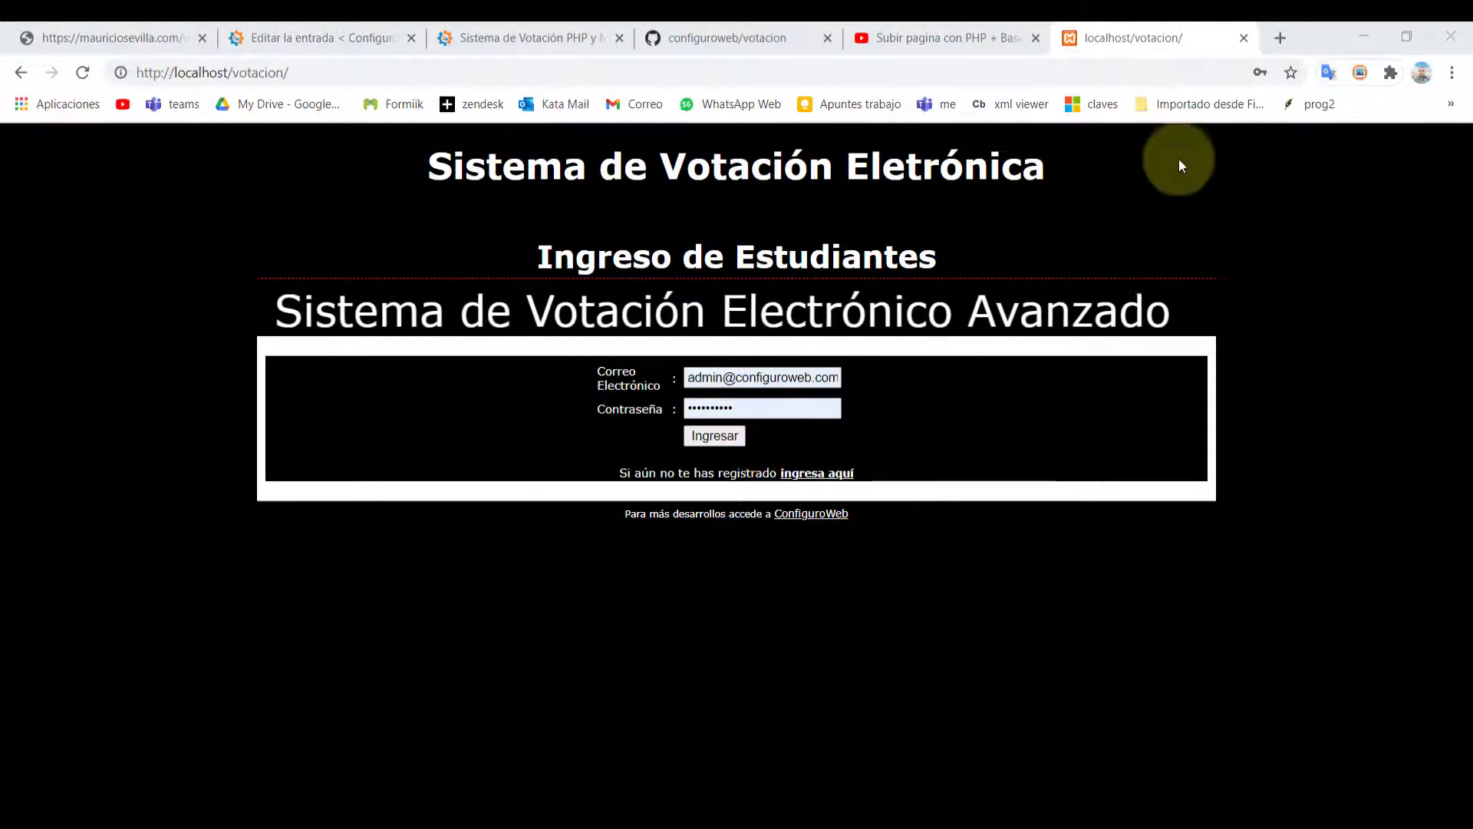
{"action": "left_click", "coordinate": [1281, 40]}
{"action": "left_click", "coordinate": [978, 73]}
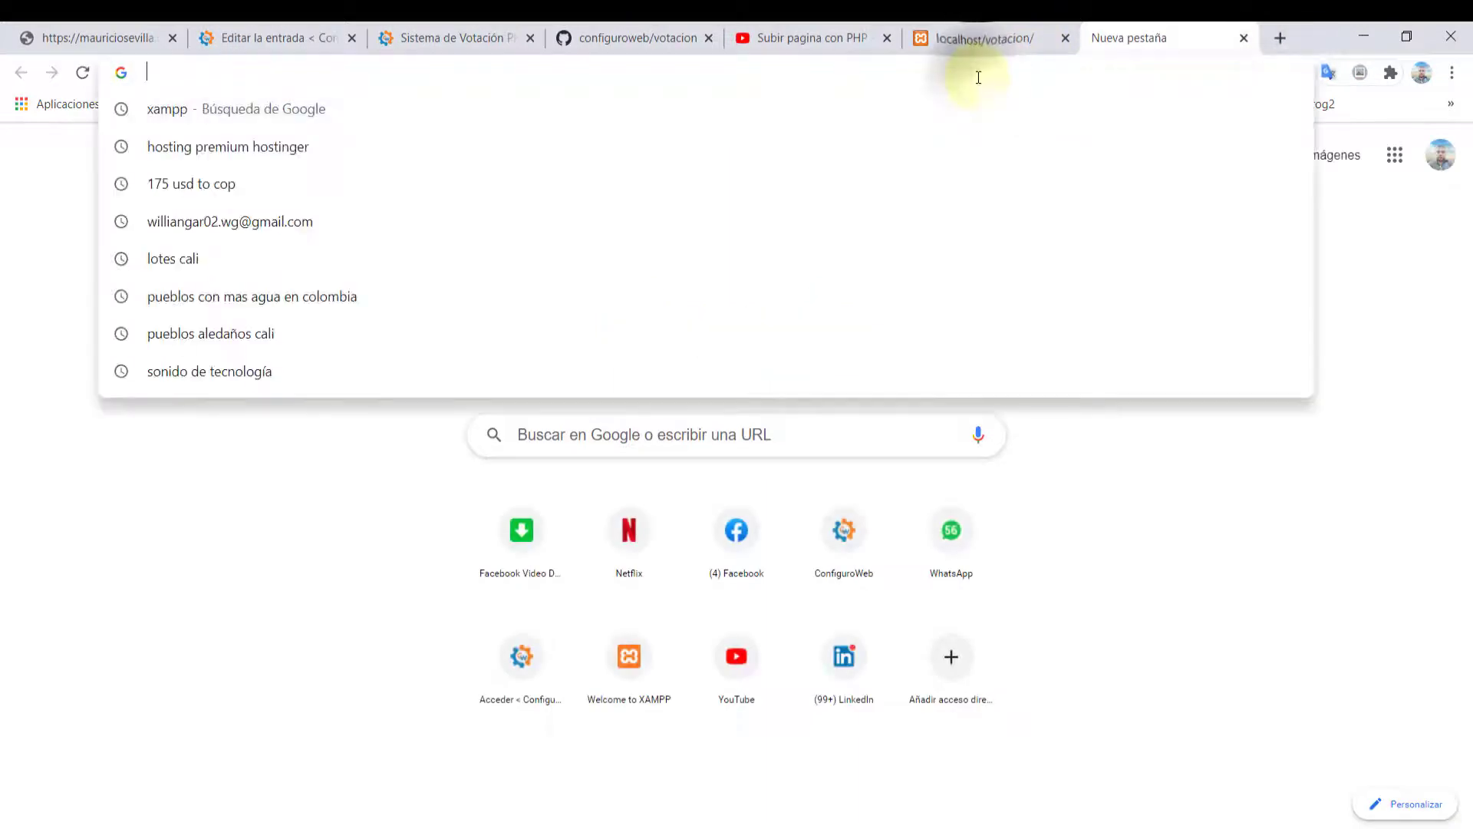
Load localhost/phpmyadmin and open the Nueva form for creating a database
{"action": "type", "text": "localhost:8000"}
{"action": "key", "text": "Right"}
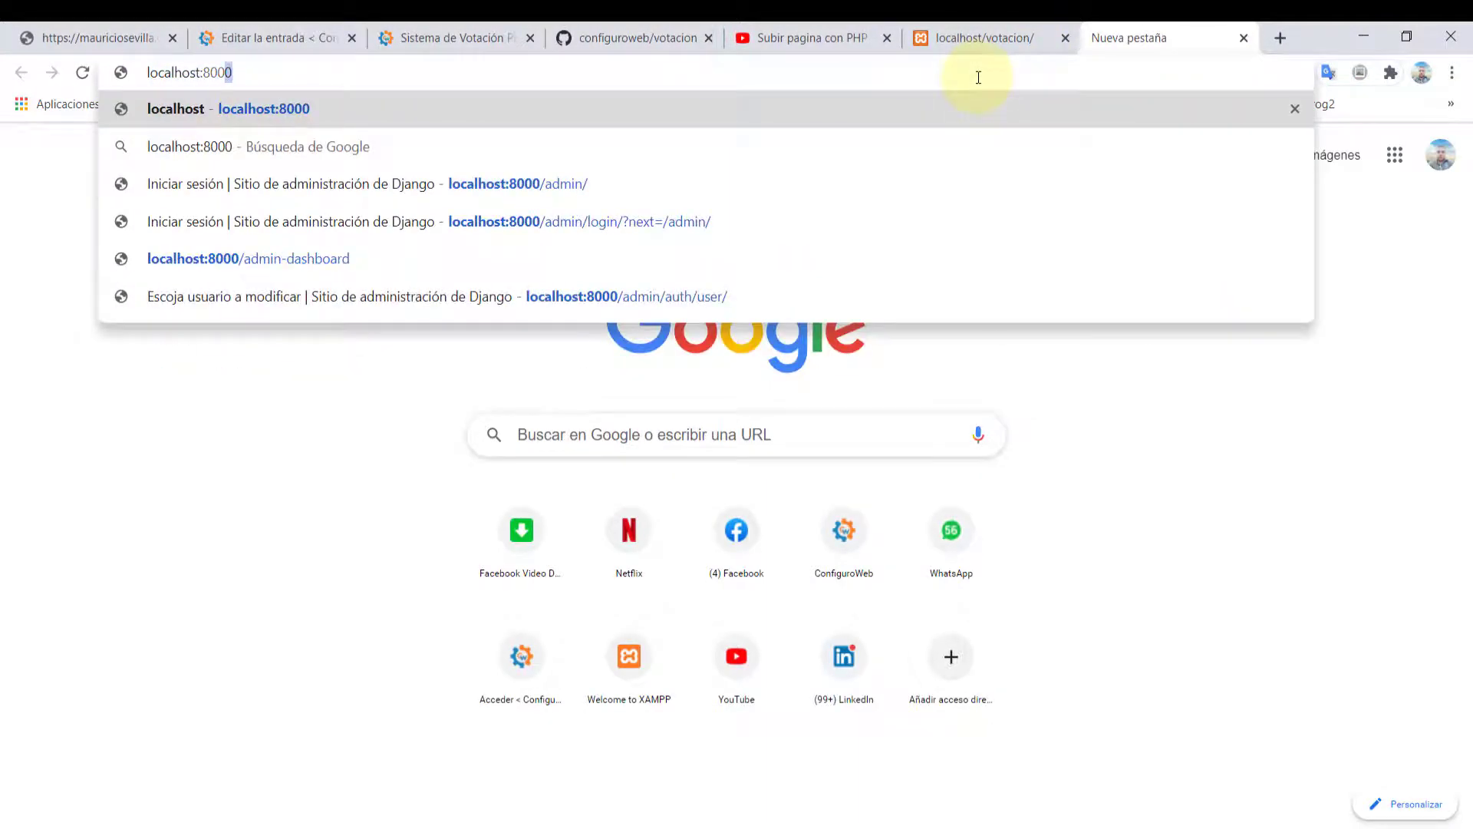
{"action": "type", "text": "/"}
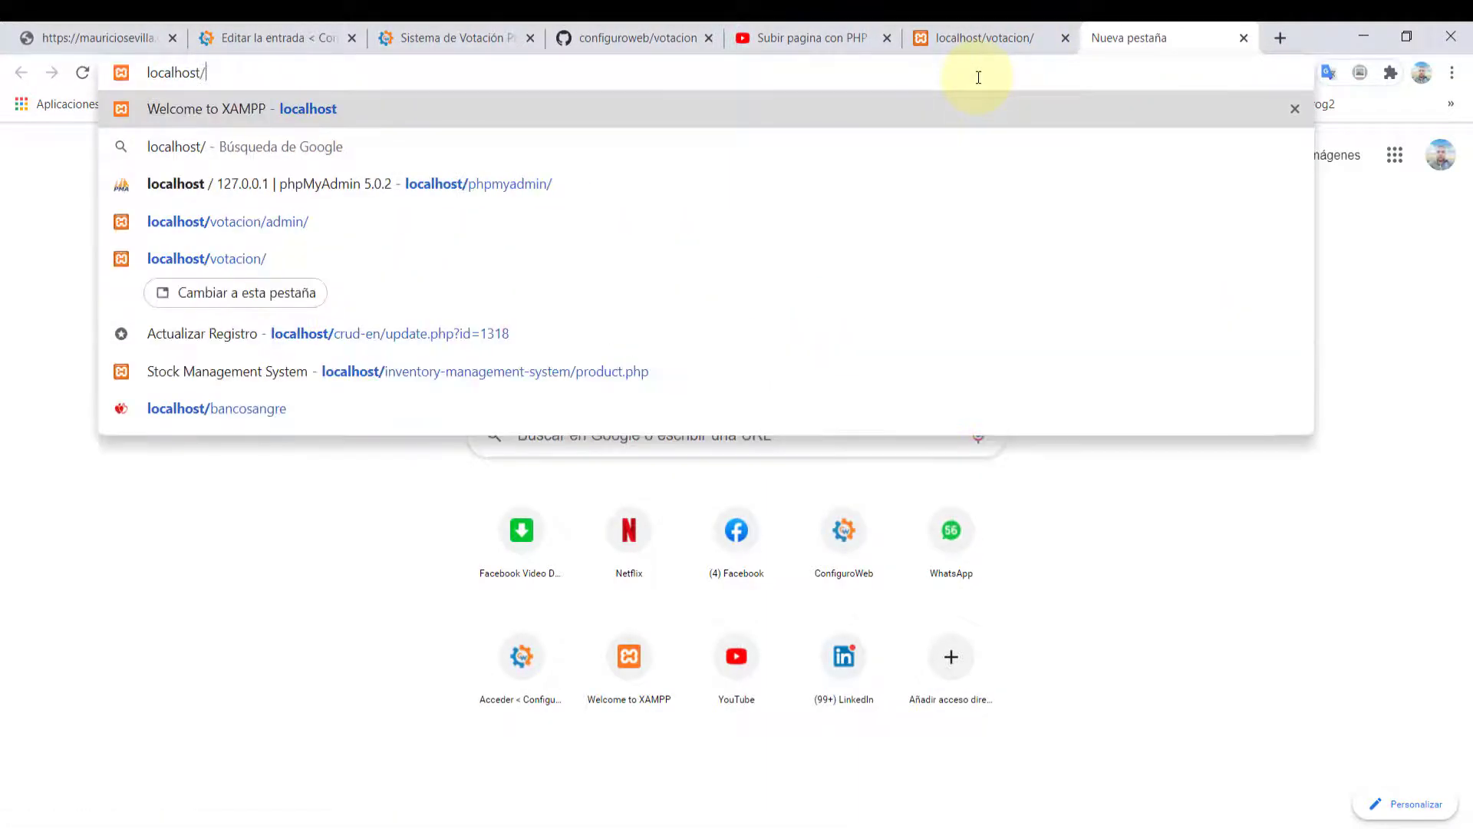
{"action": "type", "text": "php"}
{"action": "key", "text": "Return"}
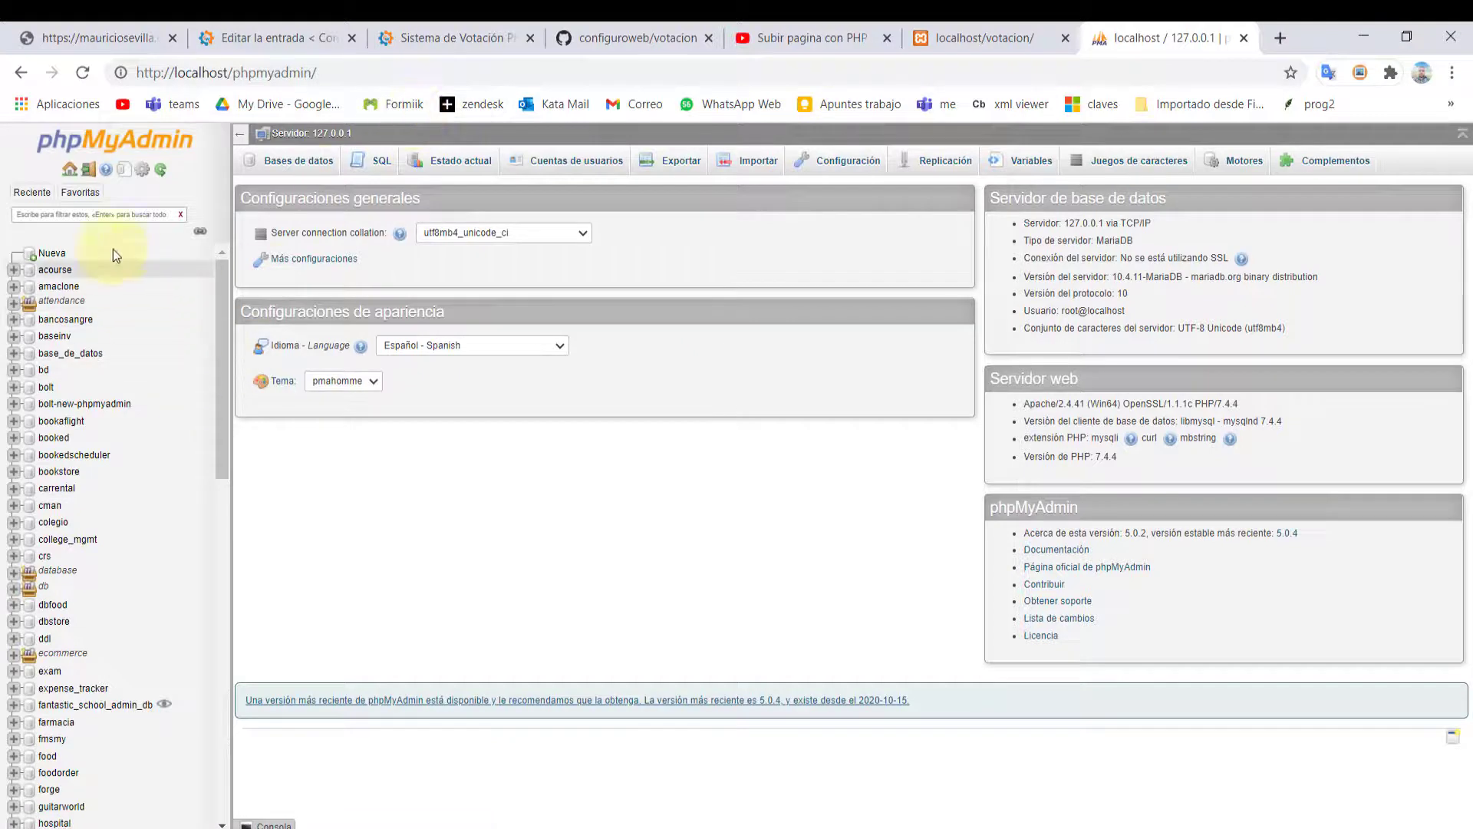
{"action": "left_click", "coordinate": [48, 253]}
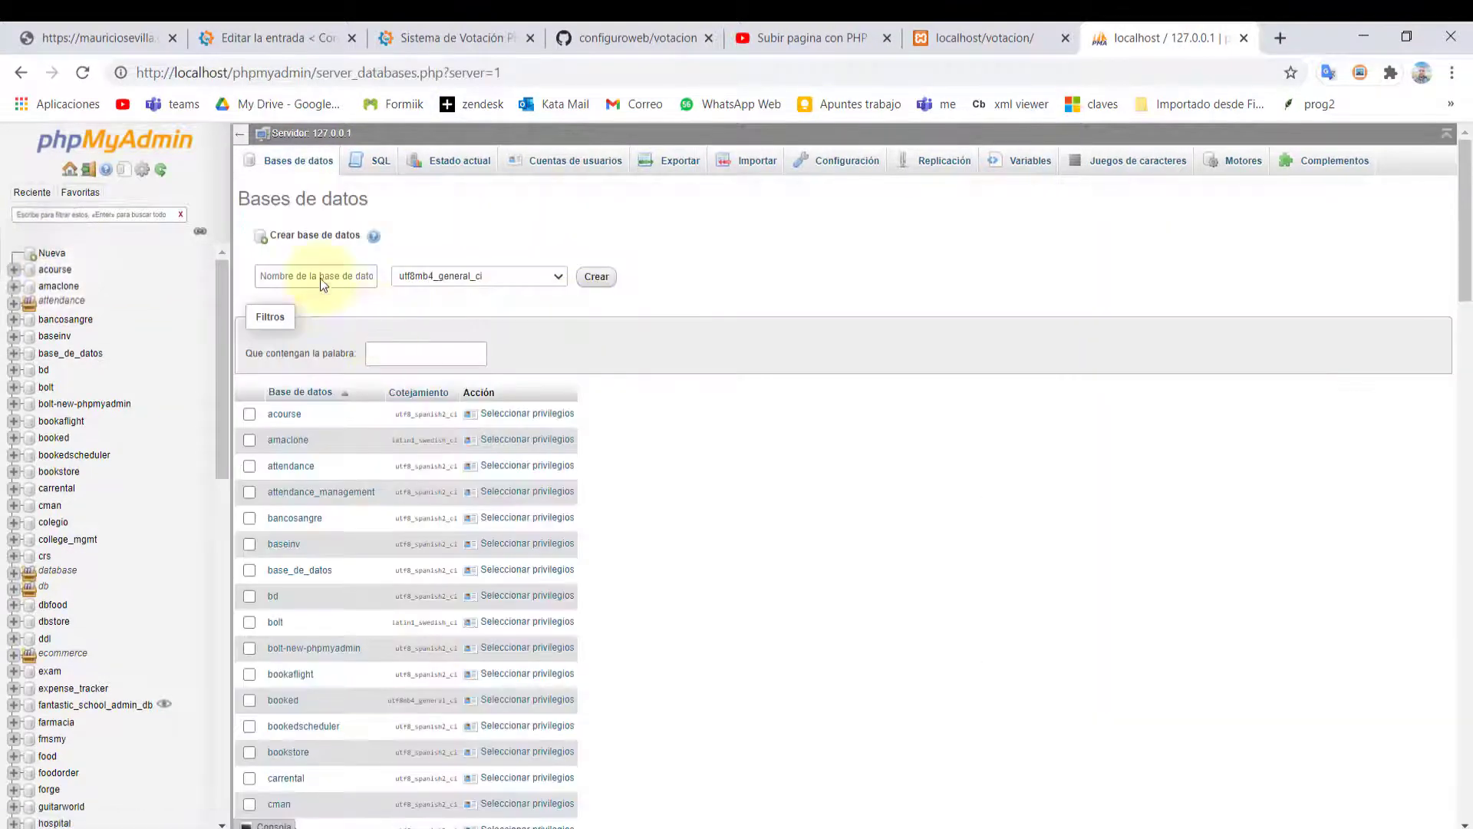